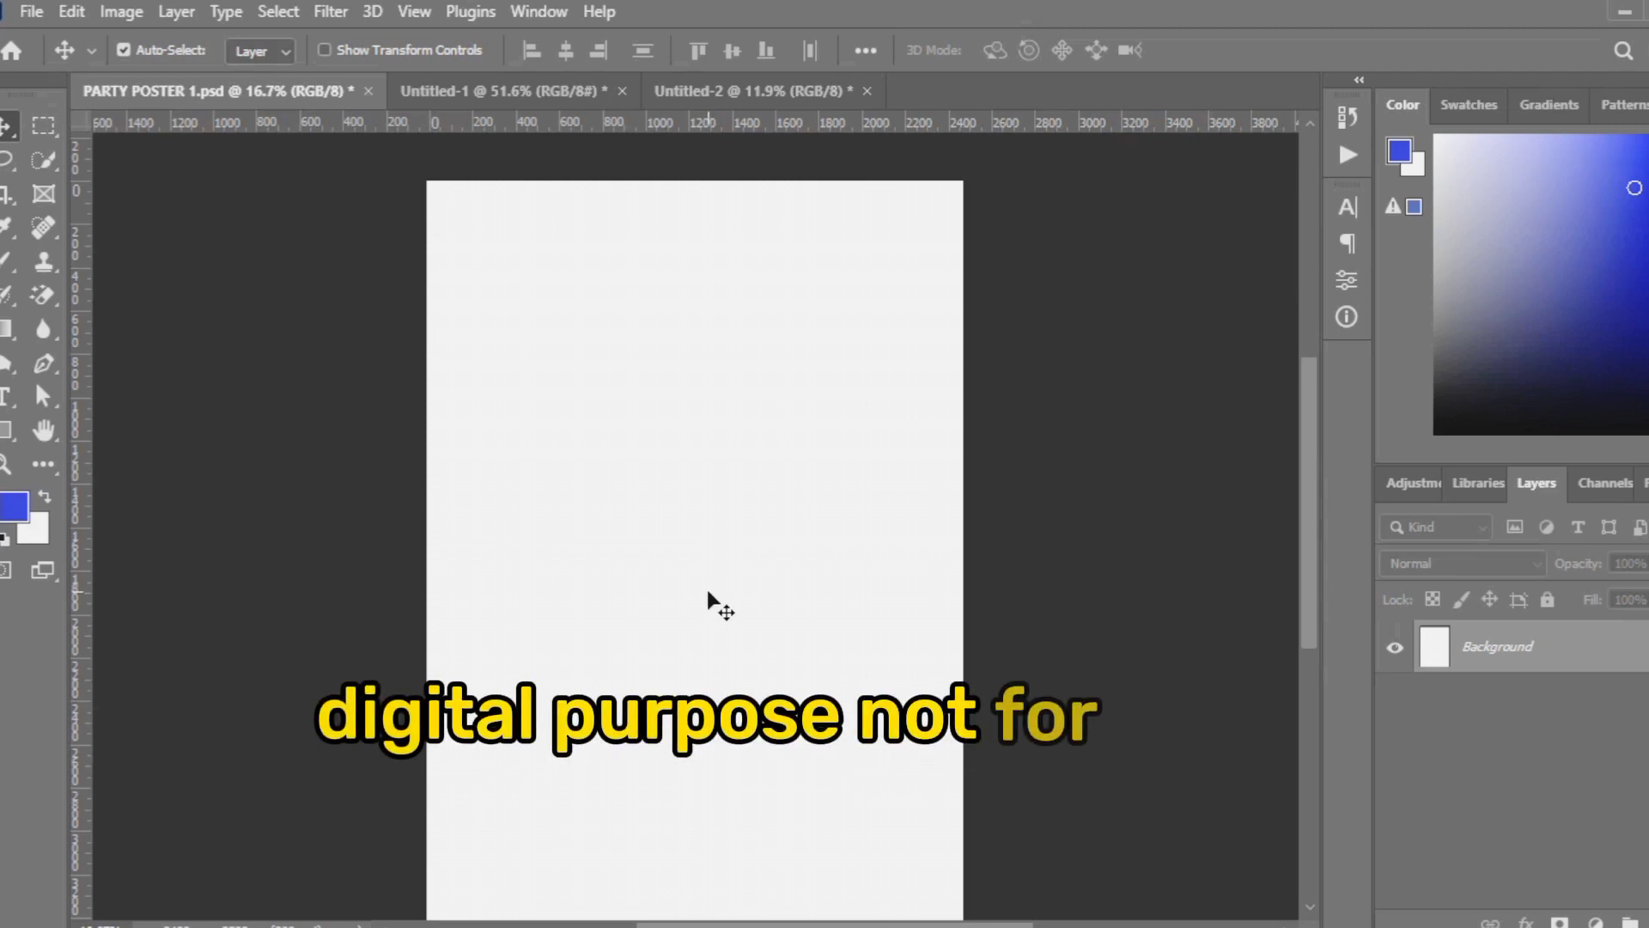
Look through the party background search results on Pinterest in the browser for poster background ideas
scroll(610, 361, "down", 1)
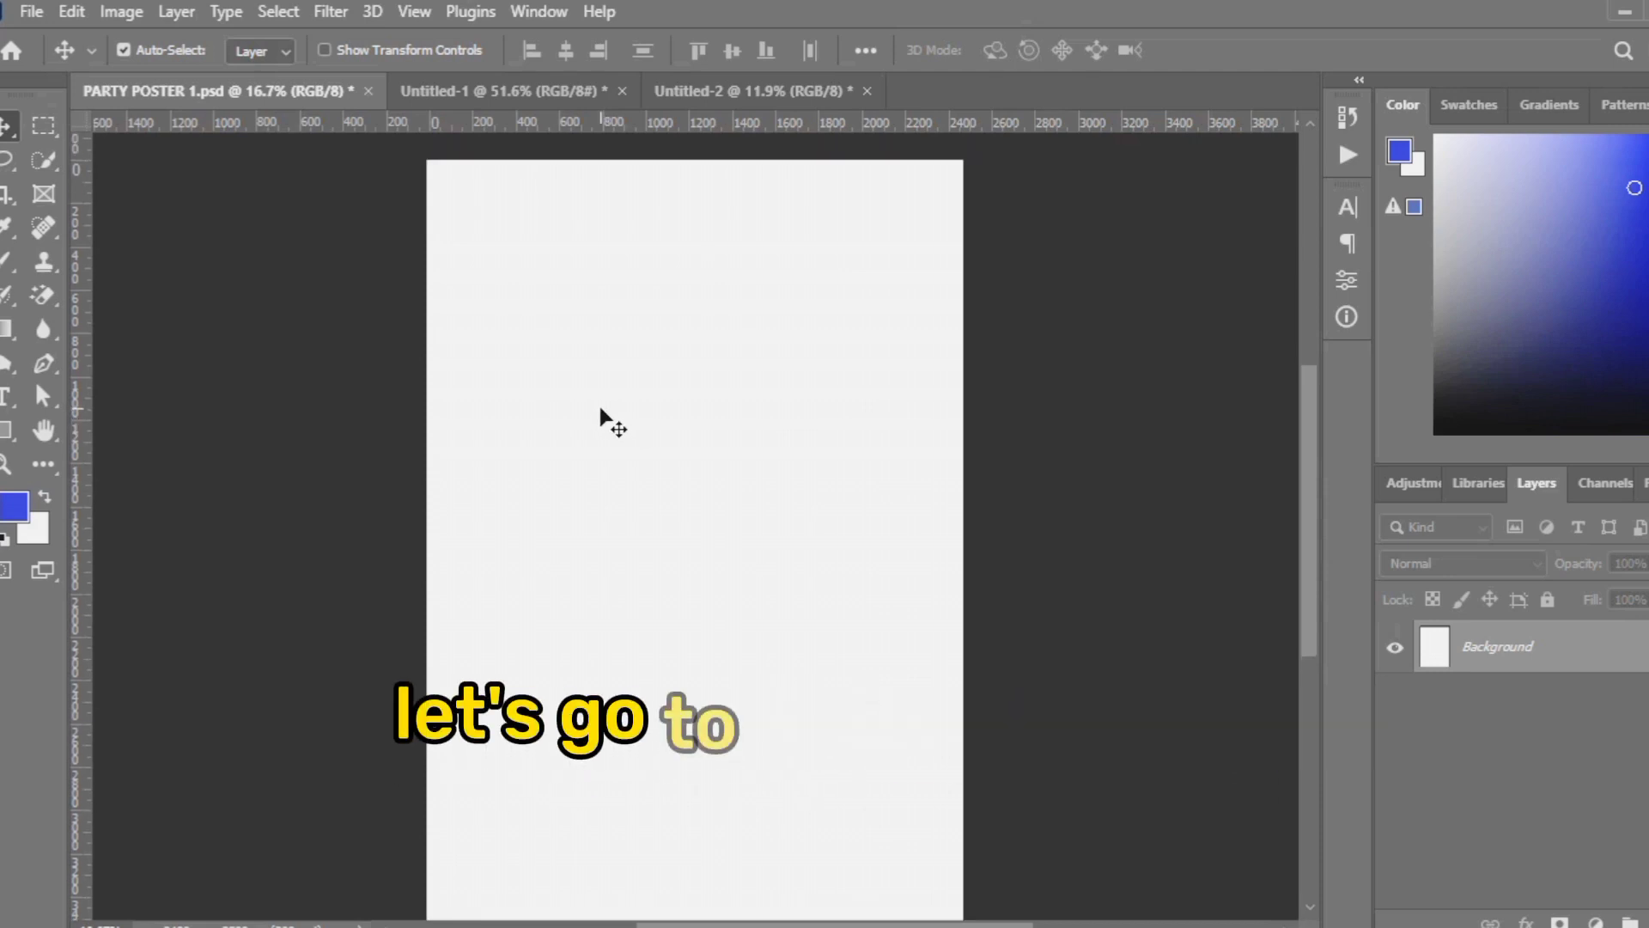
left_click(528, 87)
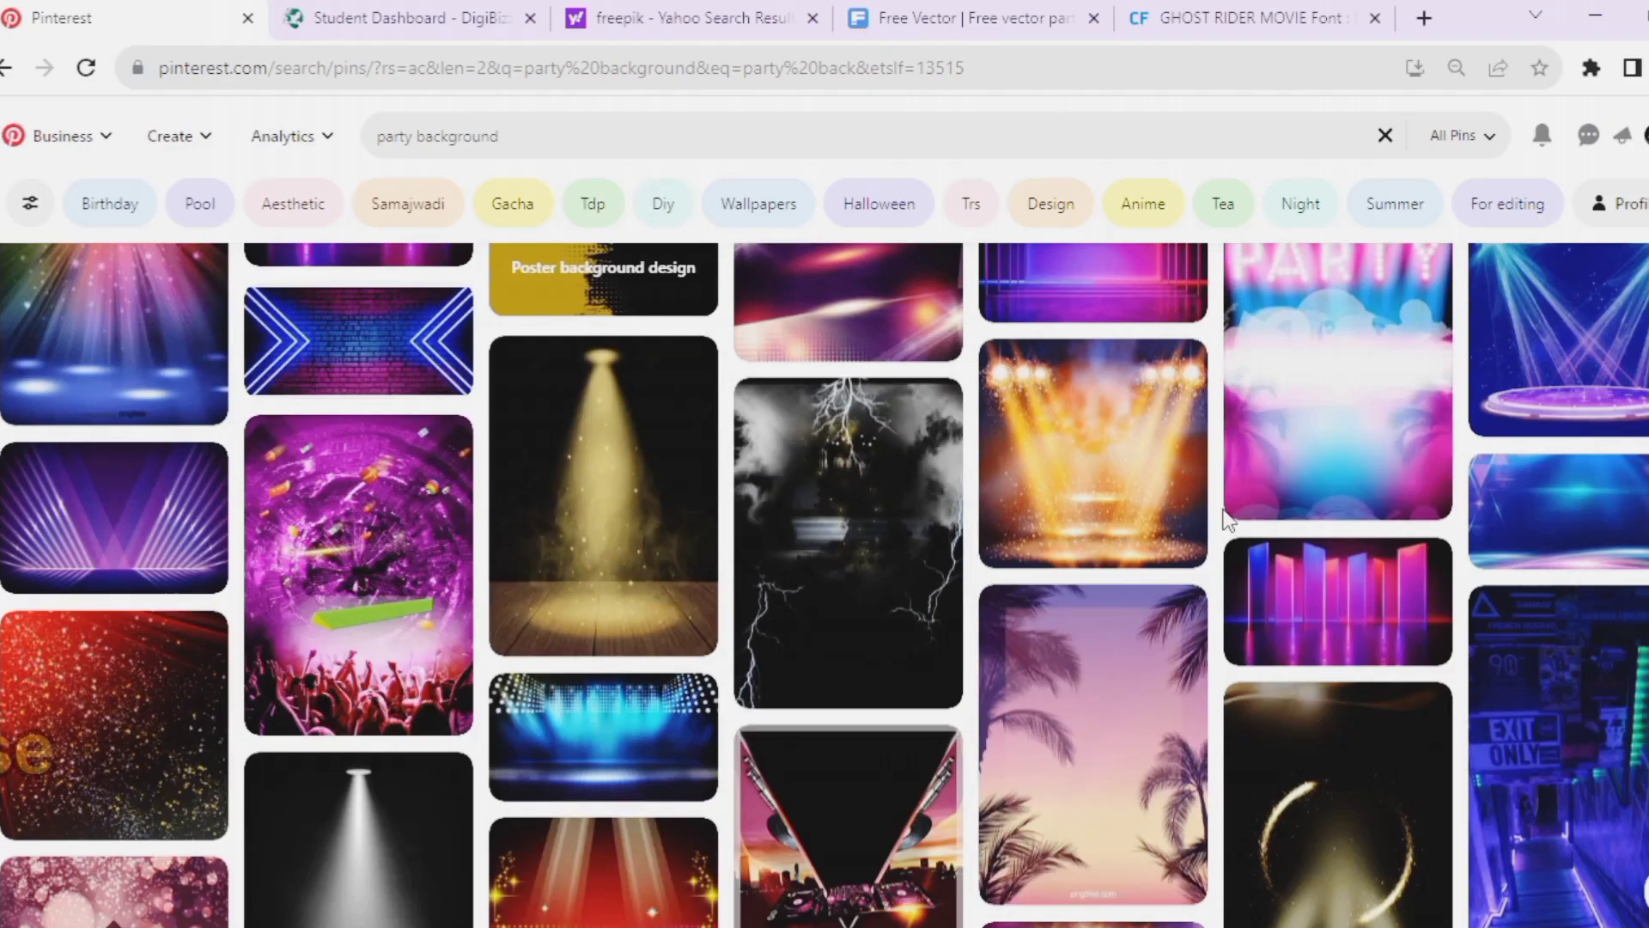
scroll(523, 655, "down", 4)
scroll(523, 655, "up", 6)
scroll(523, 655, "down", 3)
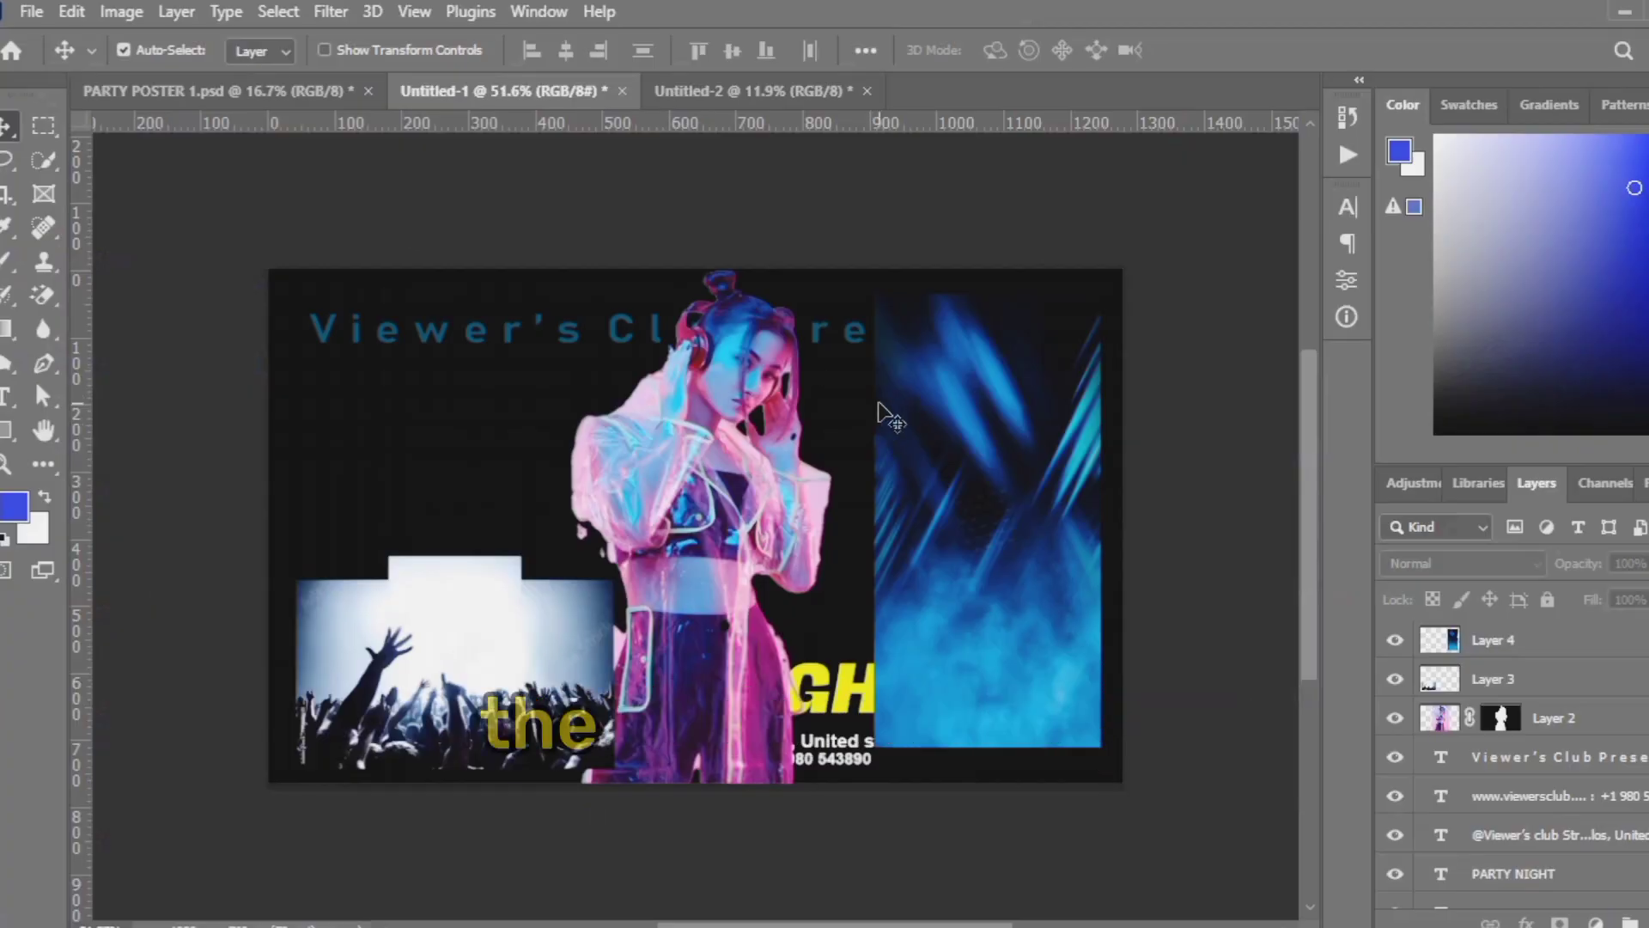
Copy the blue light-beam image from Untitled-1 into PARTY POSTER 1.psd and enlarge it to cover the whole canvas
left_click_drag(861, 473, 837, 464)
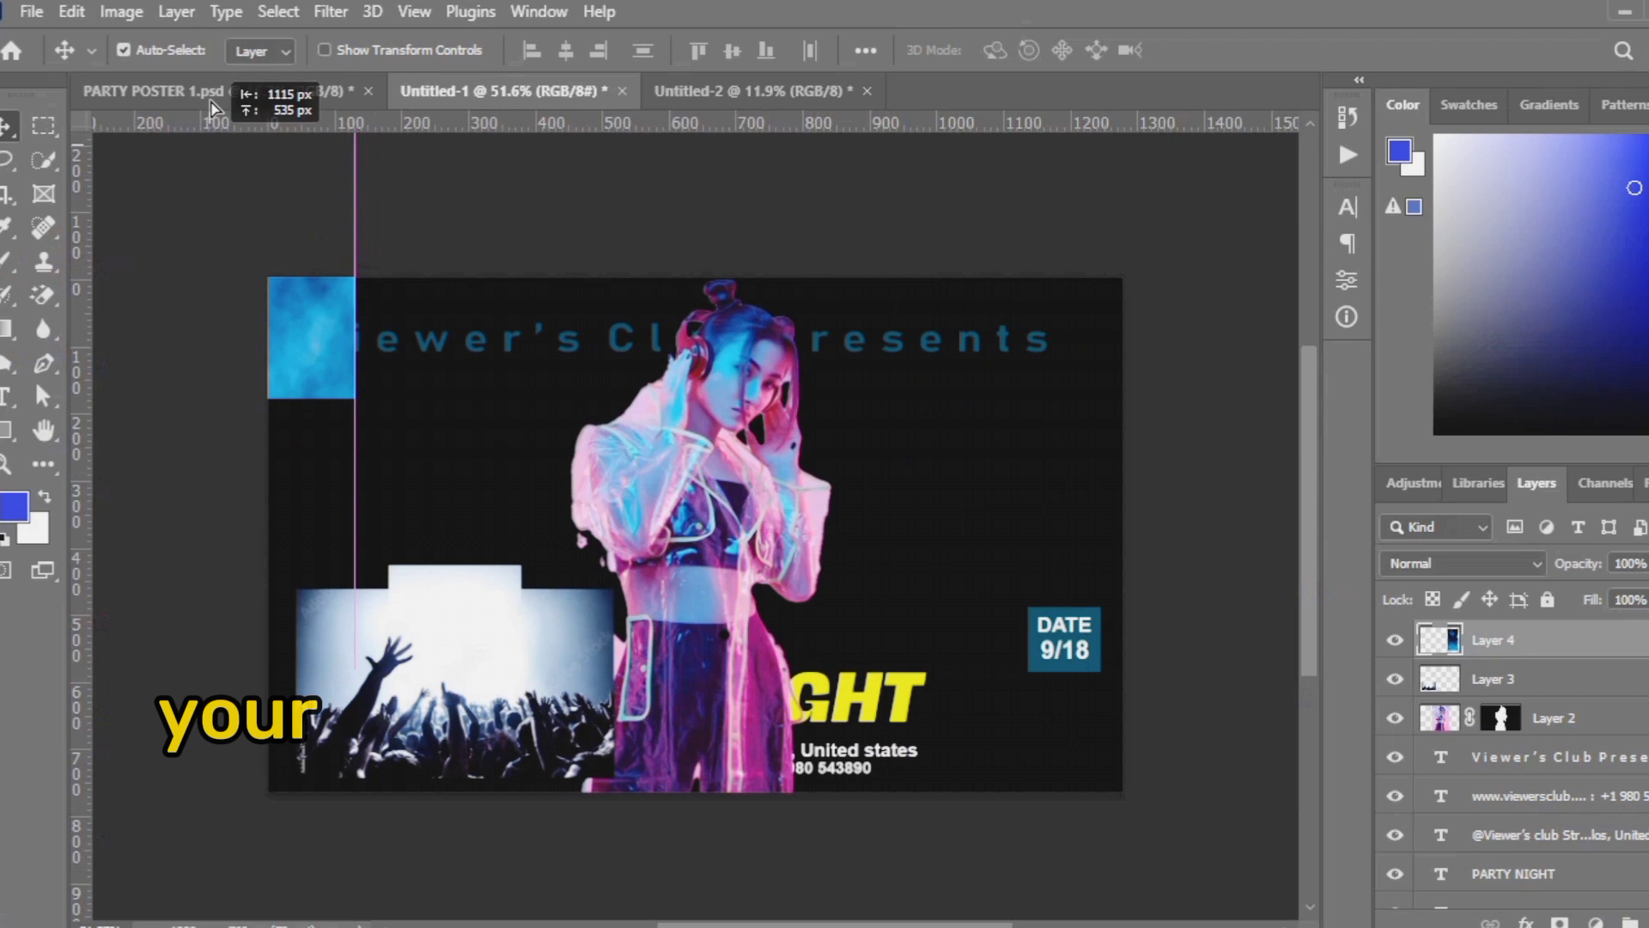
left_click_drag(232, 86, 696, 574)
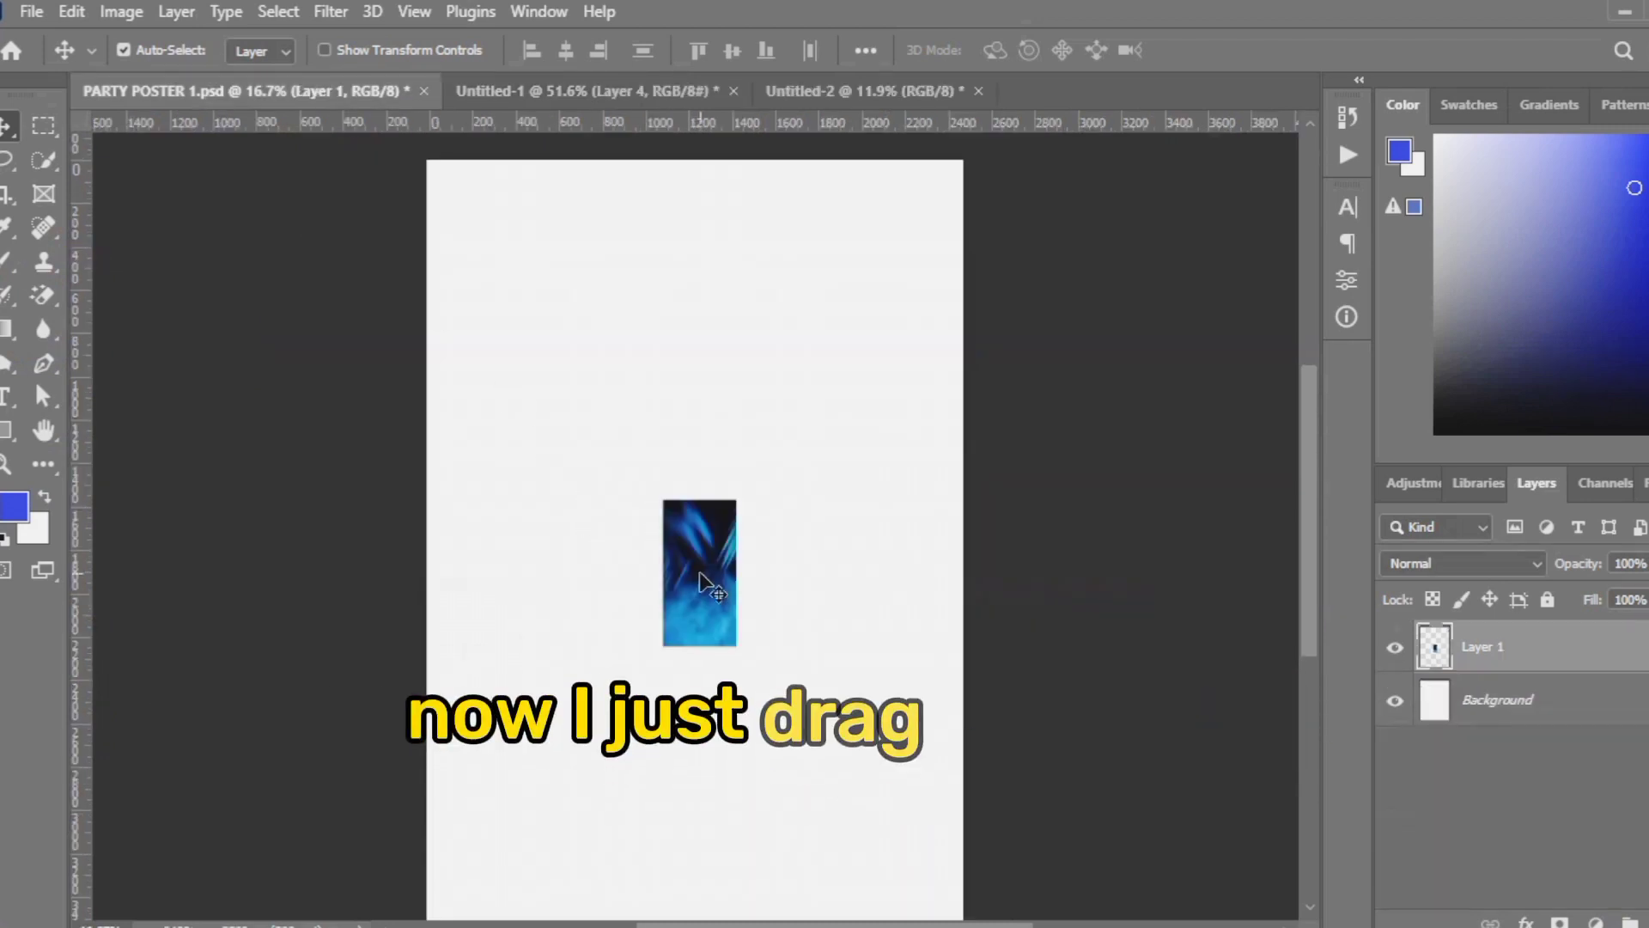
key("ctrl+t")
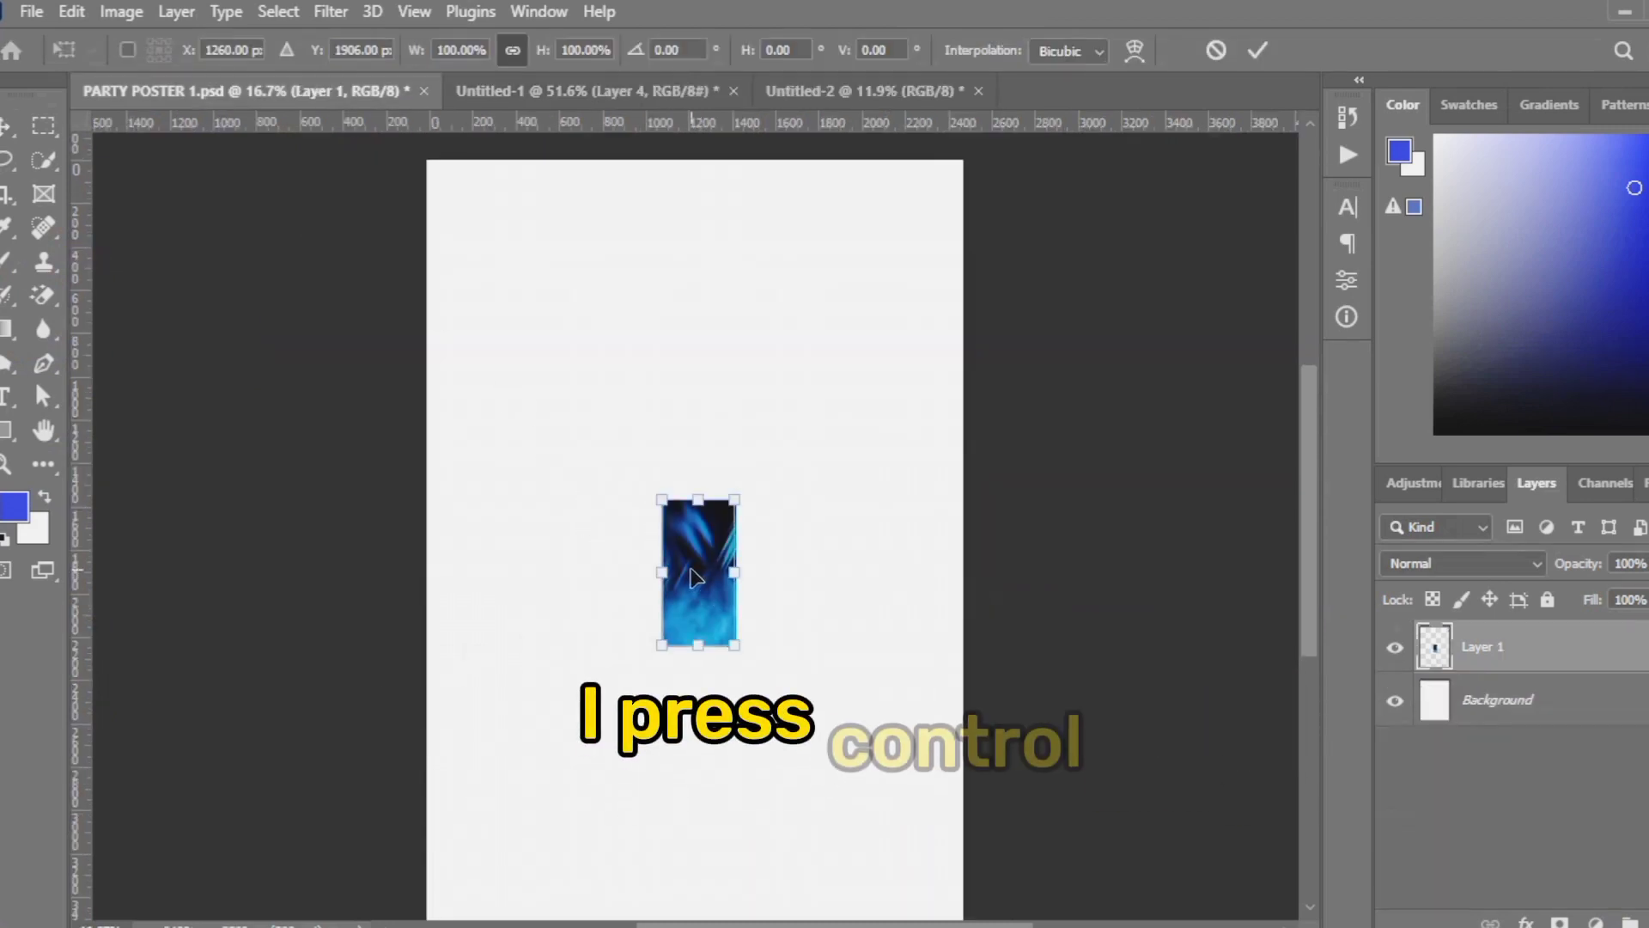
left_click_drag(544, 60, 950, 220)
left_click_drag(578, 63, 1033, 140)
left_click(1255, 53)
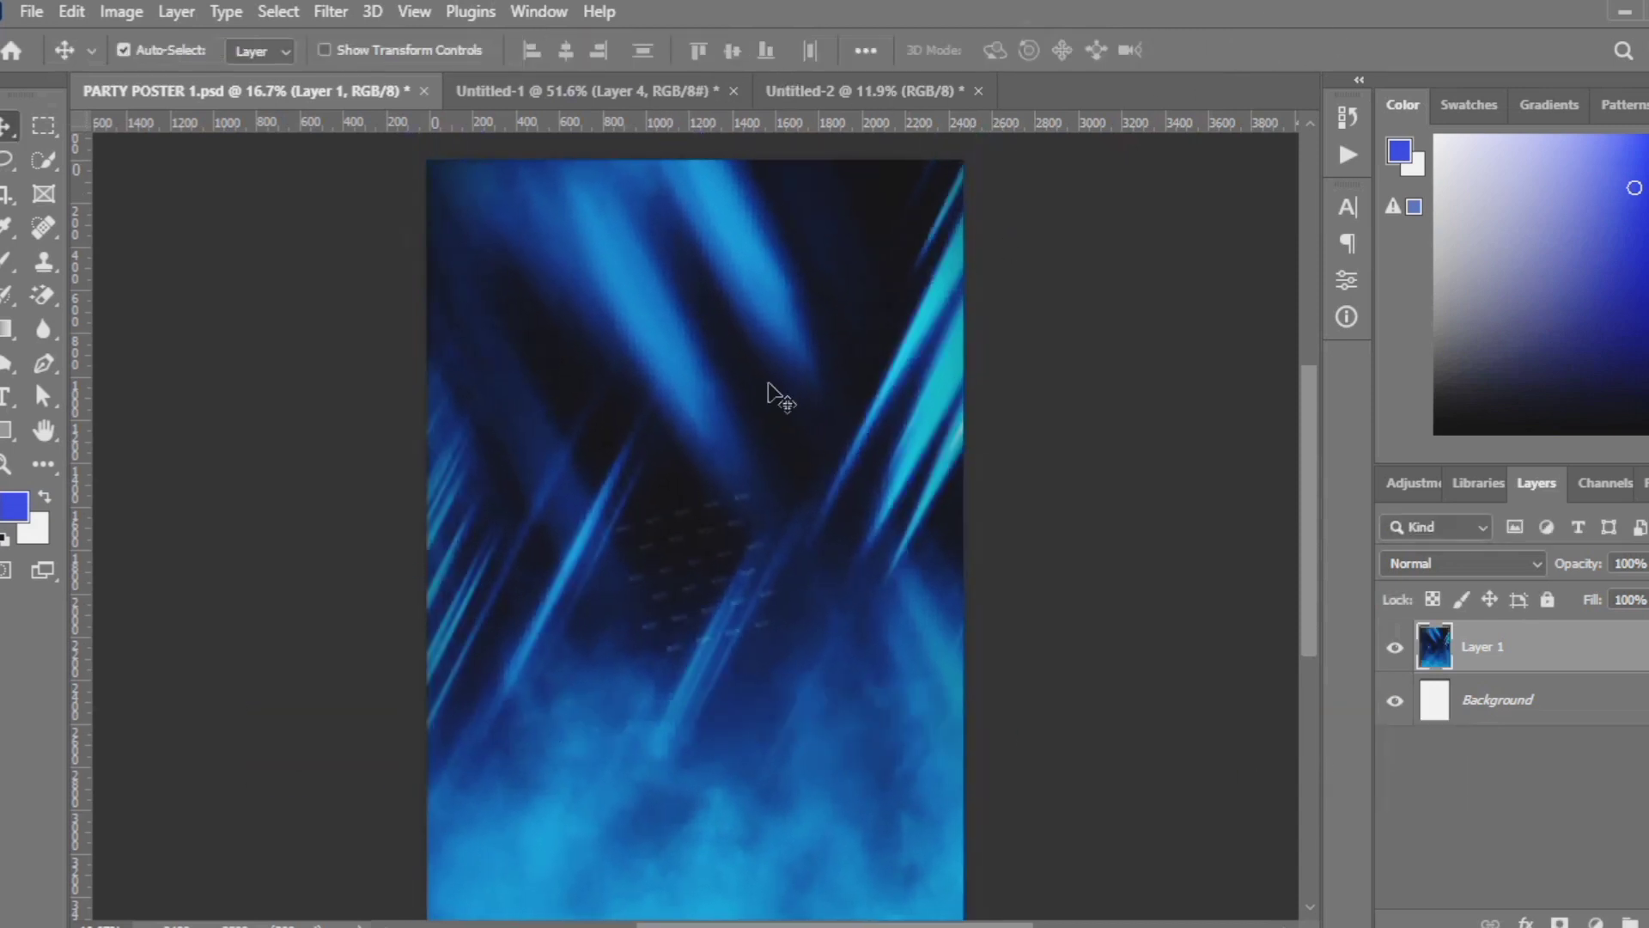
Nudge the blue light-beam layer slightly on the poster and set its blend mode to Exclusion
left_click_drag(694, 524, 713, 496)
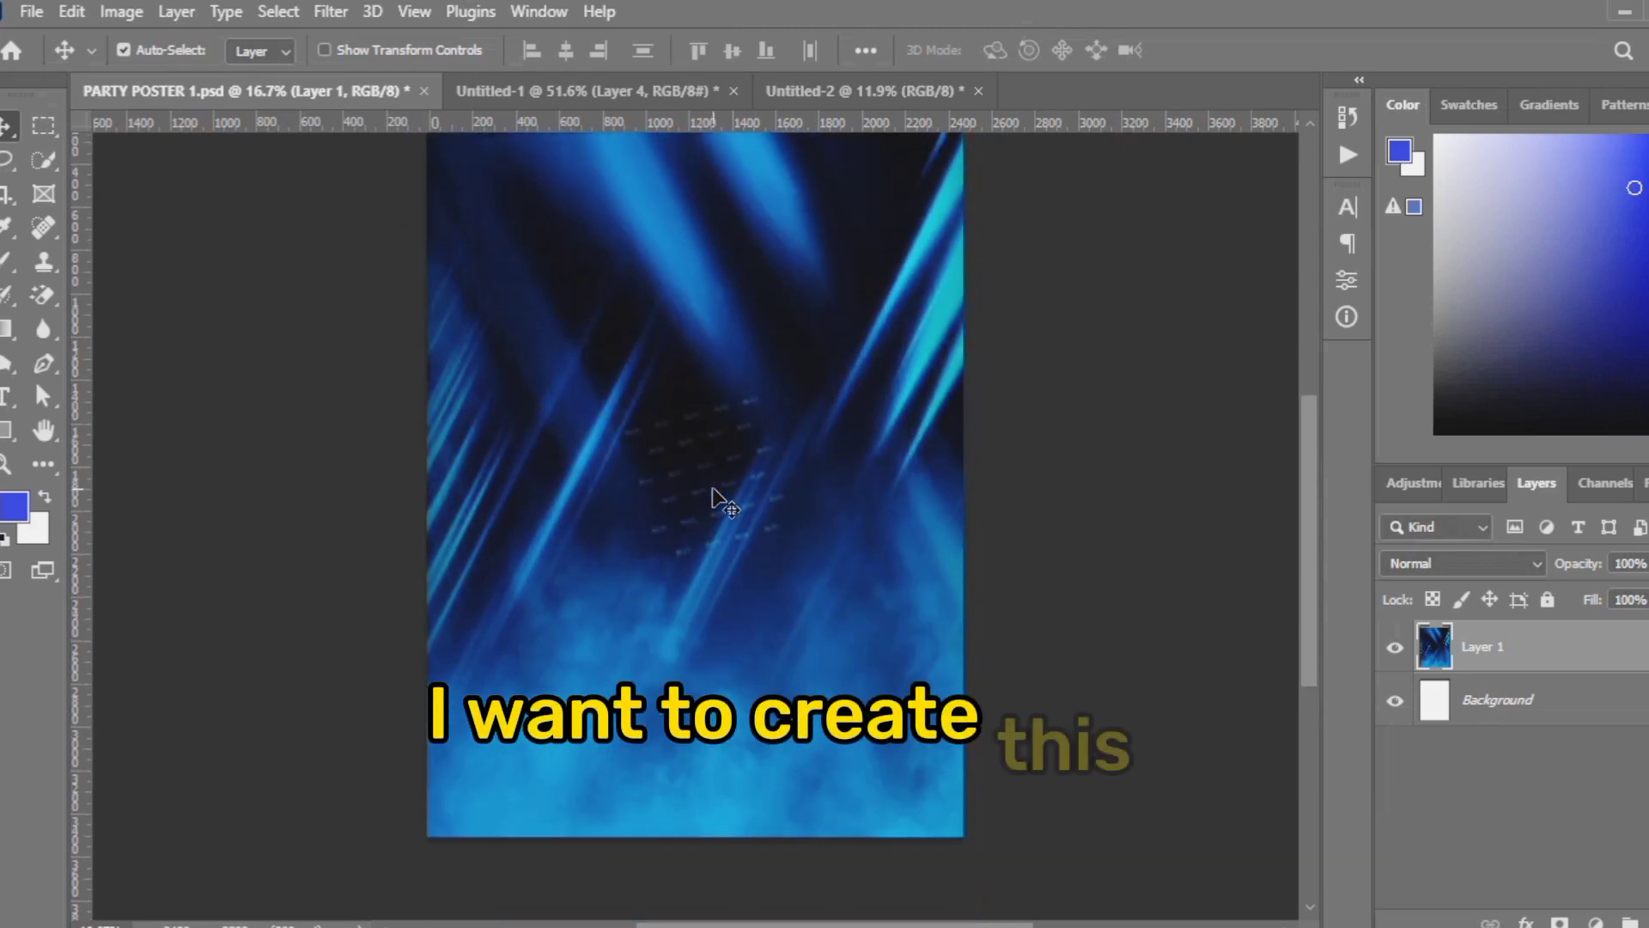
left_click(1532, 562)
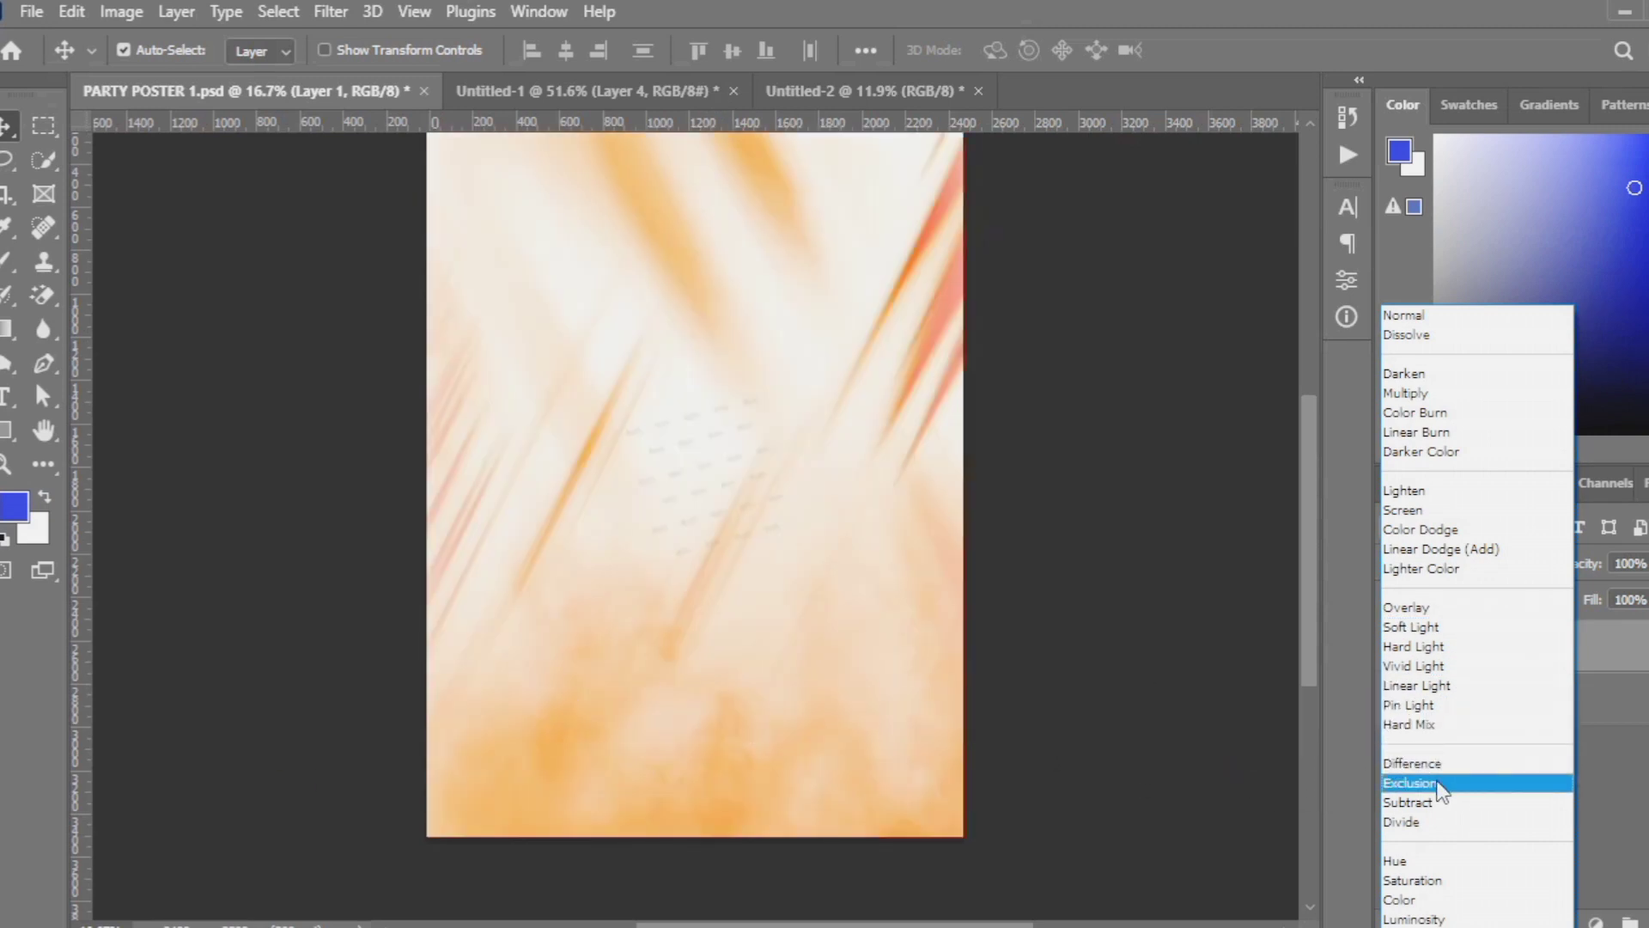
left_click(1439, 783)
Copy the cutout of the woman with headphones from Untitled-1 into the poster, scaling it to 409% at the centre of the canvas
left_click(666, 88)
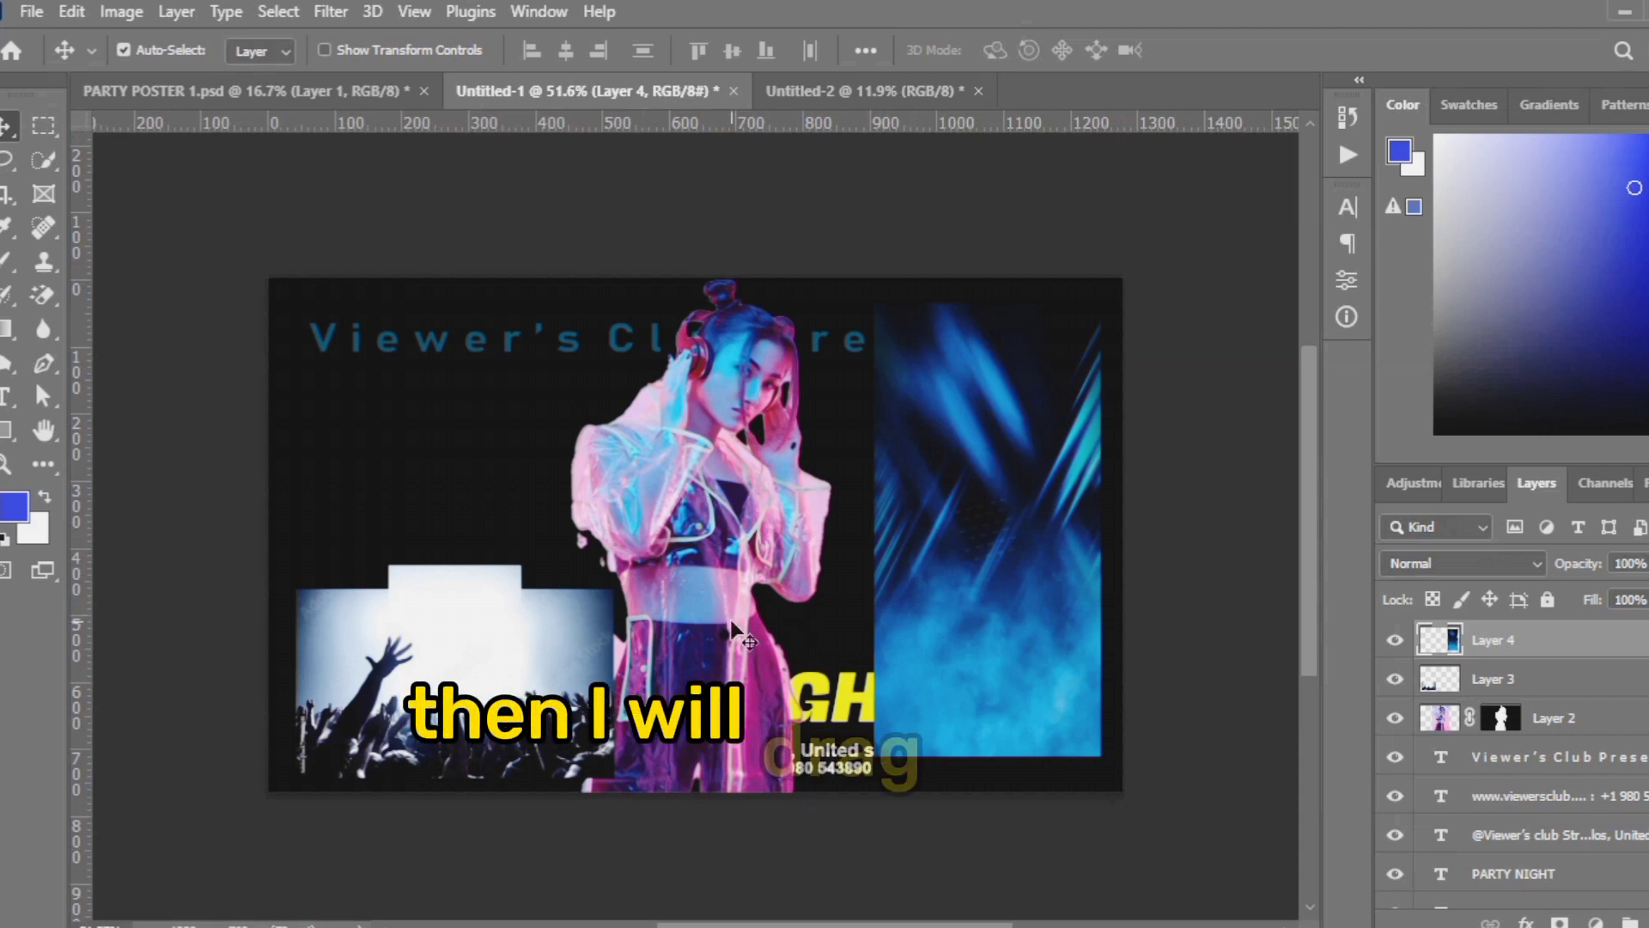
left_click_drag(684, 619, 685, 552)
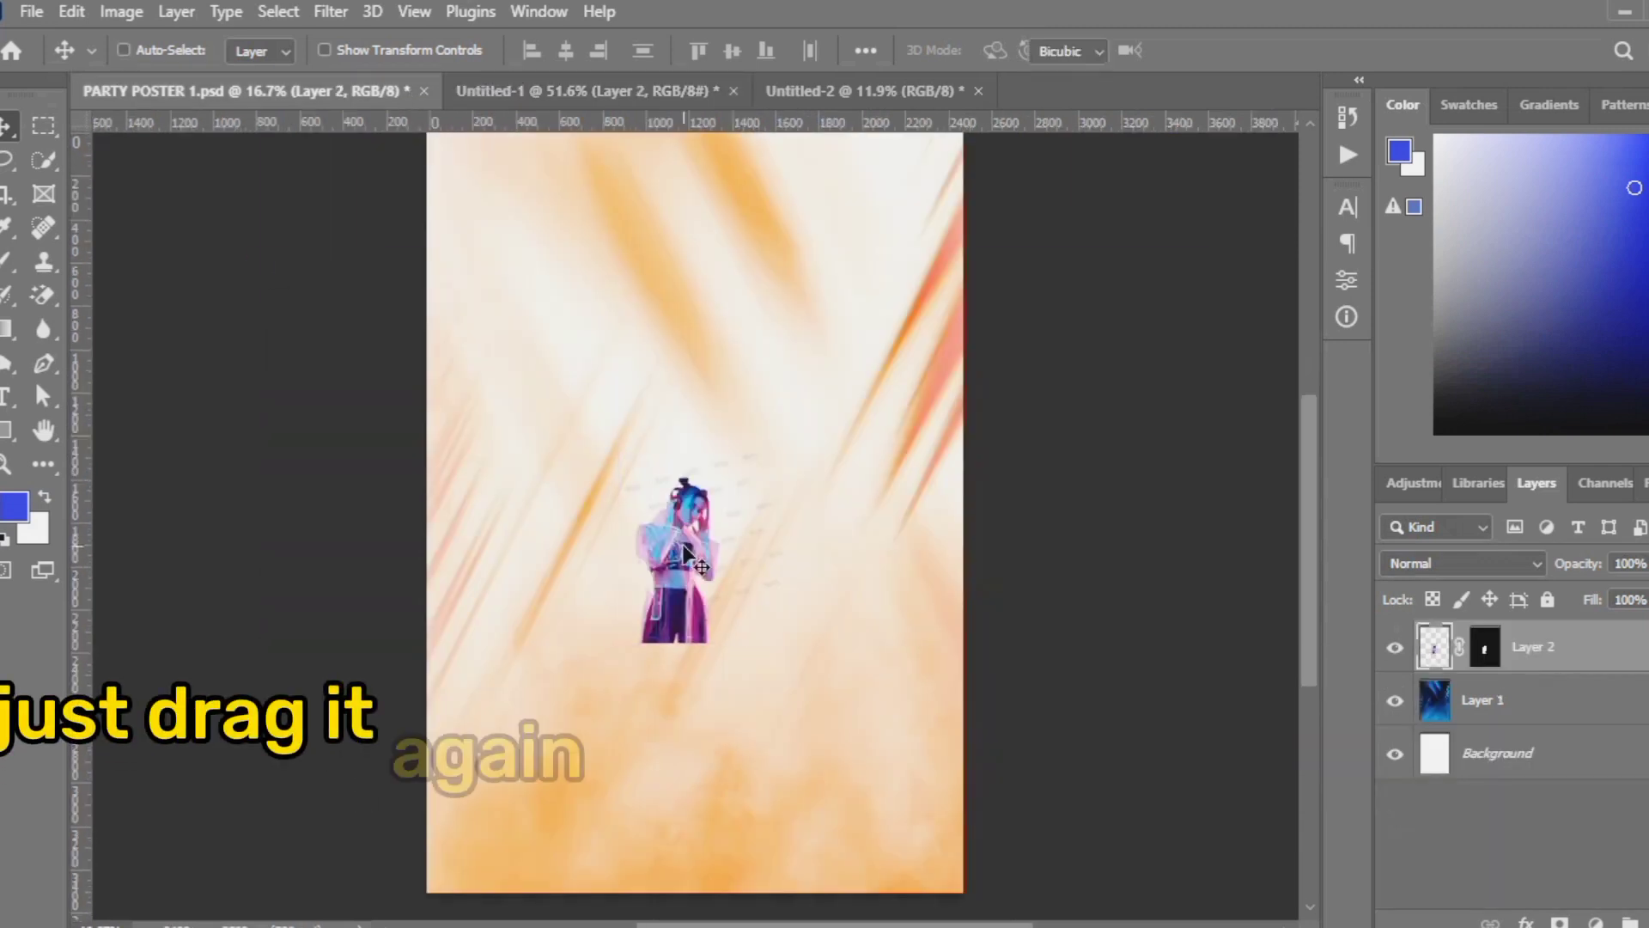
key("ctrl+t")
left_click_drag(550, 52, 863, 158)
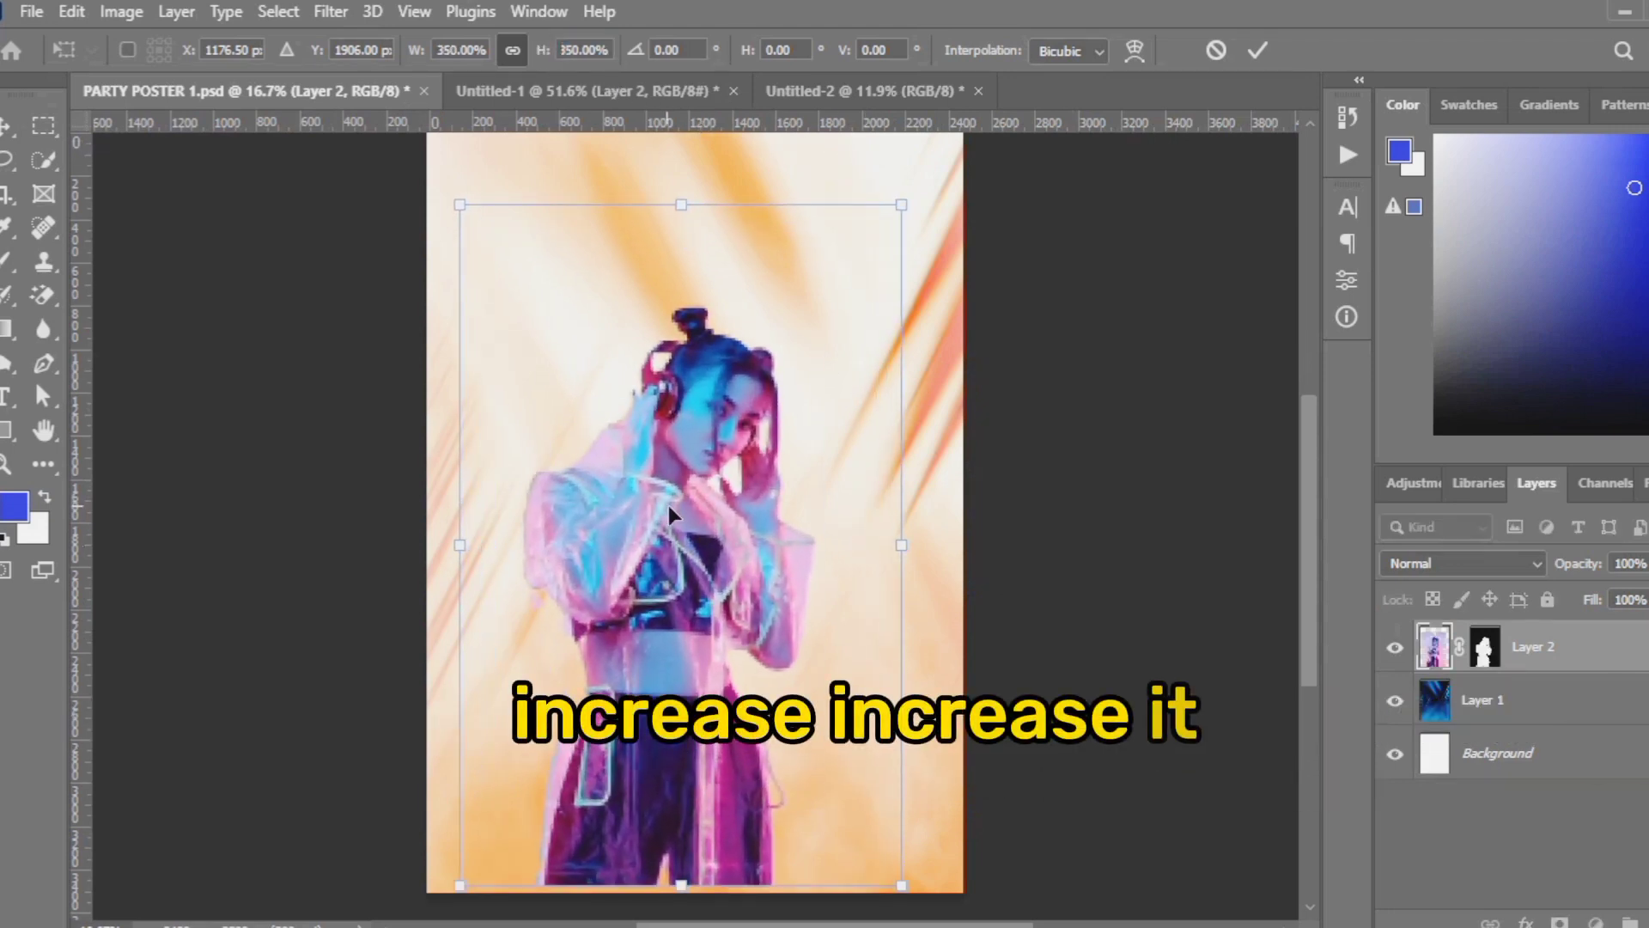
left_click_drag(668, 505, 694, 458)
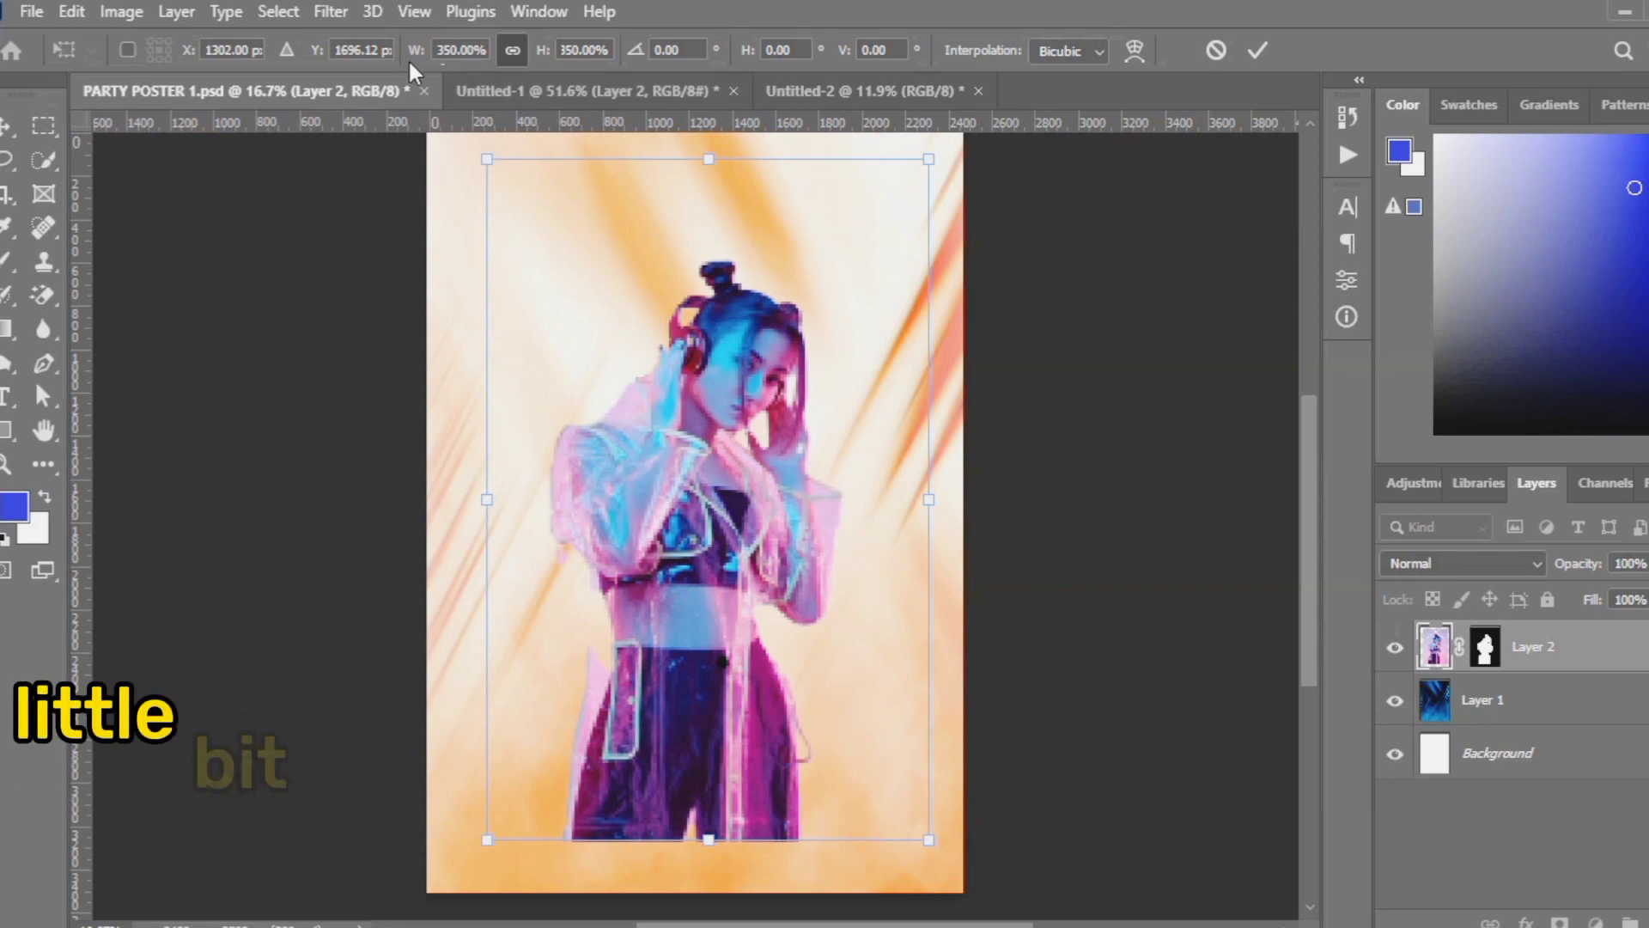
left_click_drag(421, 50, 498, 76)
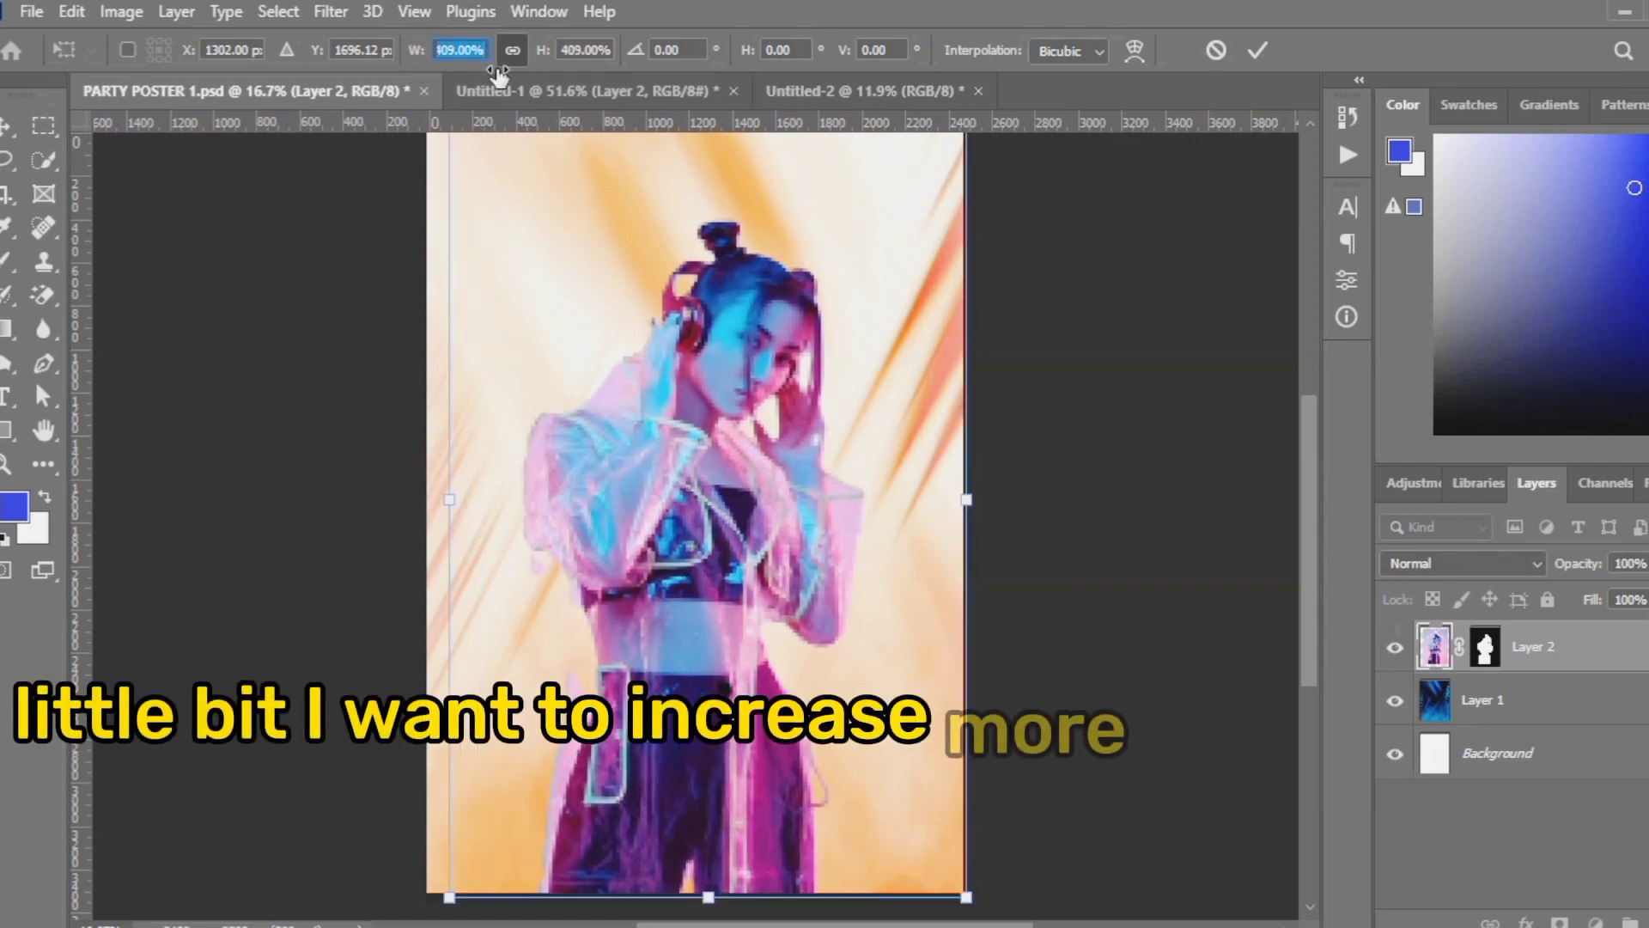
scroll(754, 492, "up", 2)
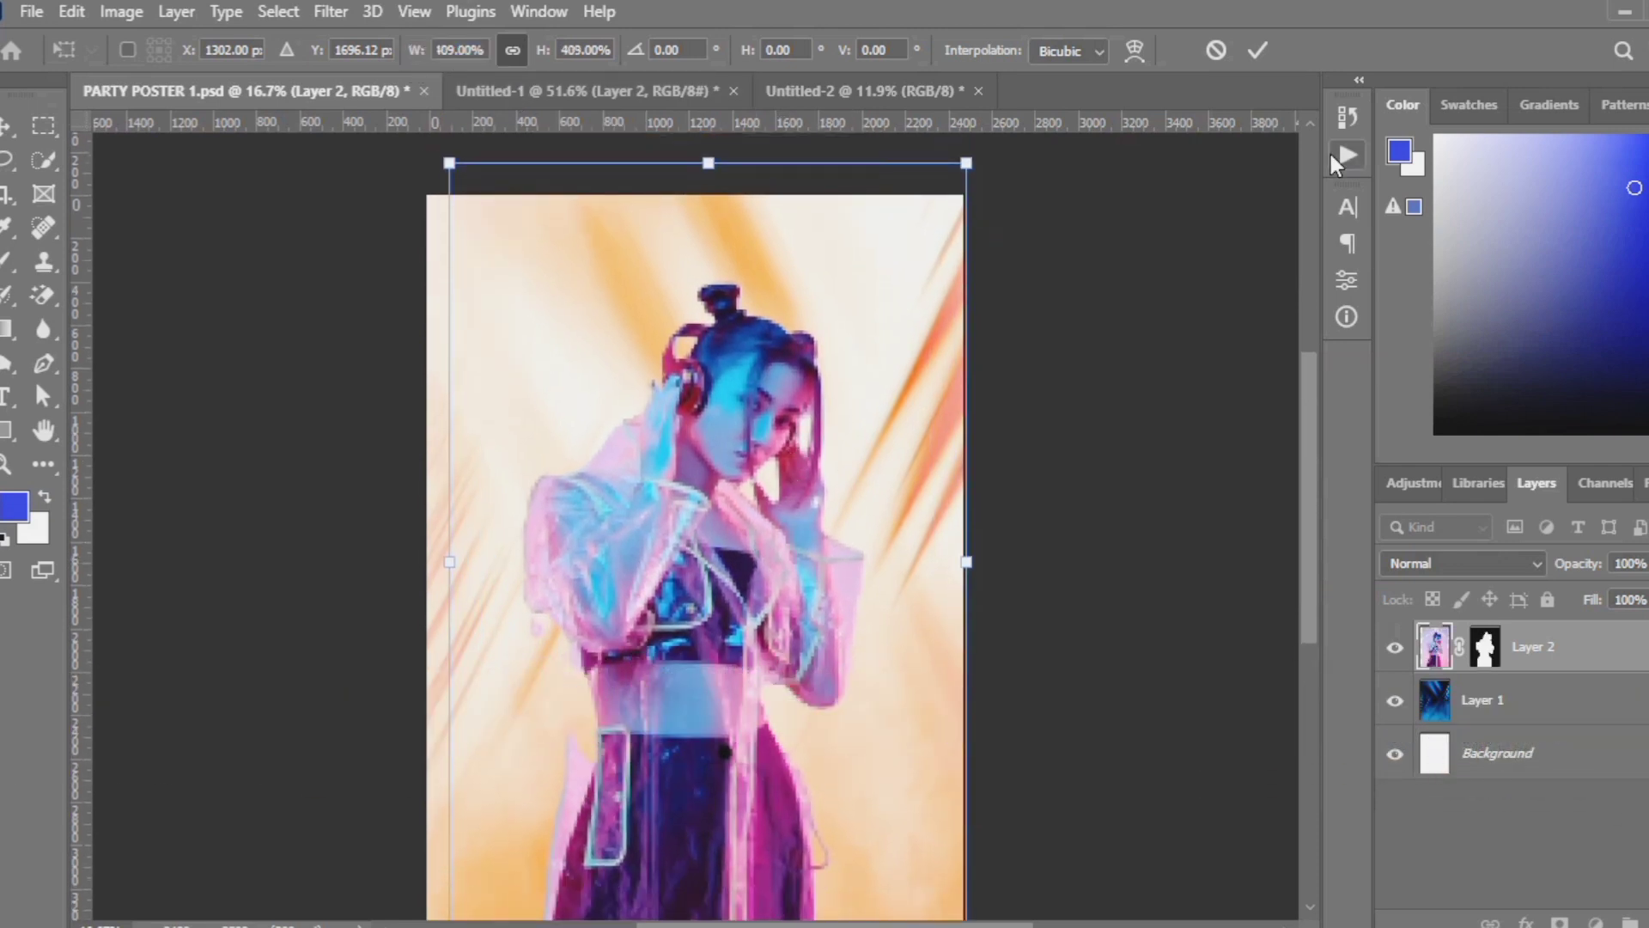
left_click(1257, 51)
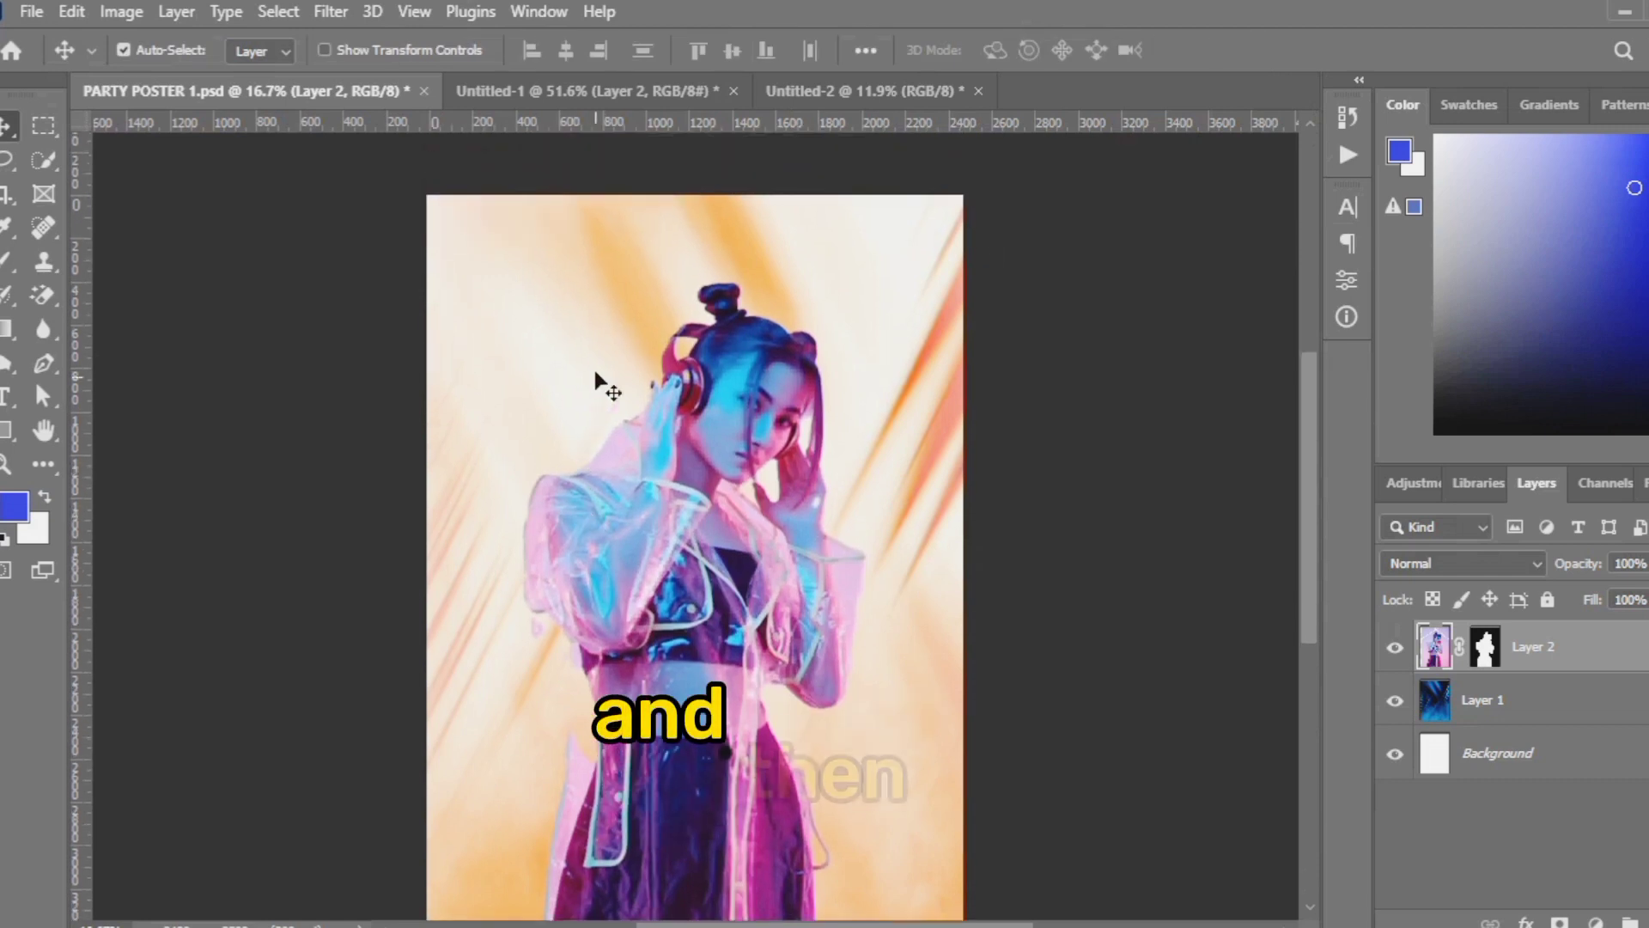
Hide the blue background image and the woman cutout, Layer 4 and Layer 2, in Untitled-1
left_click(568, 91)
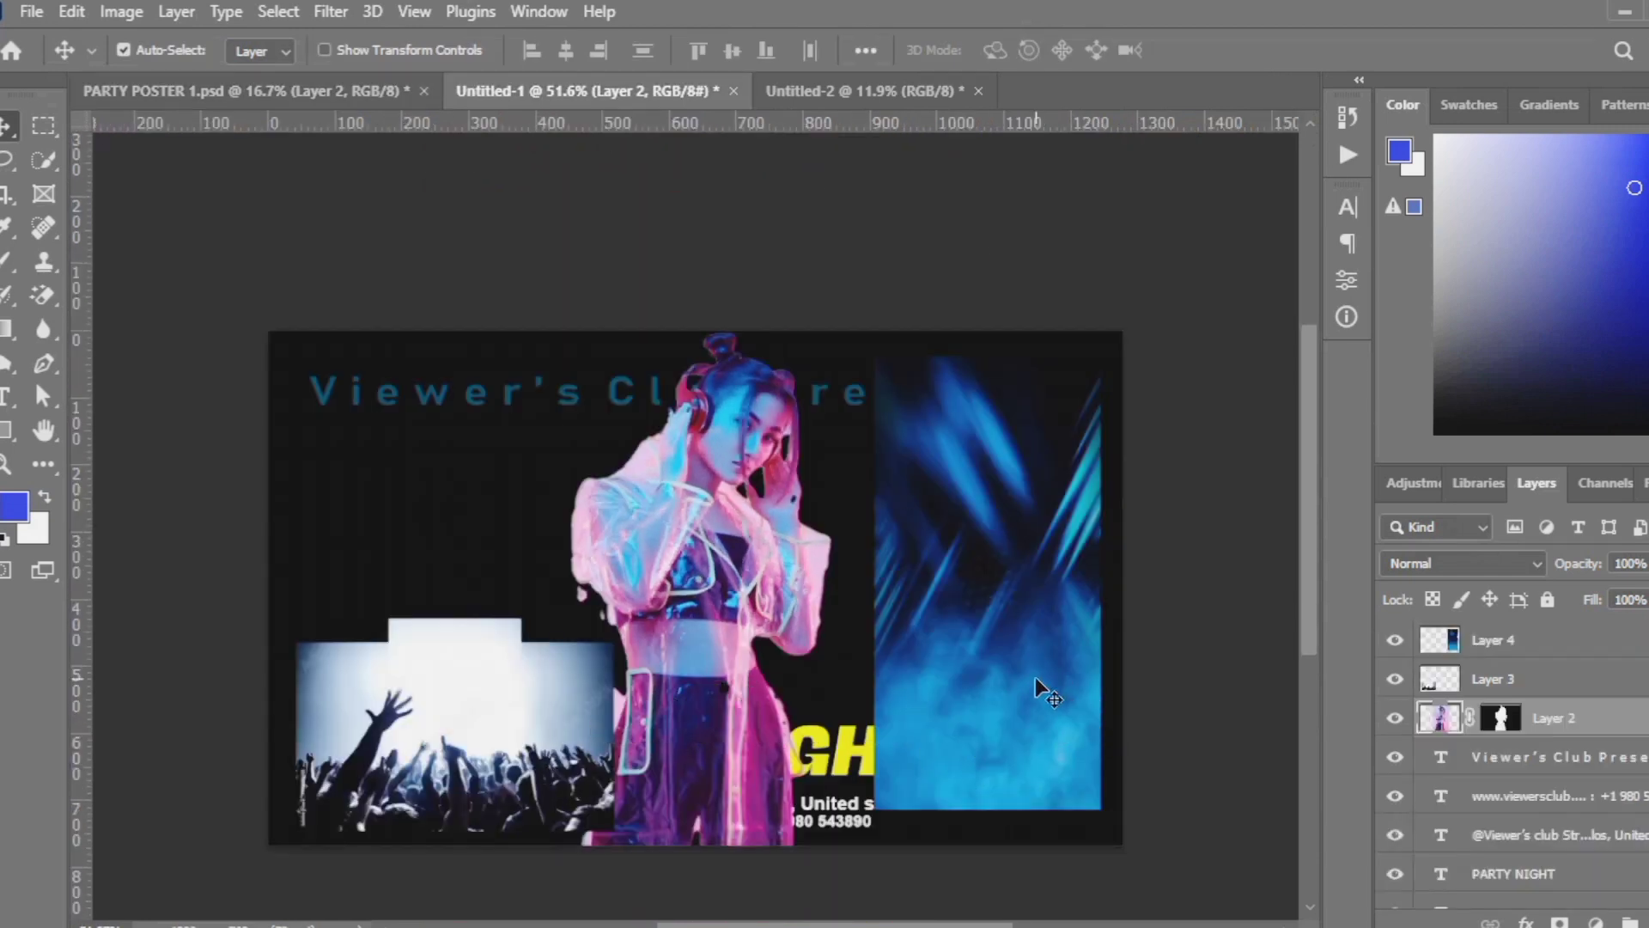
left_click(1396, 640)
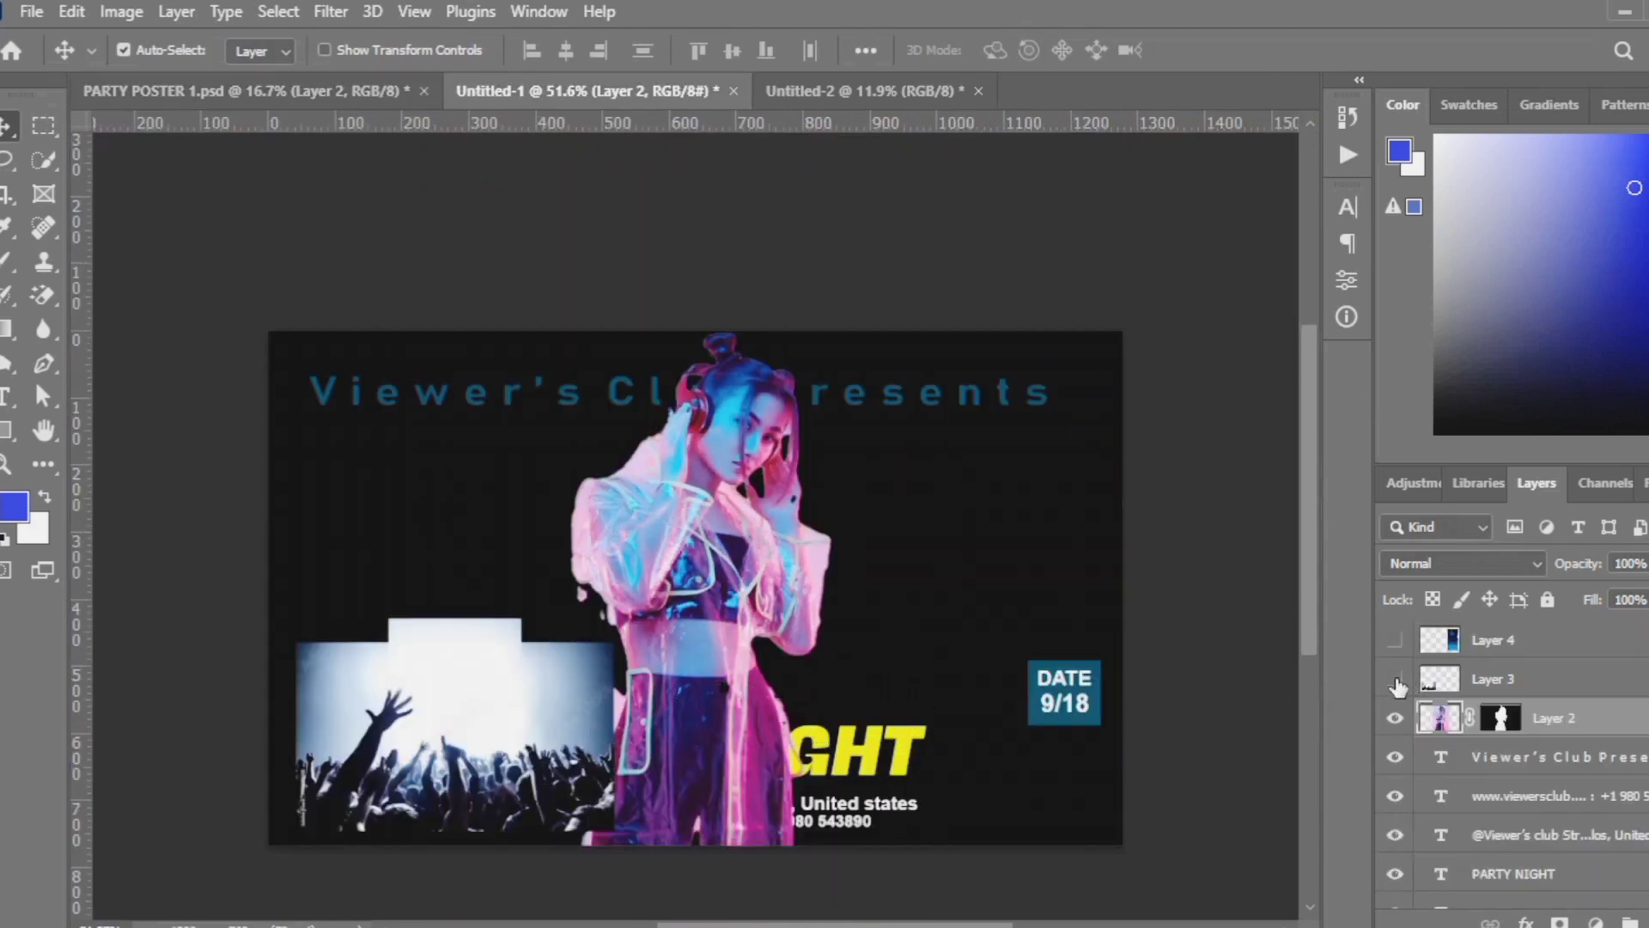
left_click(1395, 679)
left_click(1396, 718)
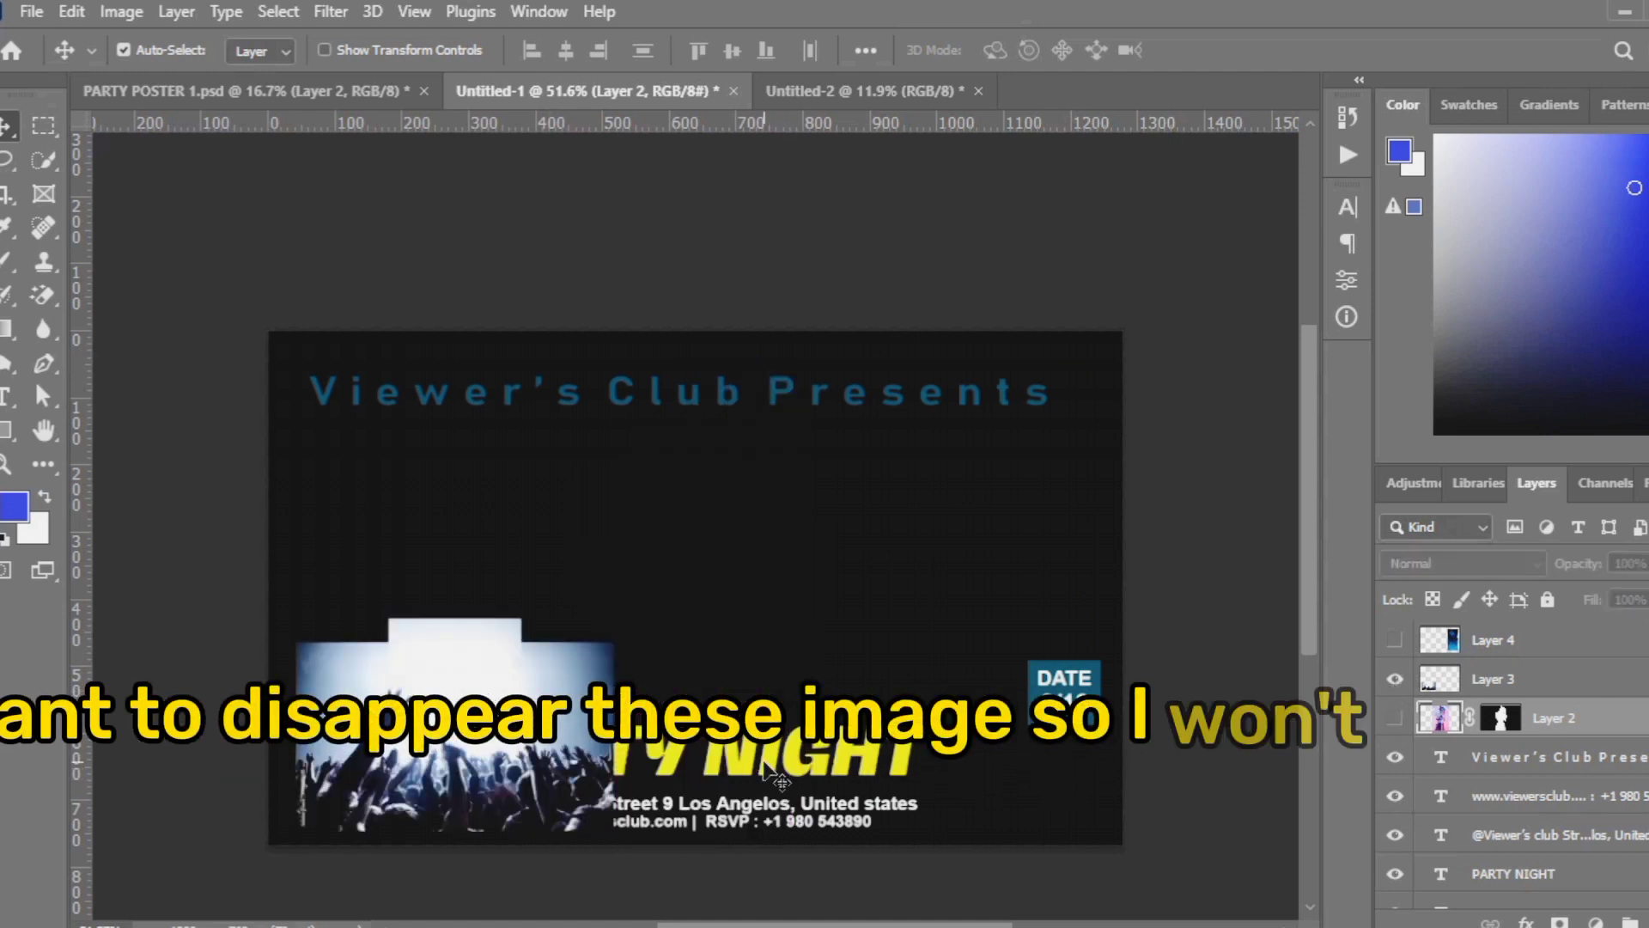
Copy the concert crowd image from Untitled-1 into the poster and place it over the woman's skirt for transforming
left_click_drag(423, 696, 347, 103)
left_click_drag(700, 581, 705, 628)
key("ctrl+t")
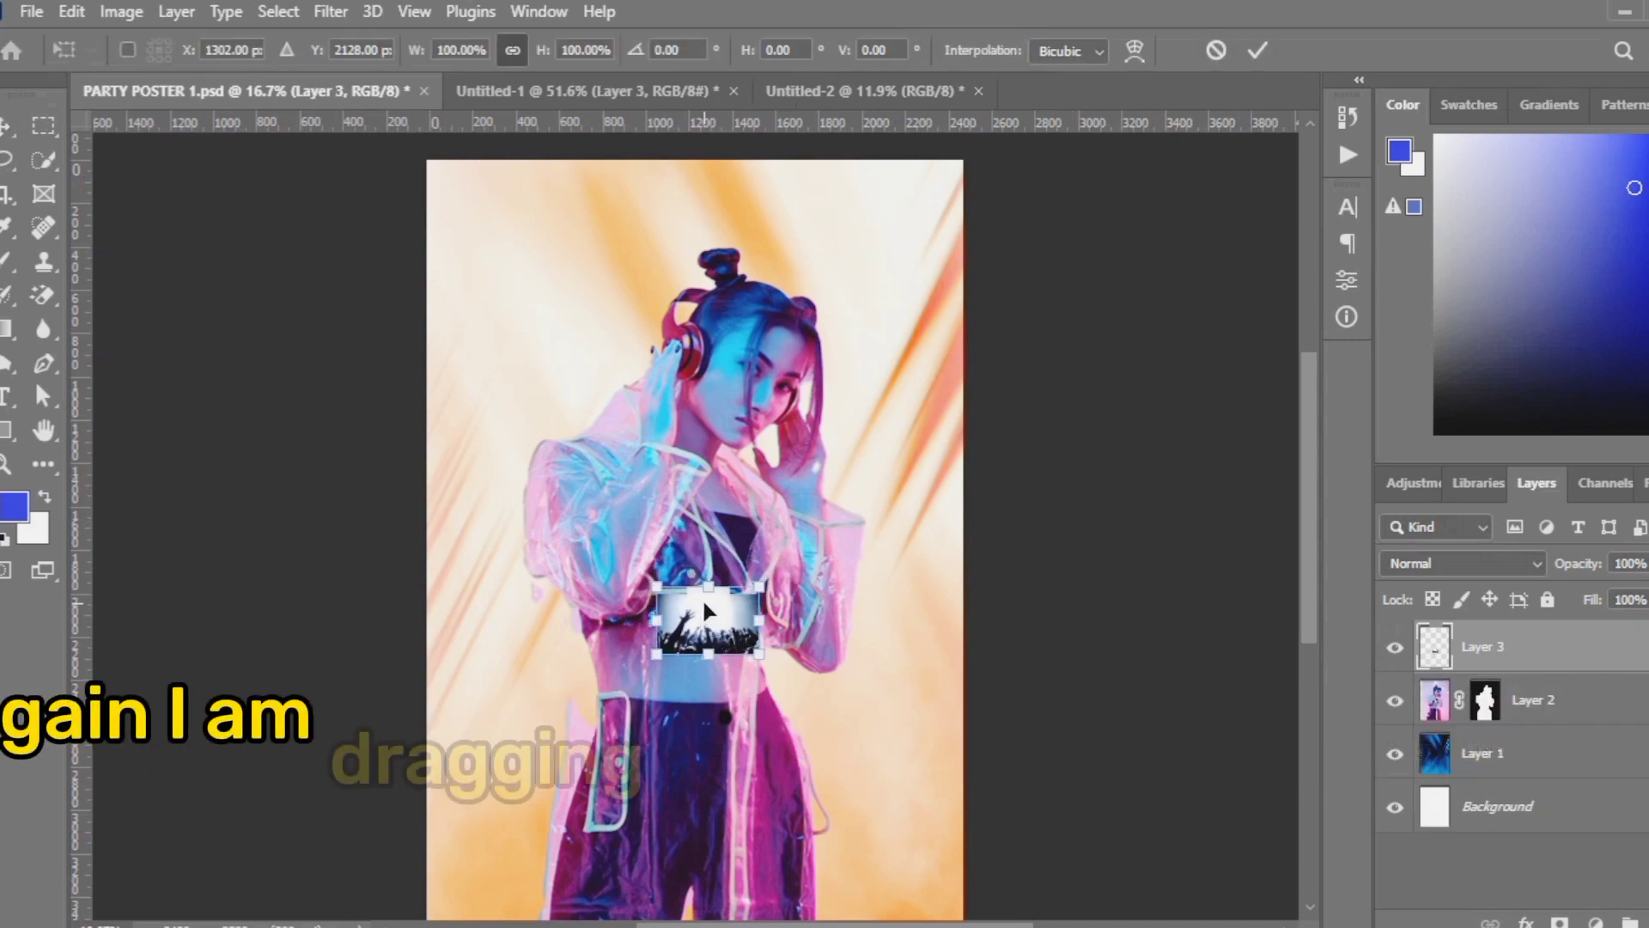
scroll(704, 596, "down", 1)
left_click_drag(709, 561, 700, 716)
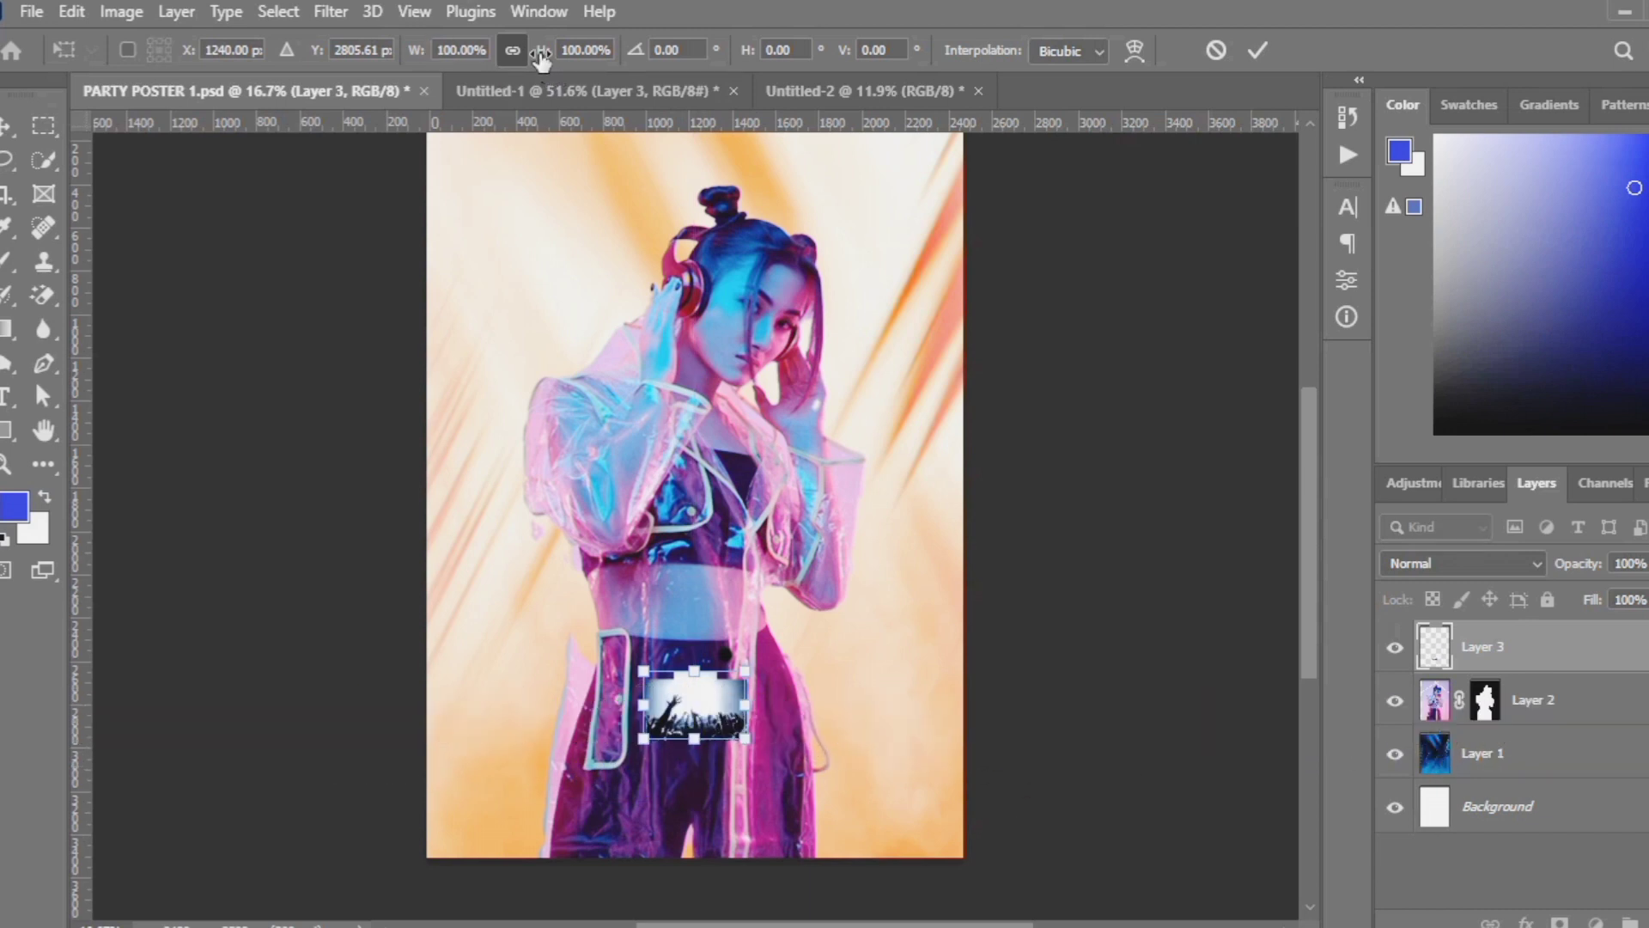
Scale the crowd image to 565% and position it across the full width of the poster's lower part
left_click_drag(542, 55, 888, 142)
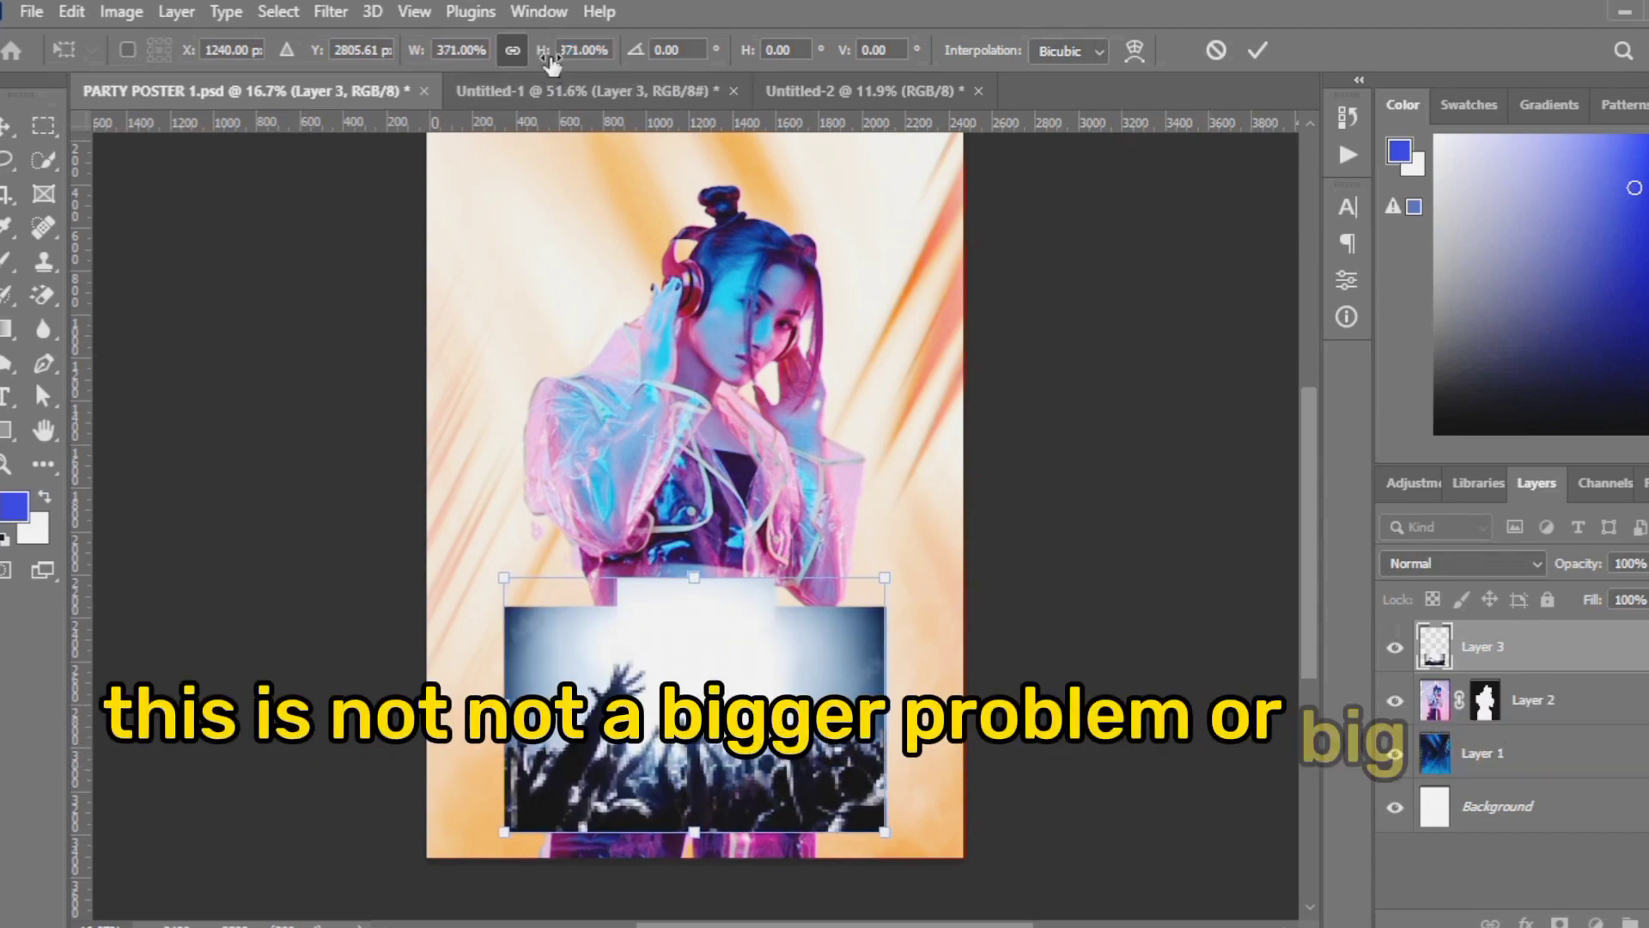
left_click_drag(544, 57, 765, 114)
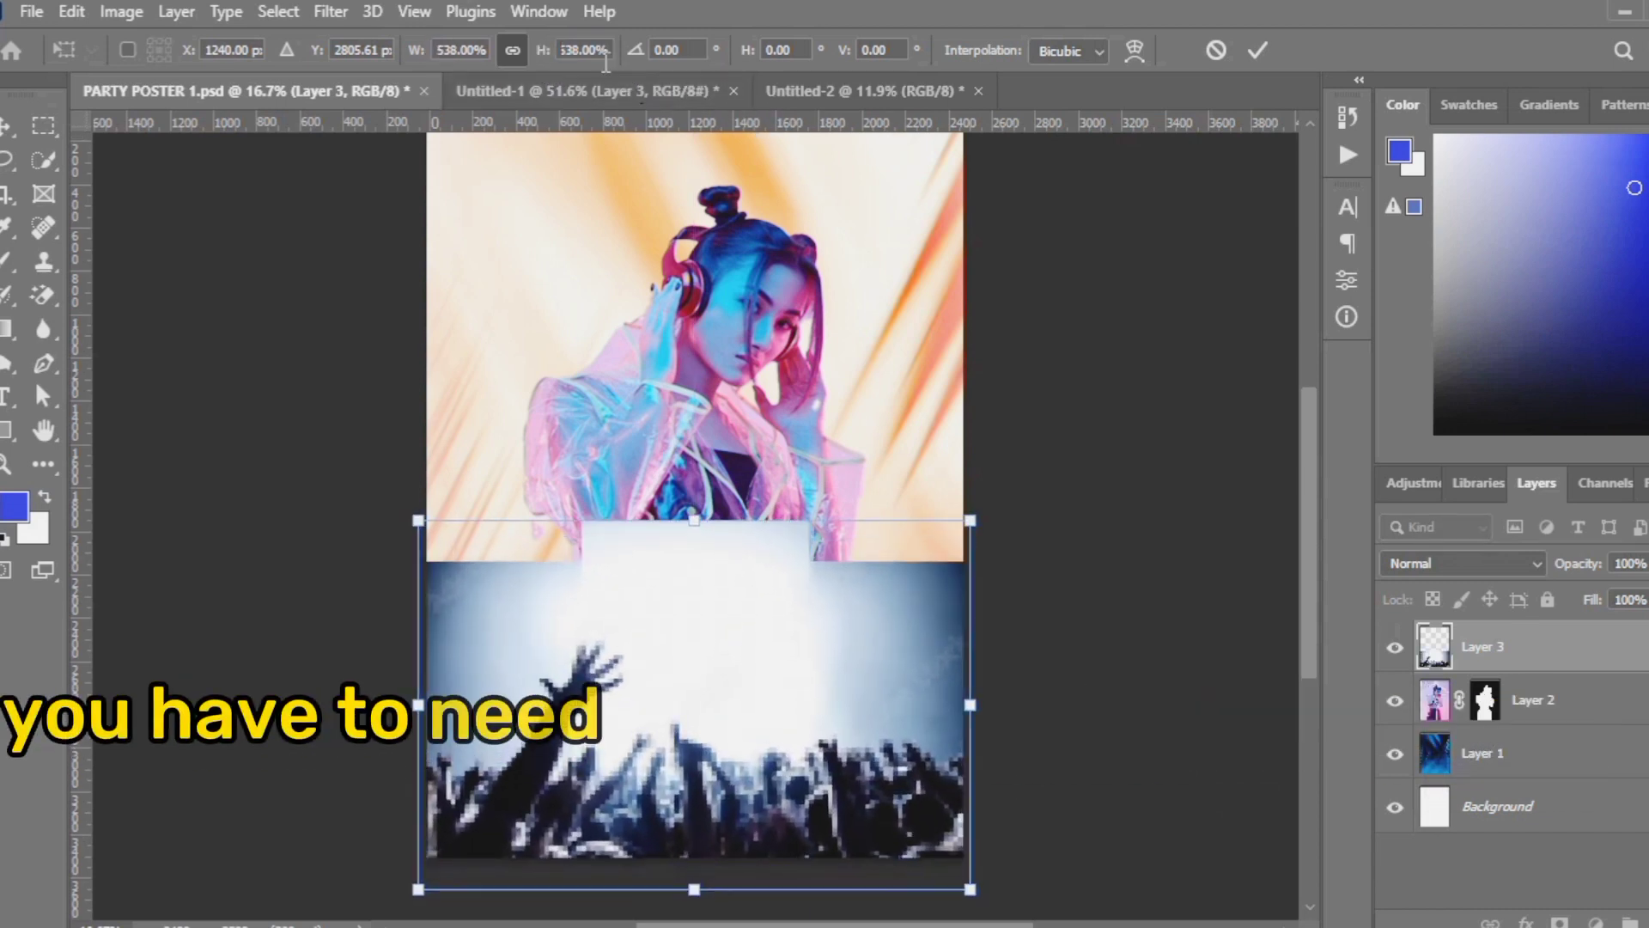
left_click_drag(545, 51, 583, 301)
mouse_move(659, 669)
left_mouse_down()
mouse_move(659, 655)
mouse_move(653, 670)
left_mouse_up()
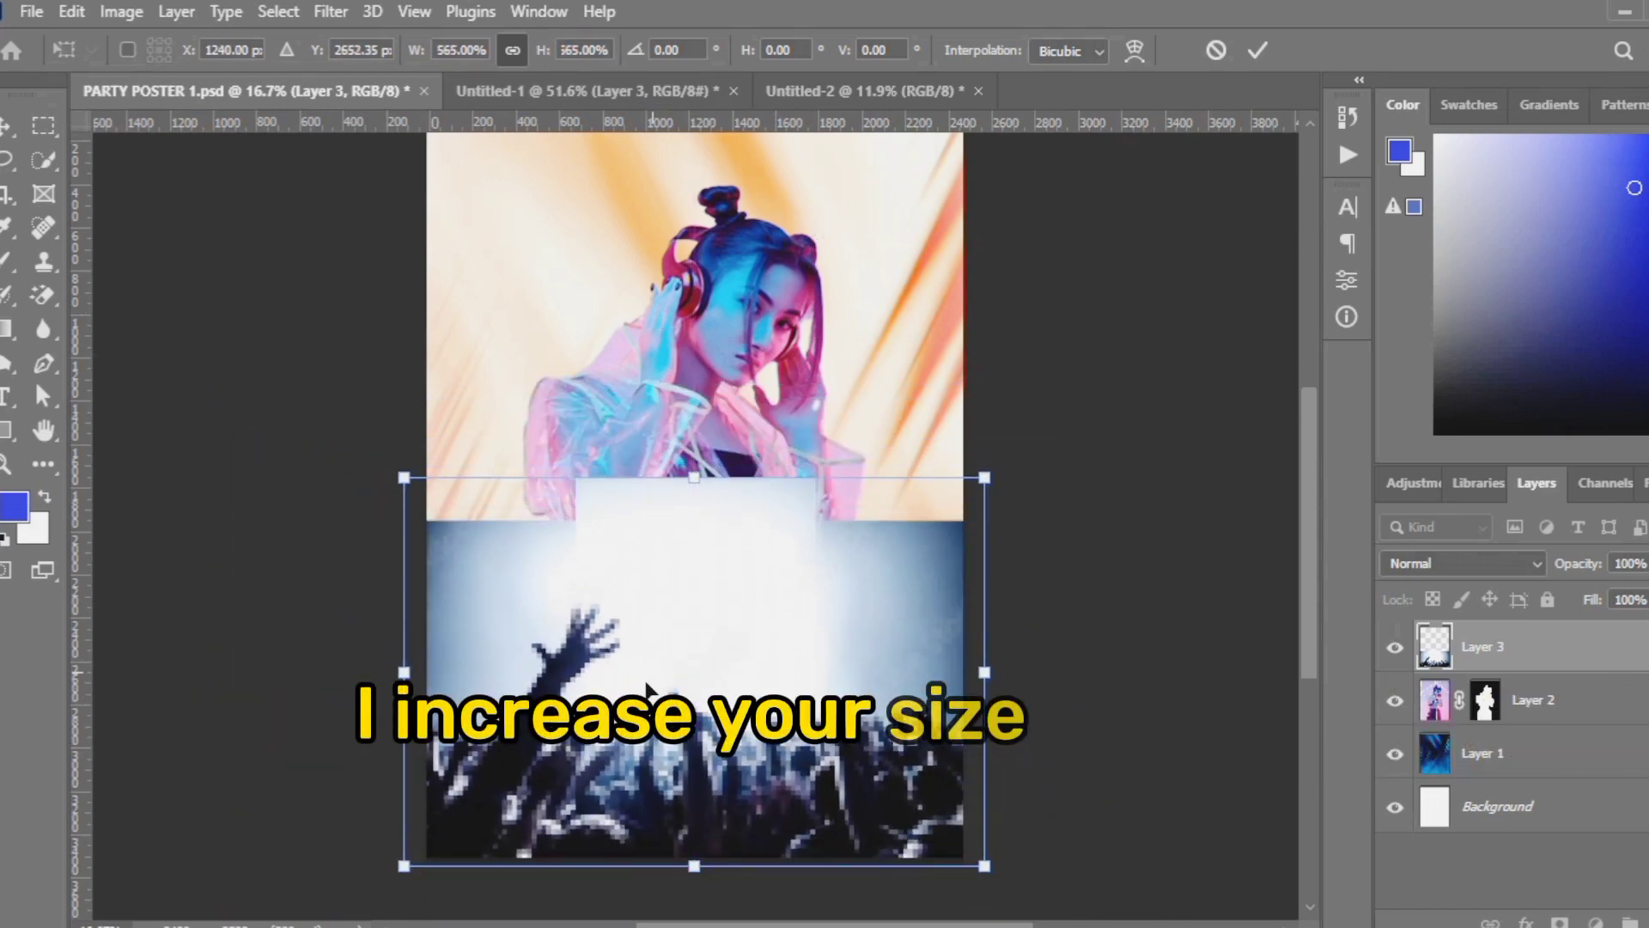
left_click(1258, 53)
Set the crowd layer's blend mode to Subtract, and enlarge it to 276% with the large raised hand at the poster's left edge
left_click(1497, 562)
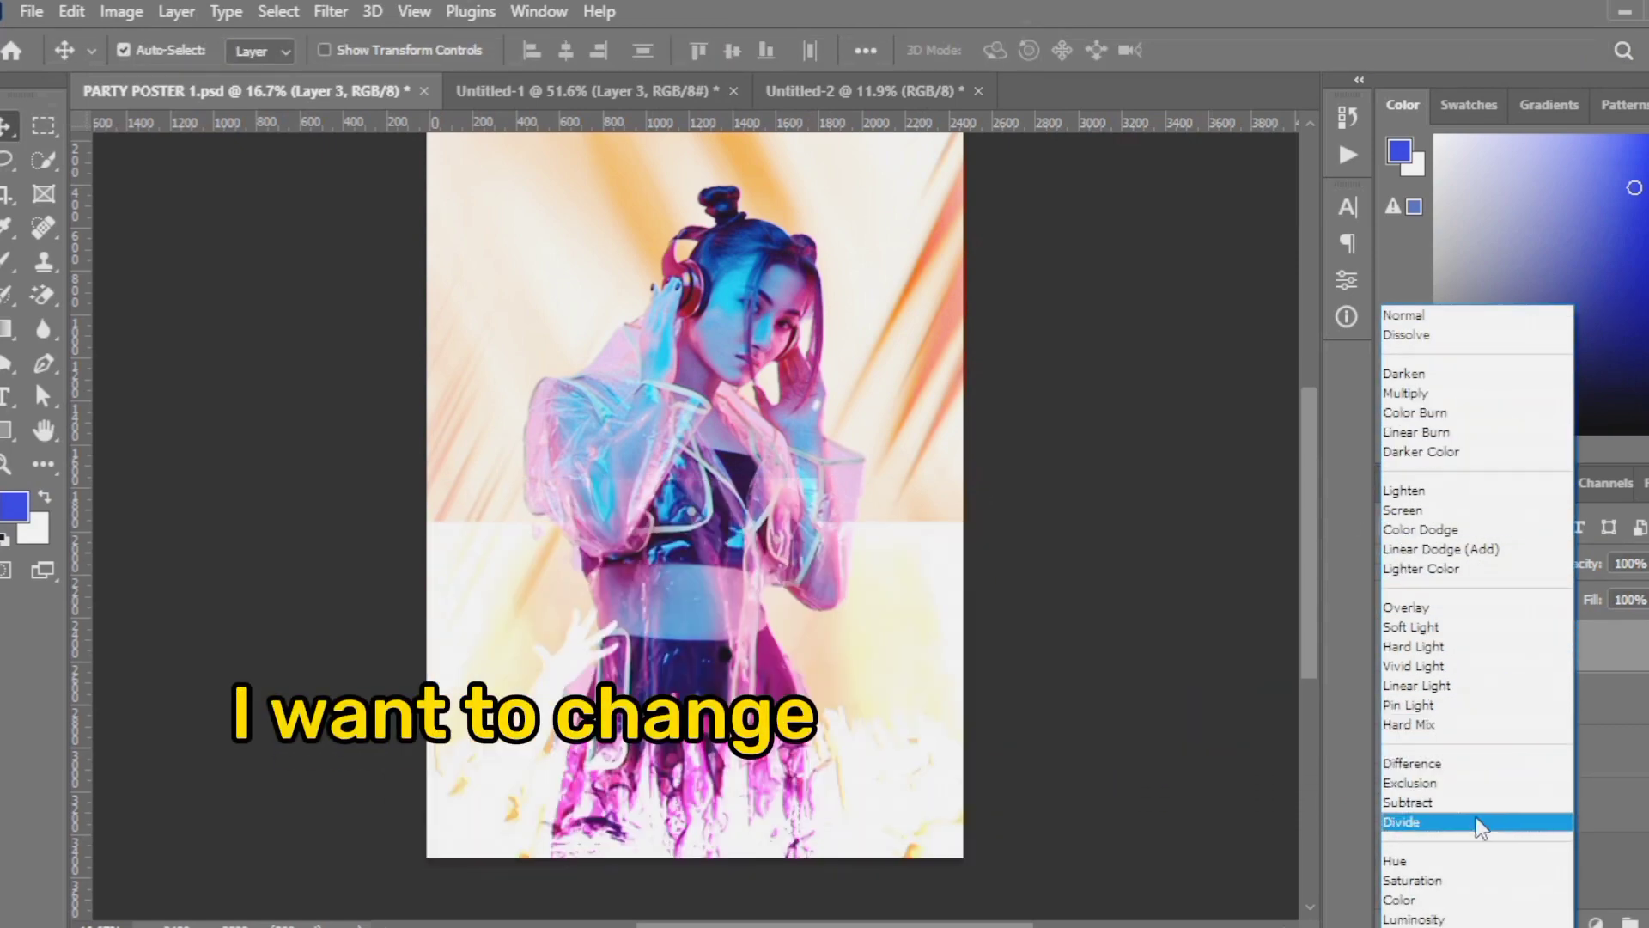
left_click(1474, 804)
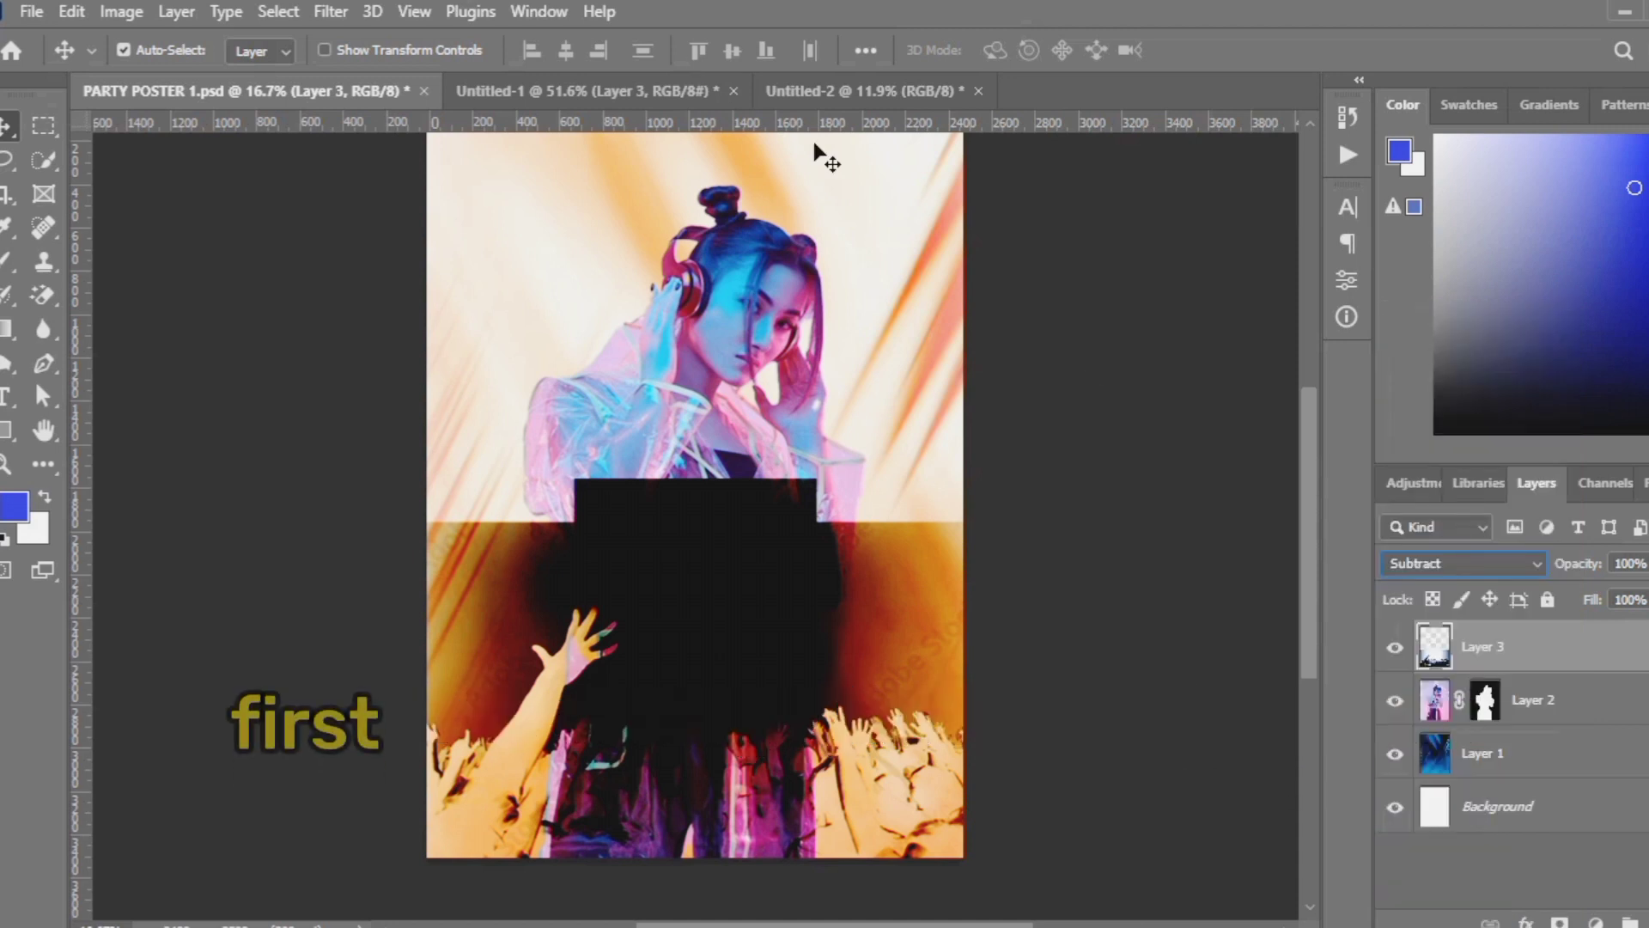
key("ctrl+t")
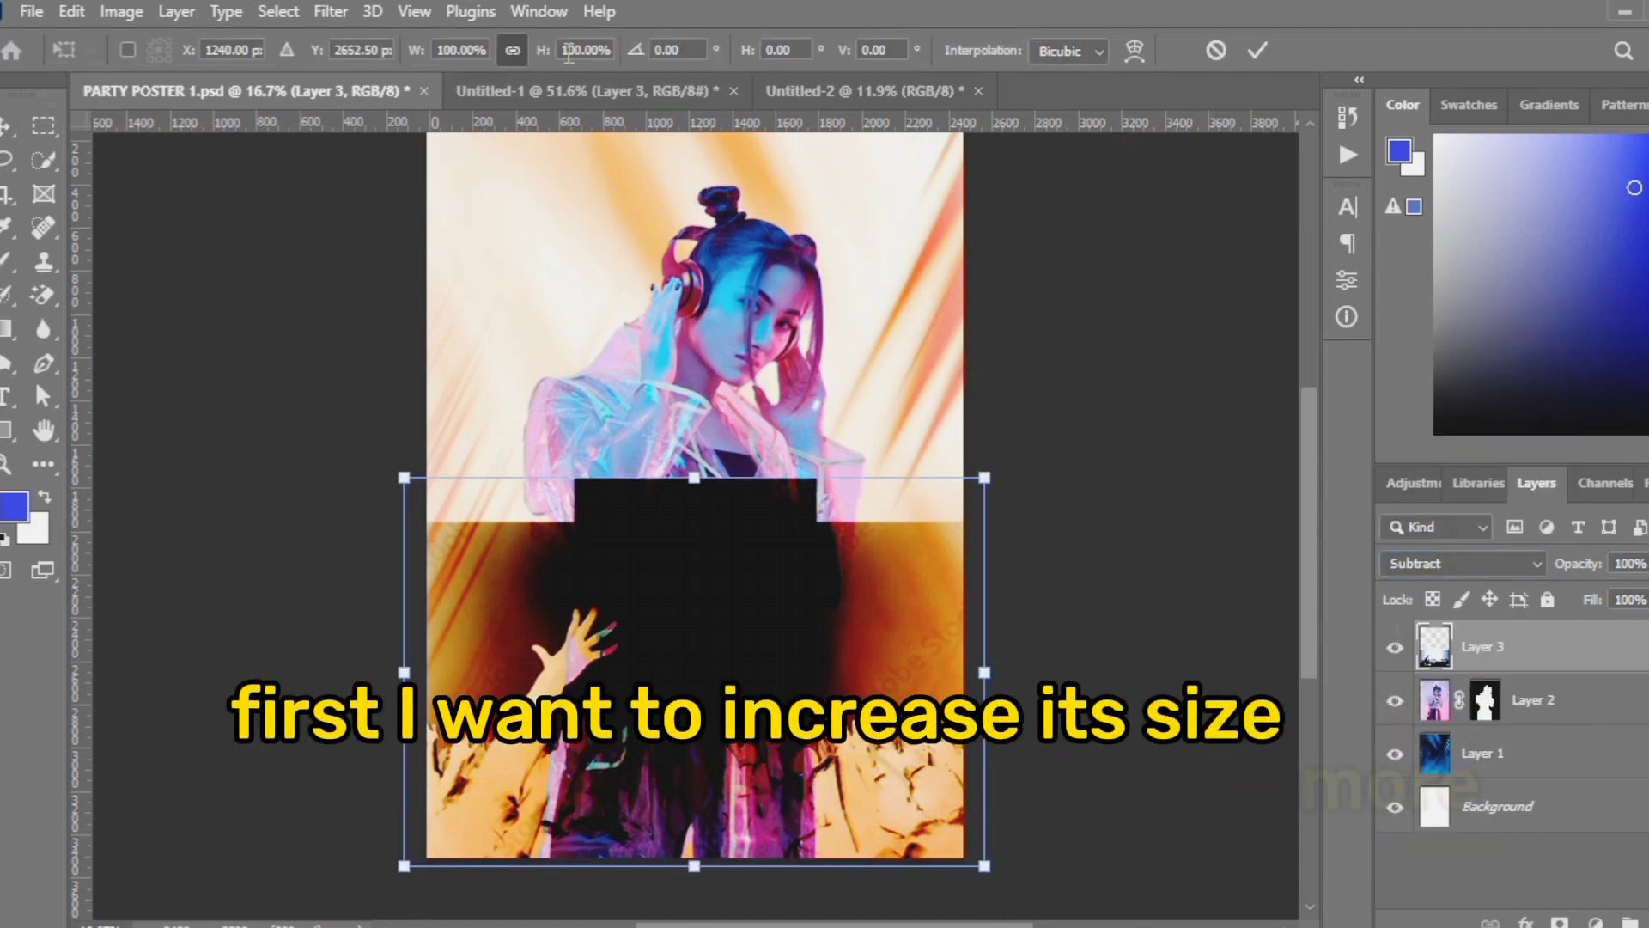
left_click_drag(545, 52, 773, 163)
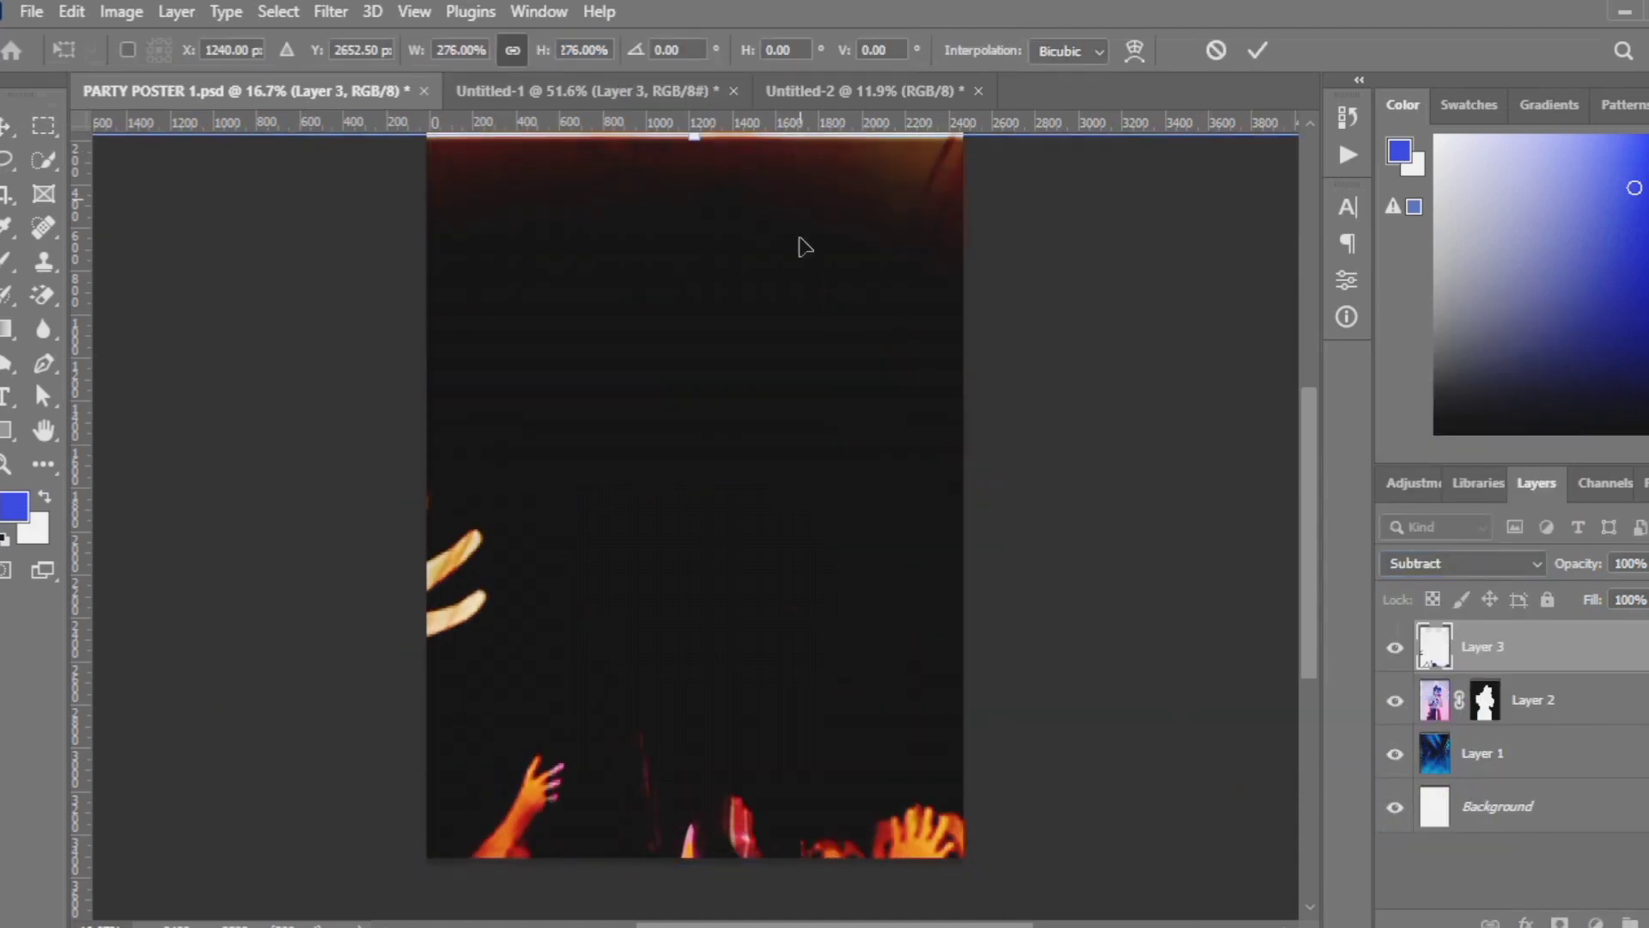
left_click_drag(804, 247, 917, 248)
scroll(798, 279, "up", 2)
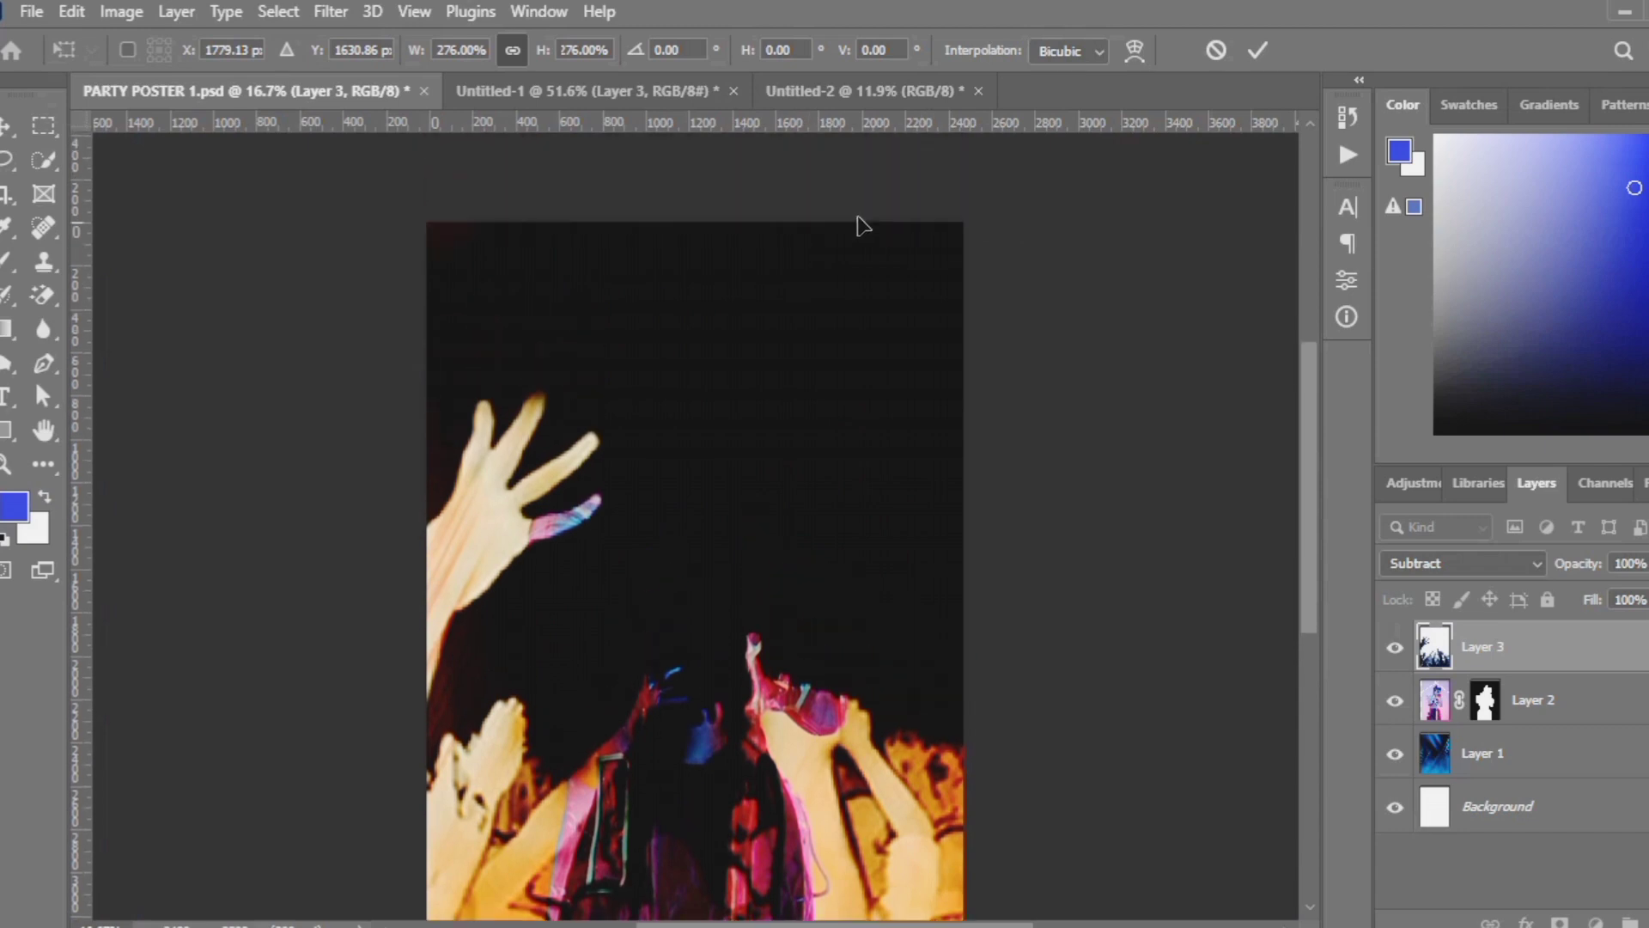
key("Return")
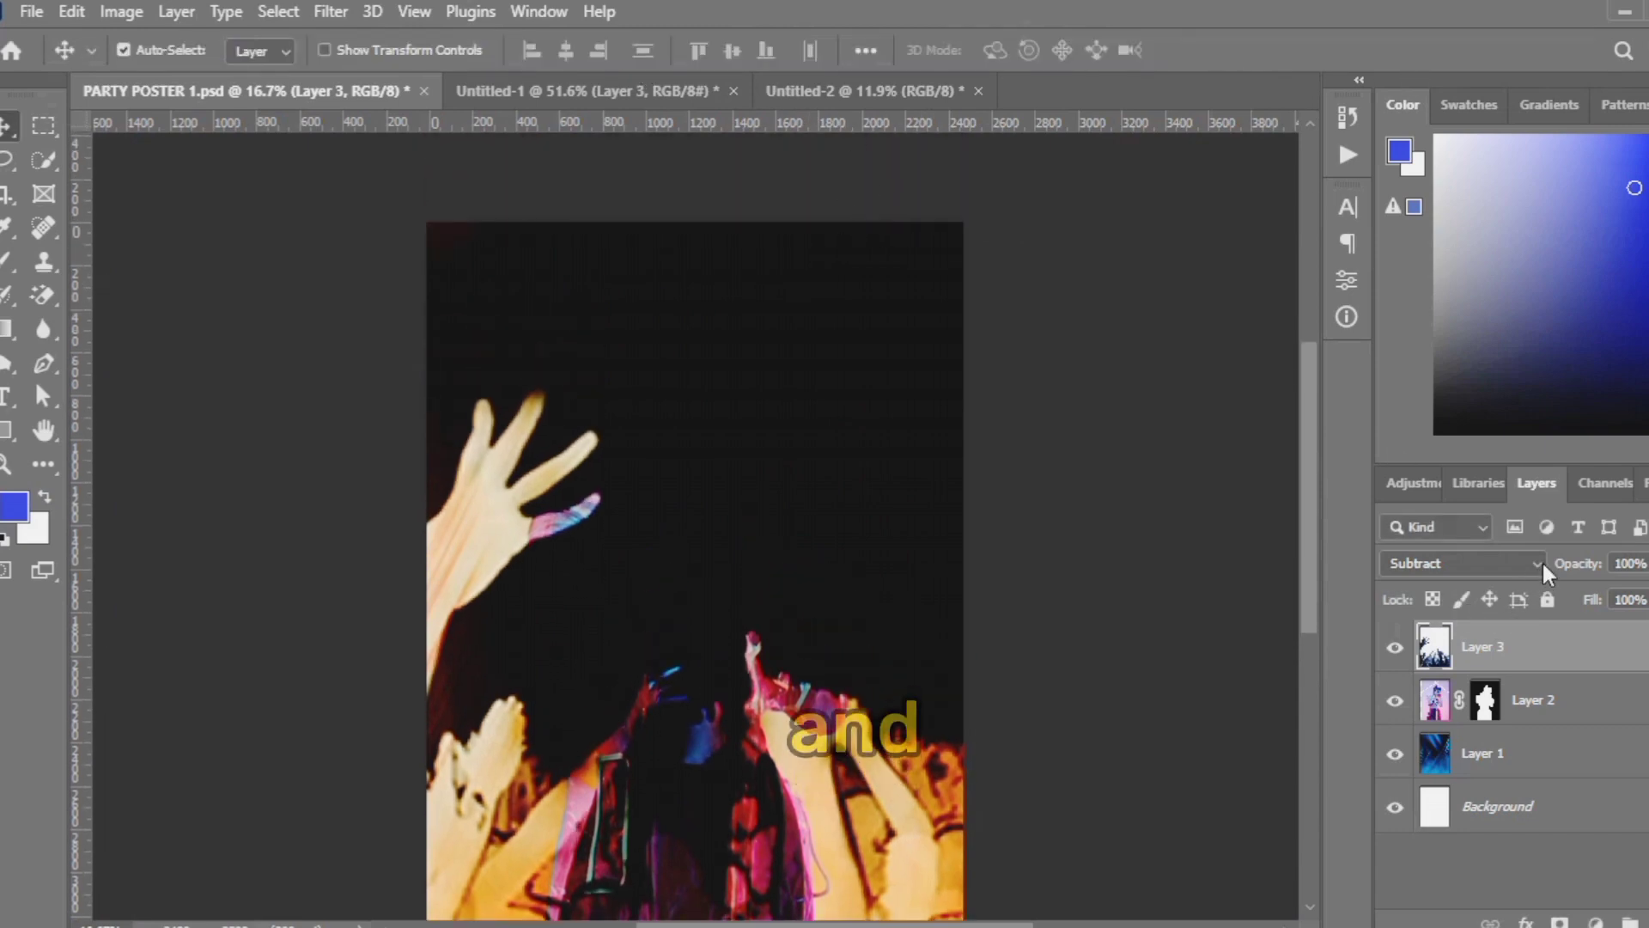
Move the crowd layer below the woman's layer and set its blend mode to Linear Light
left_click(1538, 563)
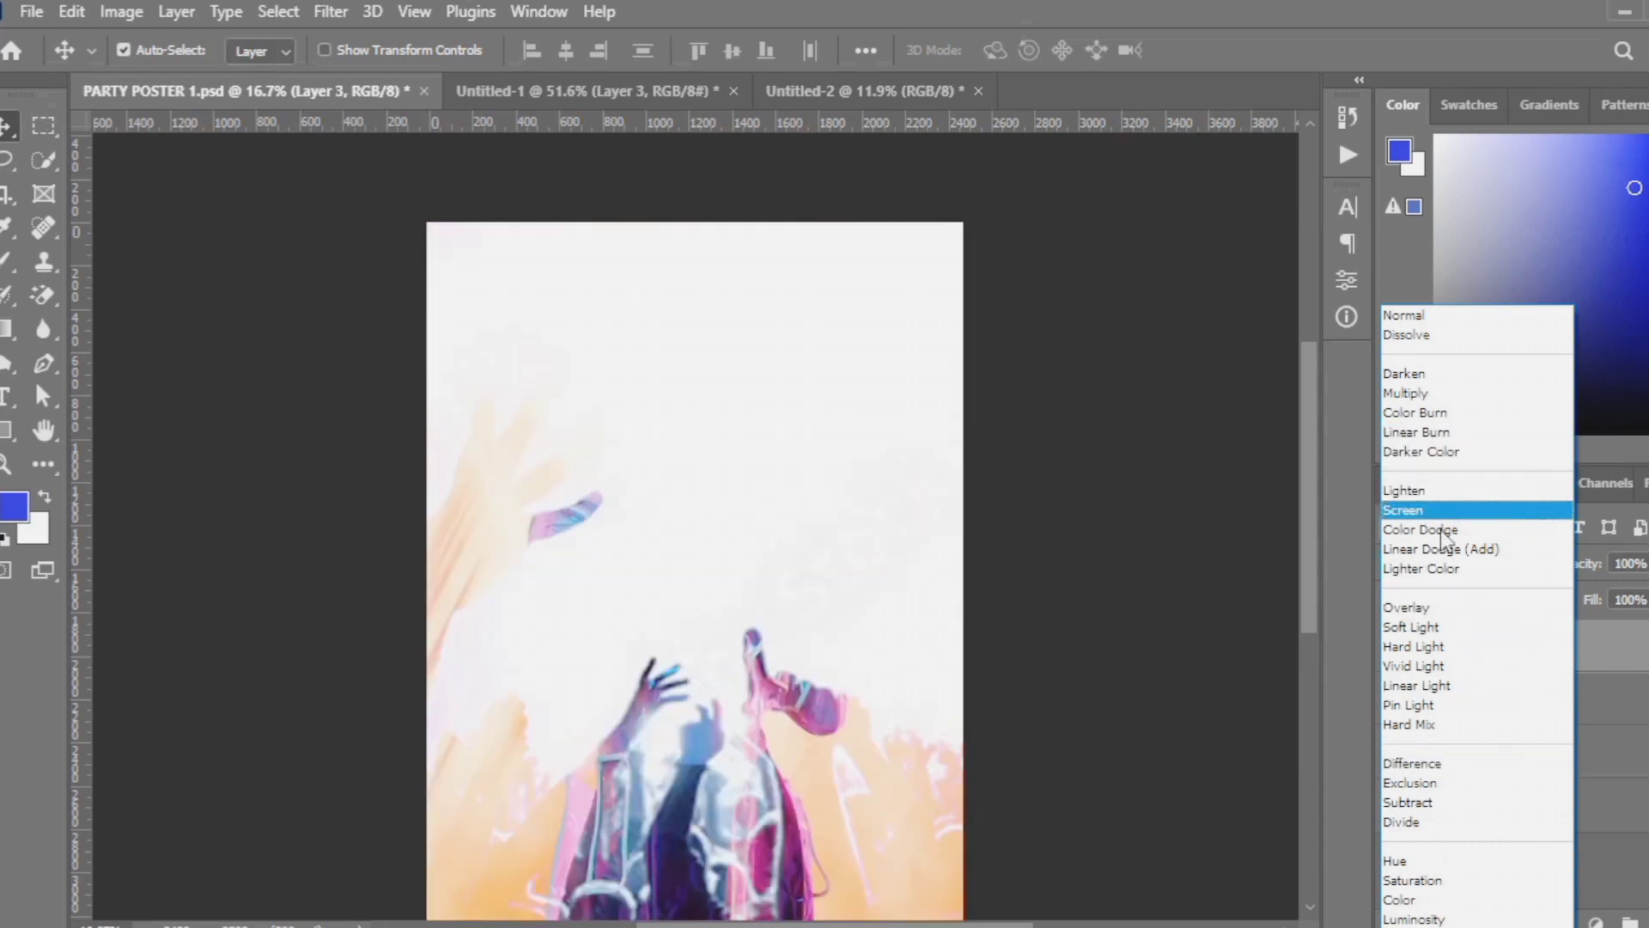
left_click(1435, 571)
left_click_drag(1512, 647, 1528, 715)
left_click(1525, 563)
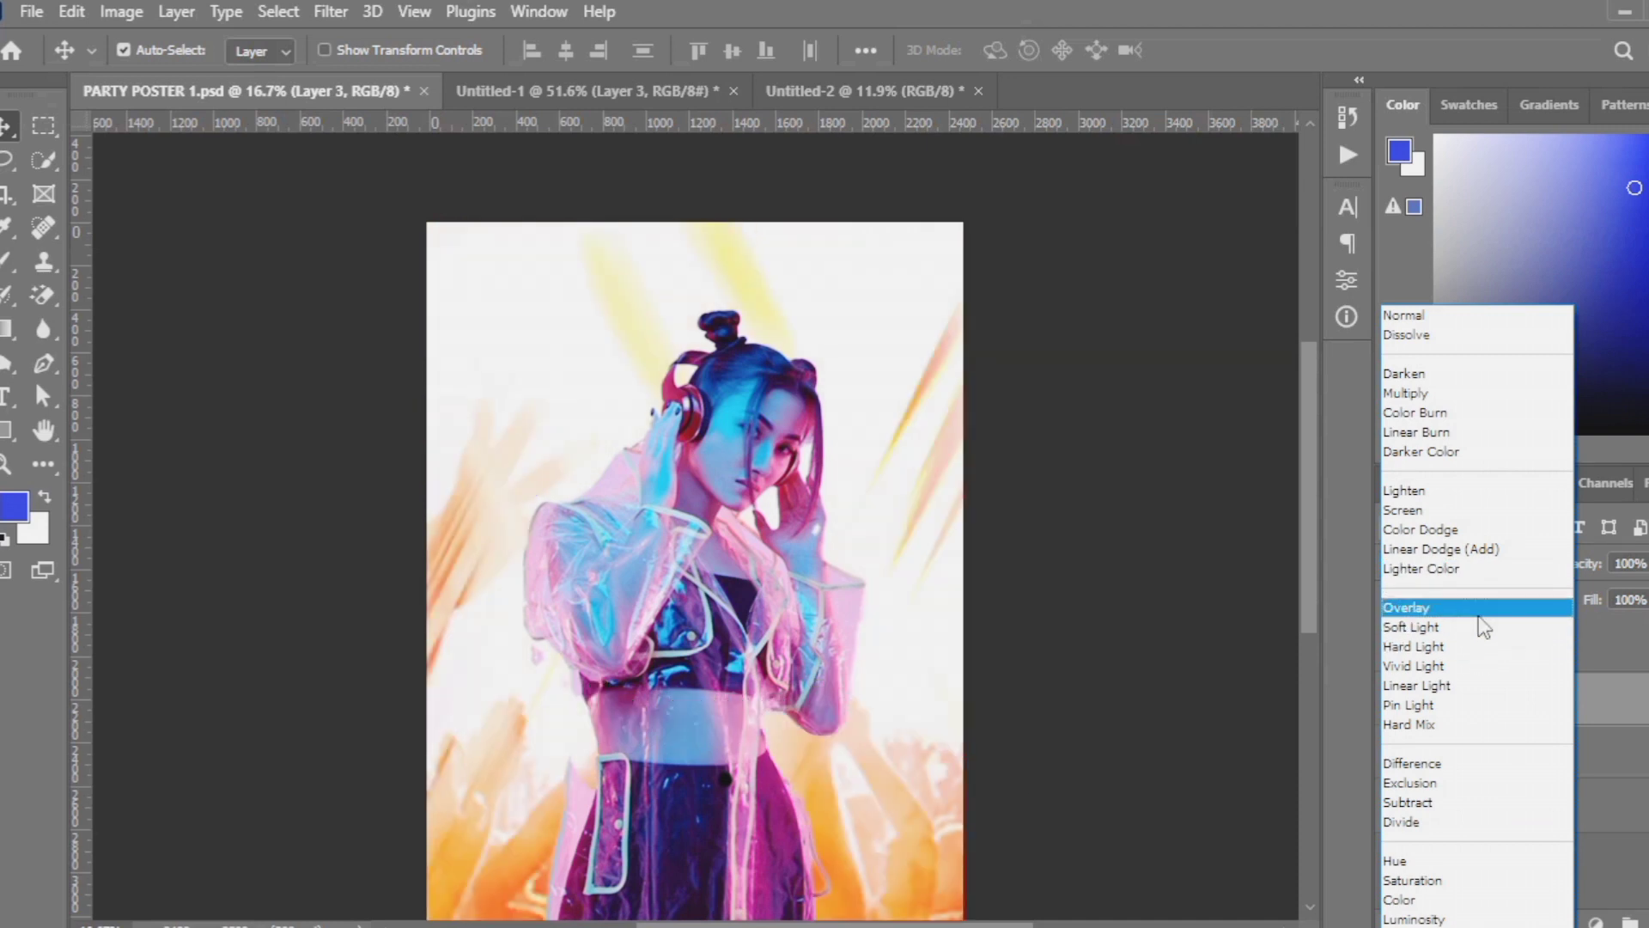
left_click(1460, 687)
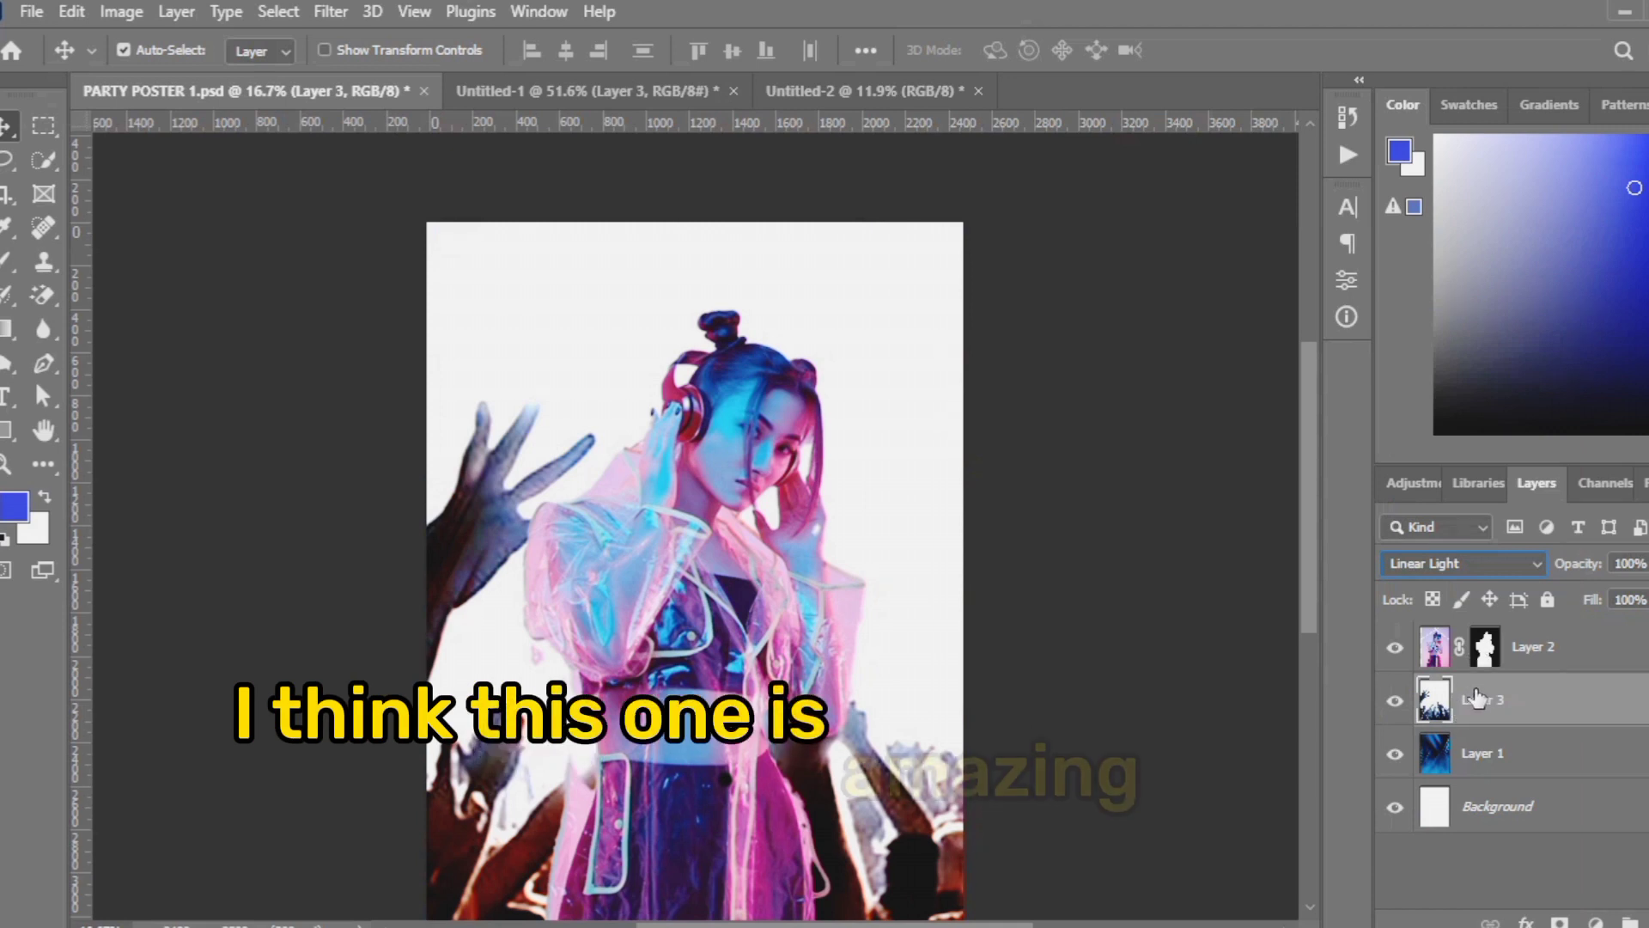
mouse_move(1476, 697)
left_mouse_down()
mouse_move(1484, 649)
mouse_move(1493, 718)
left_mouse_up()
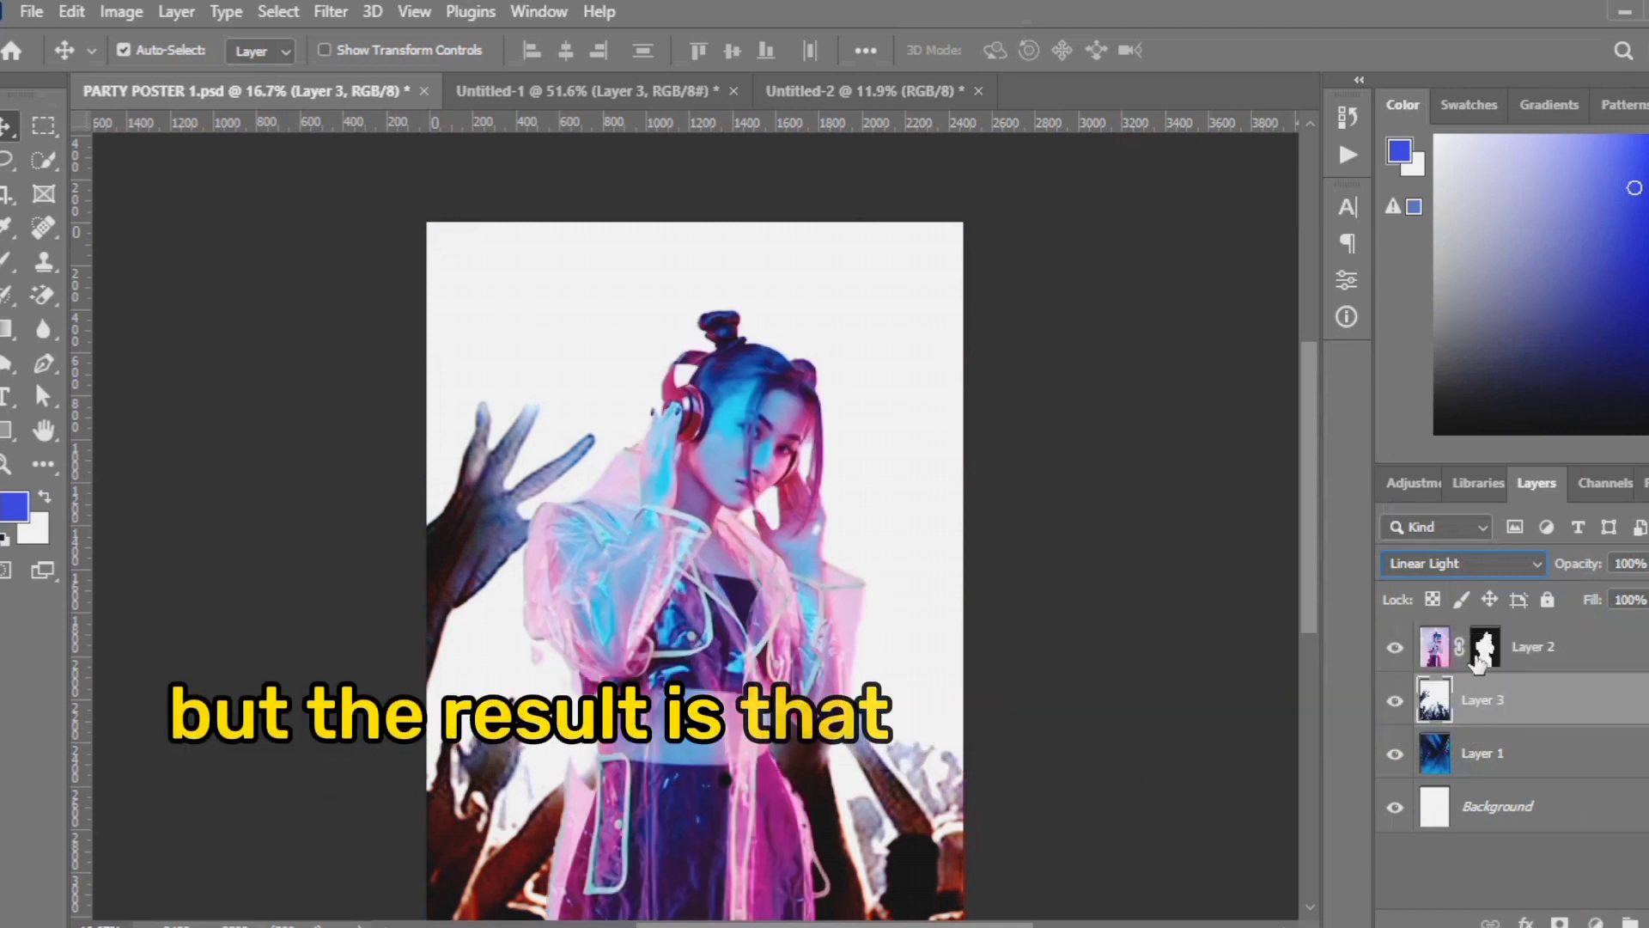
left_click(1480, 659)
left_click(1474, 688)
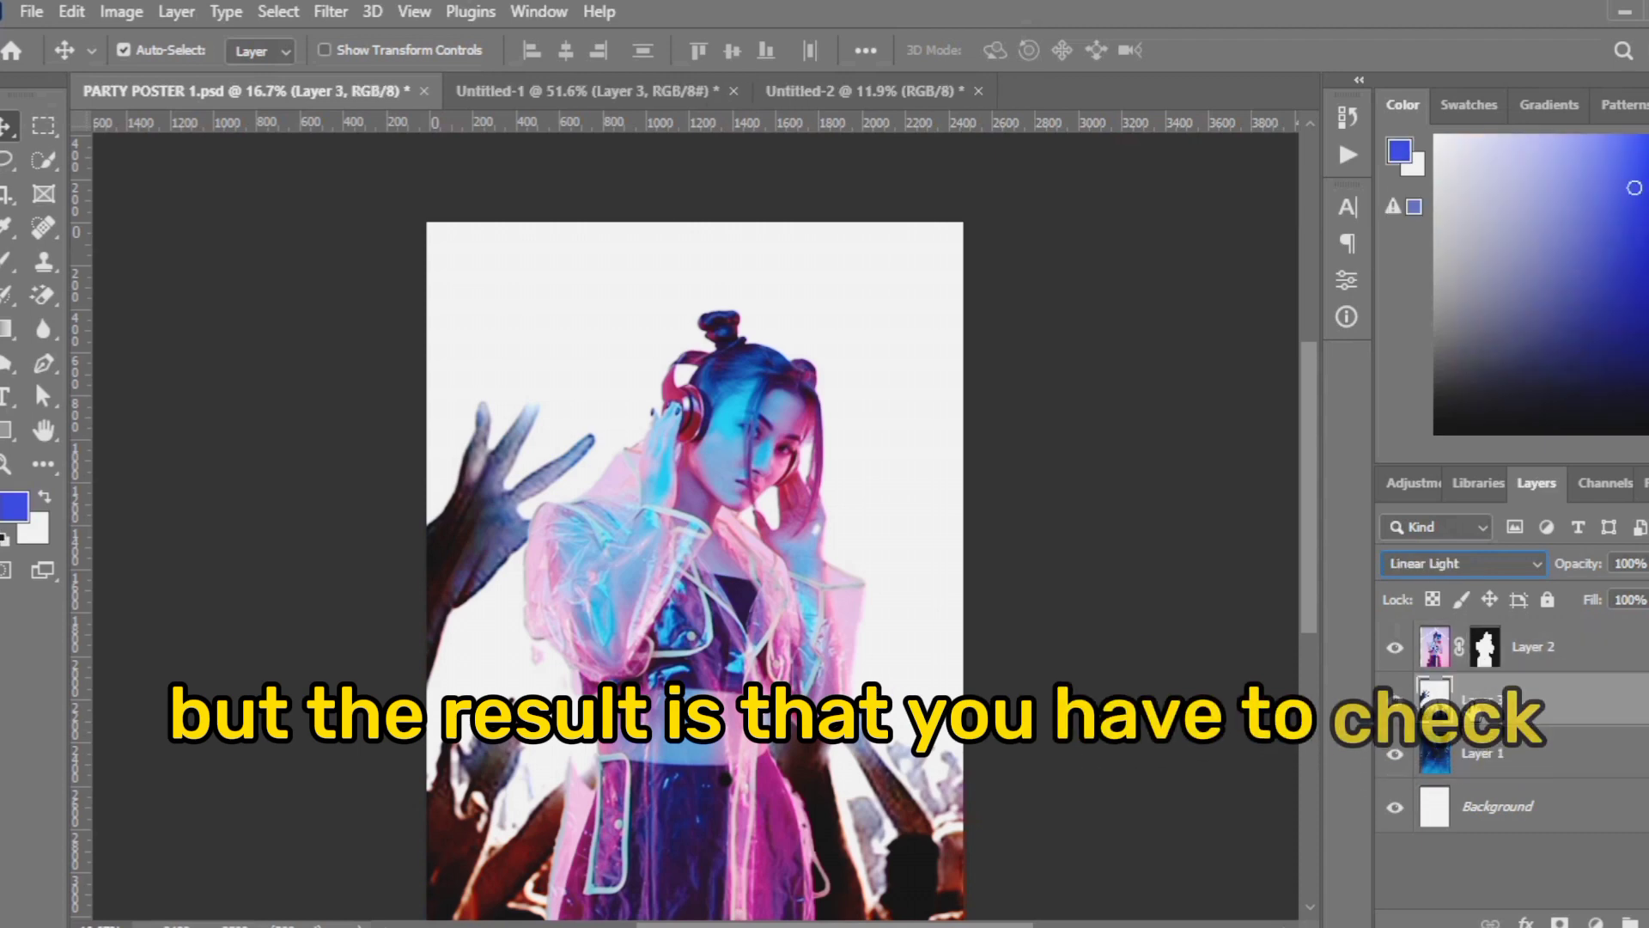
Set the crowd layer's blend mode to Darker Color and move it above the woman's layer
left_click(1521, 574)
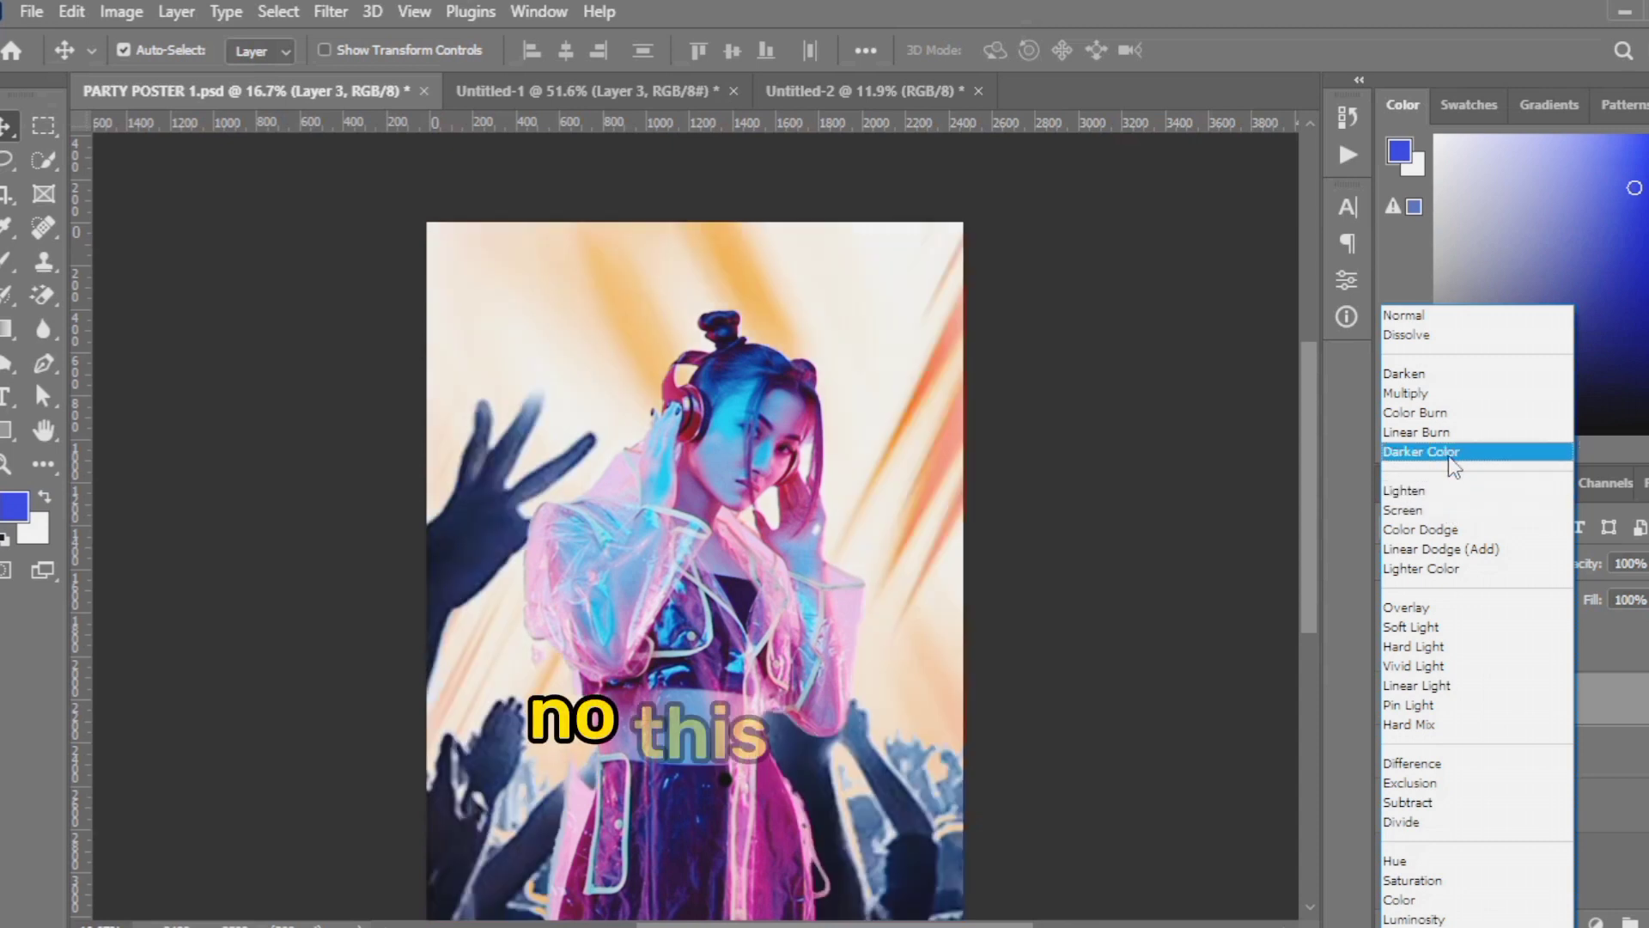
left_click(1448, 455)
left_click_drag(1479, 649, 1479, 721)
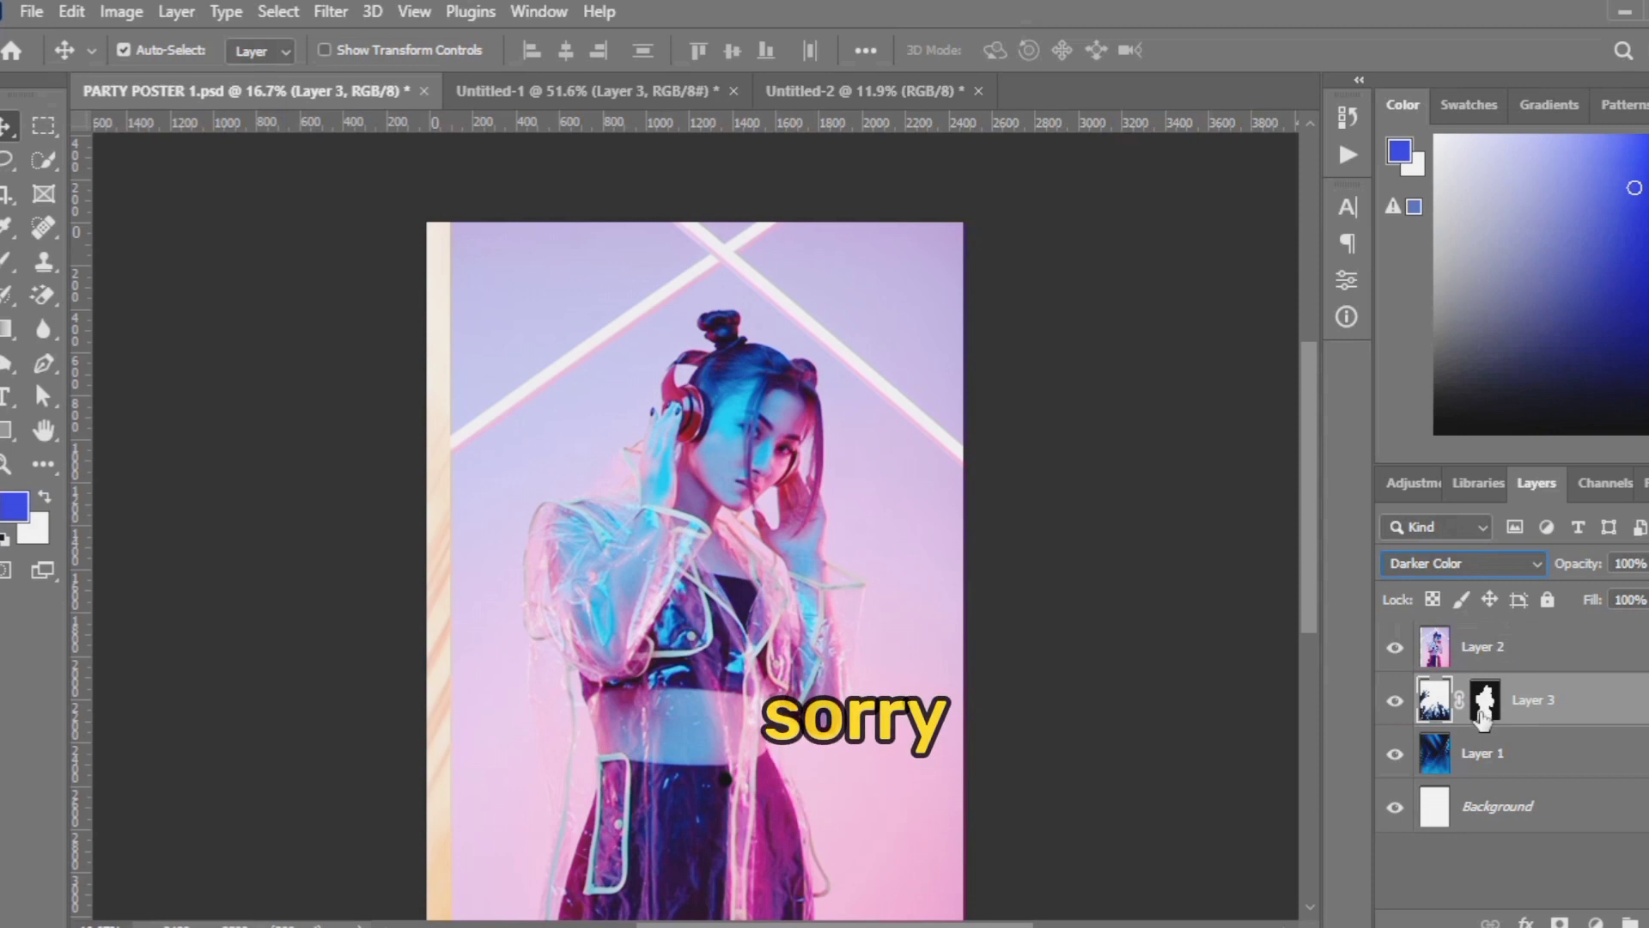
key("ctrl+z")
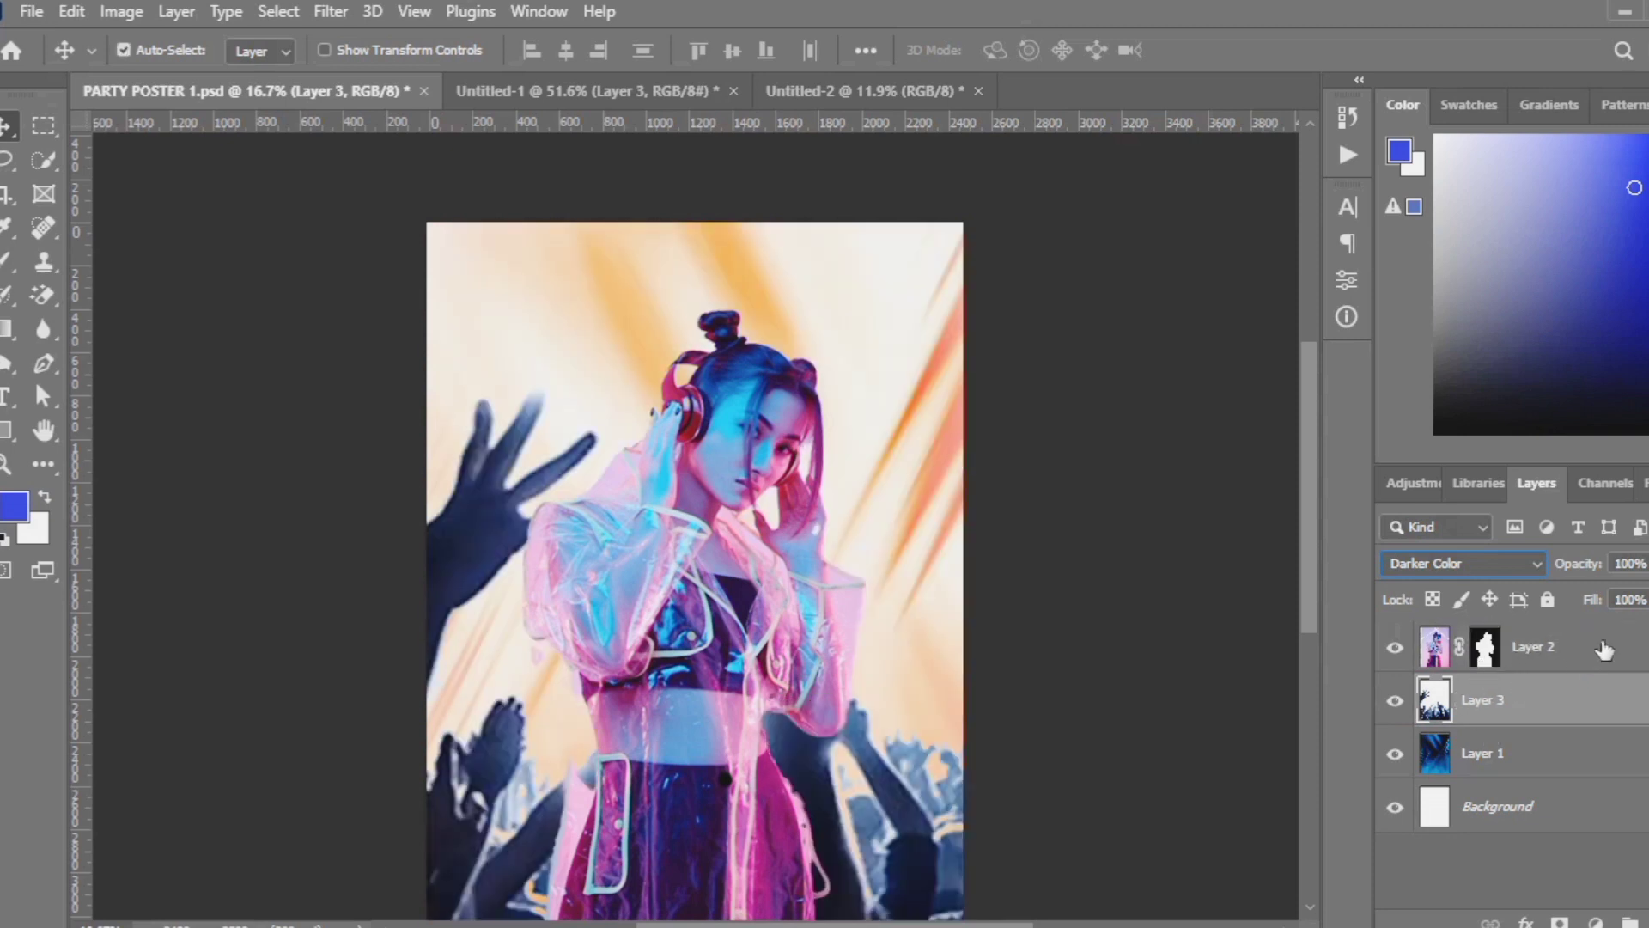
left_click_drag(1618, 706, 1619, 706)
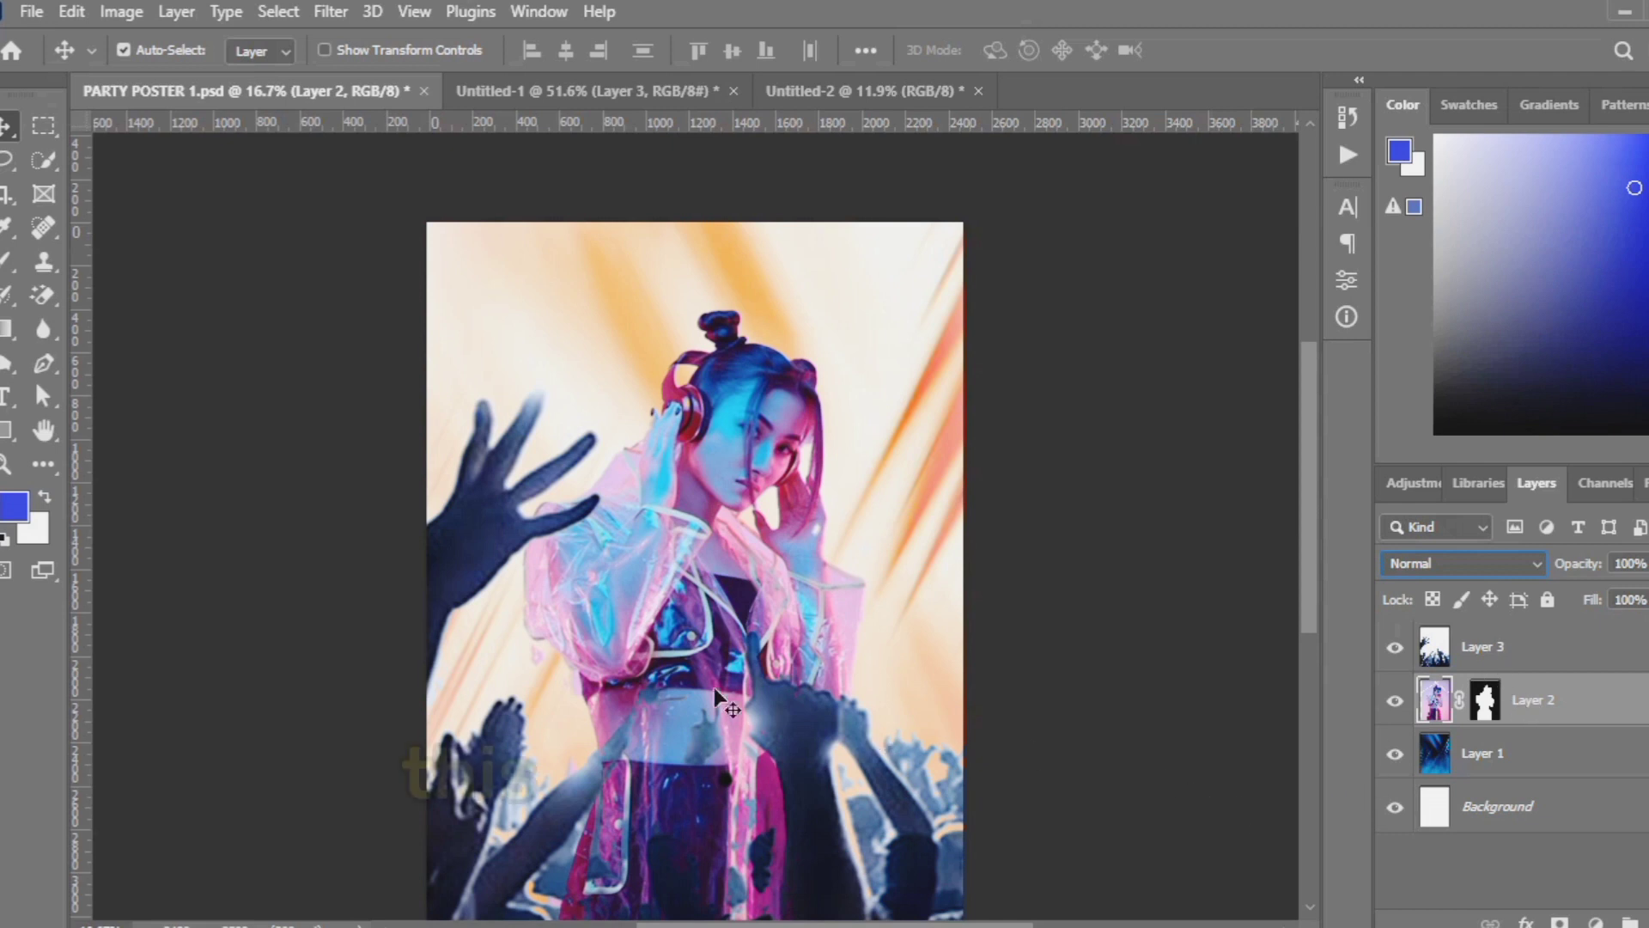
left_click(714, 573)
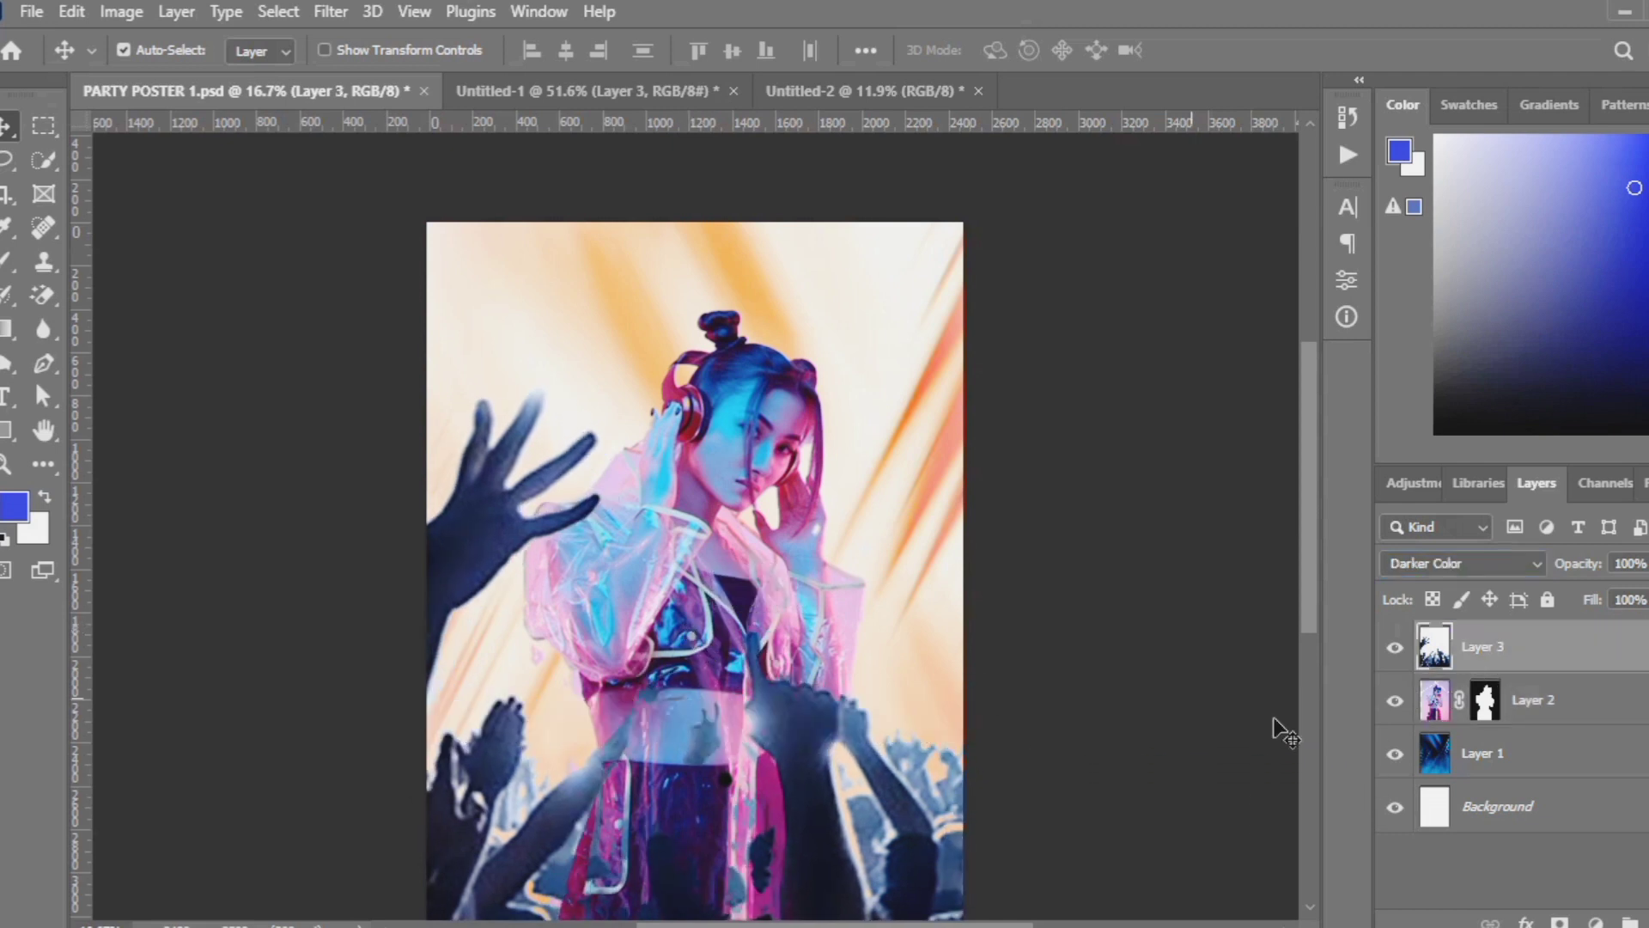
Set the blend mode of the woman's layer to Darken
left_click(1448, 724)
left_click(1523, 564)
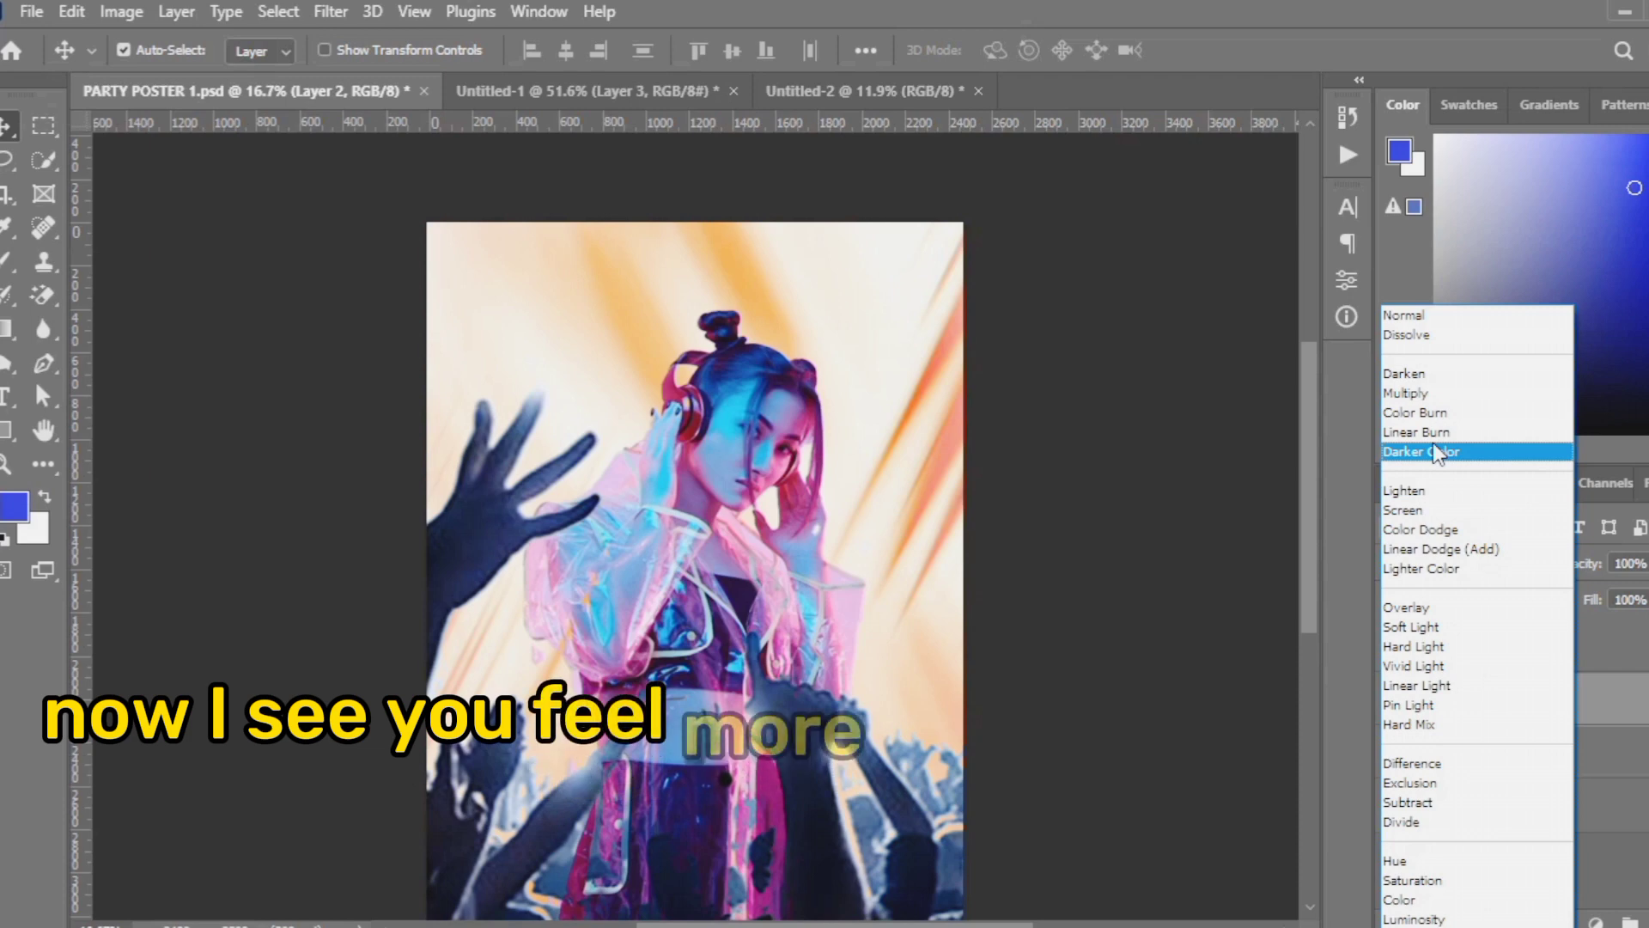
left_click(1425, 379)
mouse_move(1647, 630)
left_mouse_down()
mouse_move(1634, 636)
mouse_move(1648, 597)
left_mouse_up()
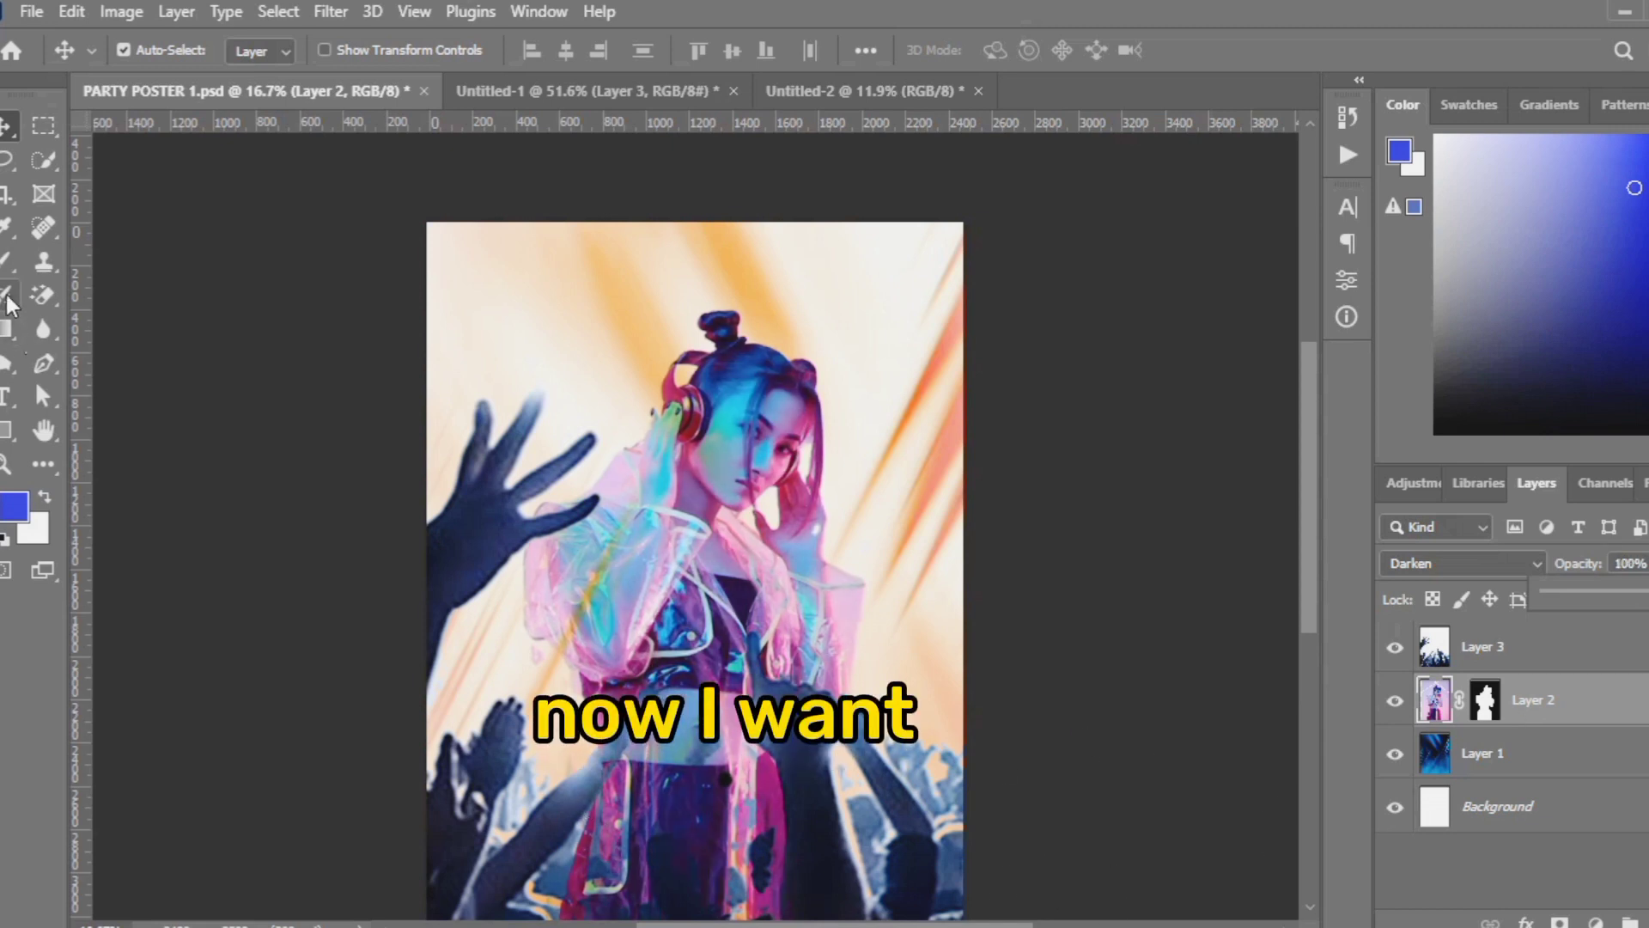
Paint over the woman's skirt with a soft white brush to fade it into the crowd
left_click(9, 265)
left_click_drag(717, 787, 801, 855)
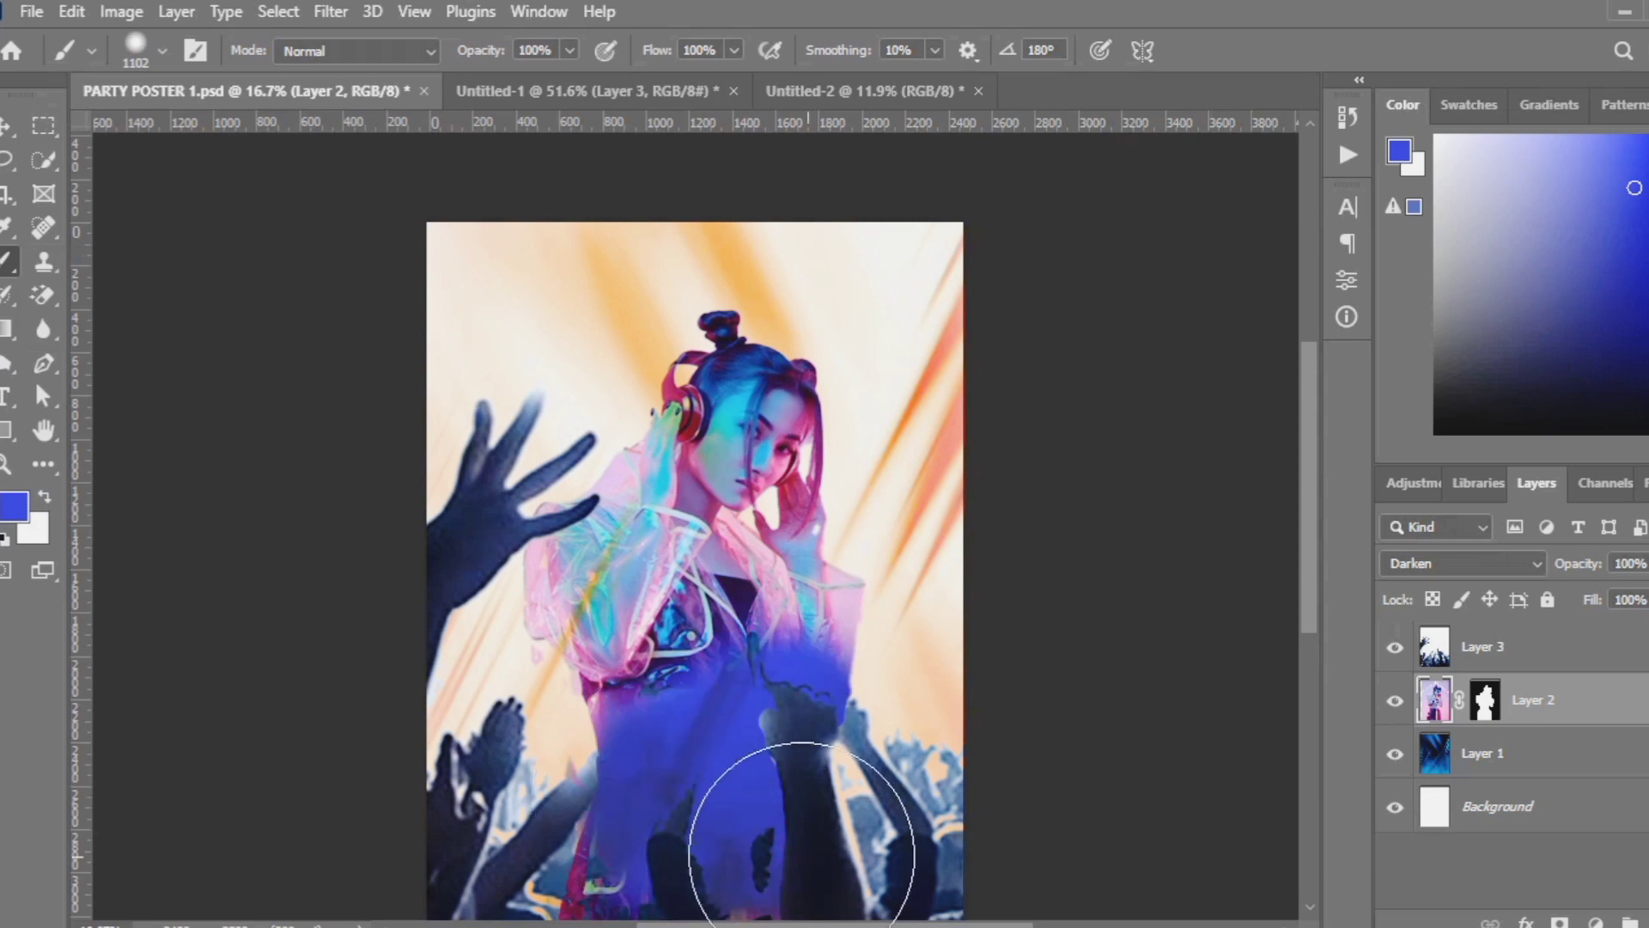
key("ctrl+z")
left_click(47, 502)
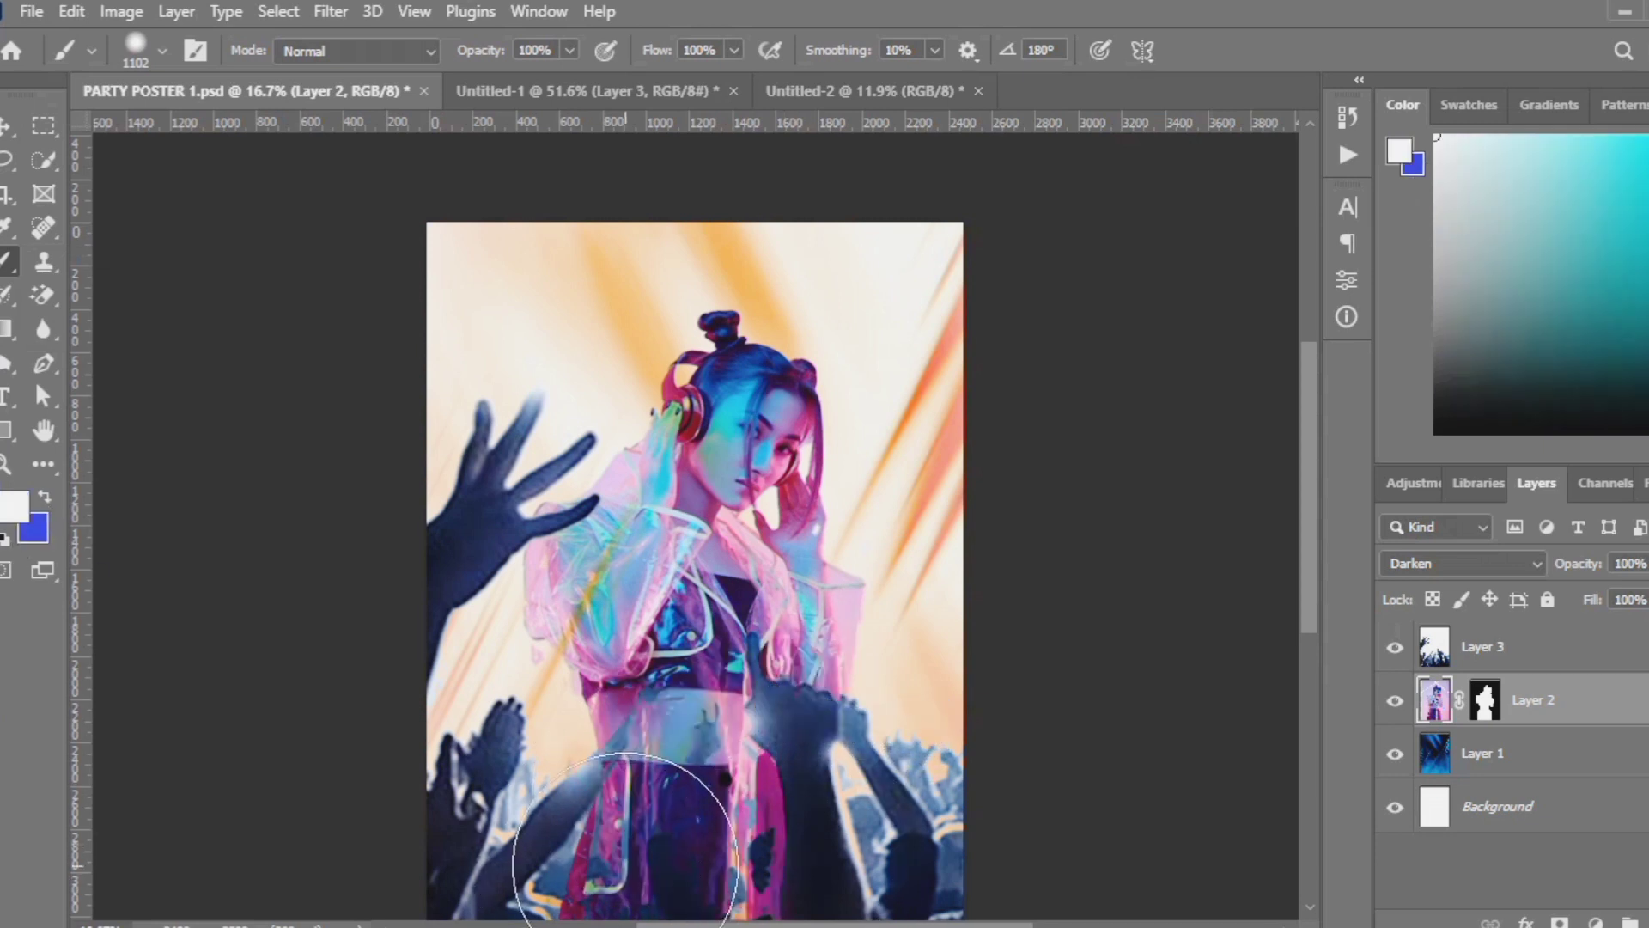
left_click_drag(626, 865, 748, 843)
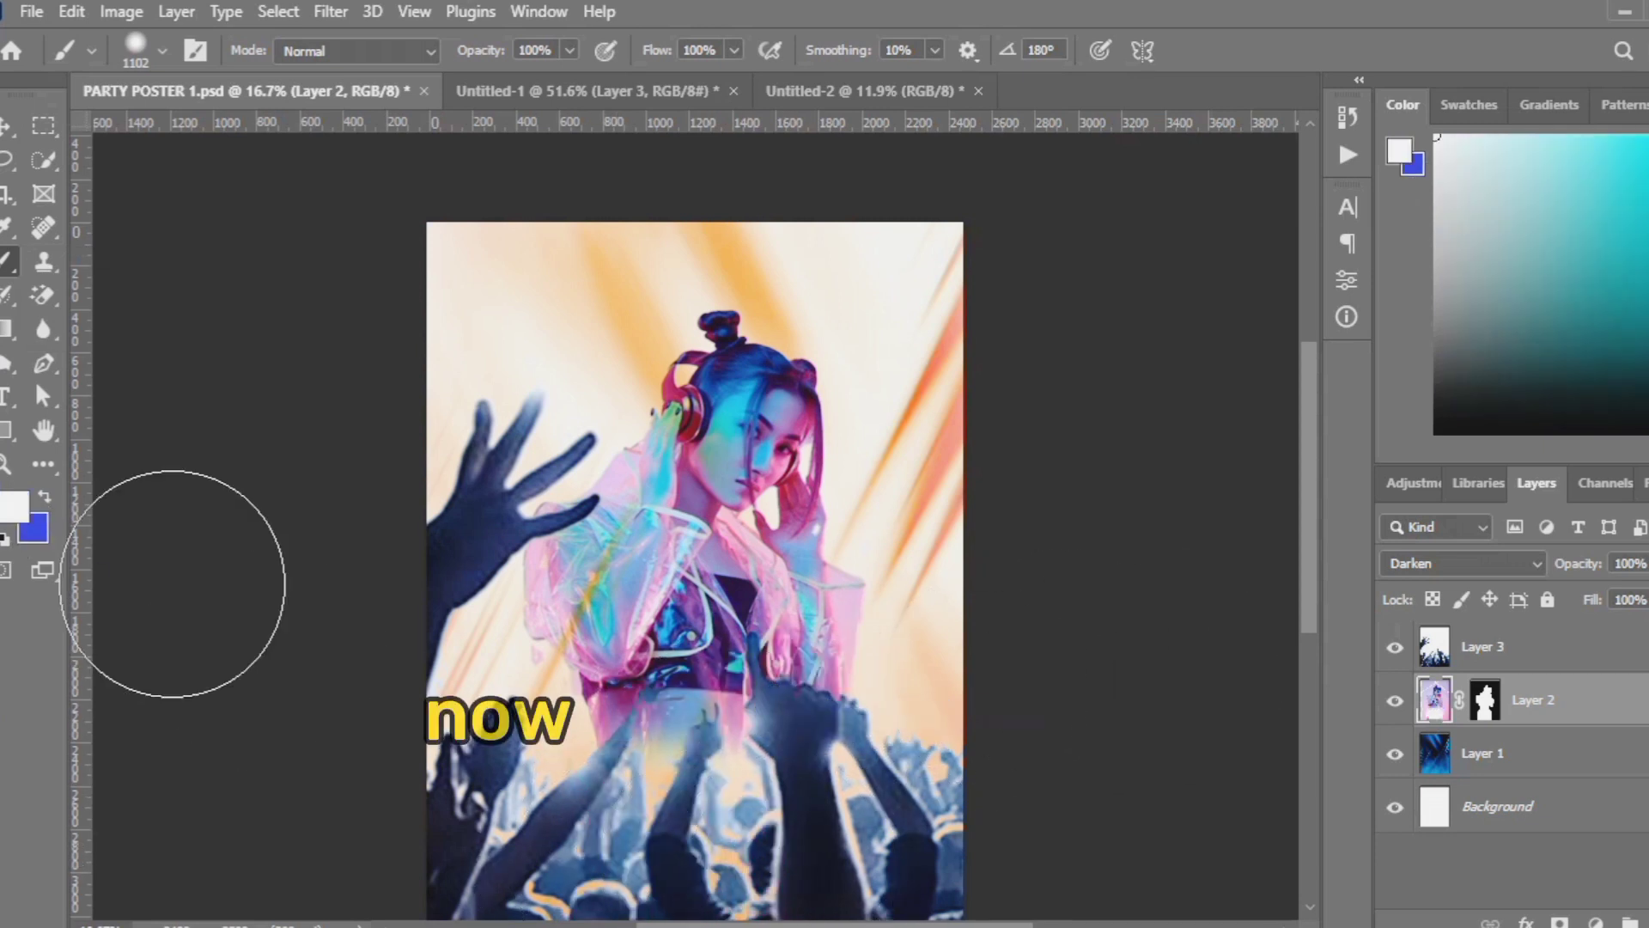
Try enlarging the woman to 123% and moving her 150 px down, with the scale reduced to 110%
key("v")
key("ctrl+t")
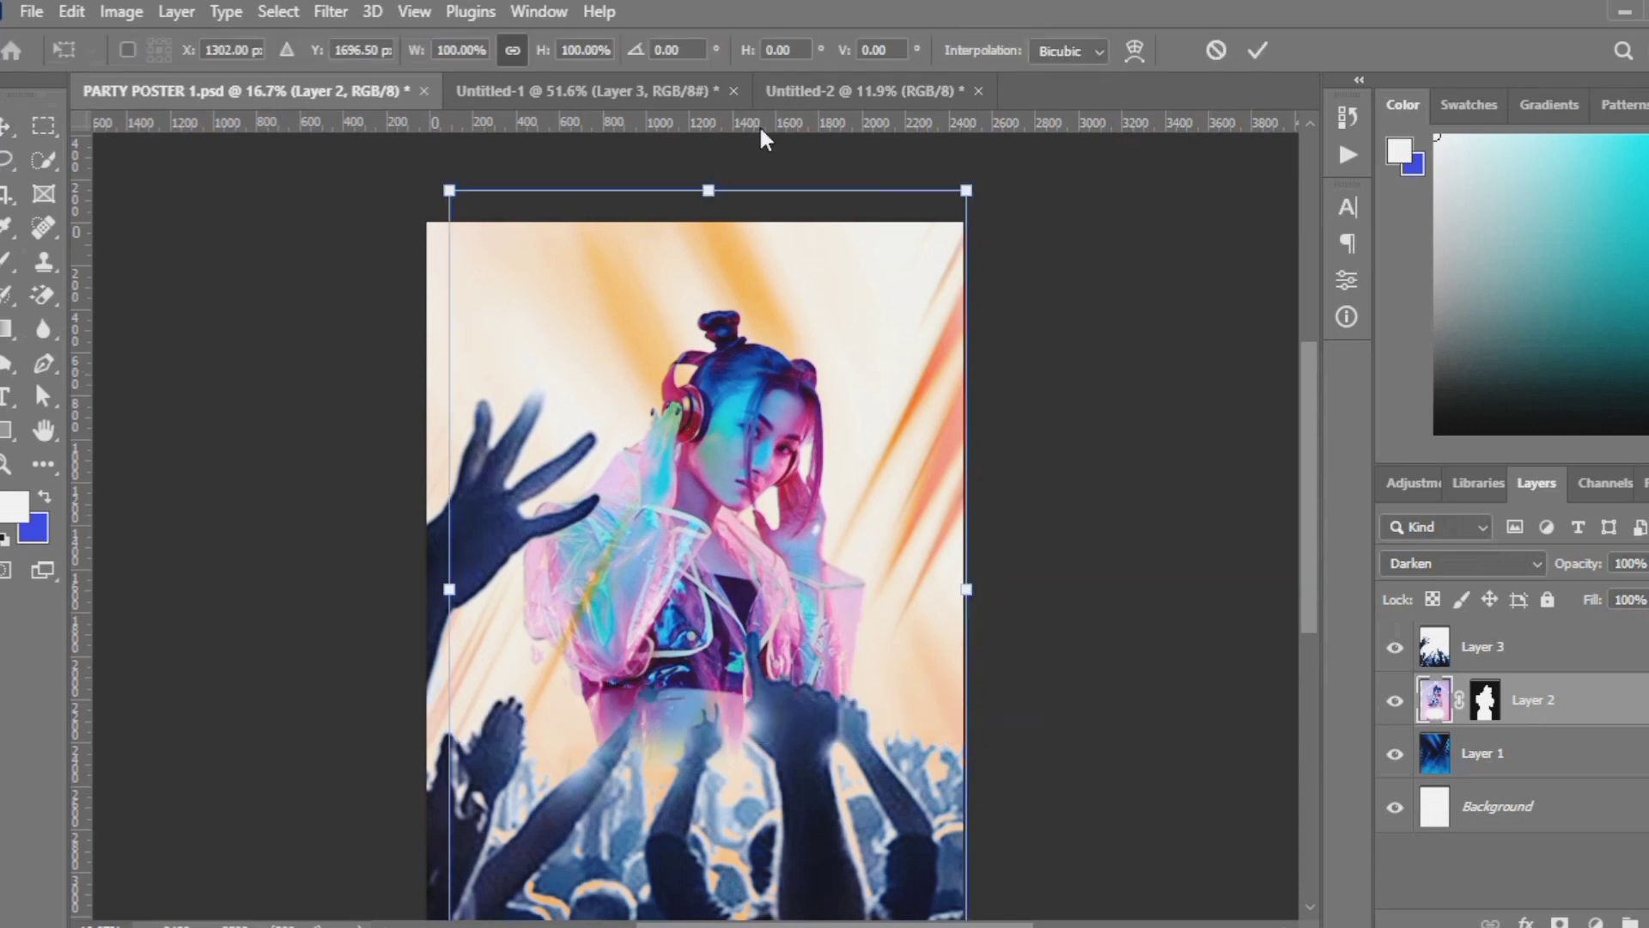
left_click_drag(569, 60, 574, 73)
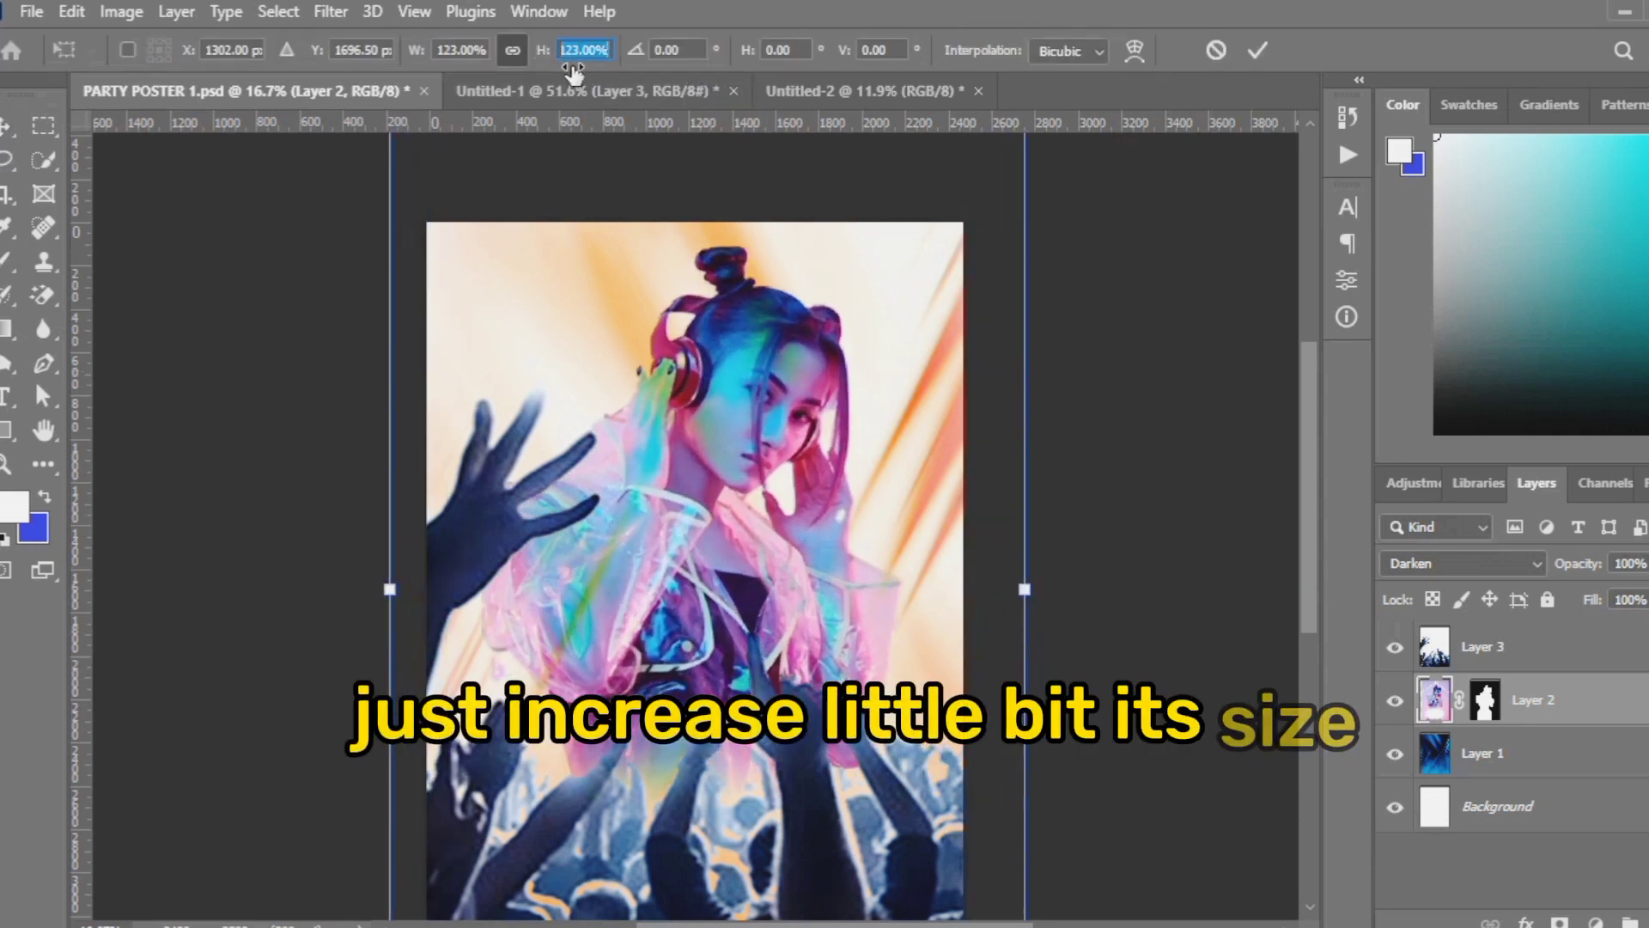
left_click_drag(734, 486, 733, 516)
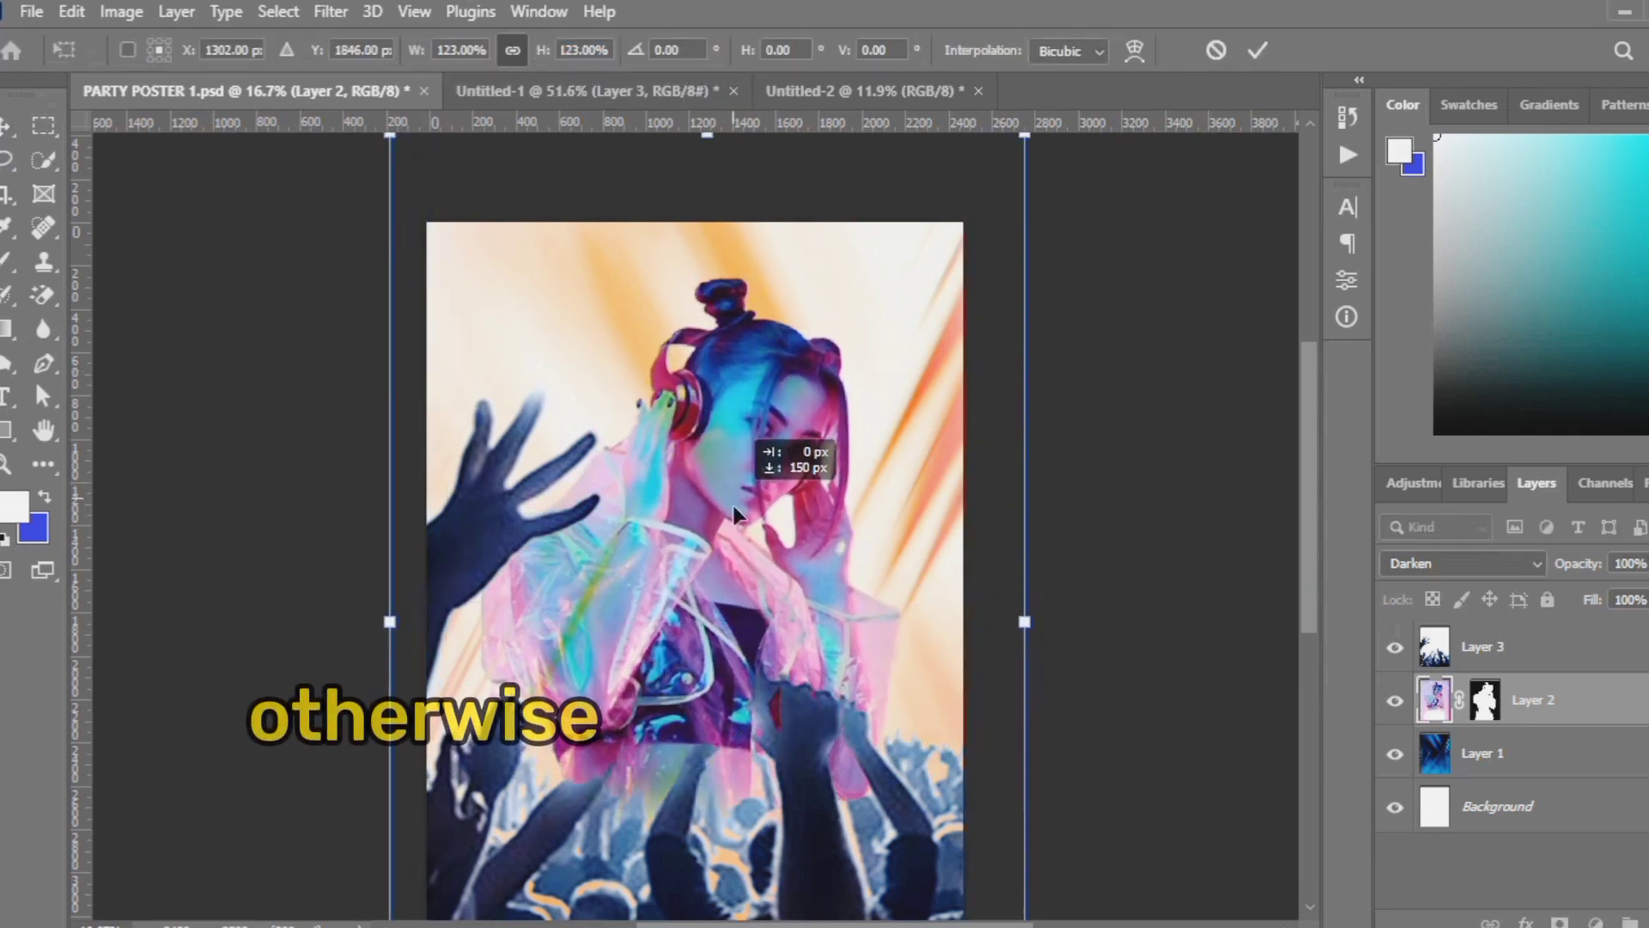
left_click_drag(552, 56, 527, 58)
left_click_drag(708, 512, 708, 529)
Undo the woman's scaling and moves along with the white brushwork over her skirt
key("ctrl+z")
key("ctrl+z")
key("ctrl+z")
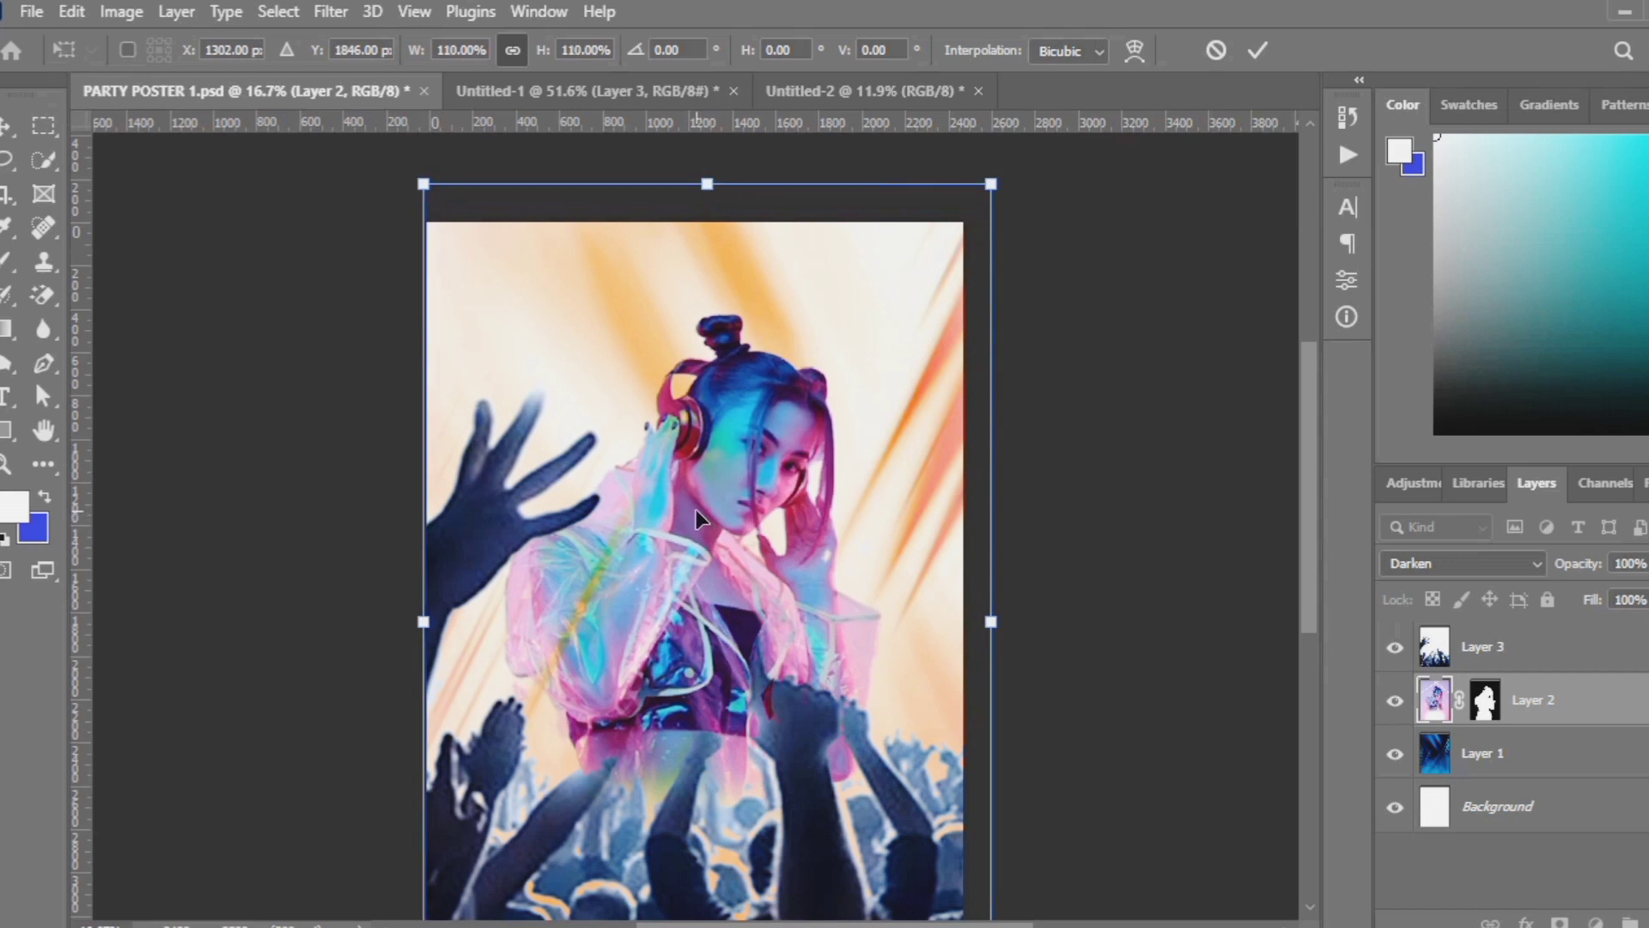
key("ctrl+z")
key("ctrl+z")
key("ctrl+z")
key("ctrl+z")
key("ctrl+z")
key("ctrl+z")
key("ctrl+z")
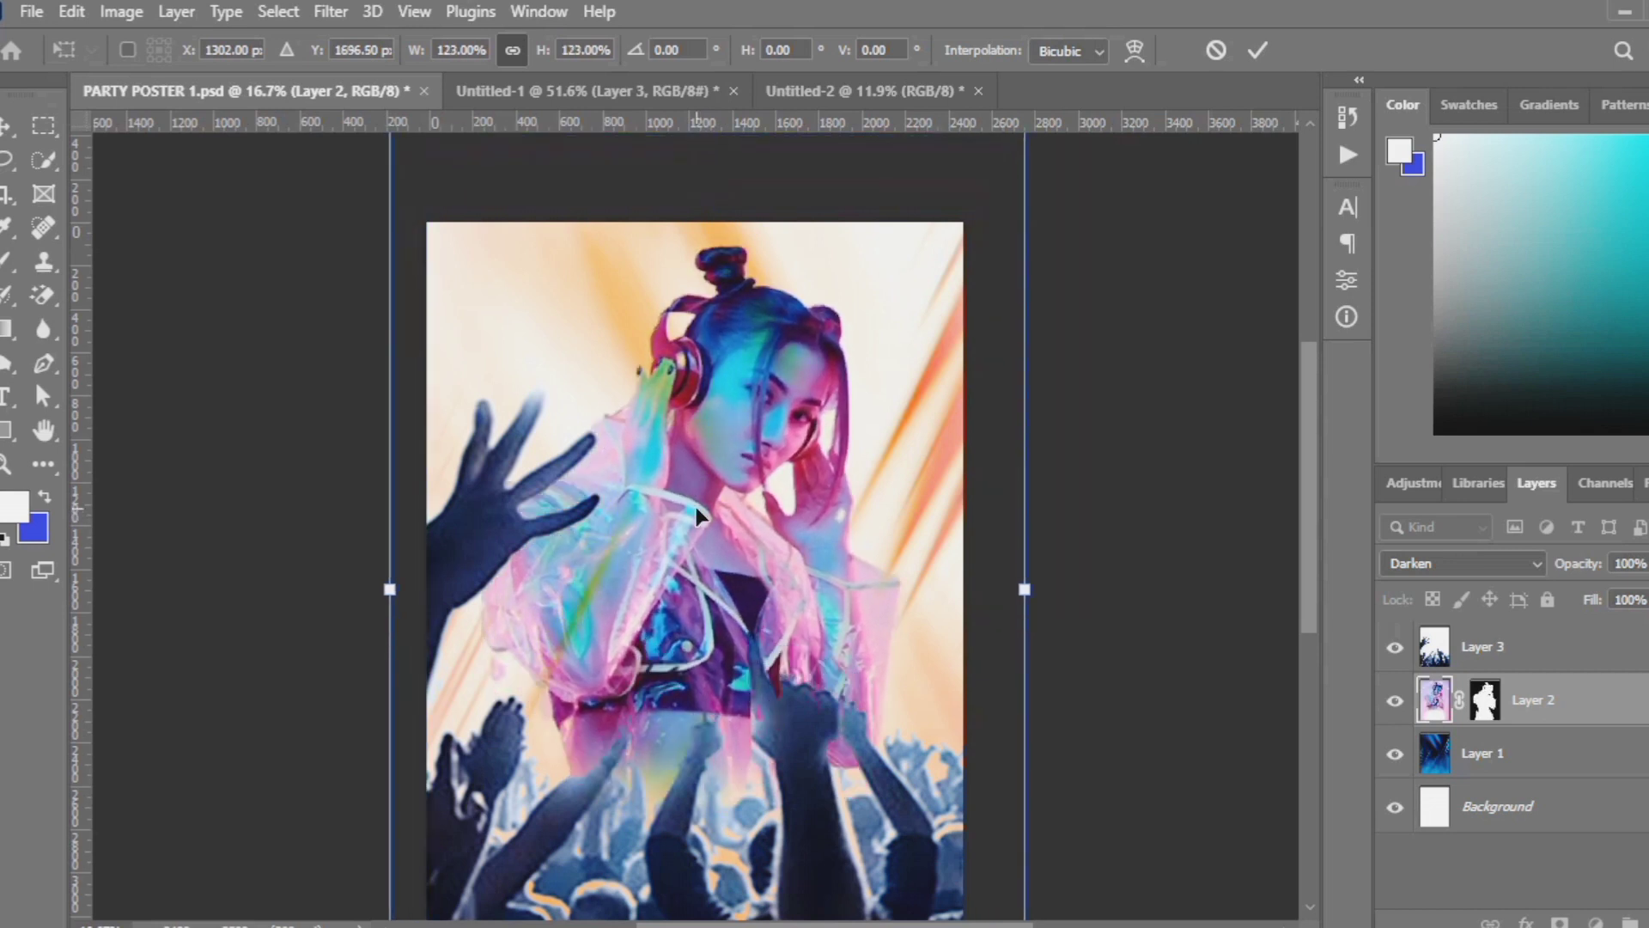
key("ctrl+z")
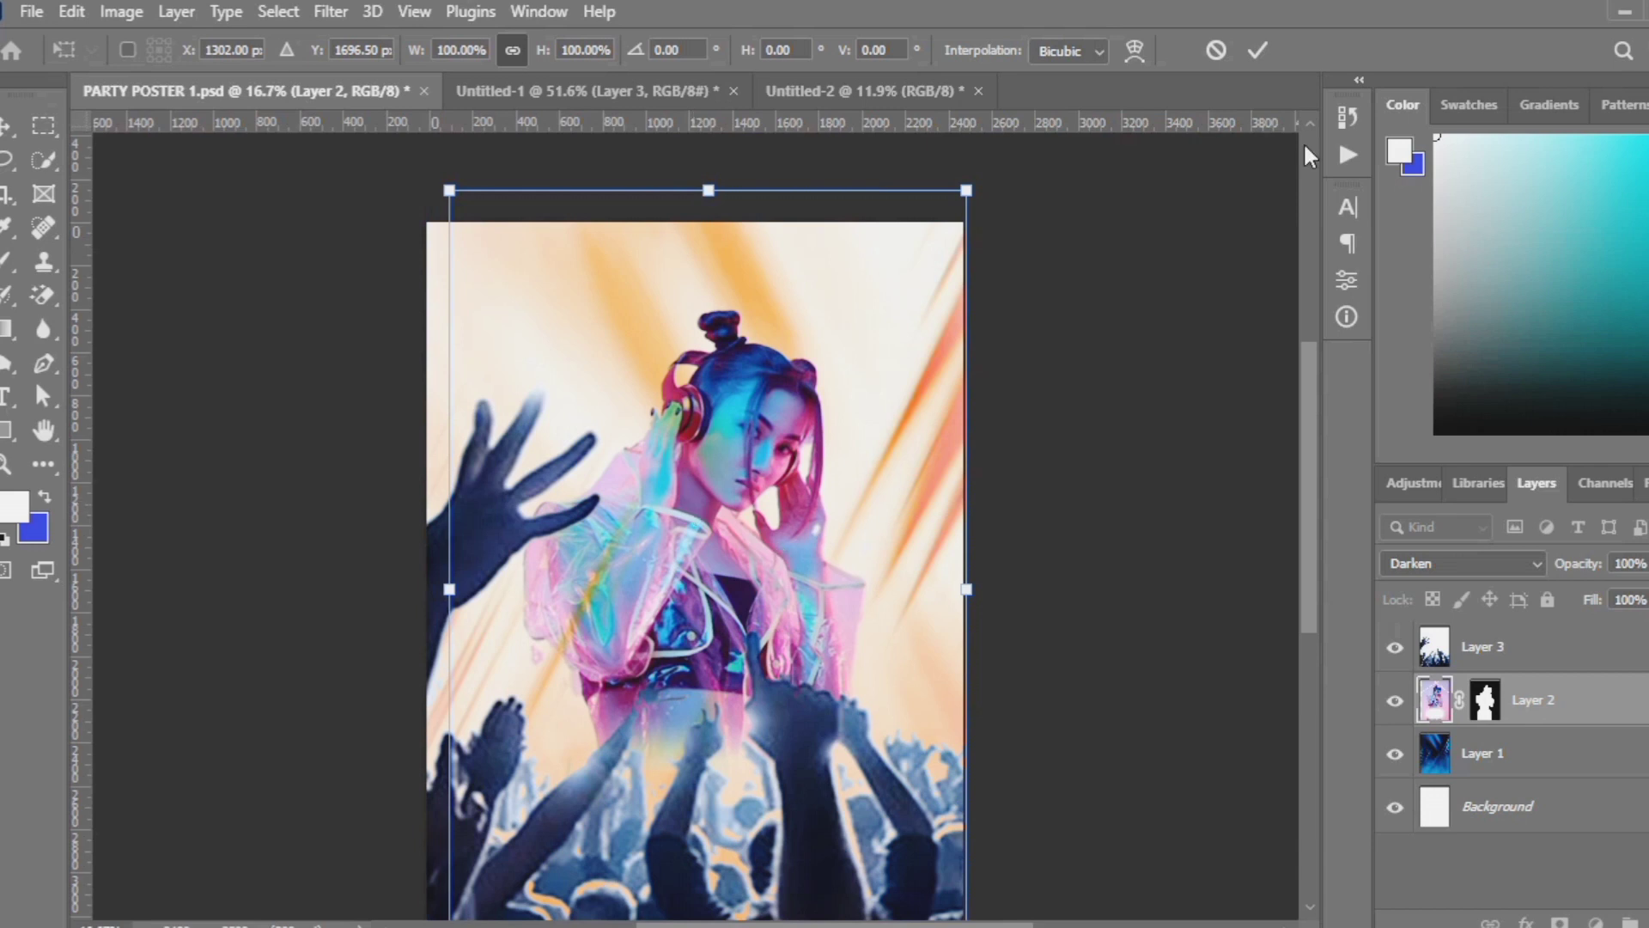
left_click(1258, 51)
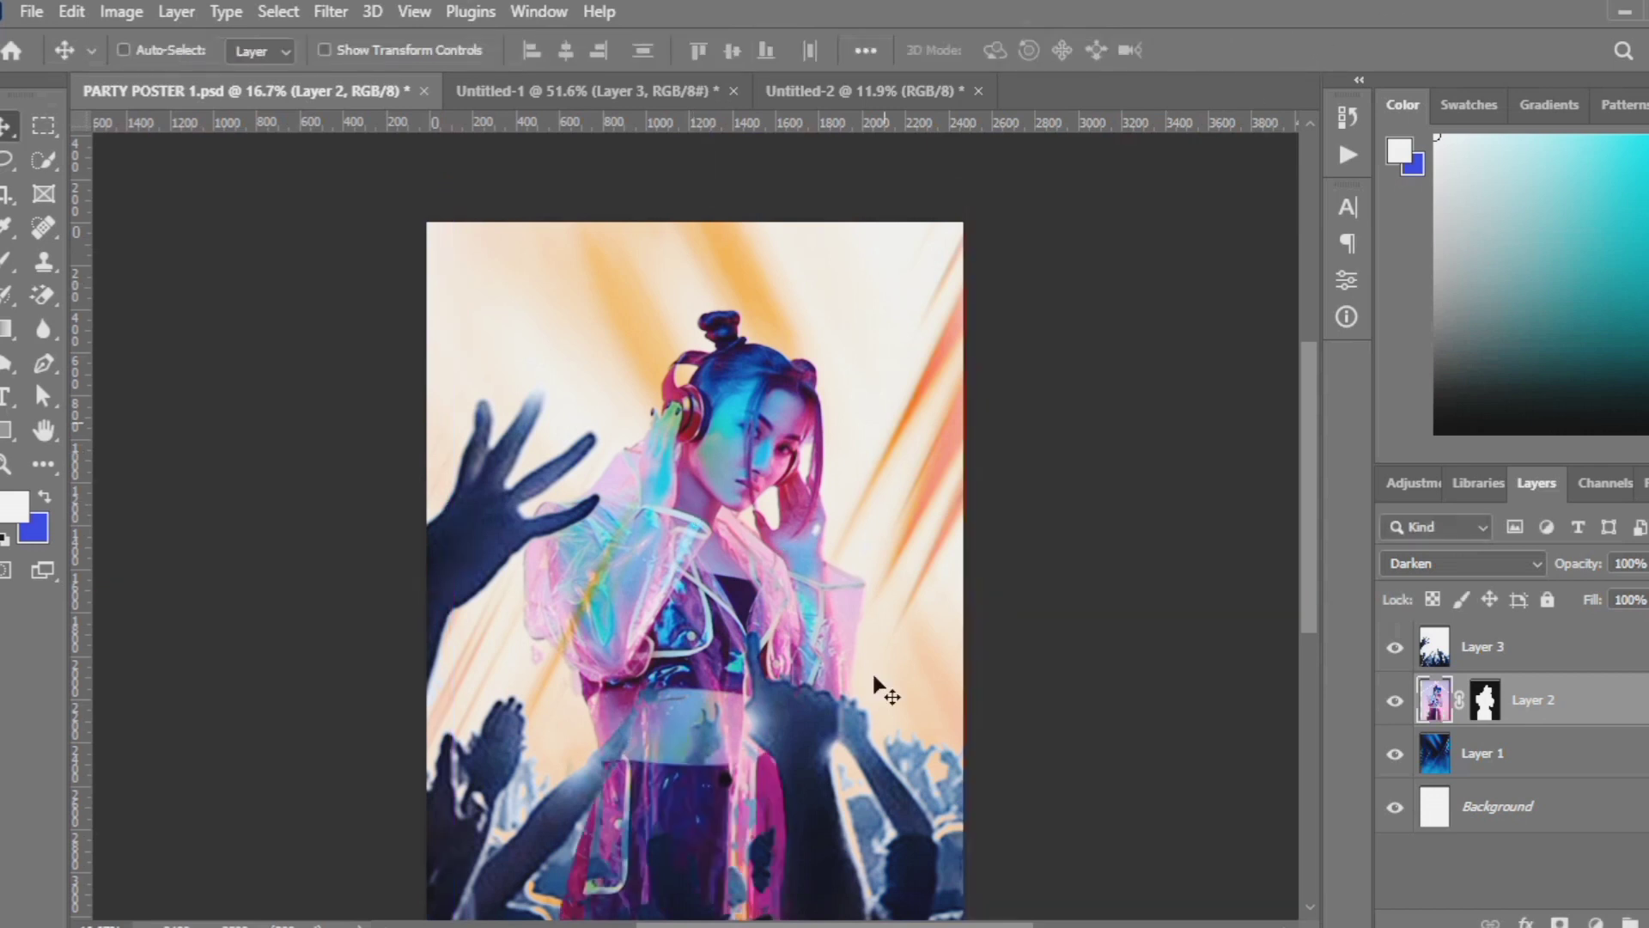
Paint white over the woman's skirt again with the soft brush, and close the Microsoft Store window
left_click(6, 265)
left_click_drag(631, 874, 733, 923)
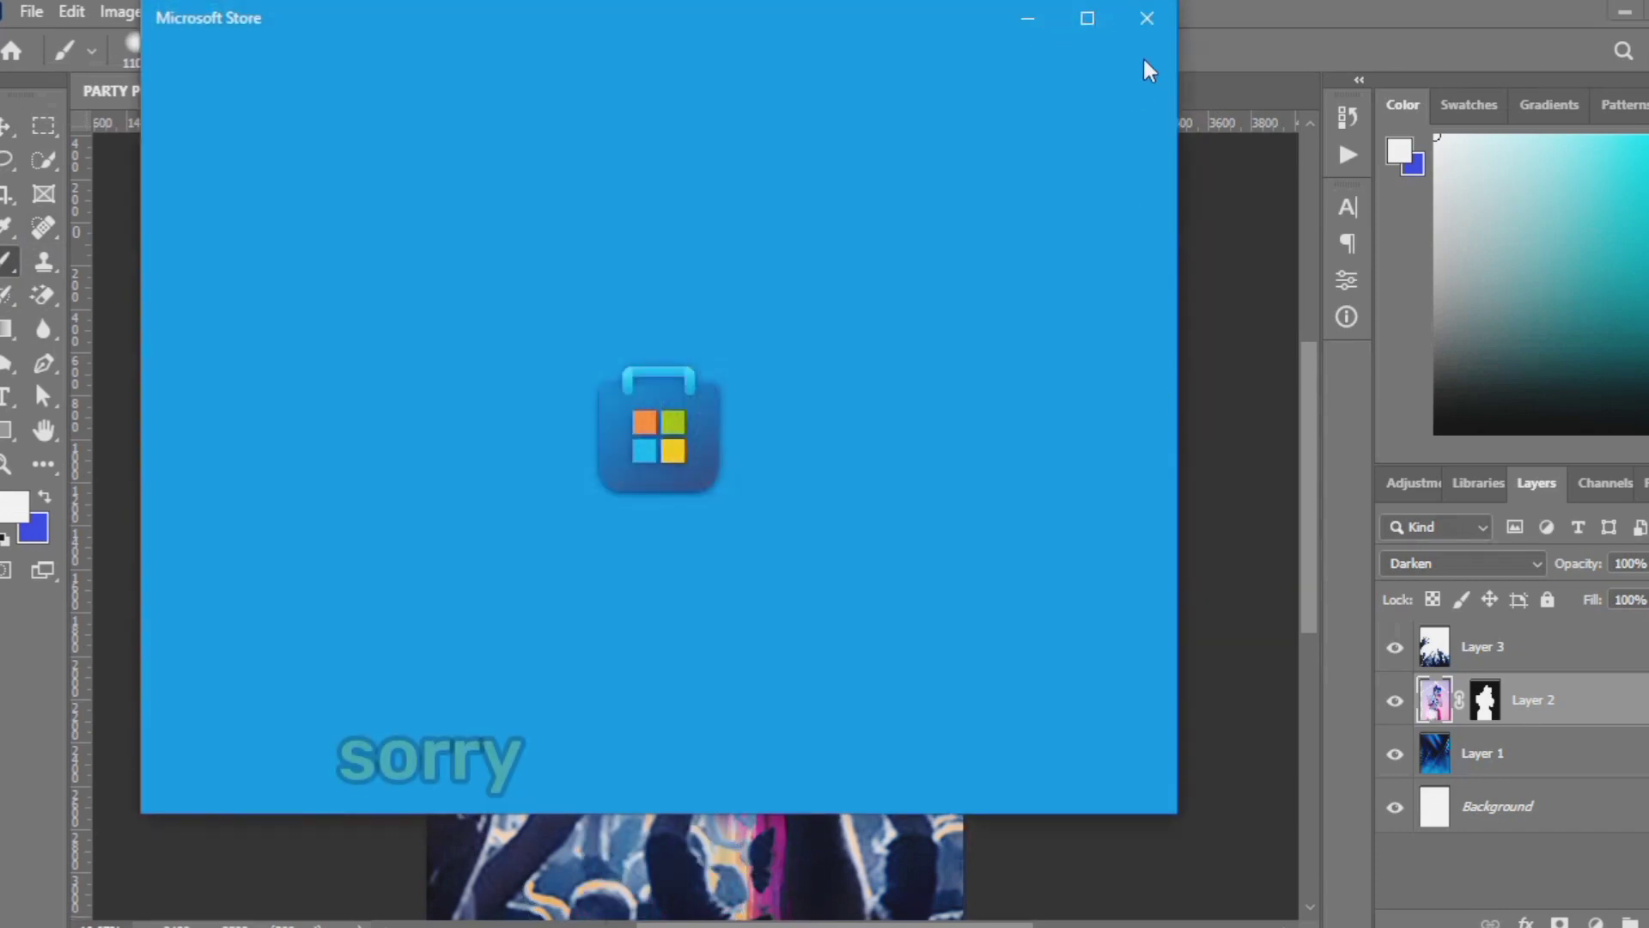
left_click(1147, 18)
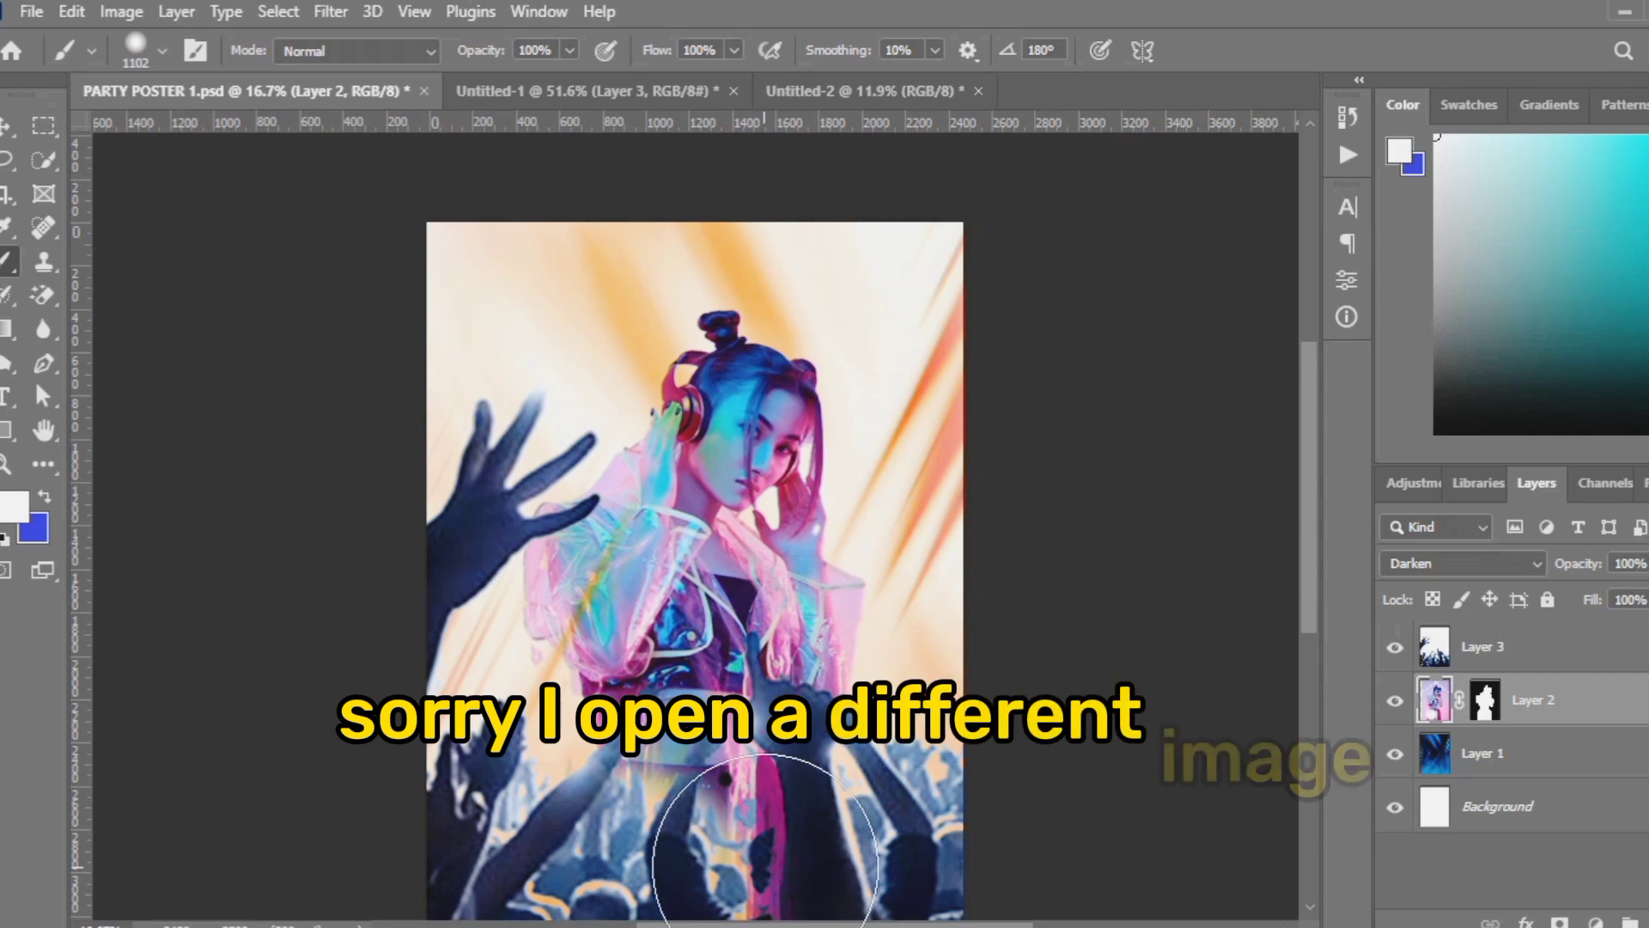
Enlarge the woman to 114% and shift her slightly downward on the poster
key("v")
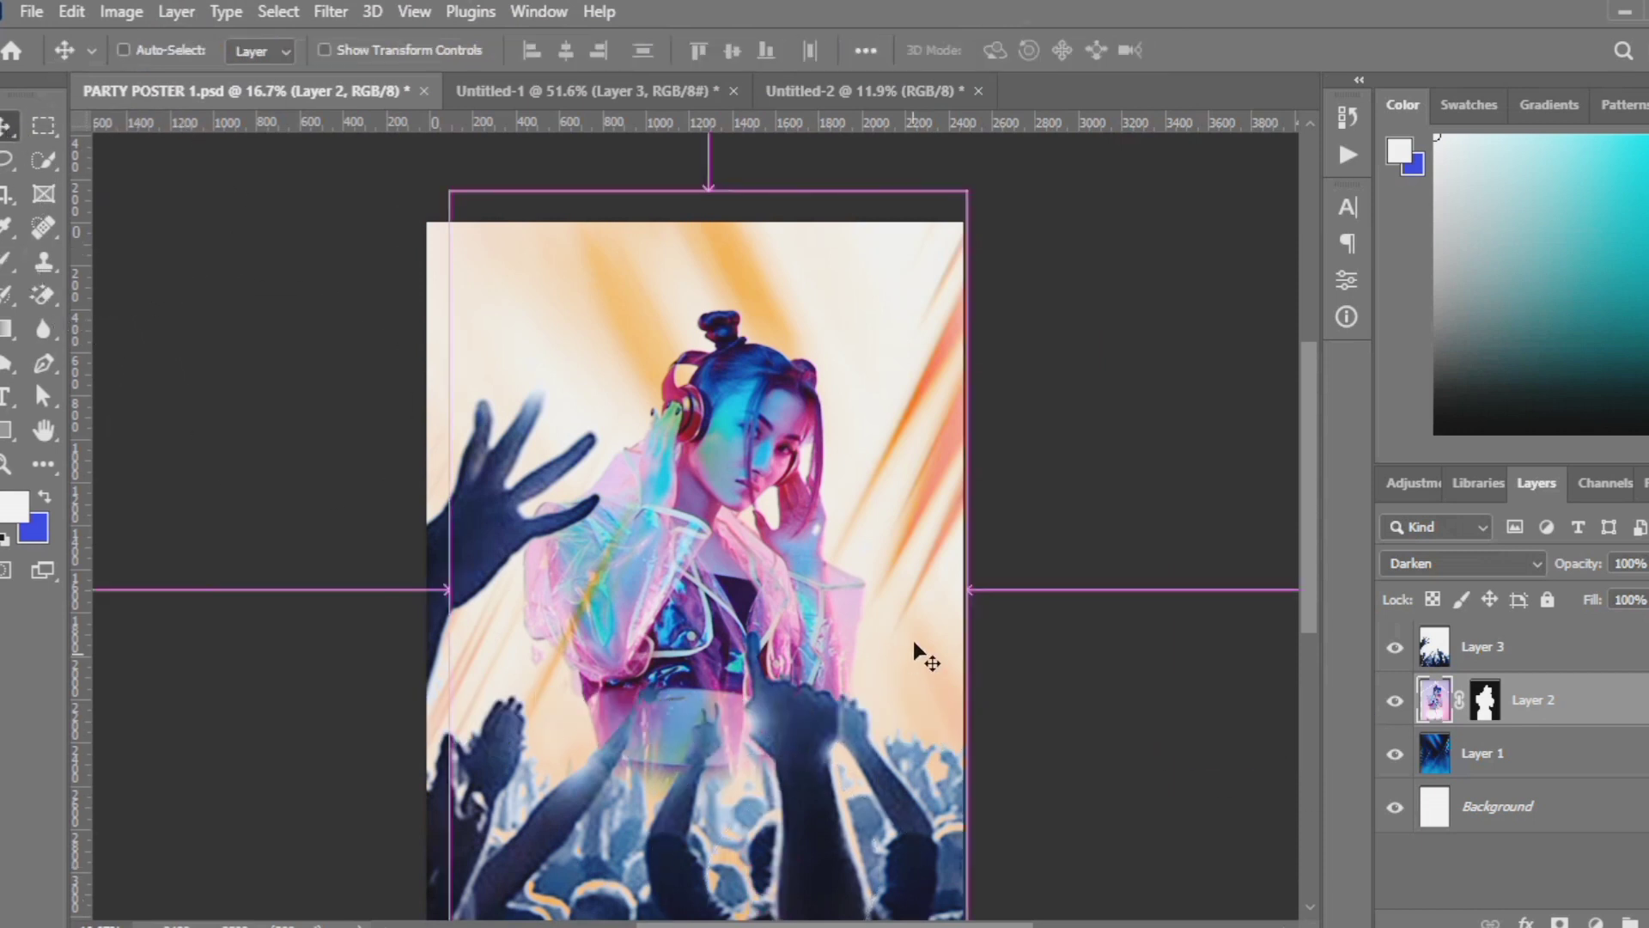
key("ctrl+t")
left_click_drag(544, 61, 560, 67)
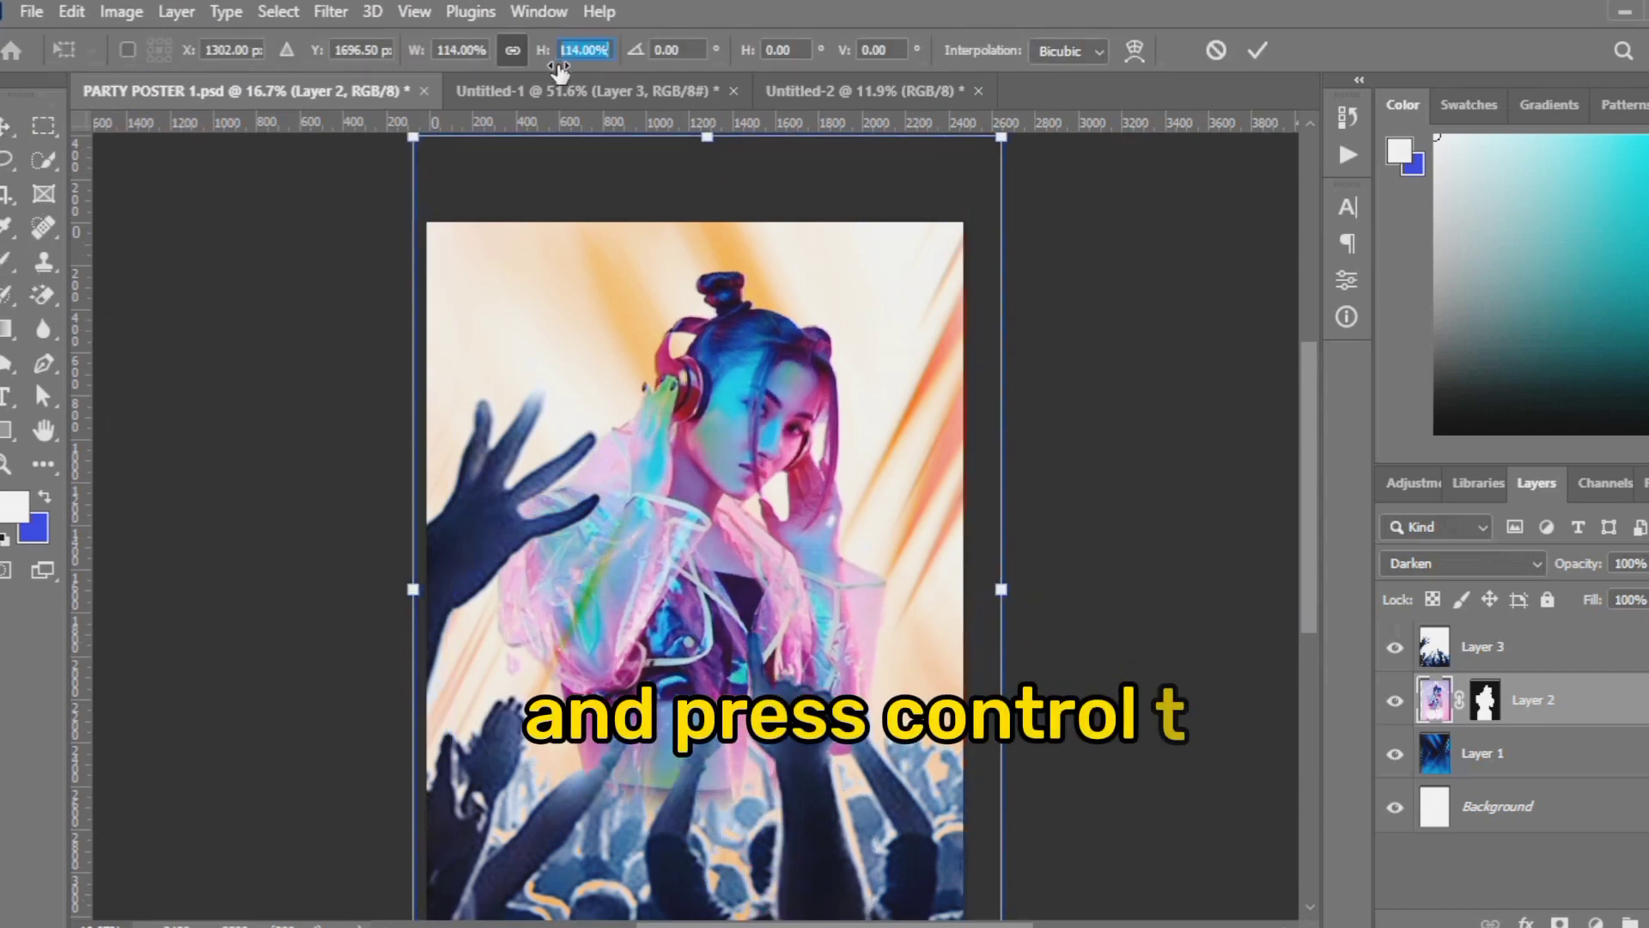
left_click_drag(742, 569, 744, 576)
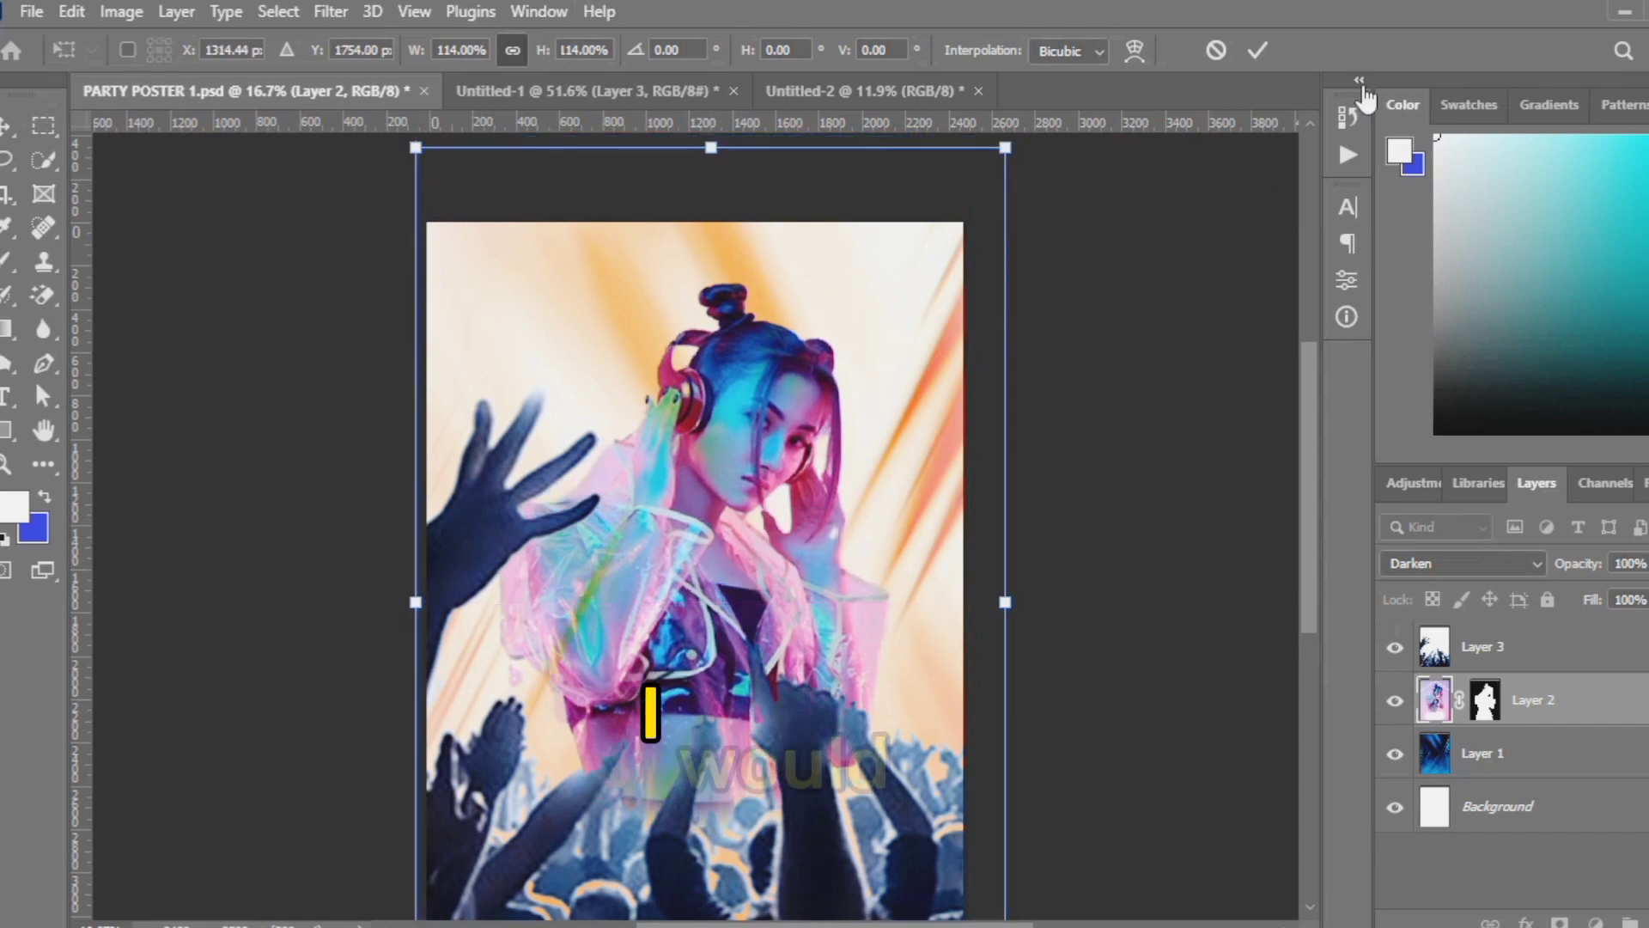
left_click(1257, 50)
Move the crowd layer slightly up and to the left, and deselect it
left_click(469, 567)
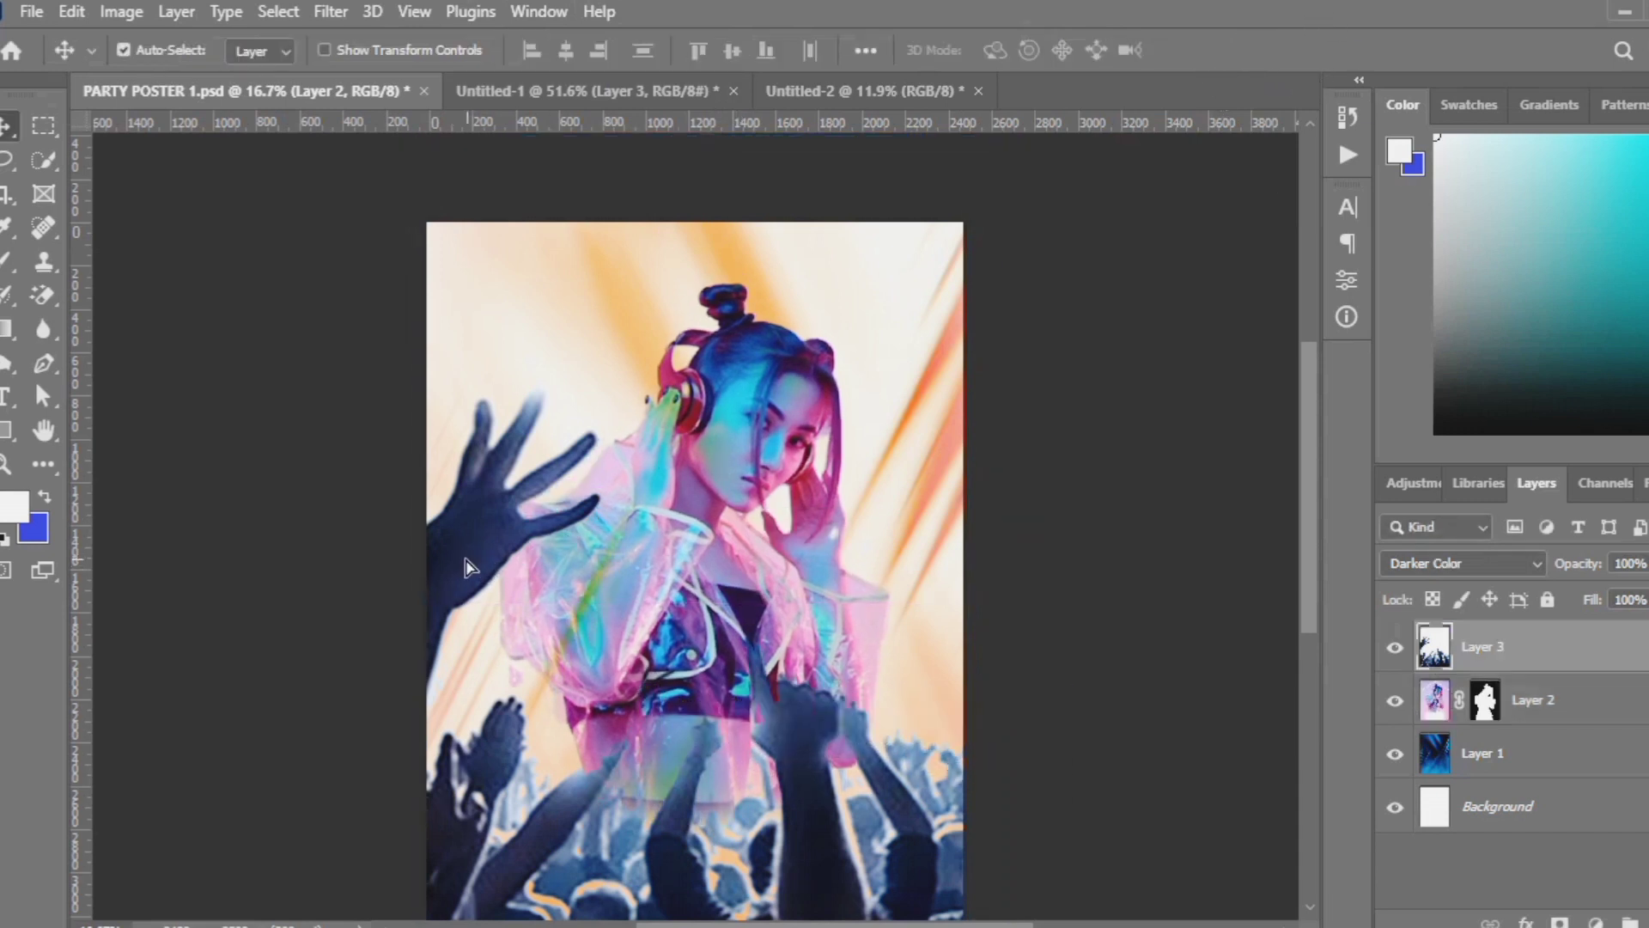
left_click_drag(464, 566, 458, 535)
left_click(1105, 505)
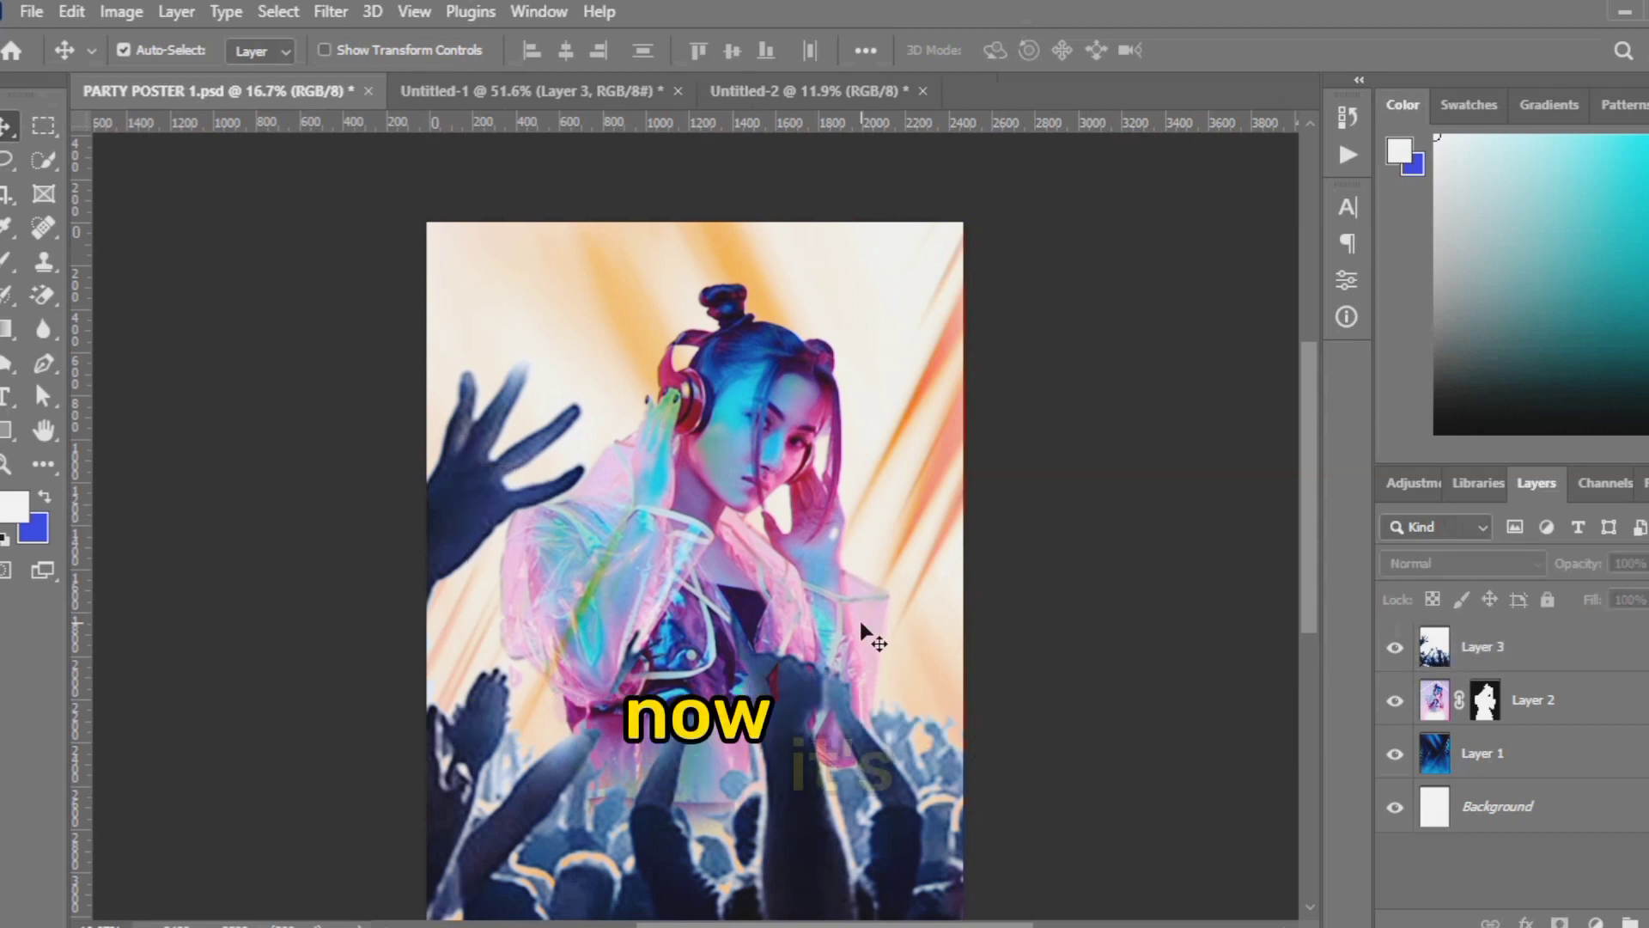
Hide the crowd image in Untitled-1 and copy the "Viewer's Club Presents" text from there into the poster
left_click(560, 96)
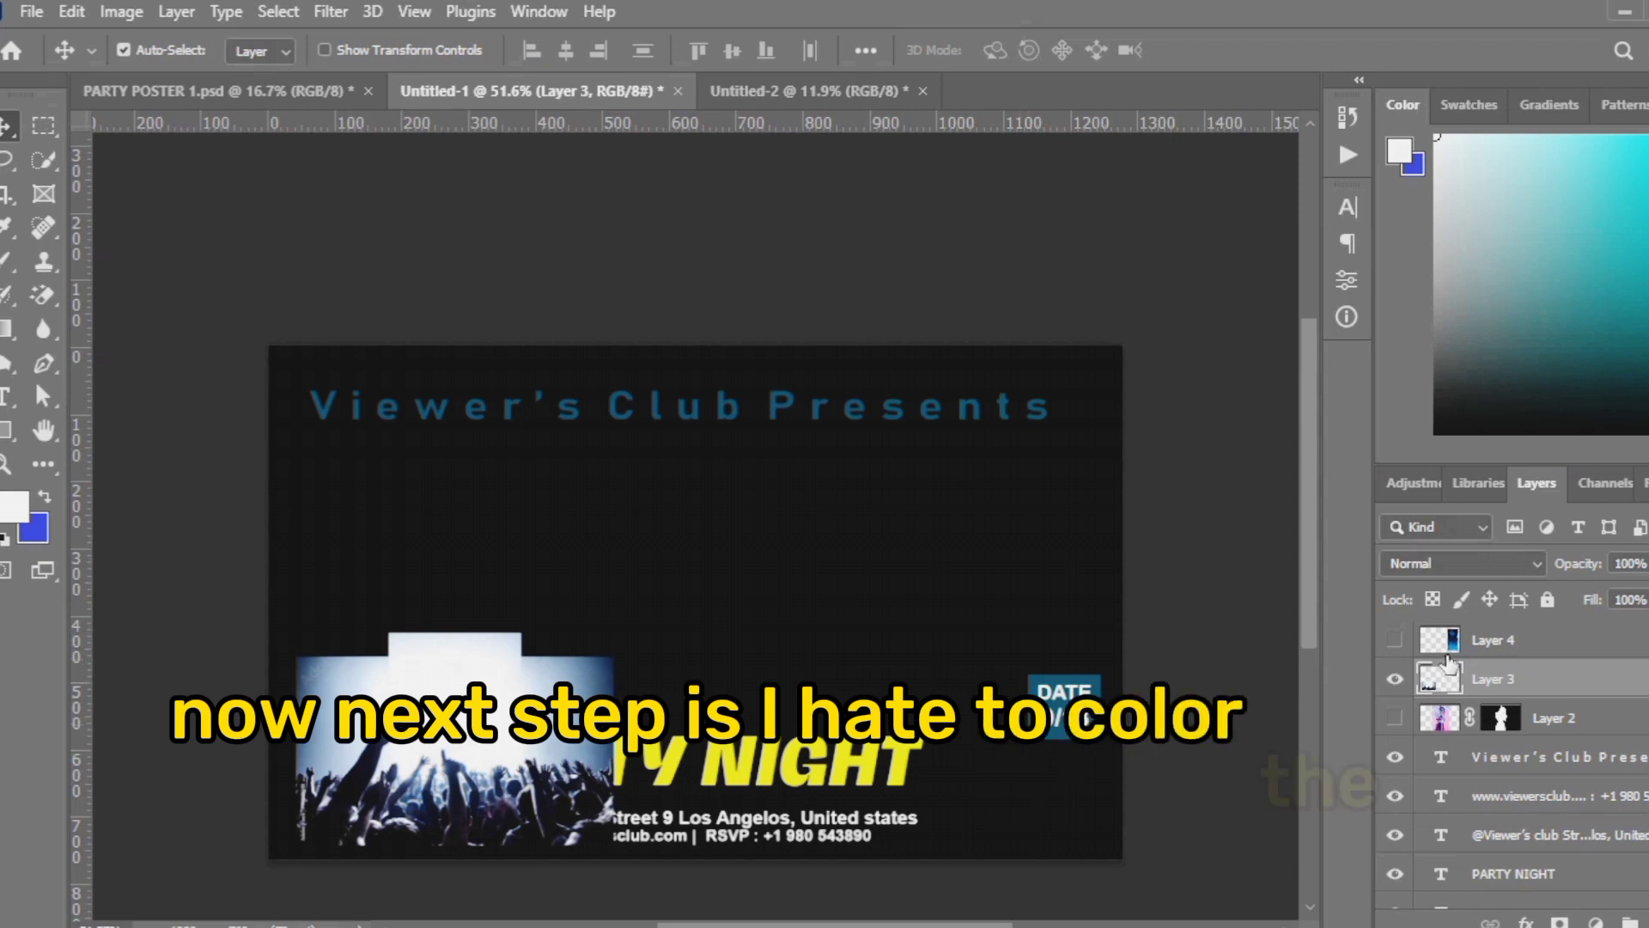
left_click(1393, 680)
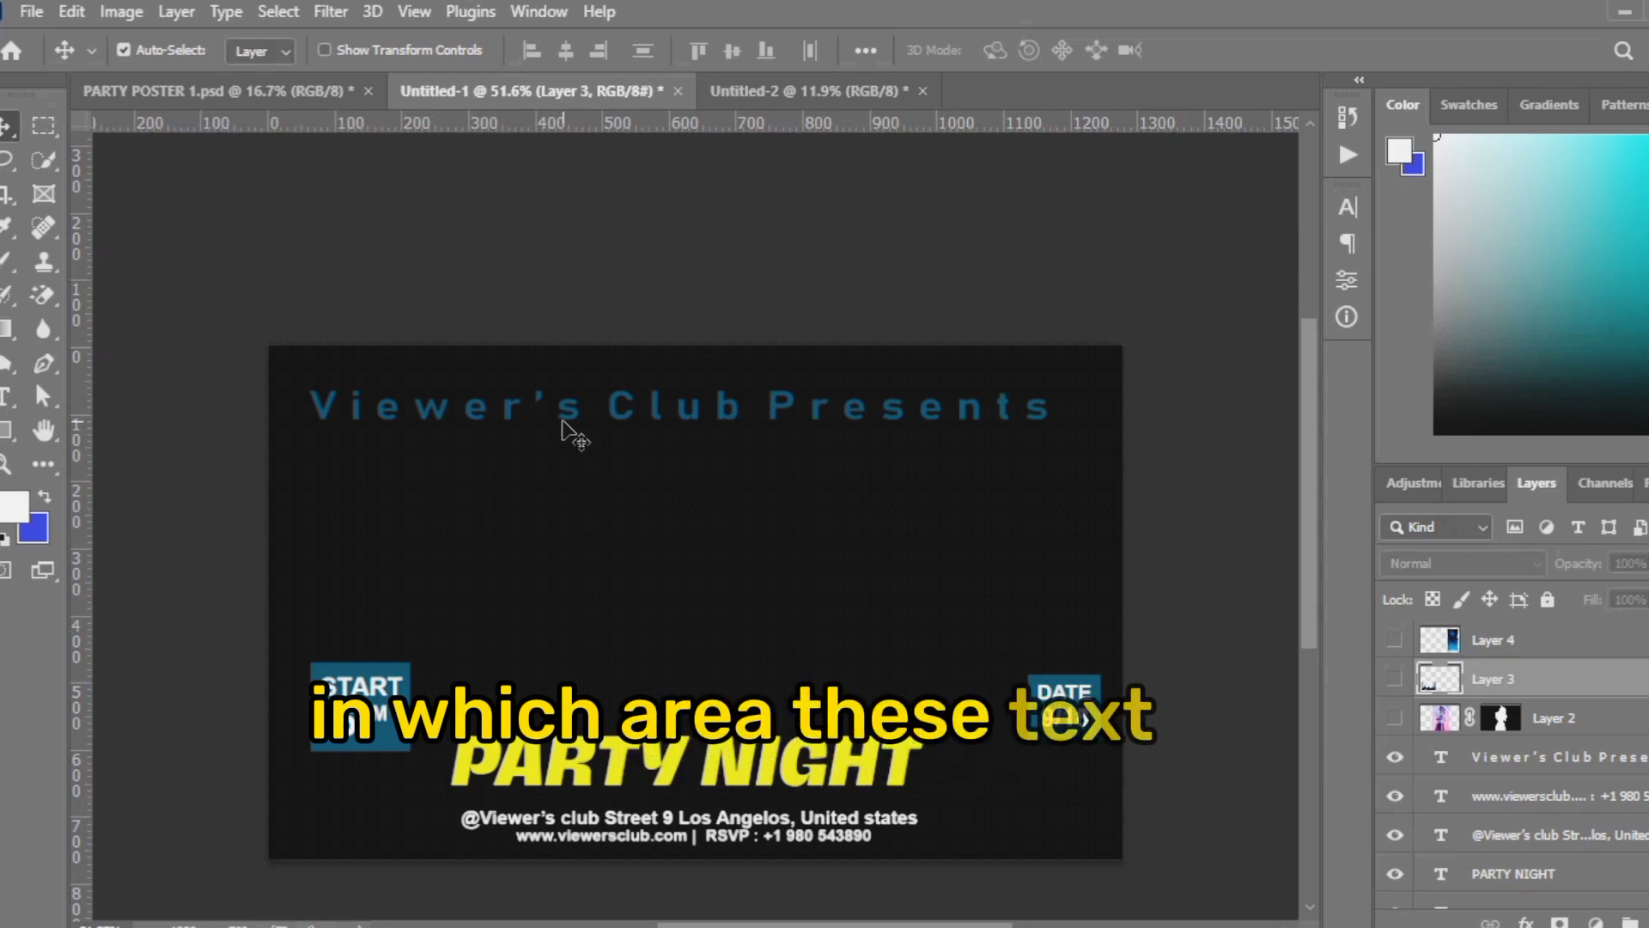
left_click_drag(578, 426, 618, 332)
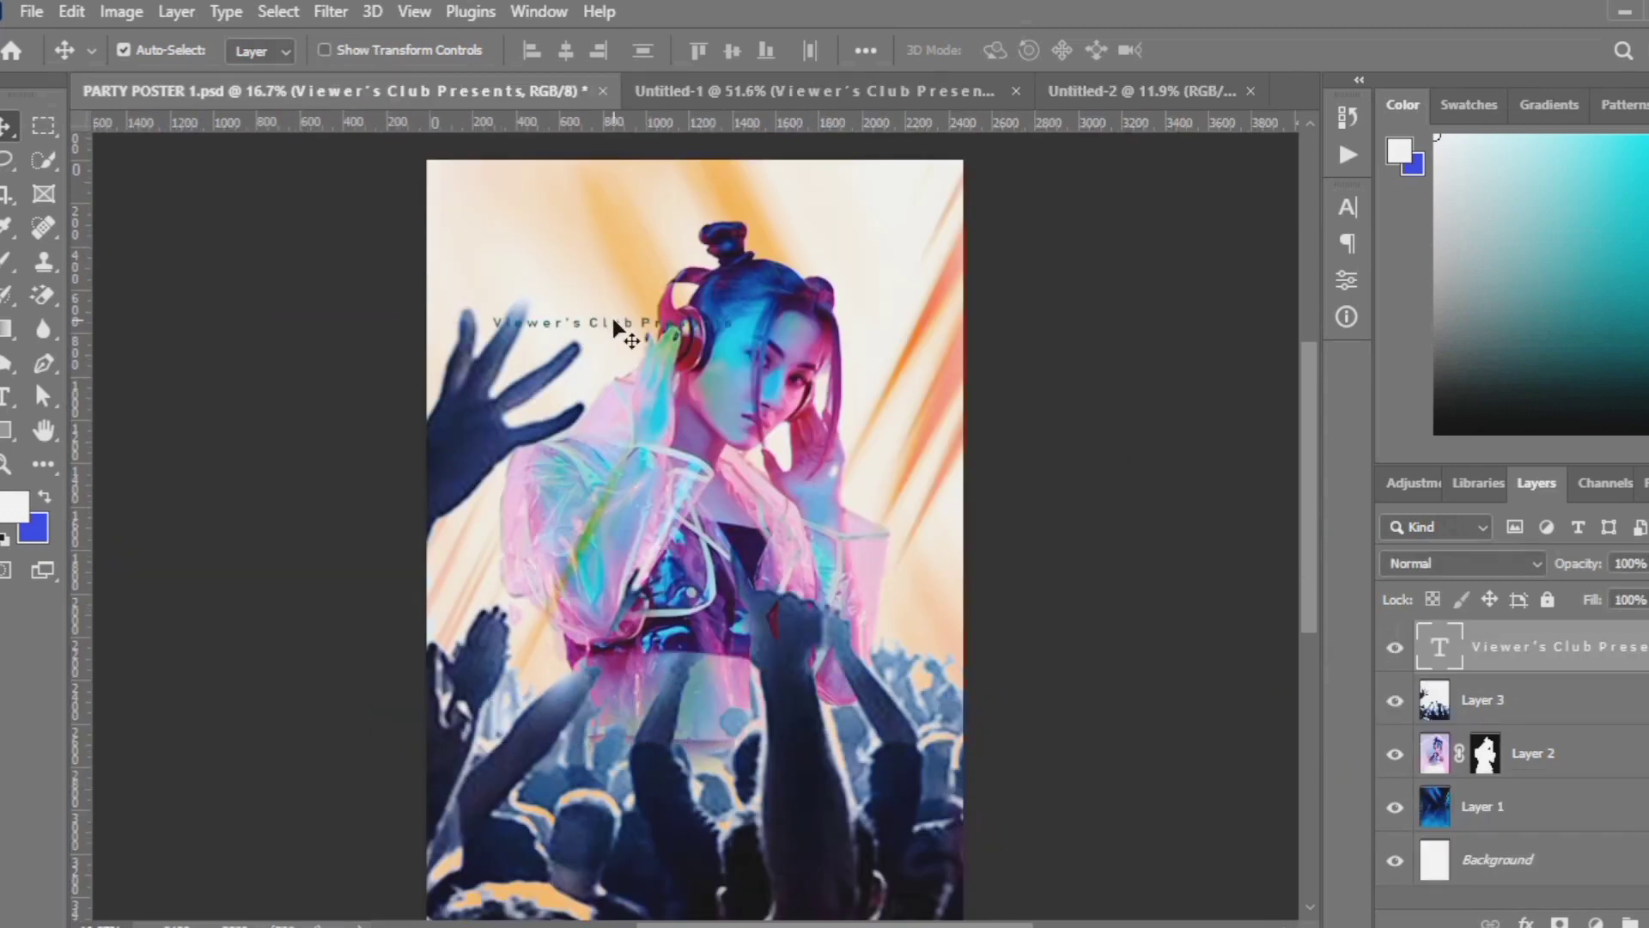
Scale the "Viewer's Club Presents" text to 201% and center it along the poster's top edge
key("ctrl+t")
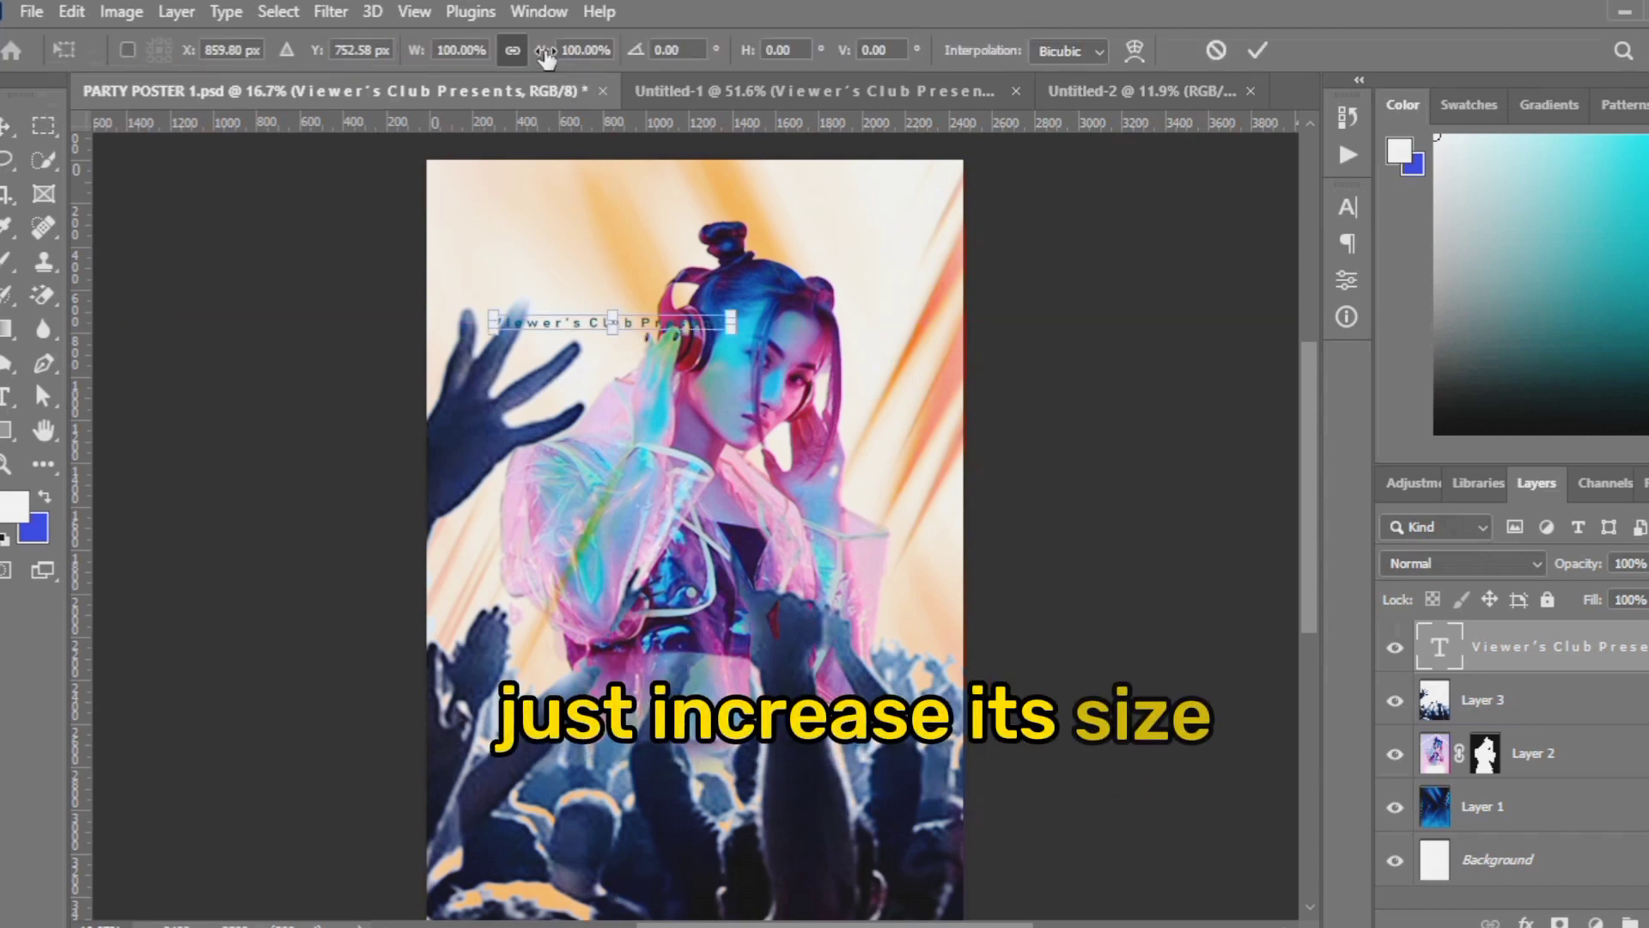
left_click_drag(546, 57, 655, 95)
left_click_drag(635, 330, 720, 188)
left_click_drag(543, 51, 561, 65)
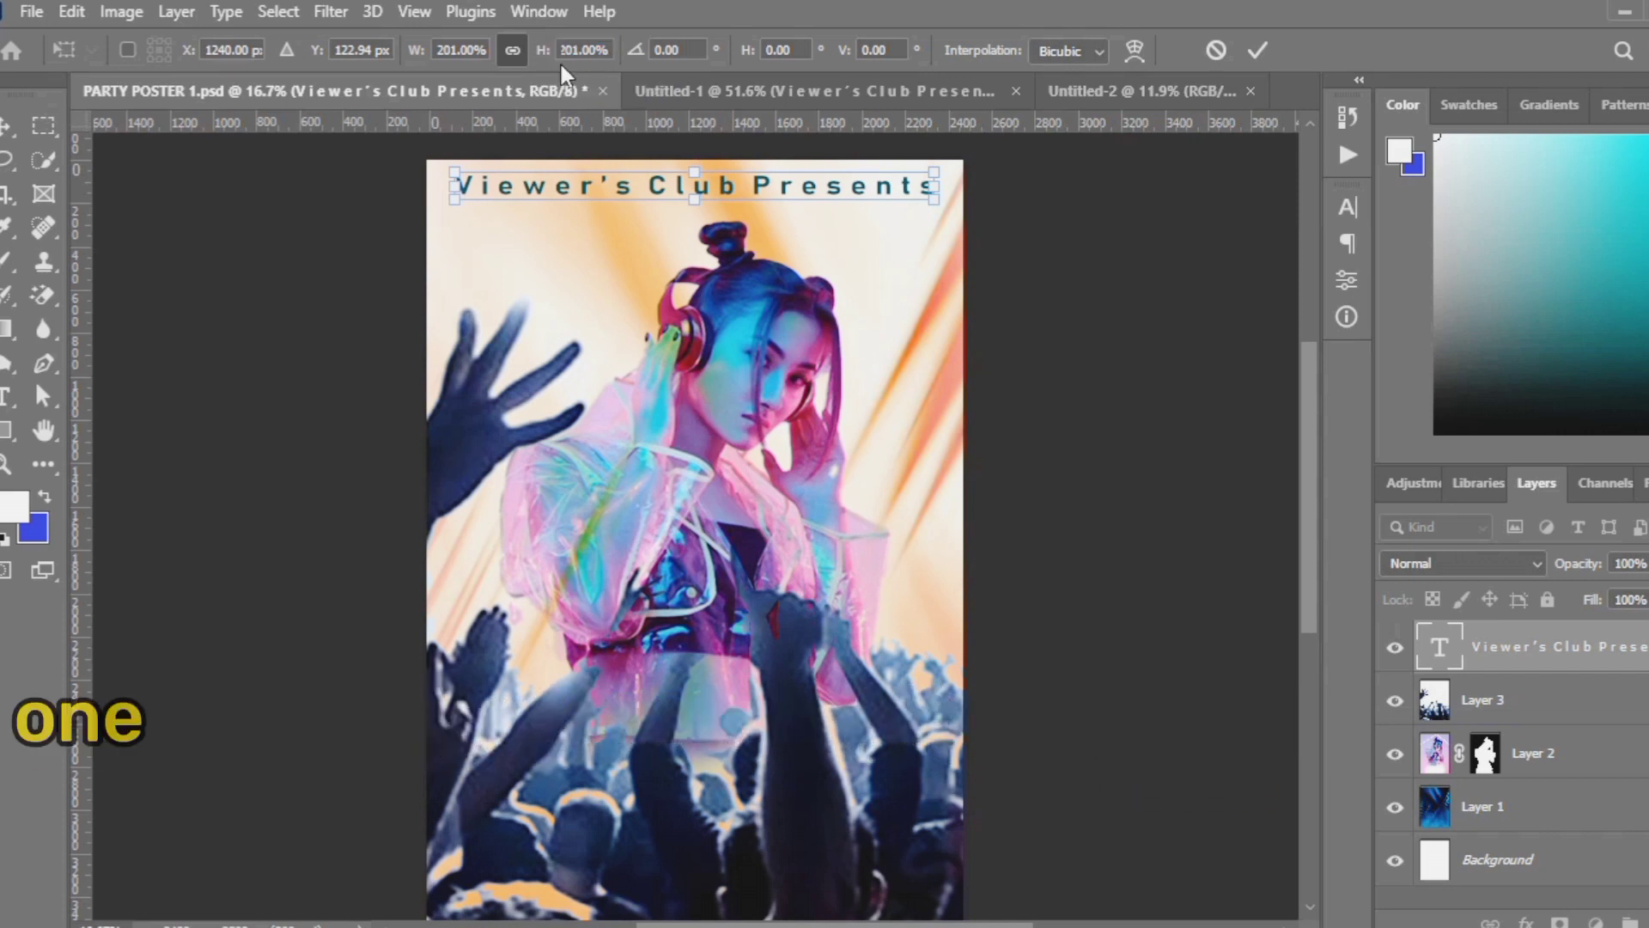
key("Up")
key("Up")
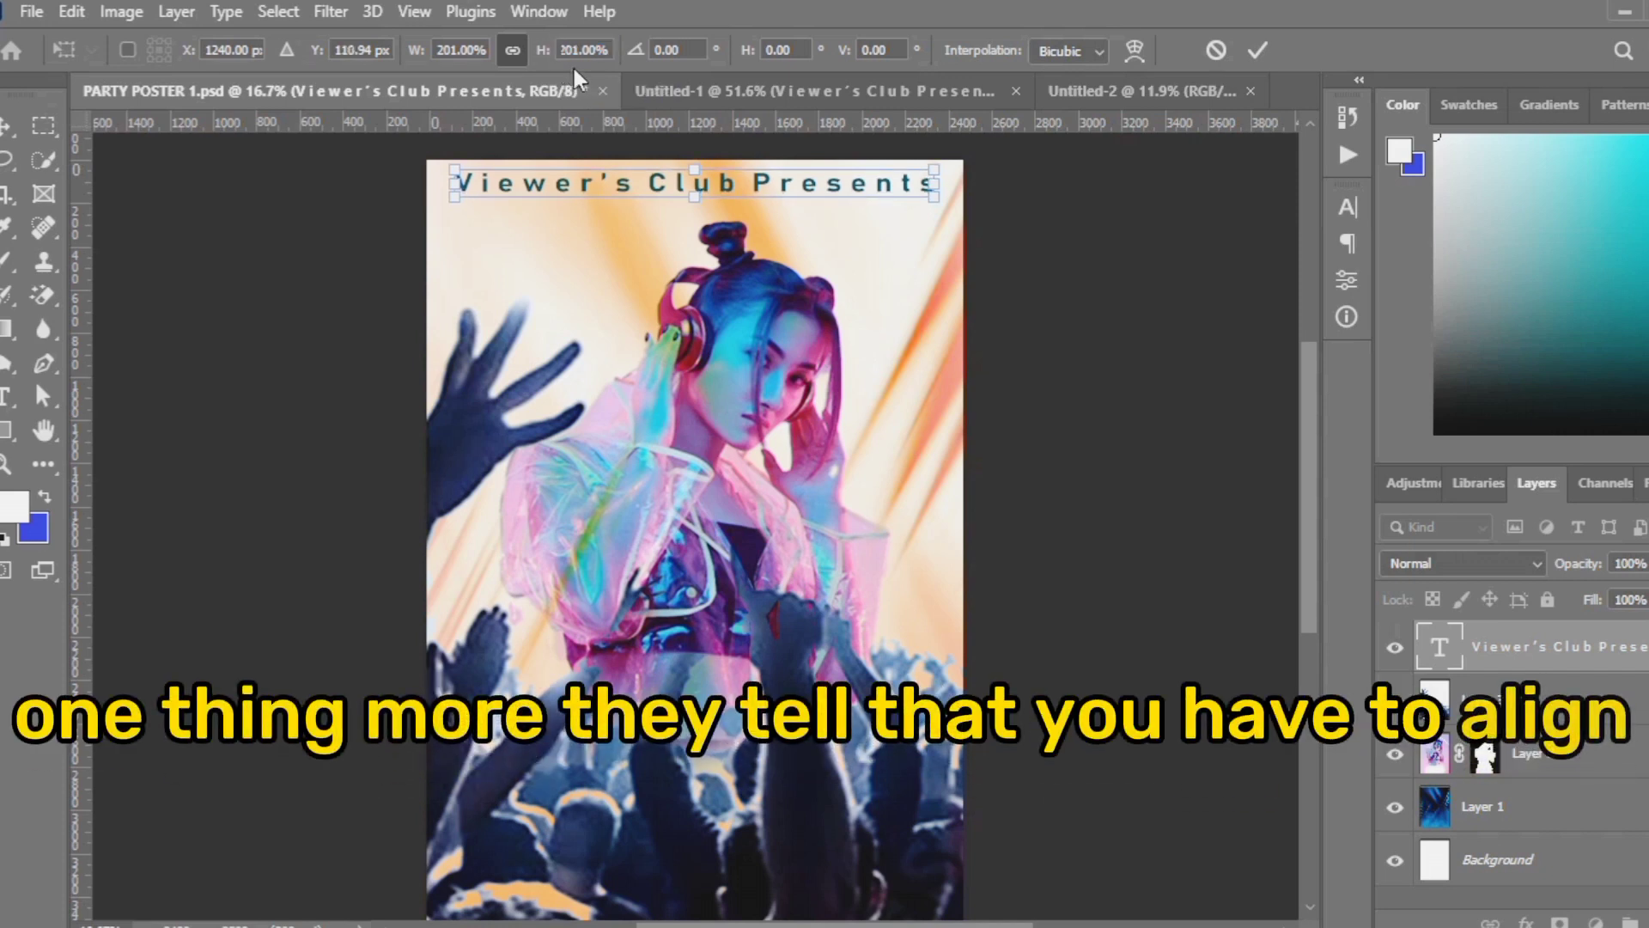
left_click(1266, 46)
Copy the START 6PM text layers and their blue rectangle from Untitled-1 onto the raised hand in the poster
left_click(688, 95)
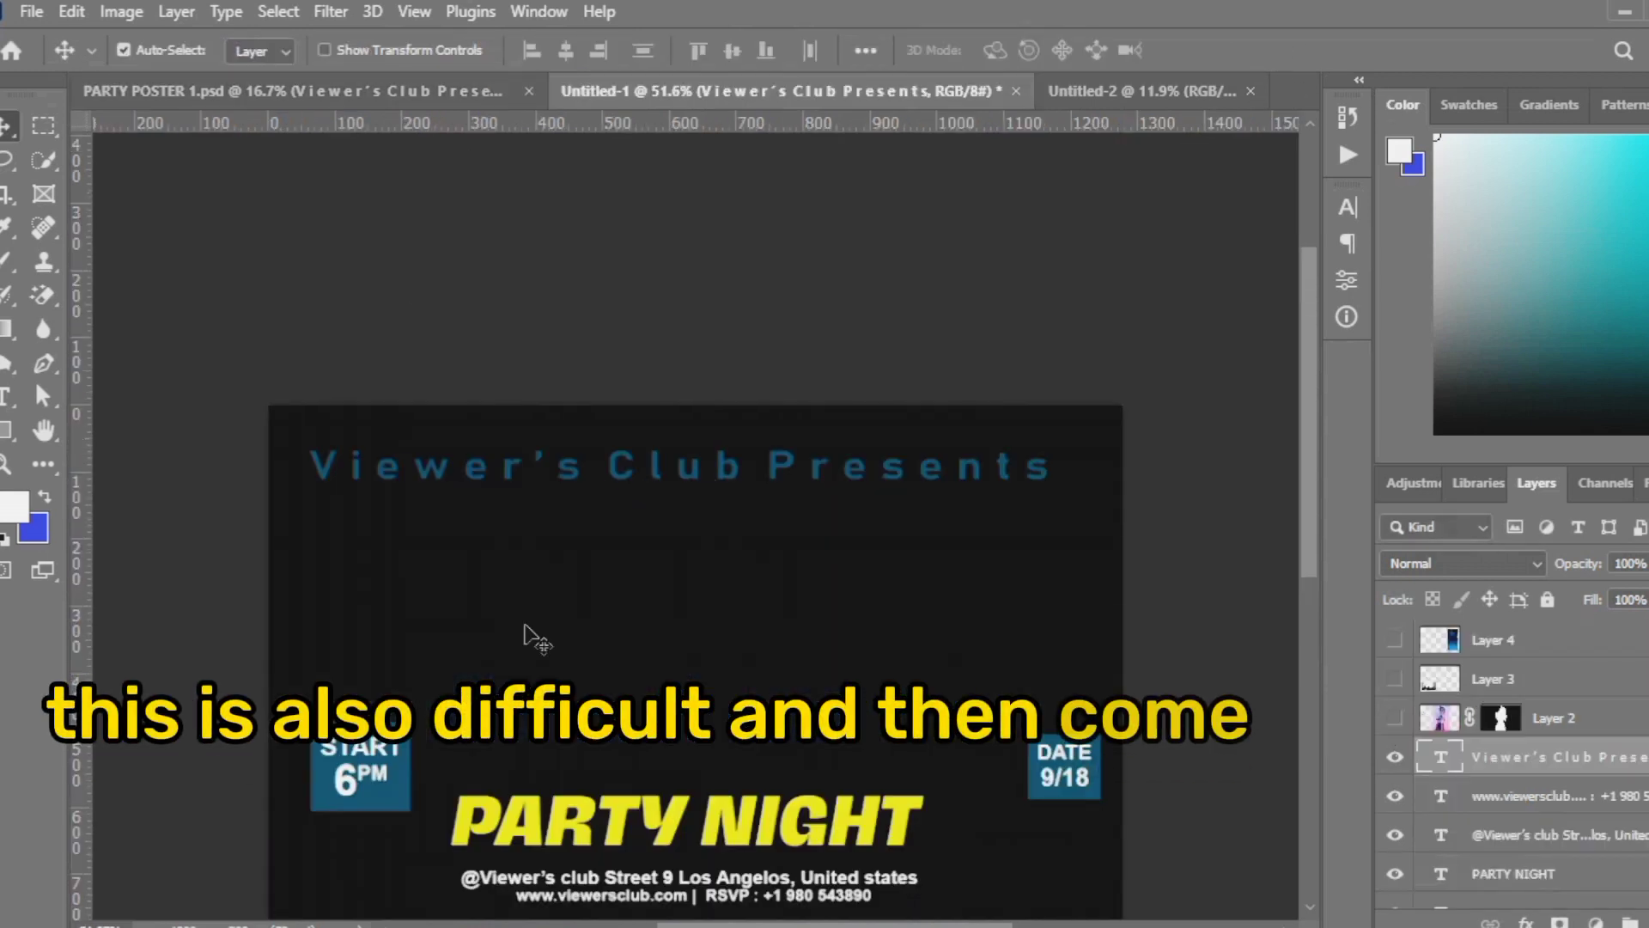
left_click(374, 777)
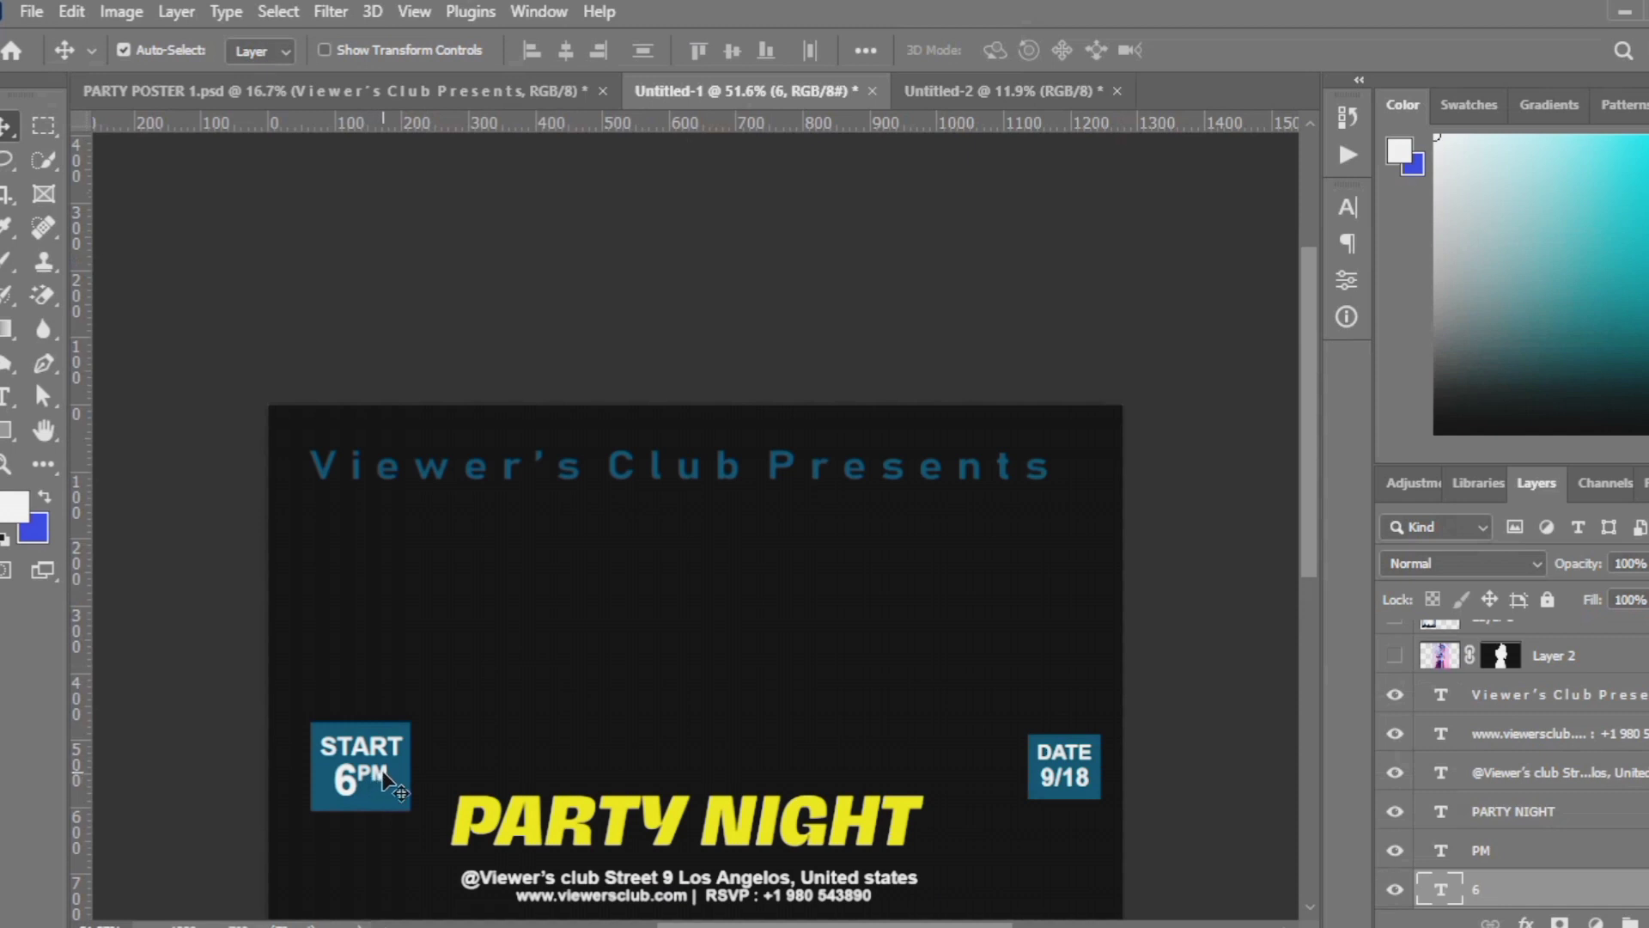
left_click(384, 777, "shift")
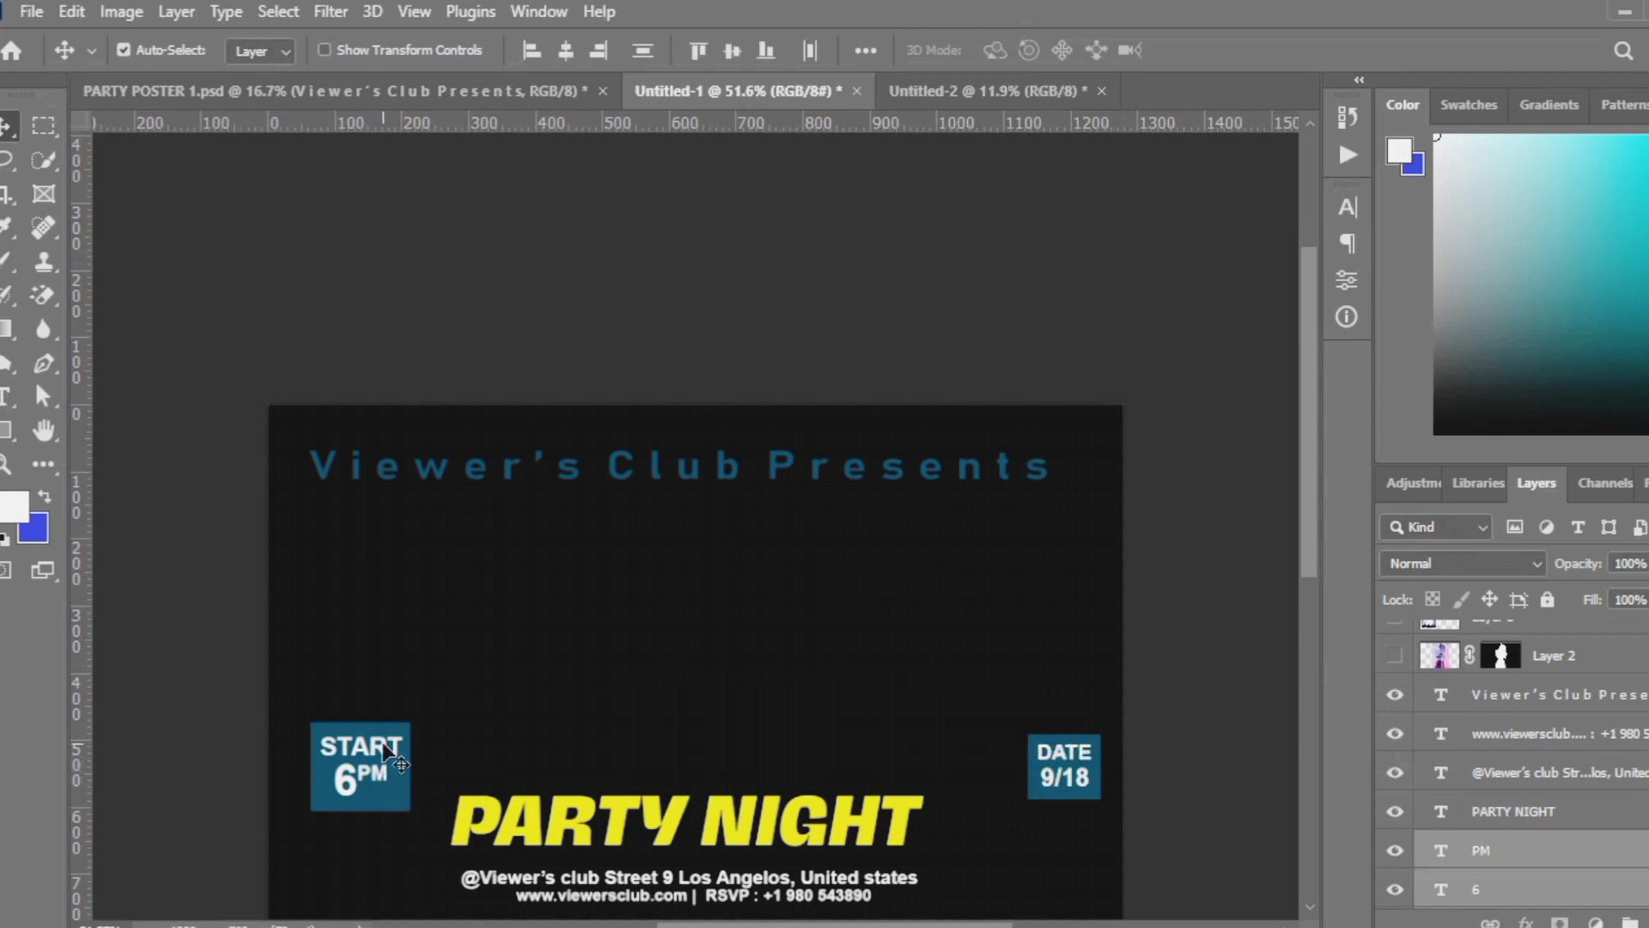
scroll(1503, 807, "down", 3)
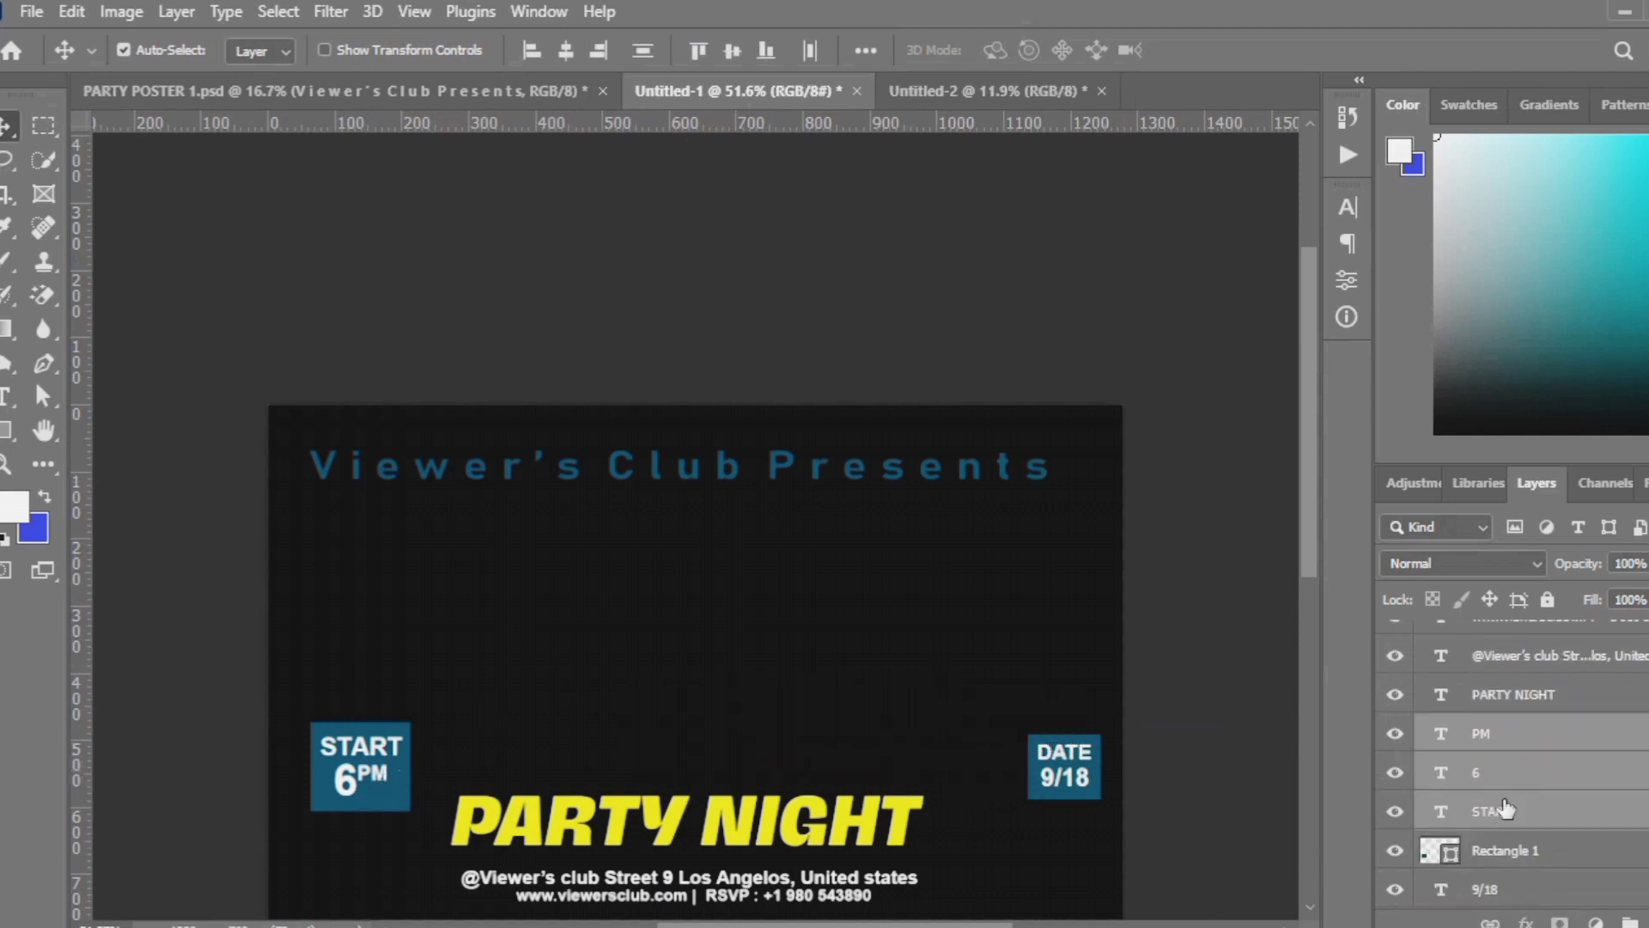
left_click(1465, 850, "shift")
left_click_drag(358, 778, 346, 655)
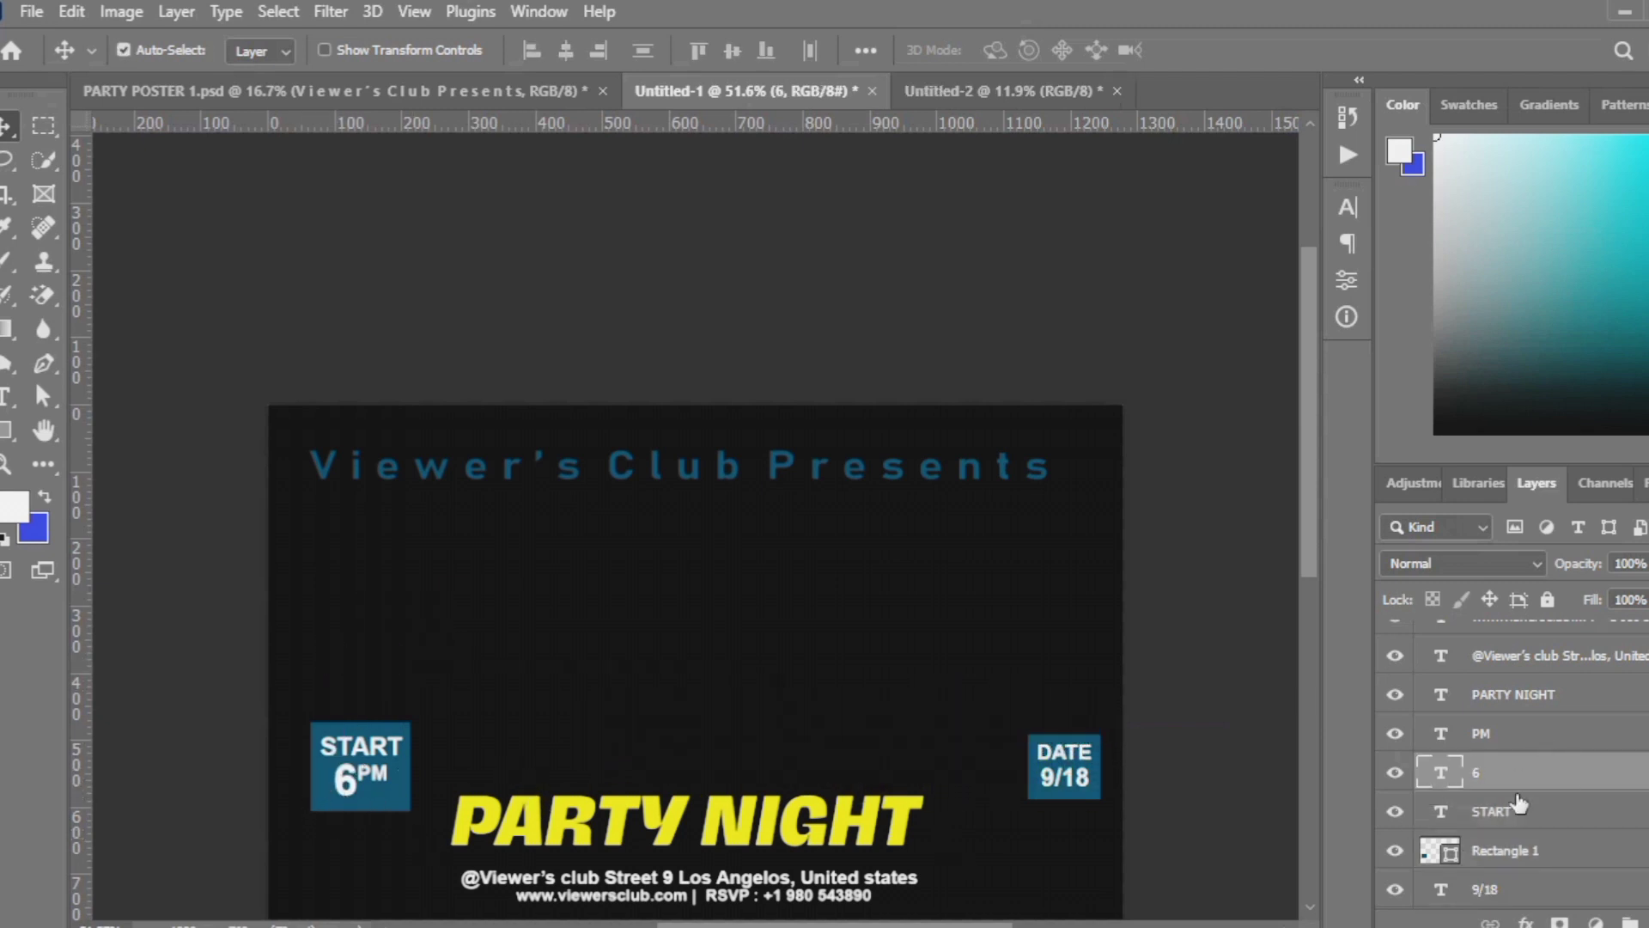
left_click(1494, 849)
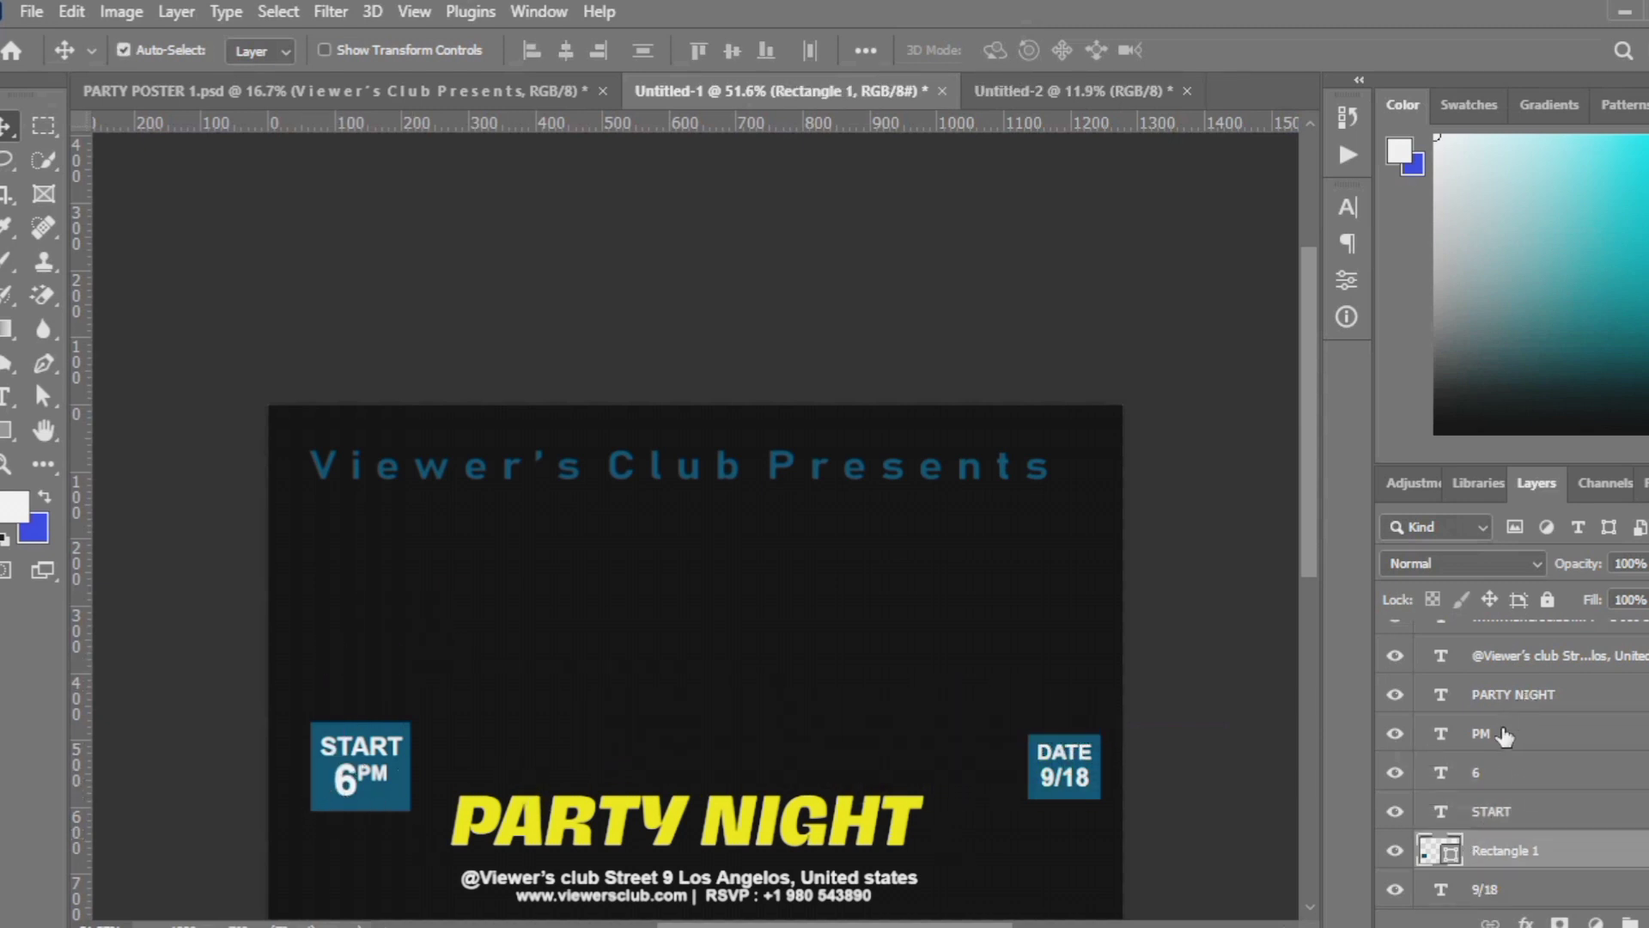
left_click(1503, 735, "shift")
left_click_drag(404, 786, 326, 206)
left_click_drag(522, 339, 496, 419)
Scale the START 6PM badge to 249% over the raised hand's fingers, and set its rectangle's blend mode to Hard Light
key("ctrl+t")
left_click_drag(544, 50, 683, 116)
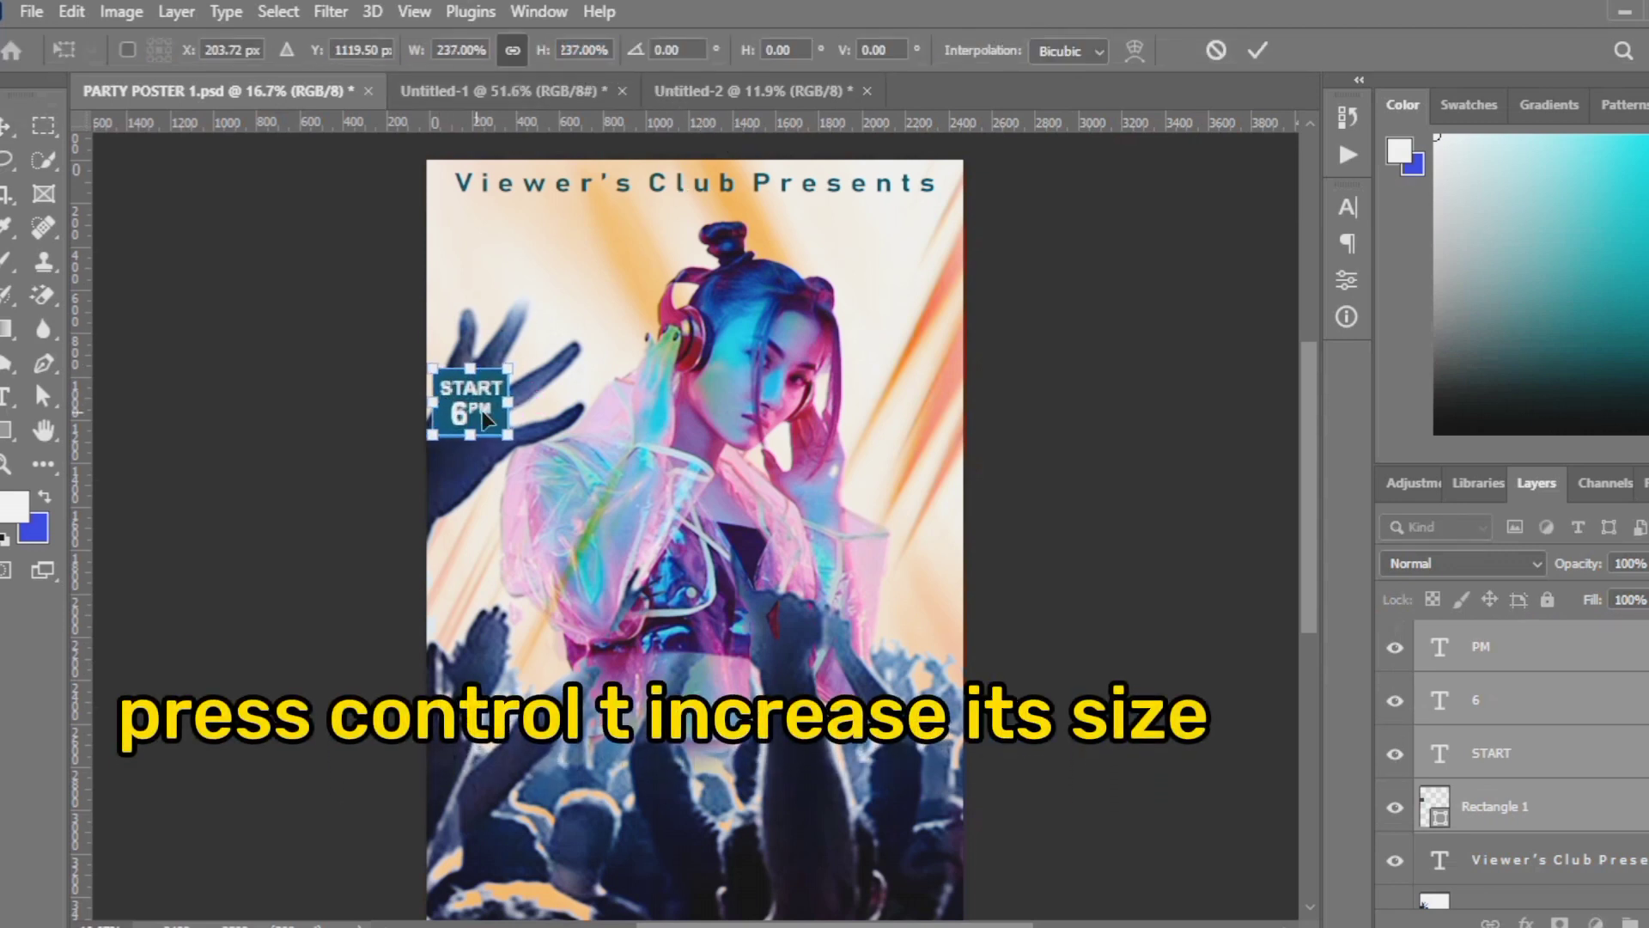
left_click_drag(482, 410, 497, 391)
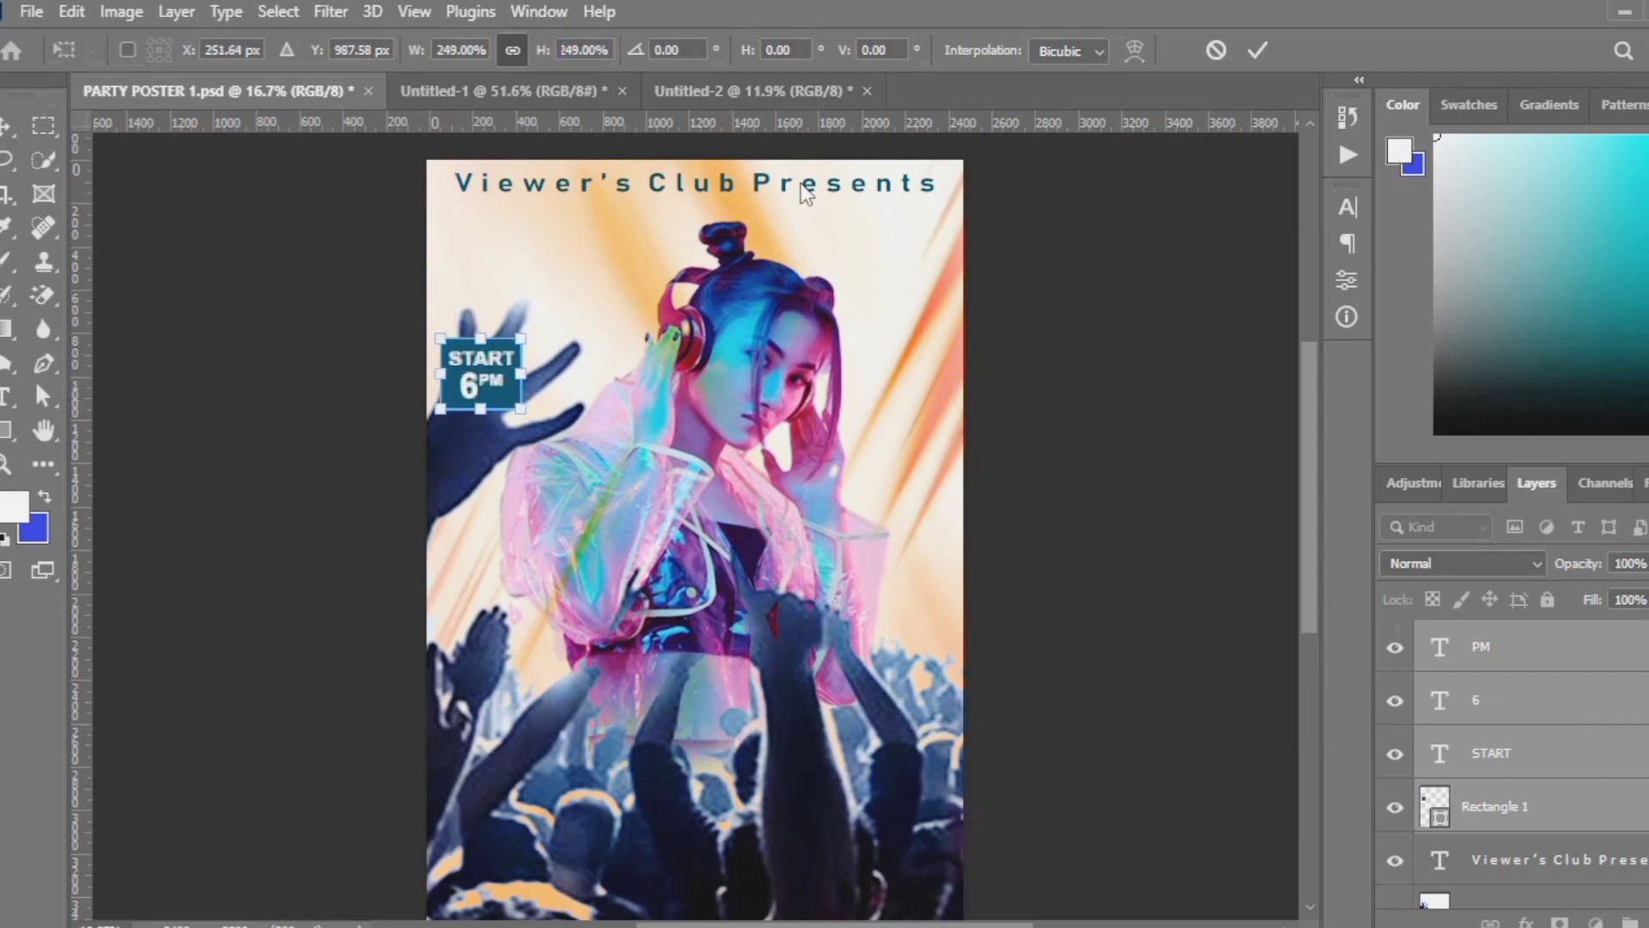
left_click(1257, 49)
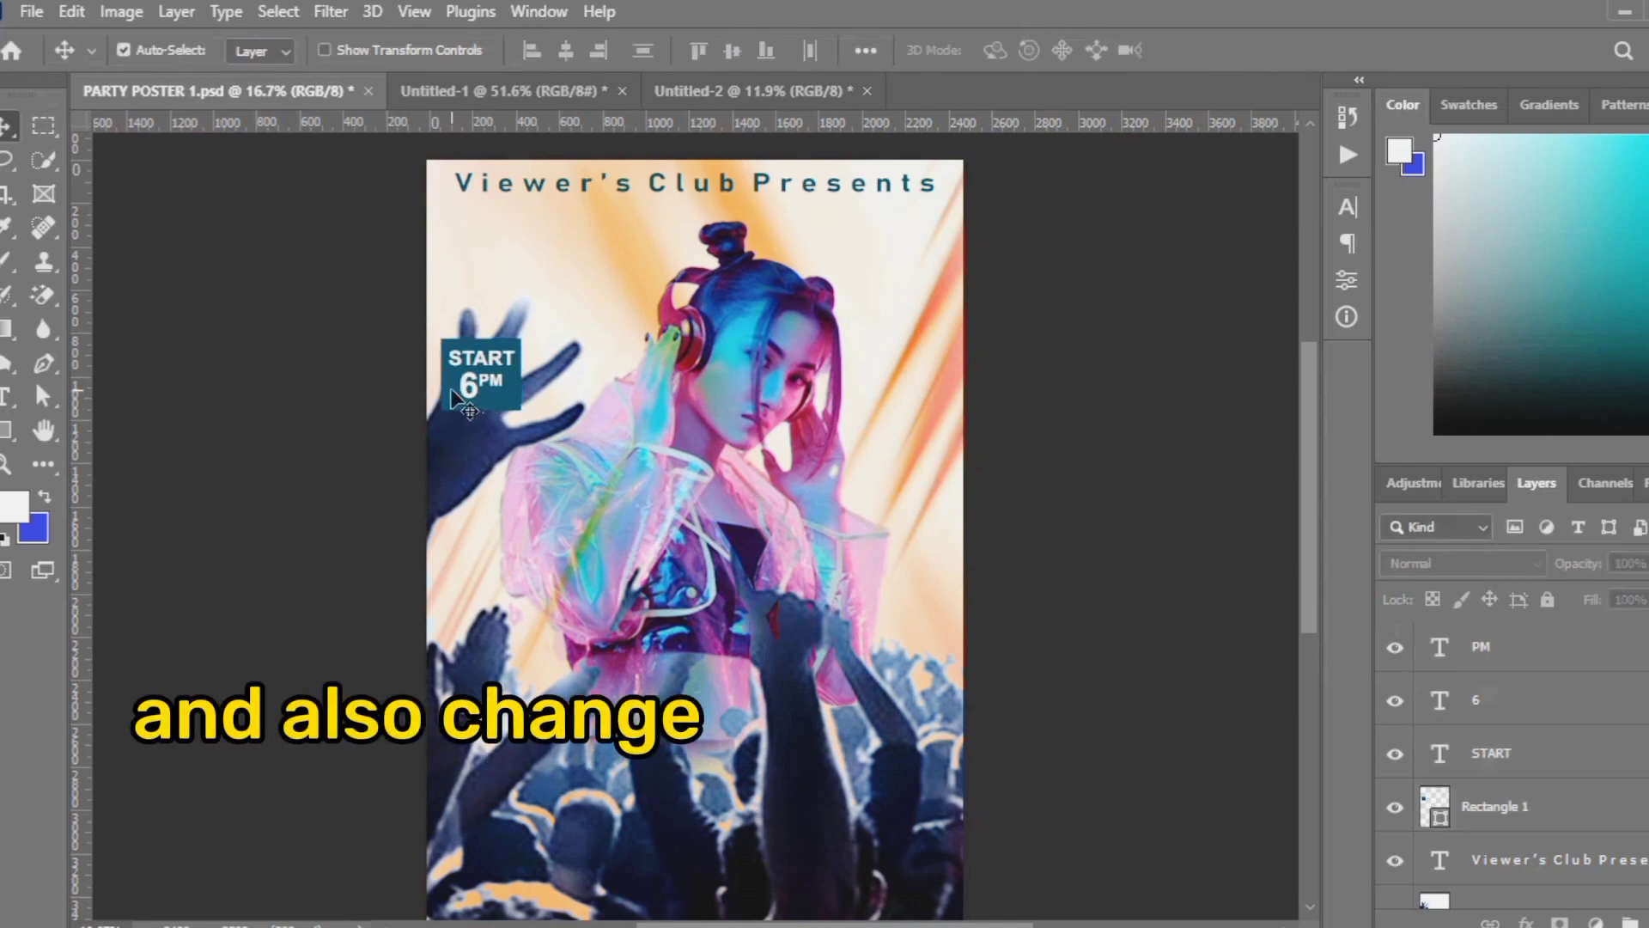
left_click(1518, 570)
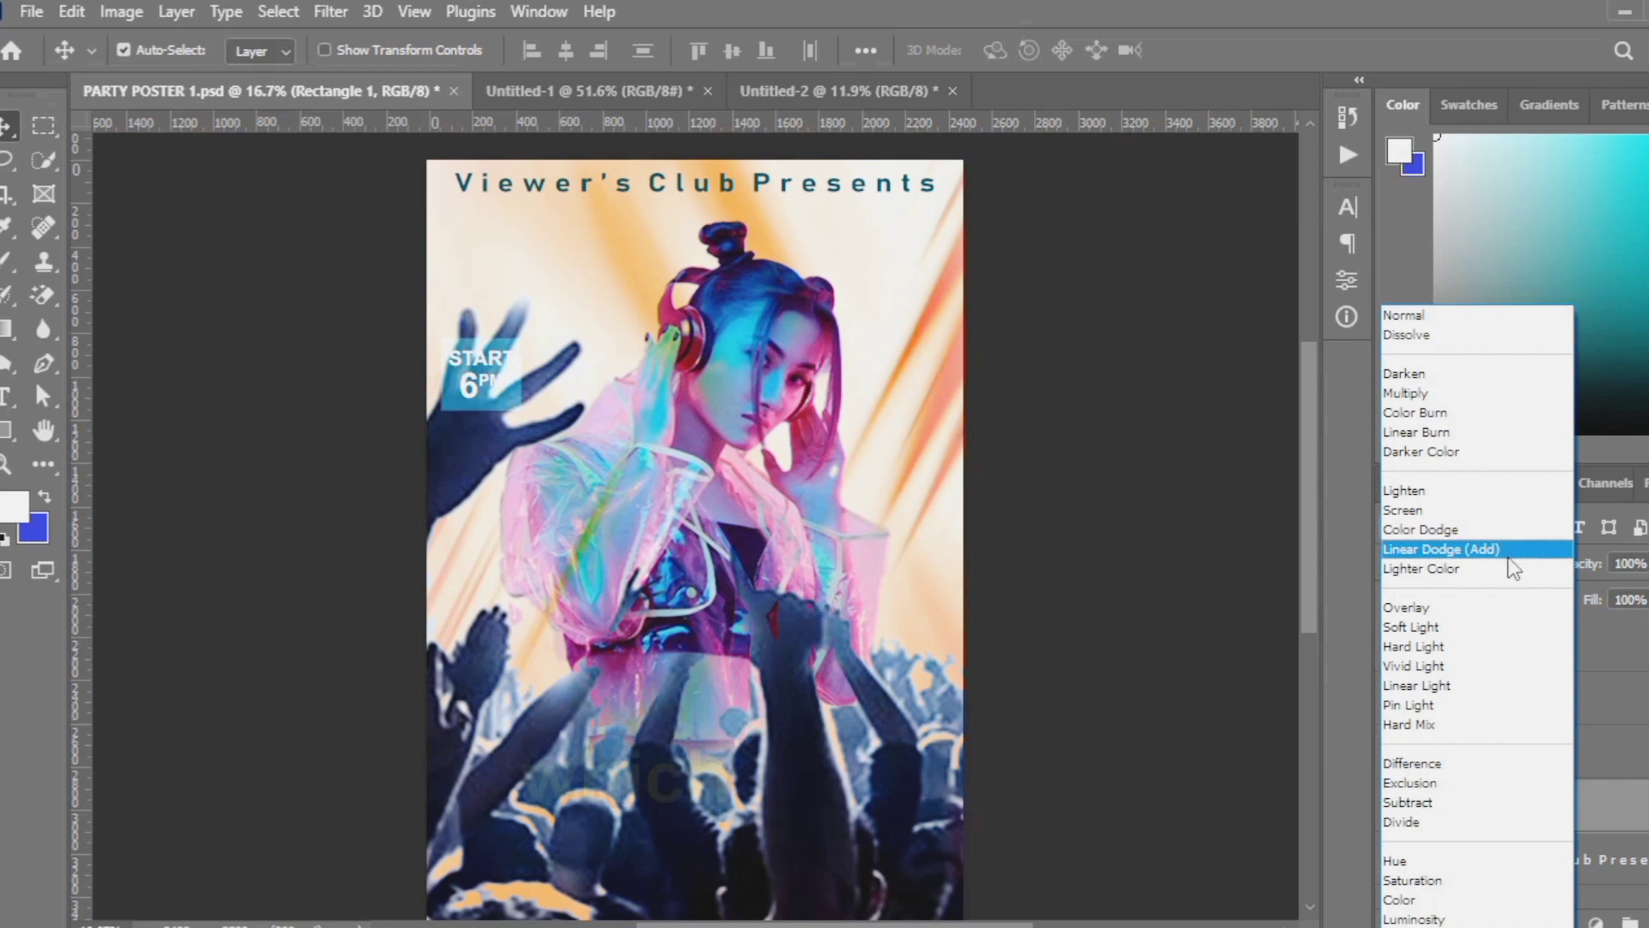
left_click(1458, 649)
Hide the "Viewer's Club Presents" text and the START 6PM badge layers in Untitled-1
left_click(595, 93)
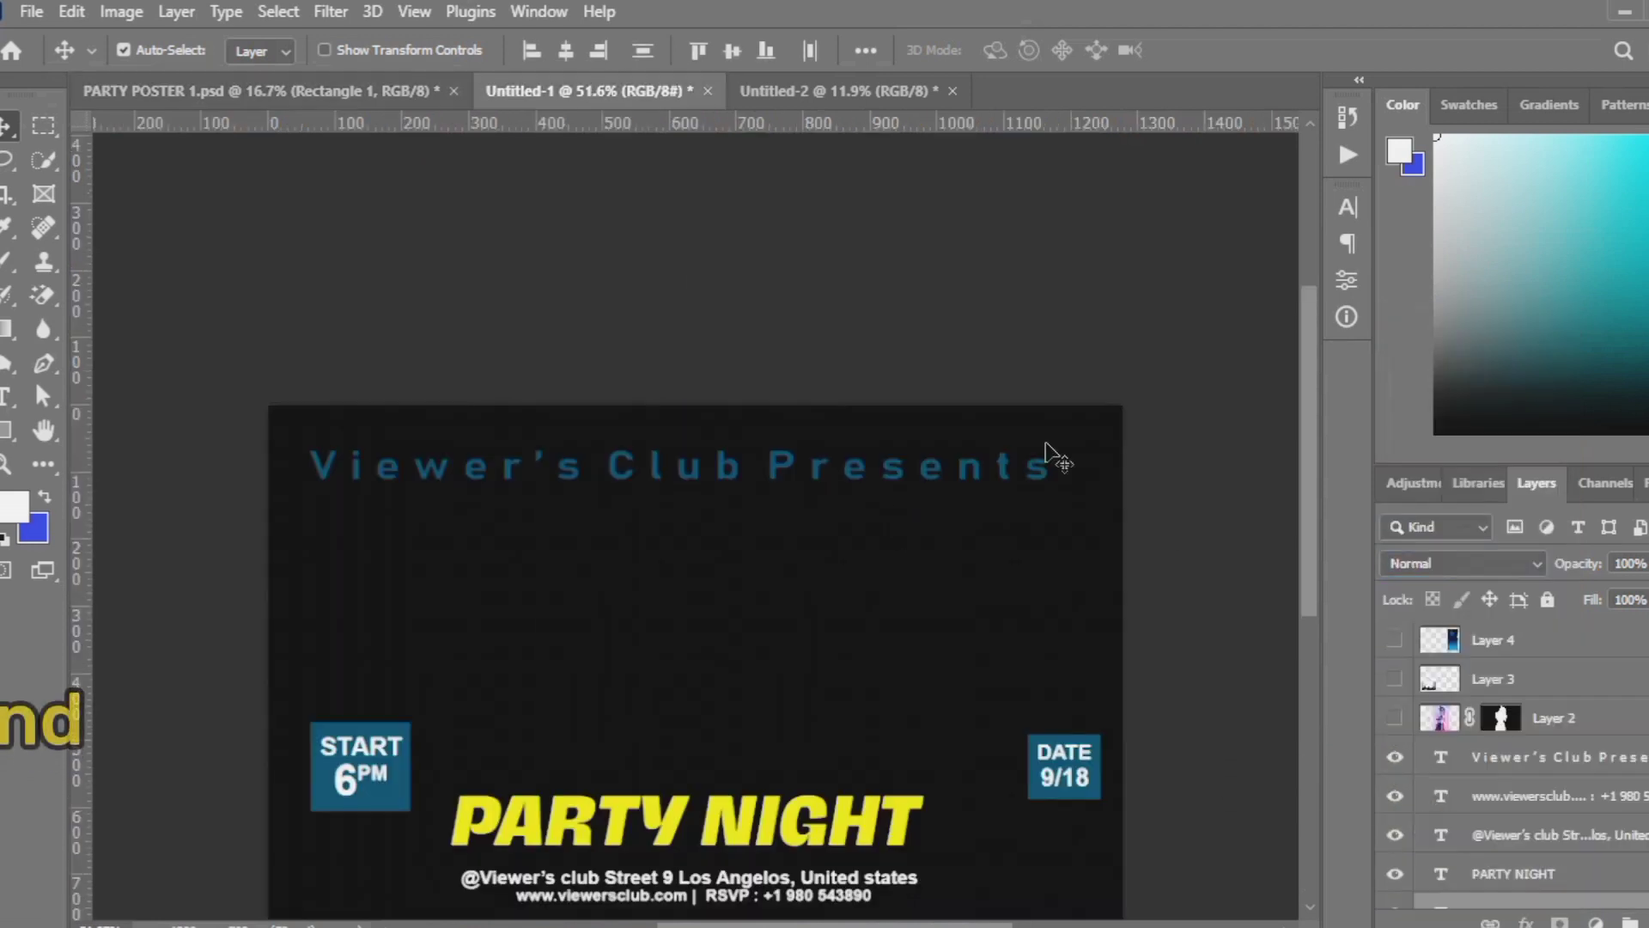
left_click(1395, 756)
scroll(1390, 807, "down", 3)
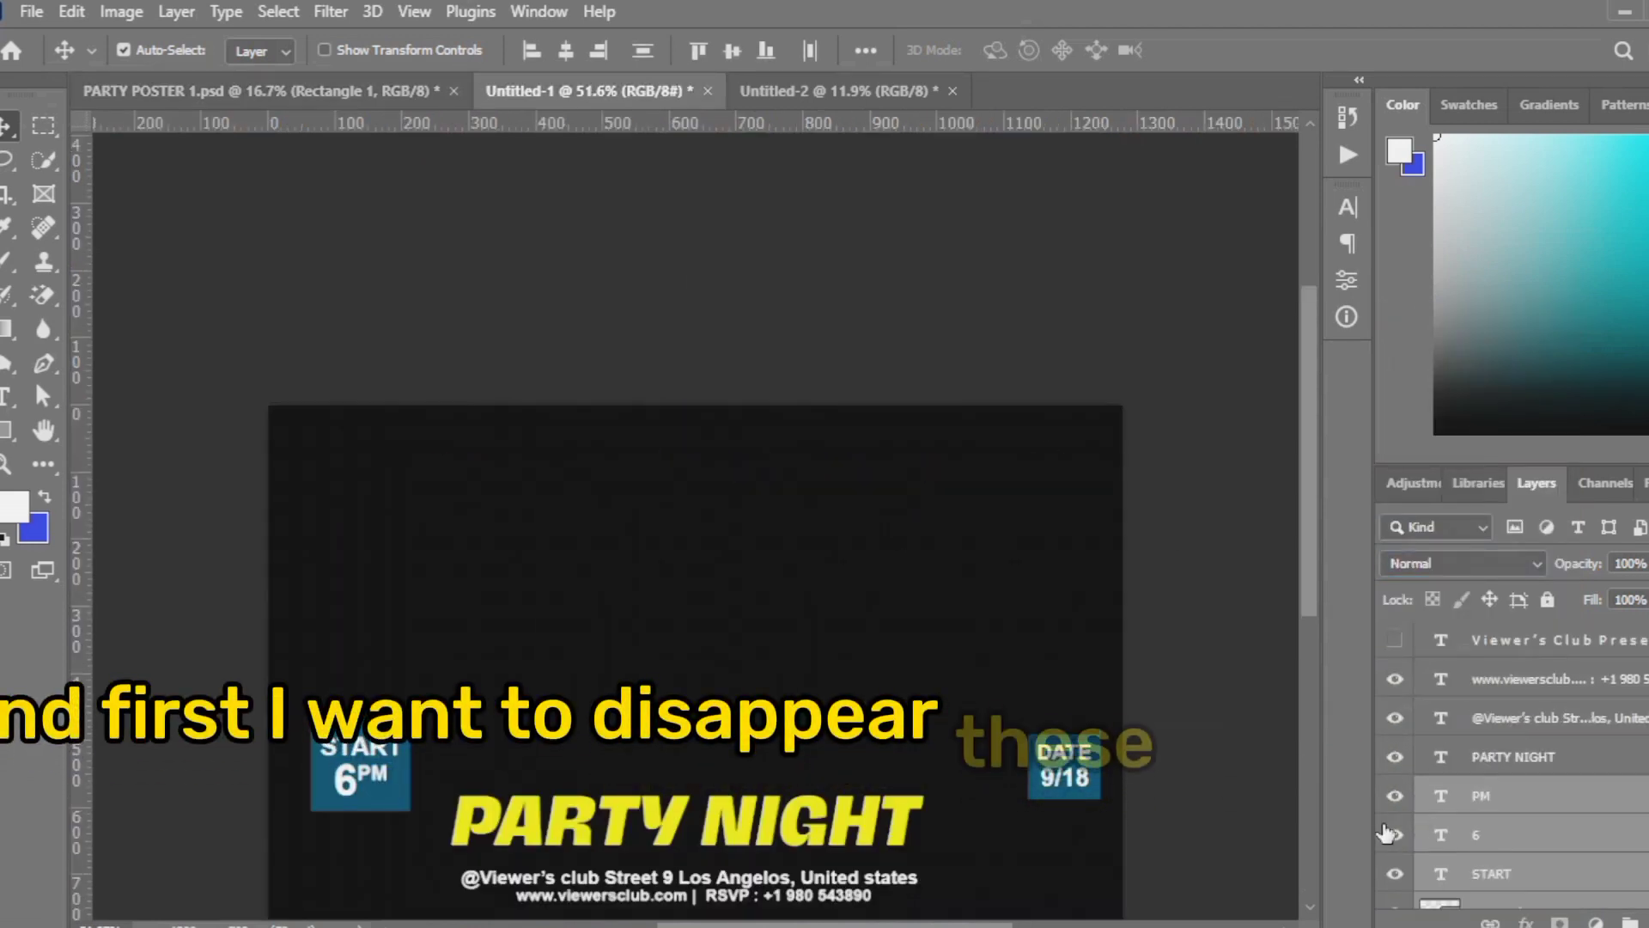
left_click(1395, 836)
left_click(1394, 874)
scroll(1404, 846, "down", 2)
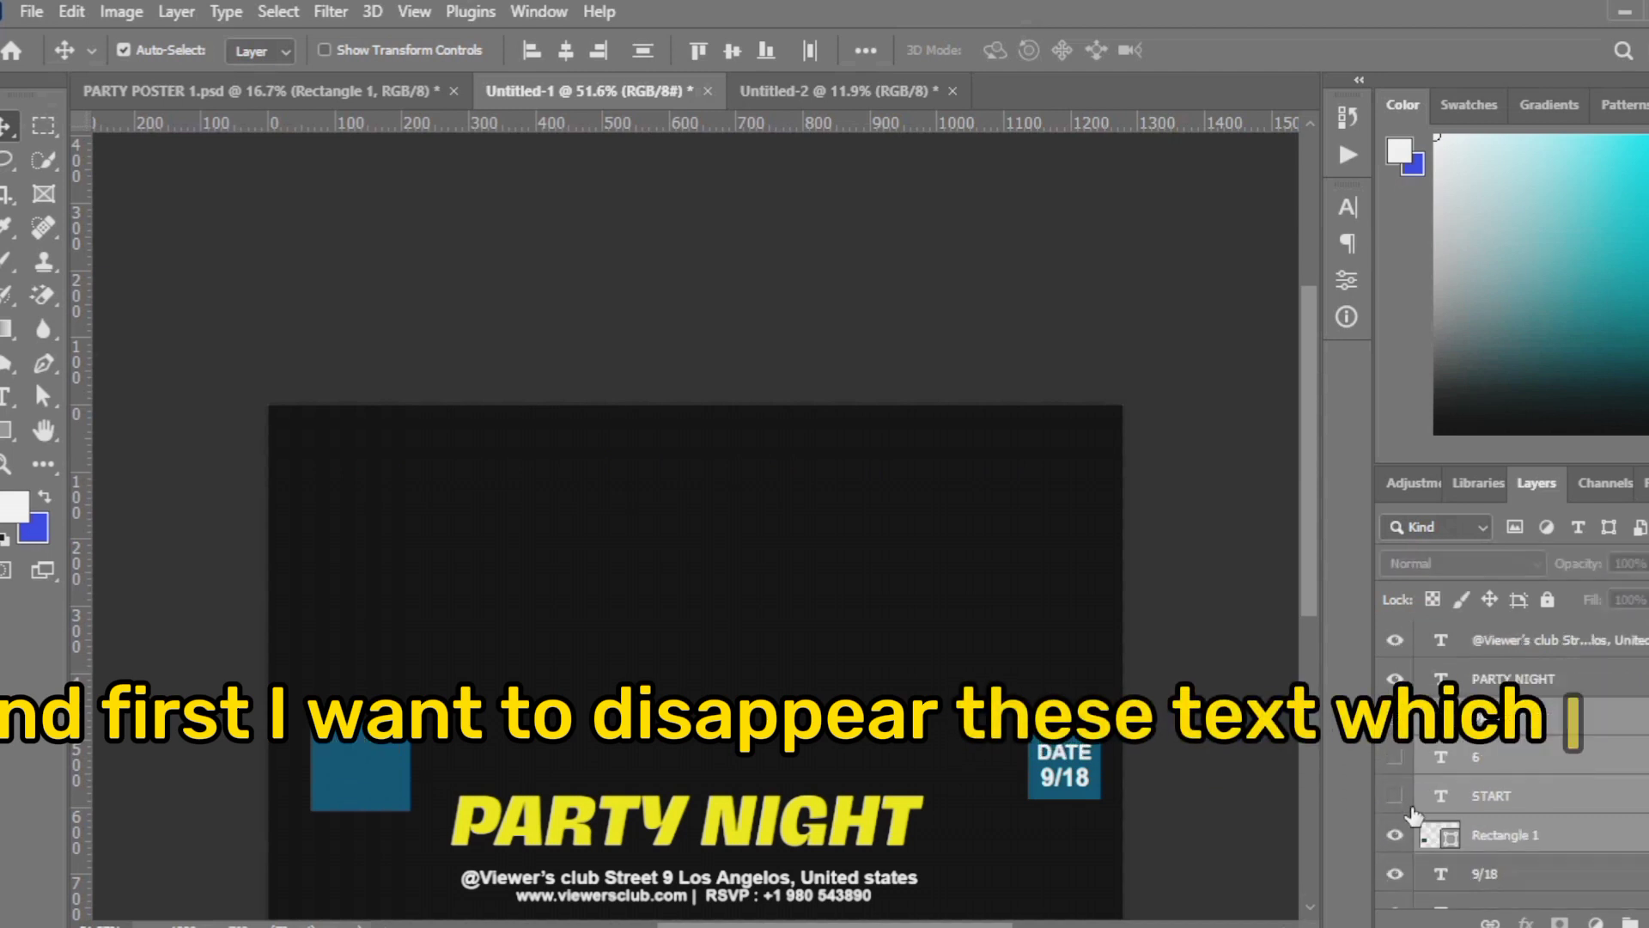
left_click(1395, 838)
scroll(1443, 799, "down", 3)
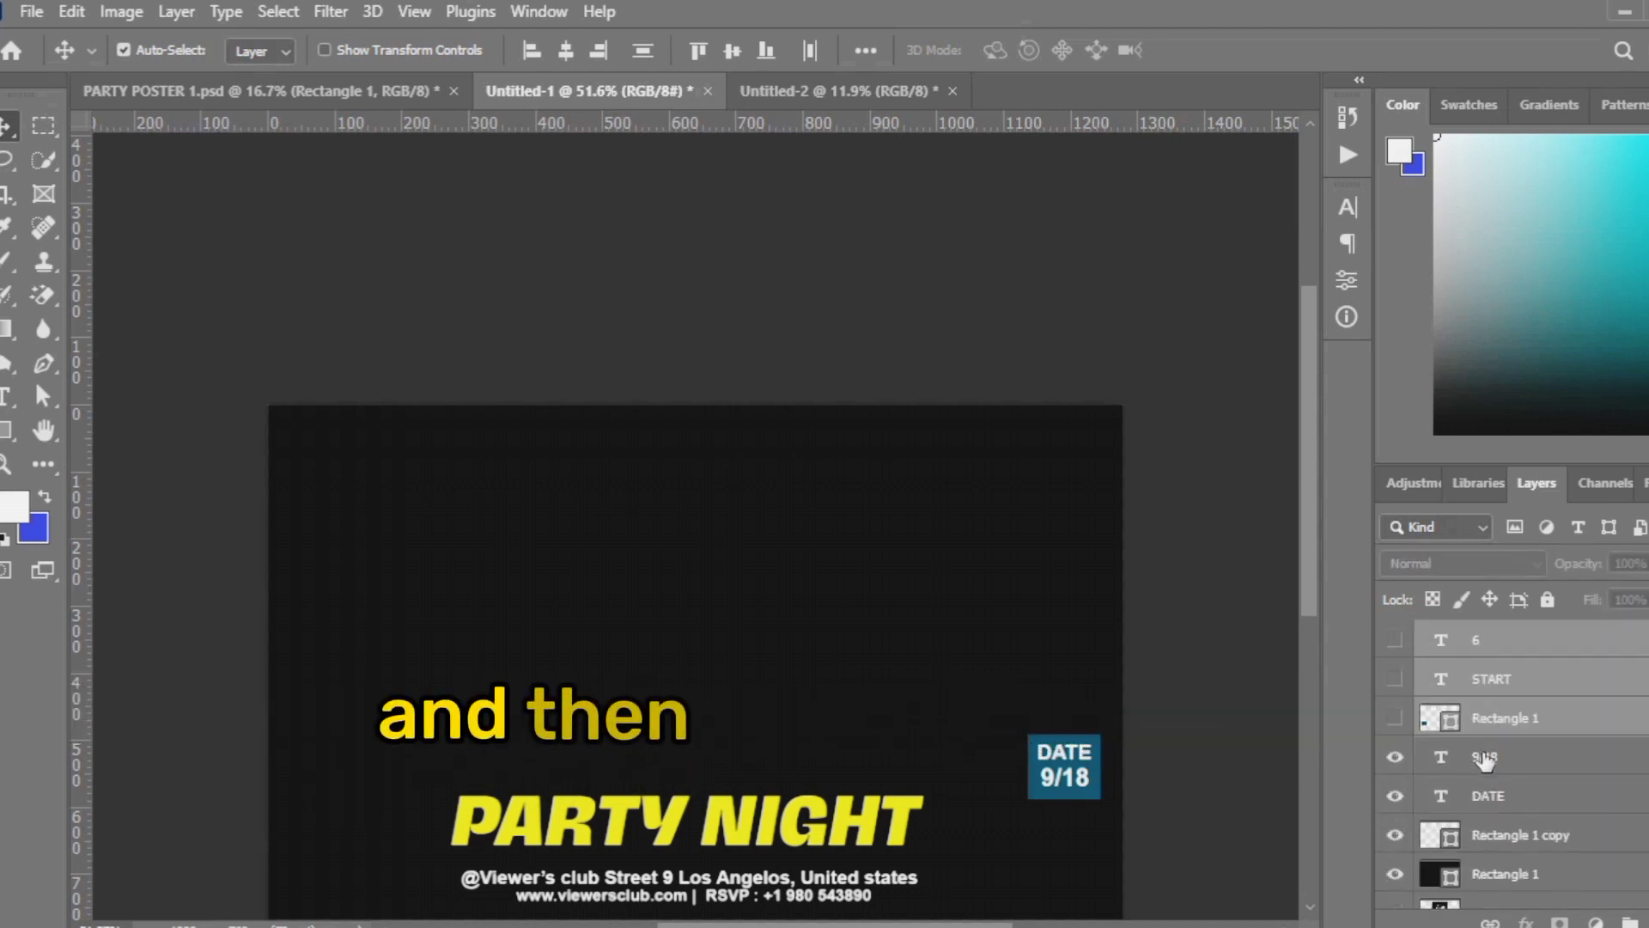
Copy the DATE 9/18 text layers and their rectangle from Untitled-1 to the poster's right edge
left_click(1484, 767)
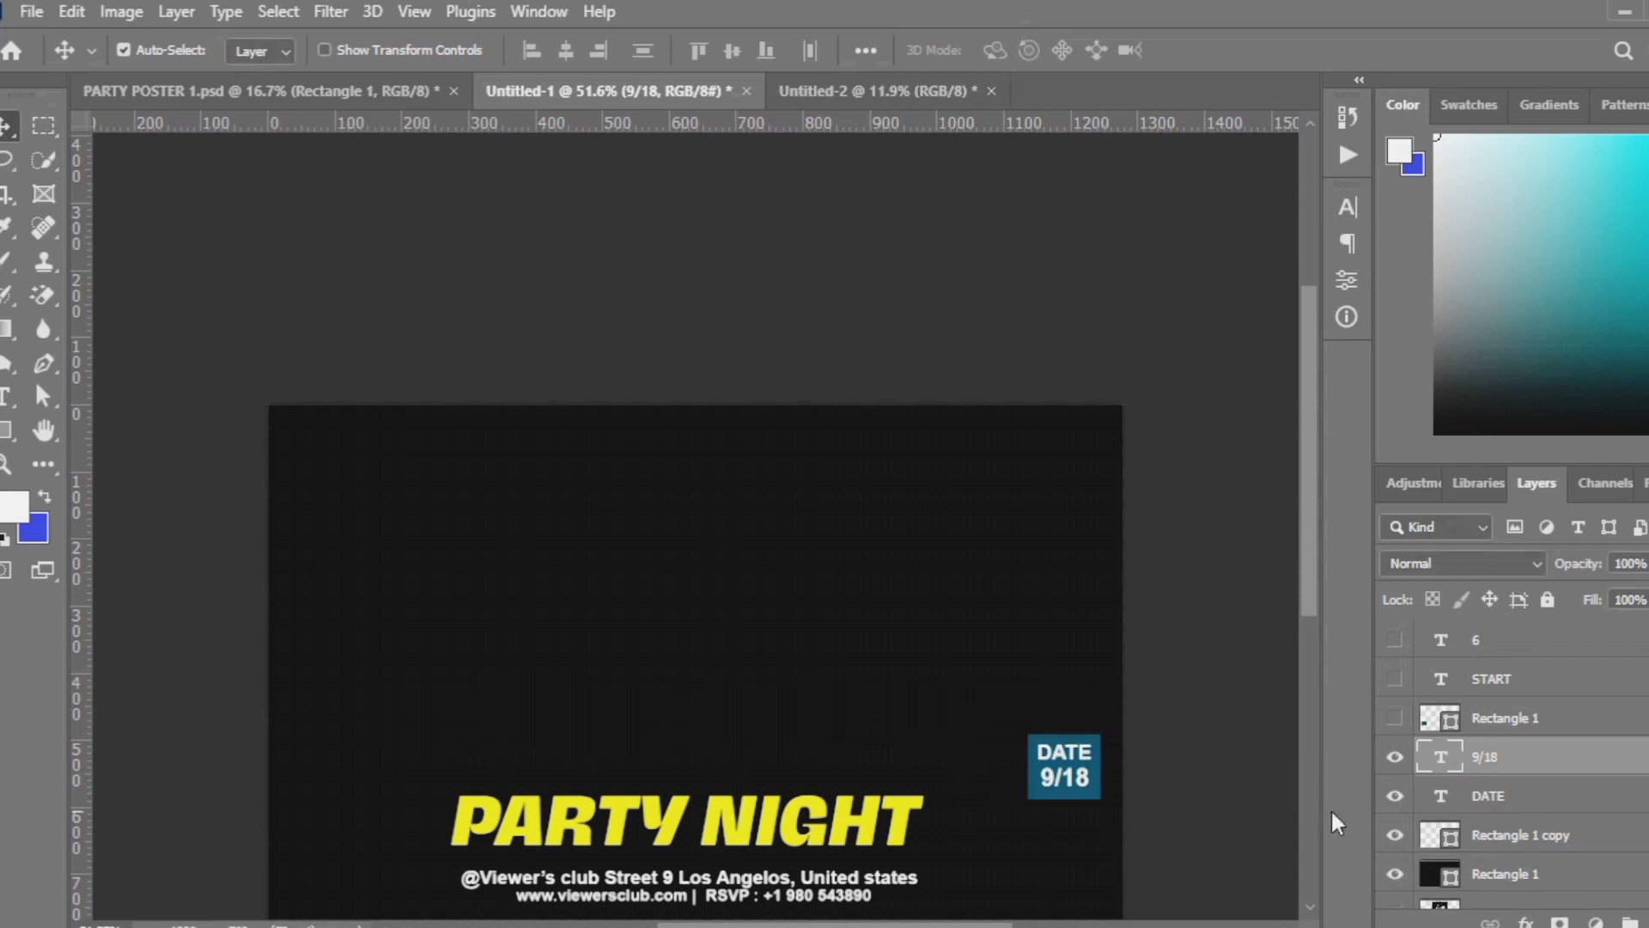
scroll(1474, 836, "down", 2)
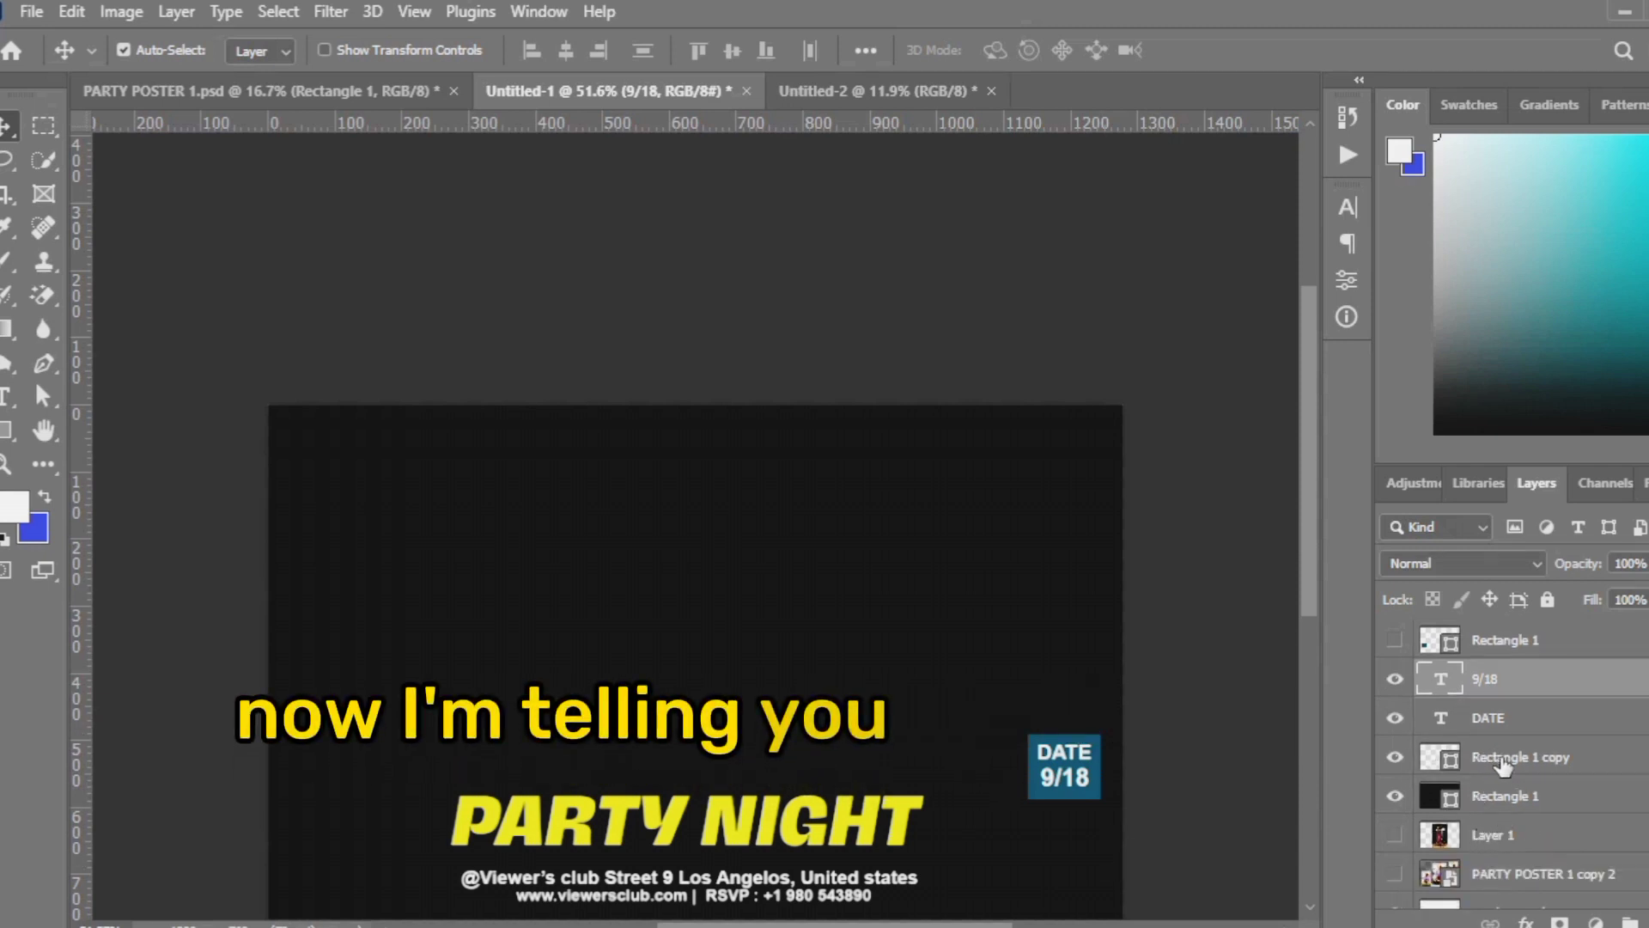
left_click(1500, 760, "shift")
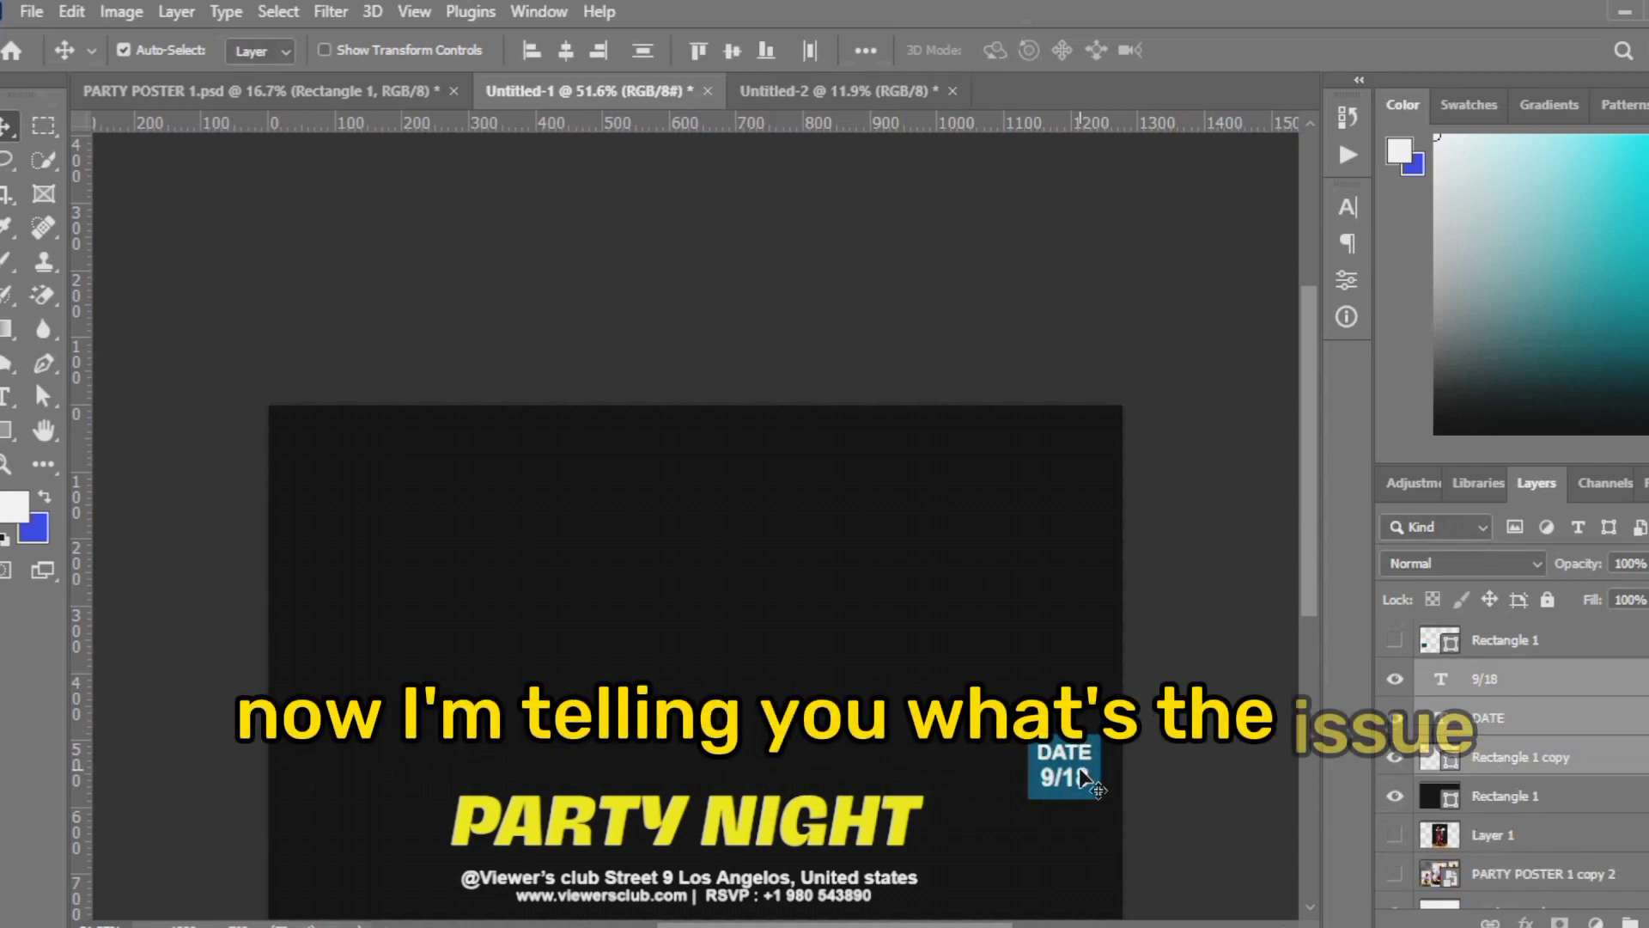
left_click_drag(1065, 767, 935, 550)
Scale the DATE 9/18 badge to 342% and move it fully inside the poster's right edge
key("ctrl+t")
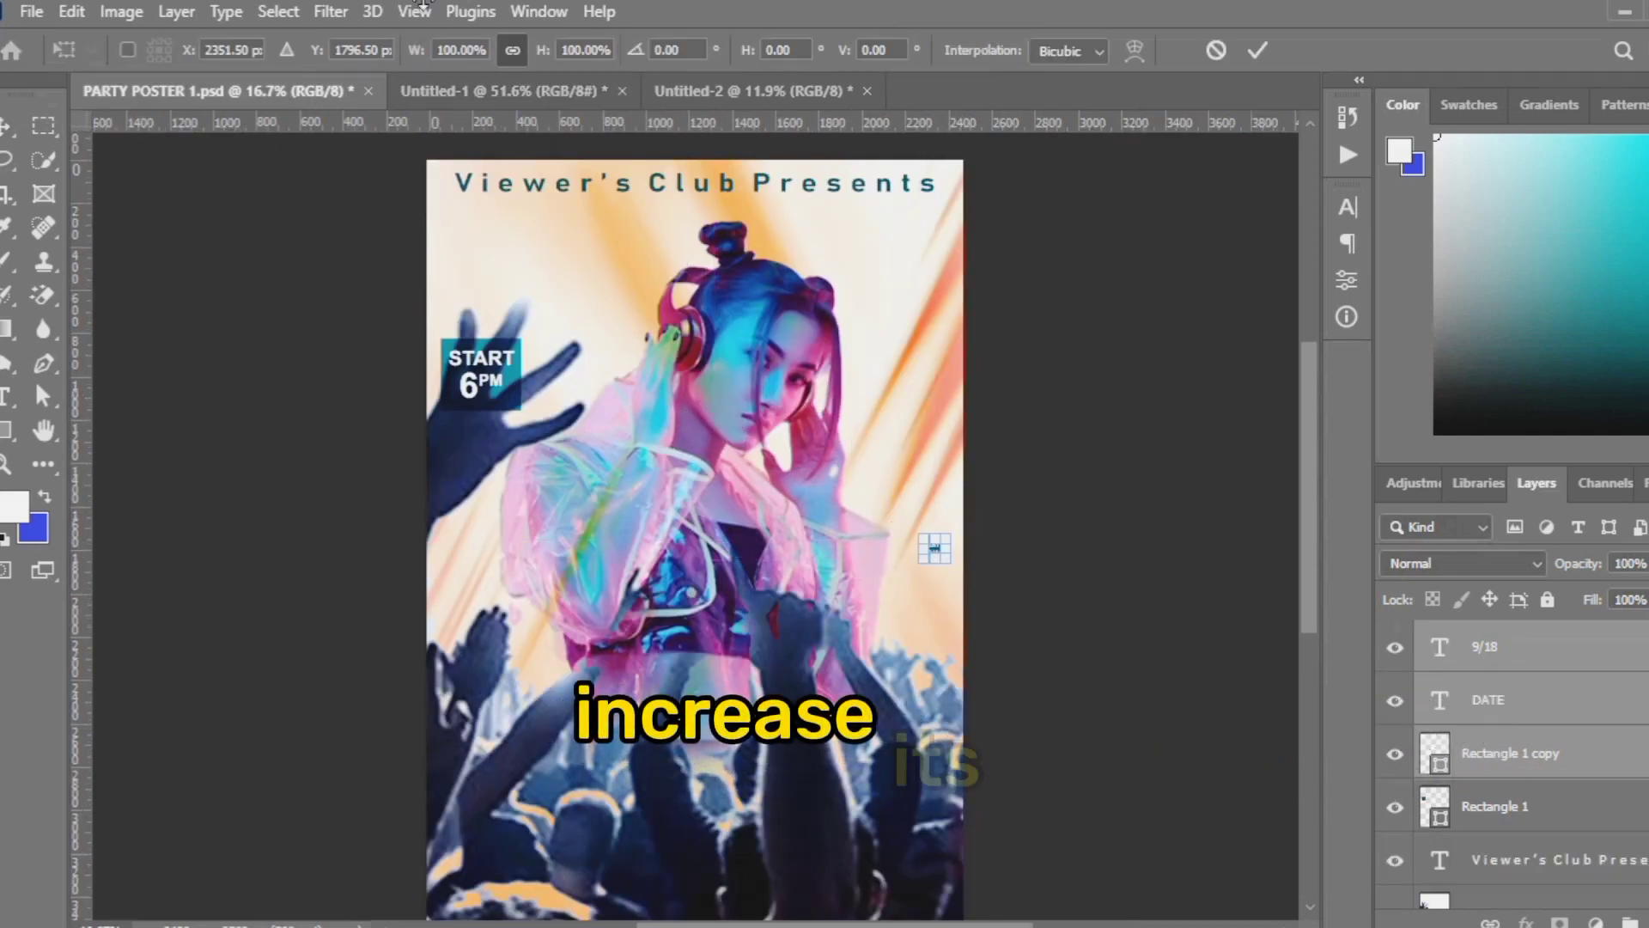
left_click_drag(546, 53, 857, 265)
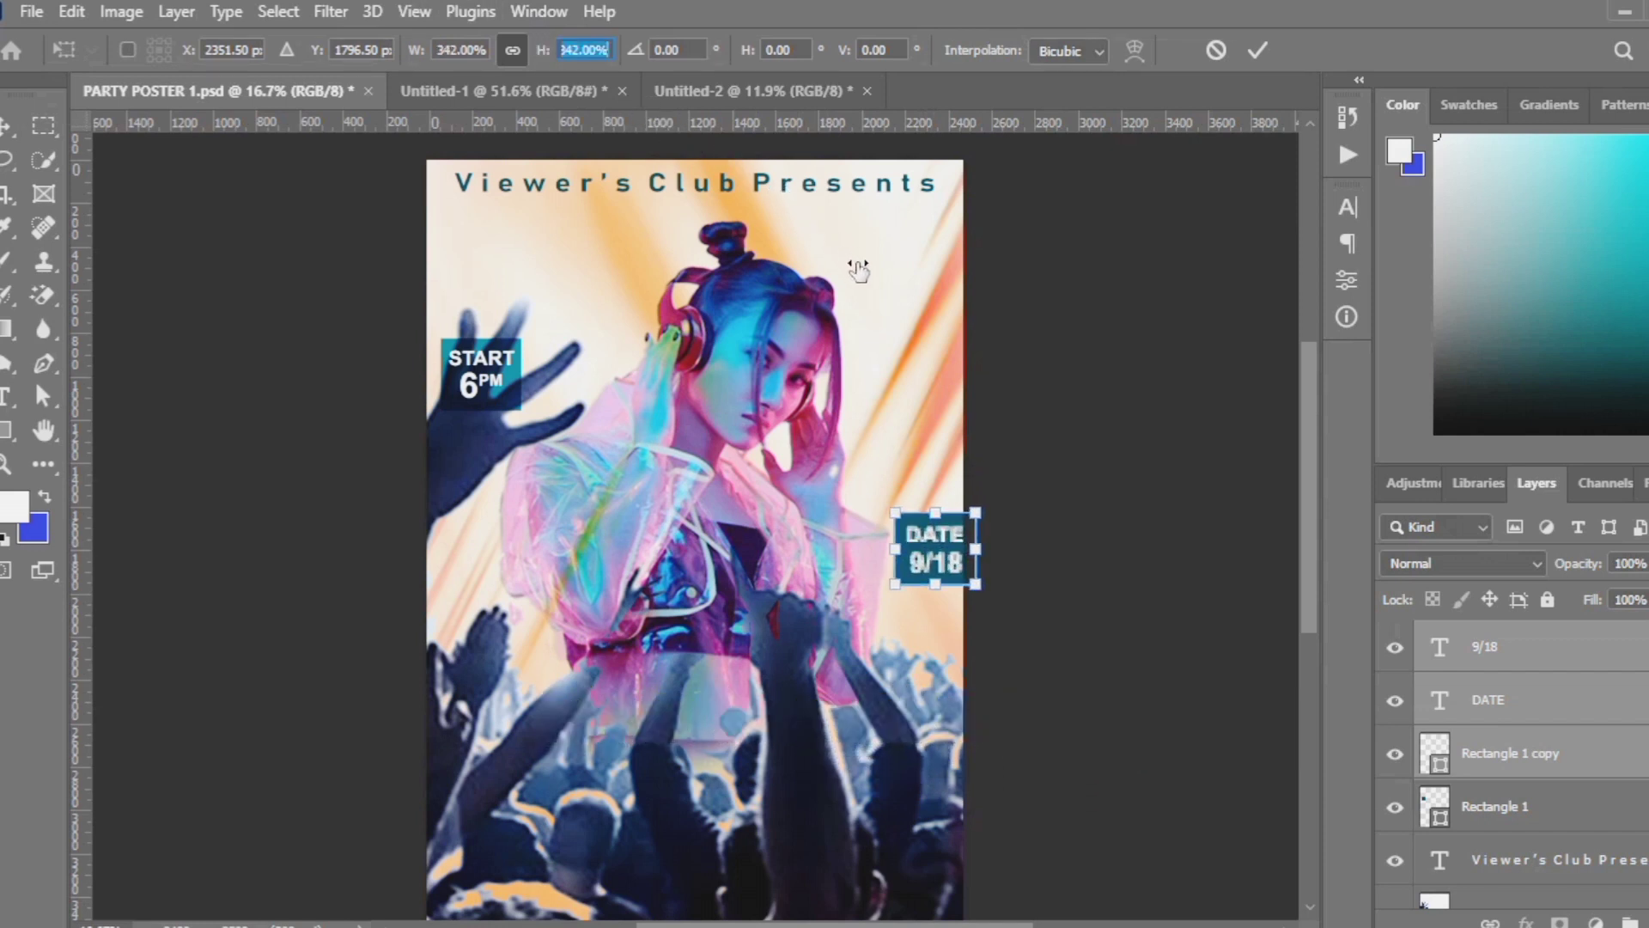
left_click(1257, 50)
left_click_drag(949, 540, 921, 560)
Set the blend mode of the DATE badge's rectangle to Hard Light
left_click(910, 571)
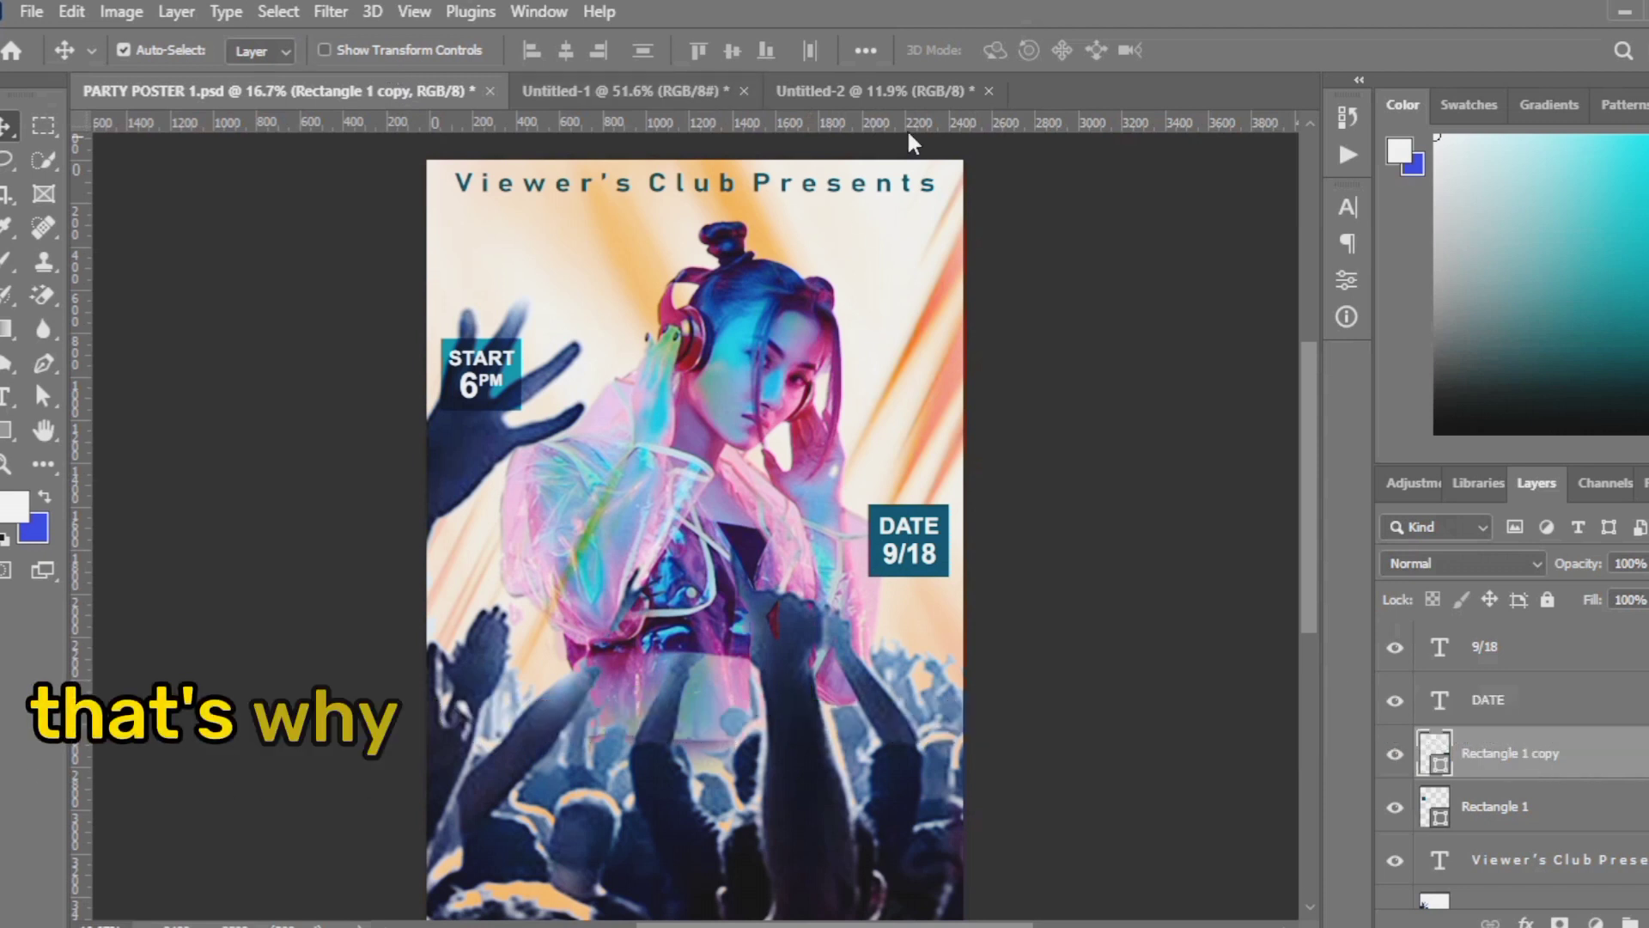
left_click(1537, 565)
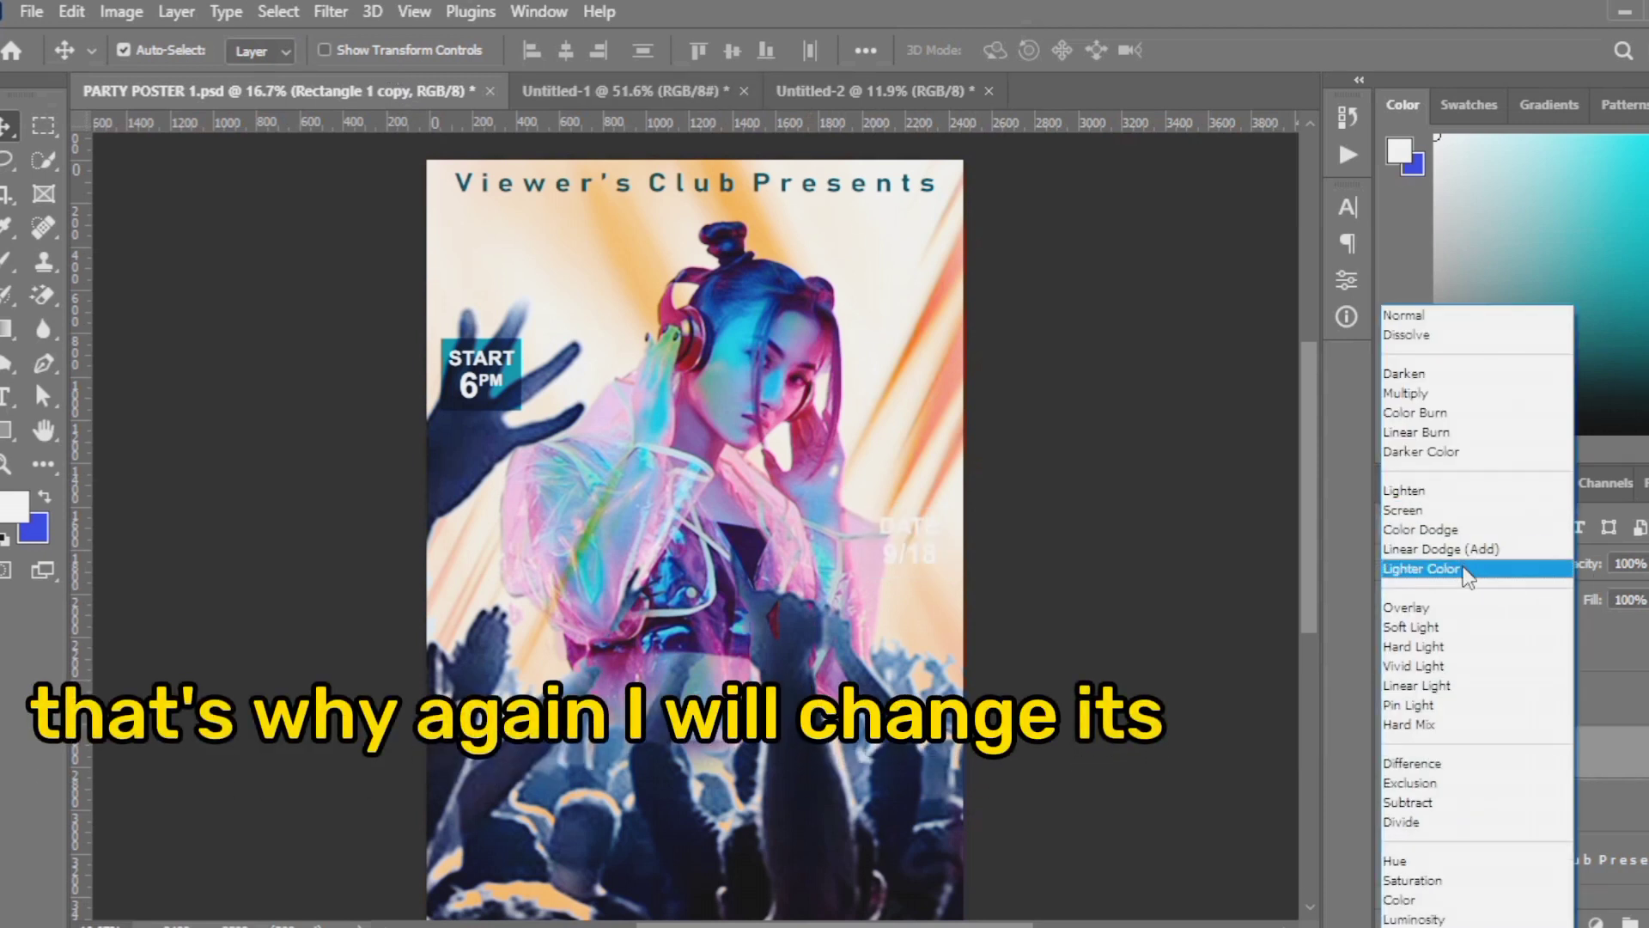
left_click(1443, 645)
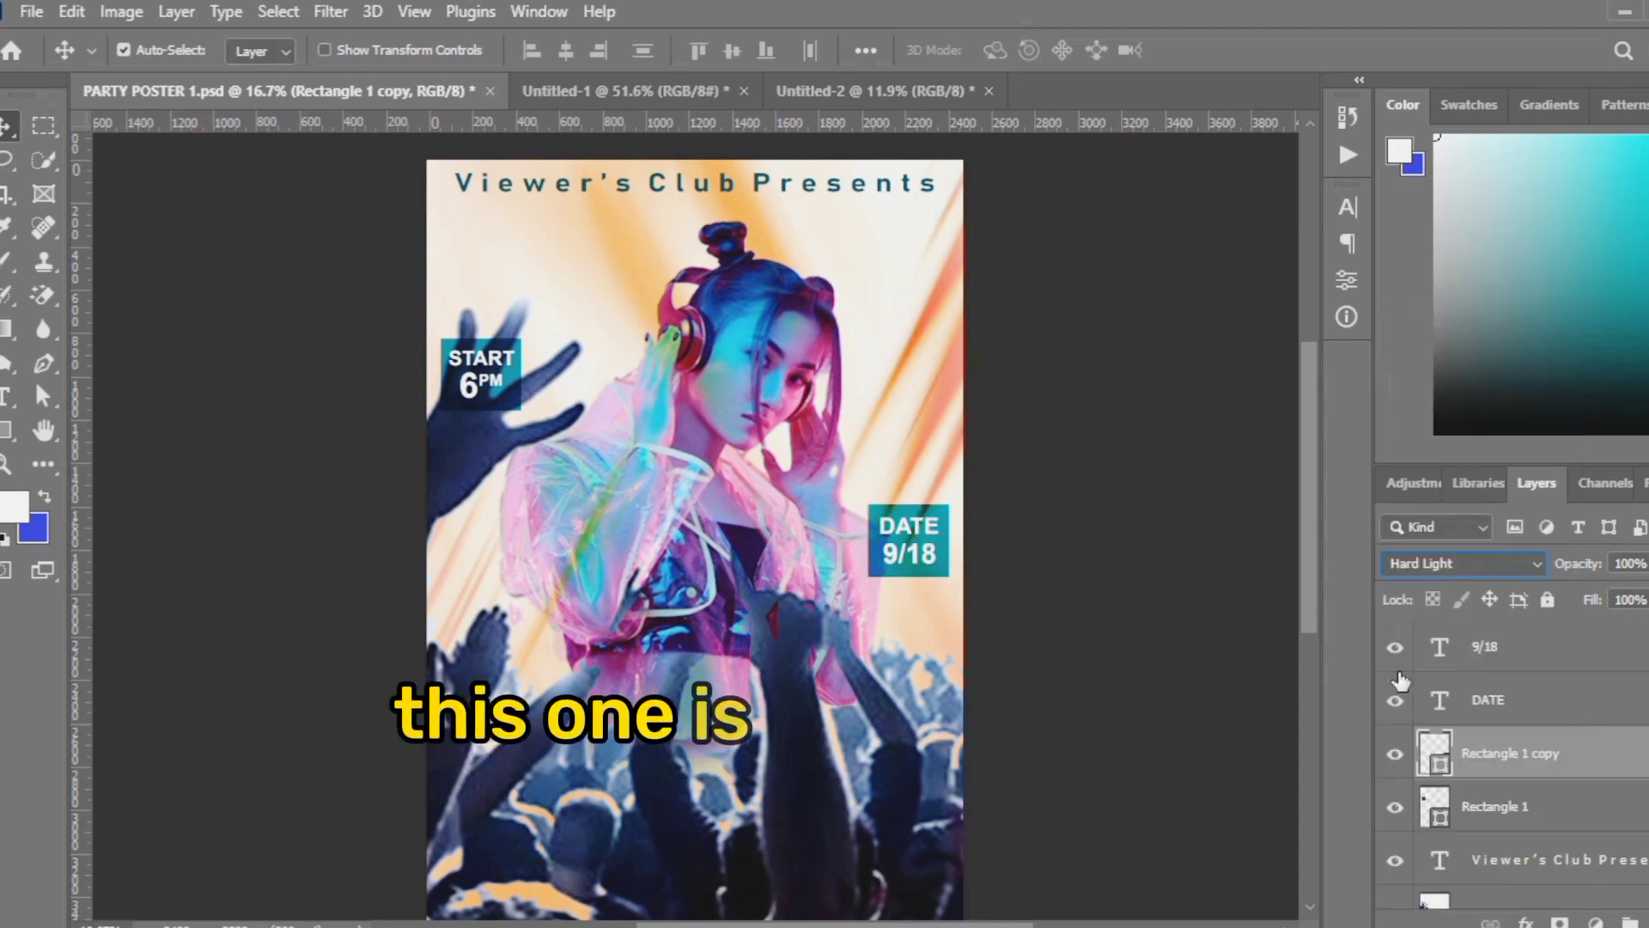
Hide the DATE 9/18 text layers and their rectangle in Untitled-1
left_click(617, 92)
scroll(1512, 756, "down", 2)
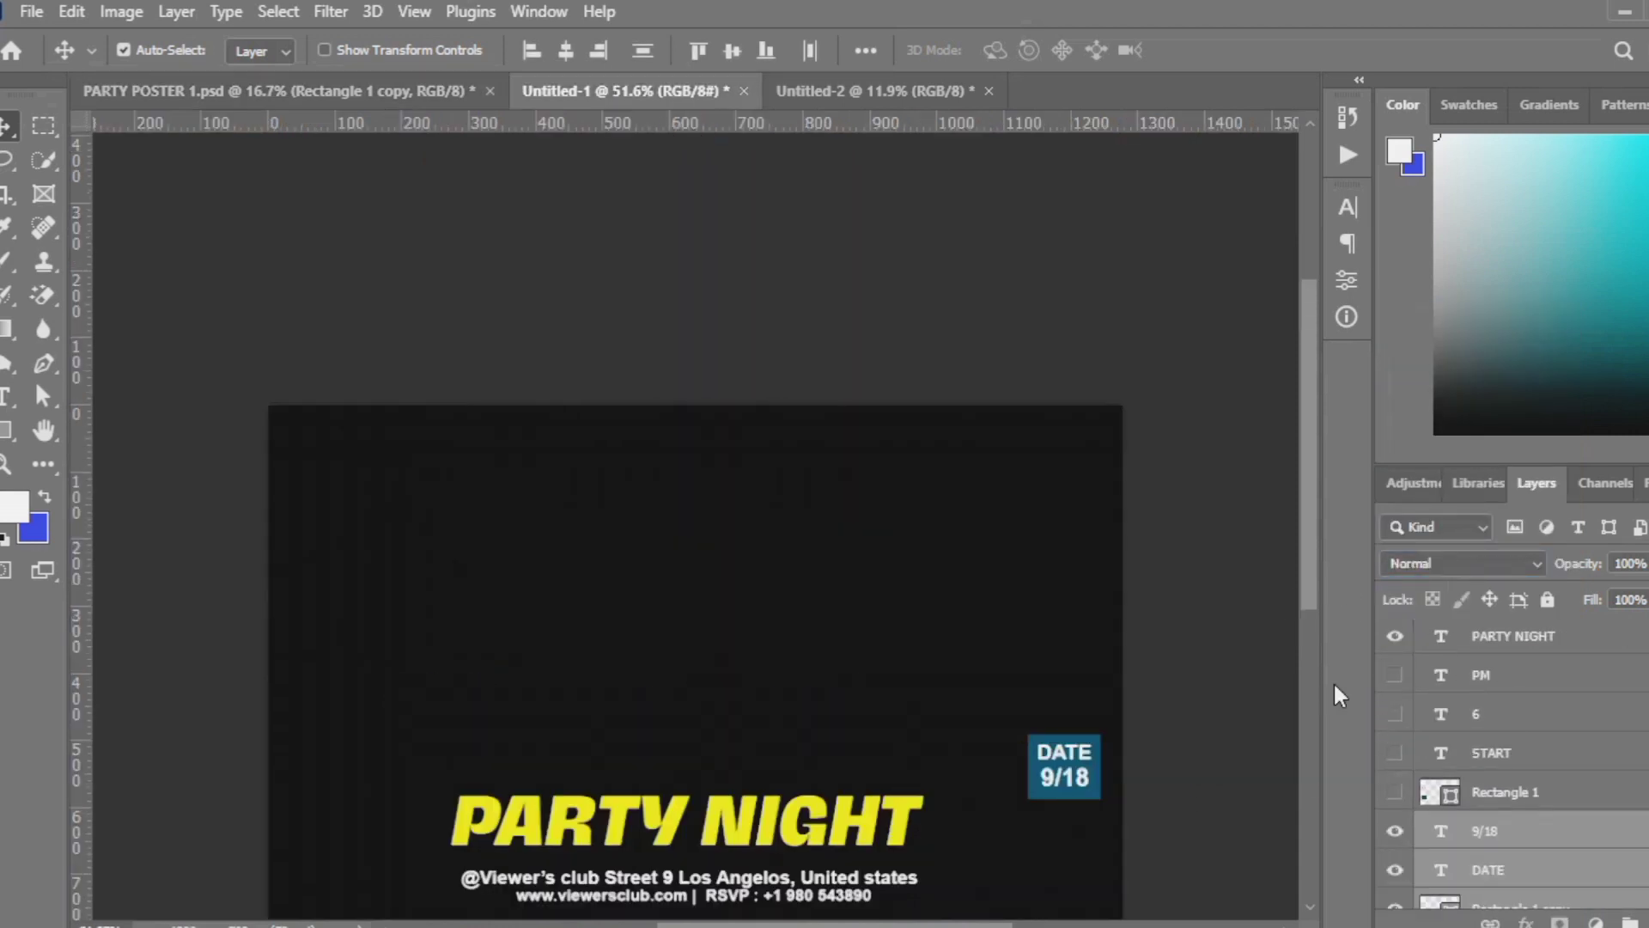
left_click(1397, 870)
scroll(1398, 859, "down", 2)
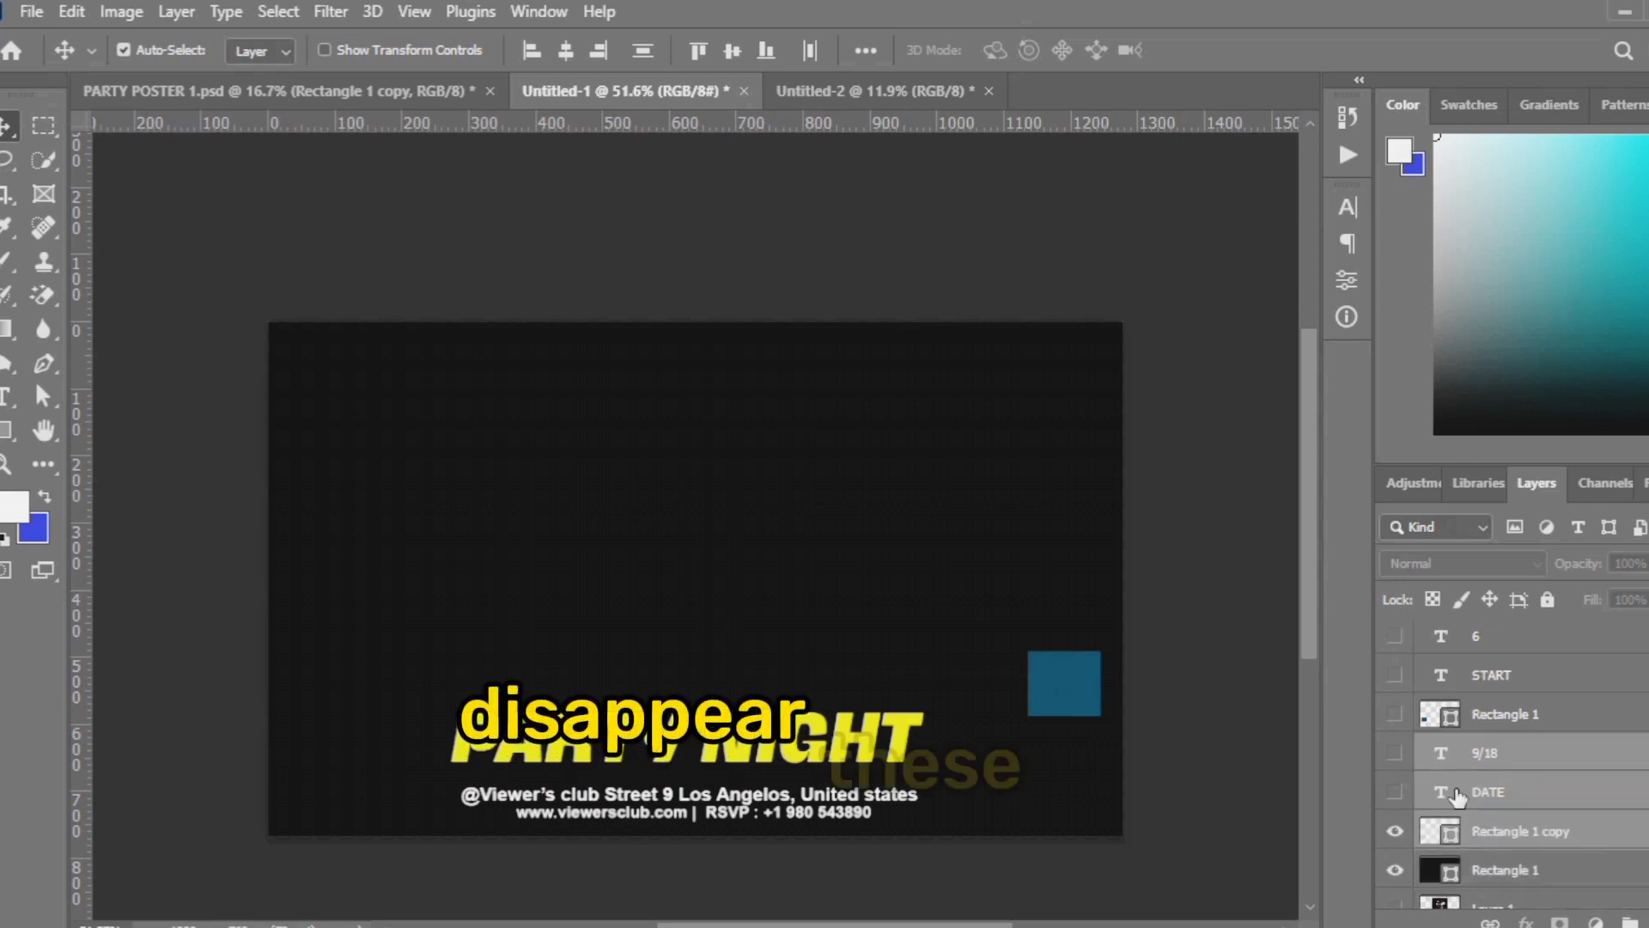
scroll(1499, 760, "up", 5)
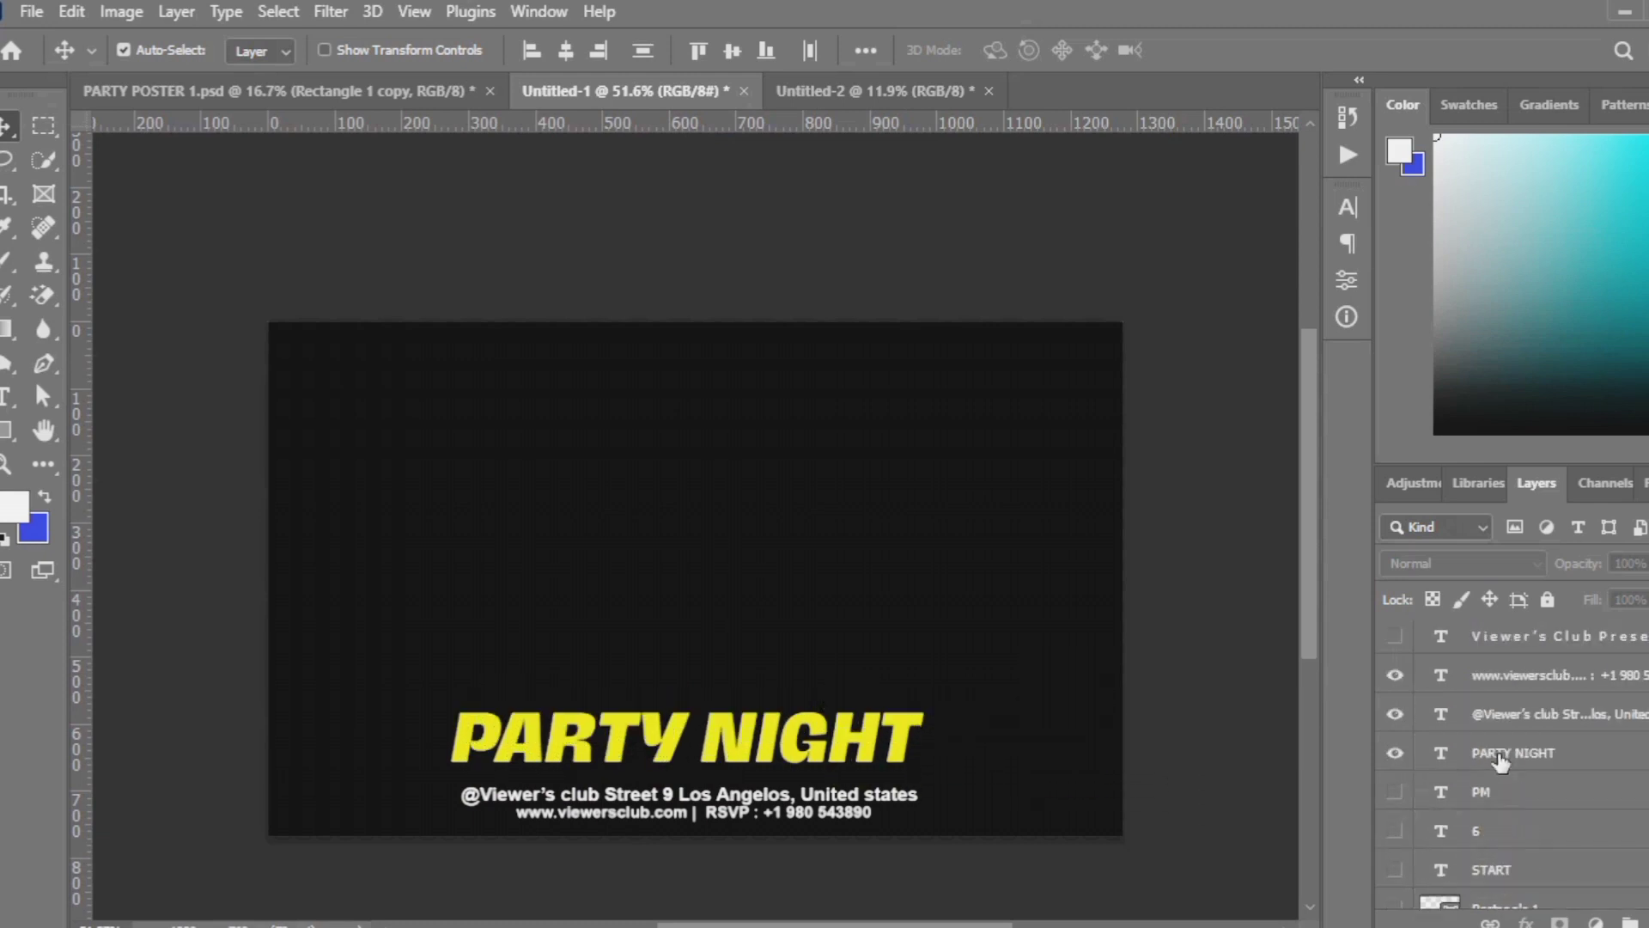
left_click(1500, 758)
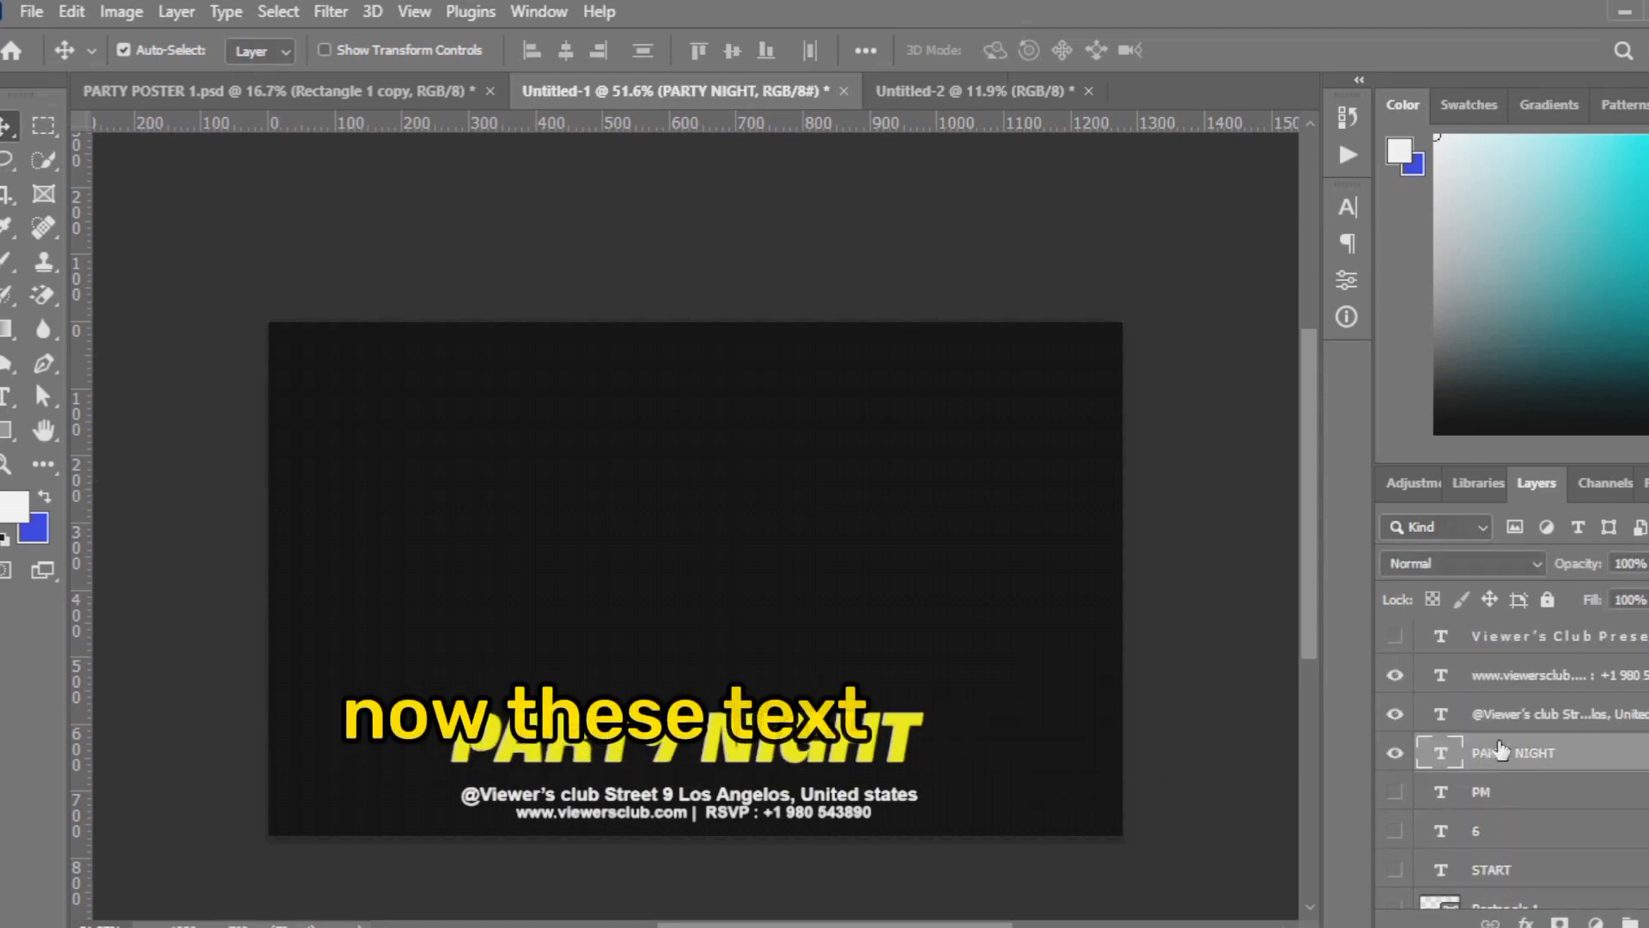
left_click_drag(697, 777, 685, 615)
key("ctrl+z")
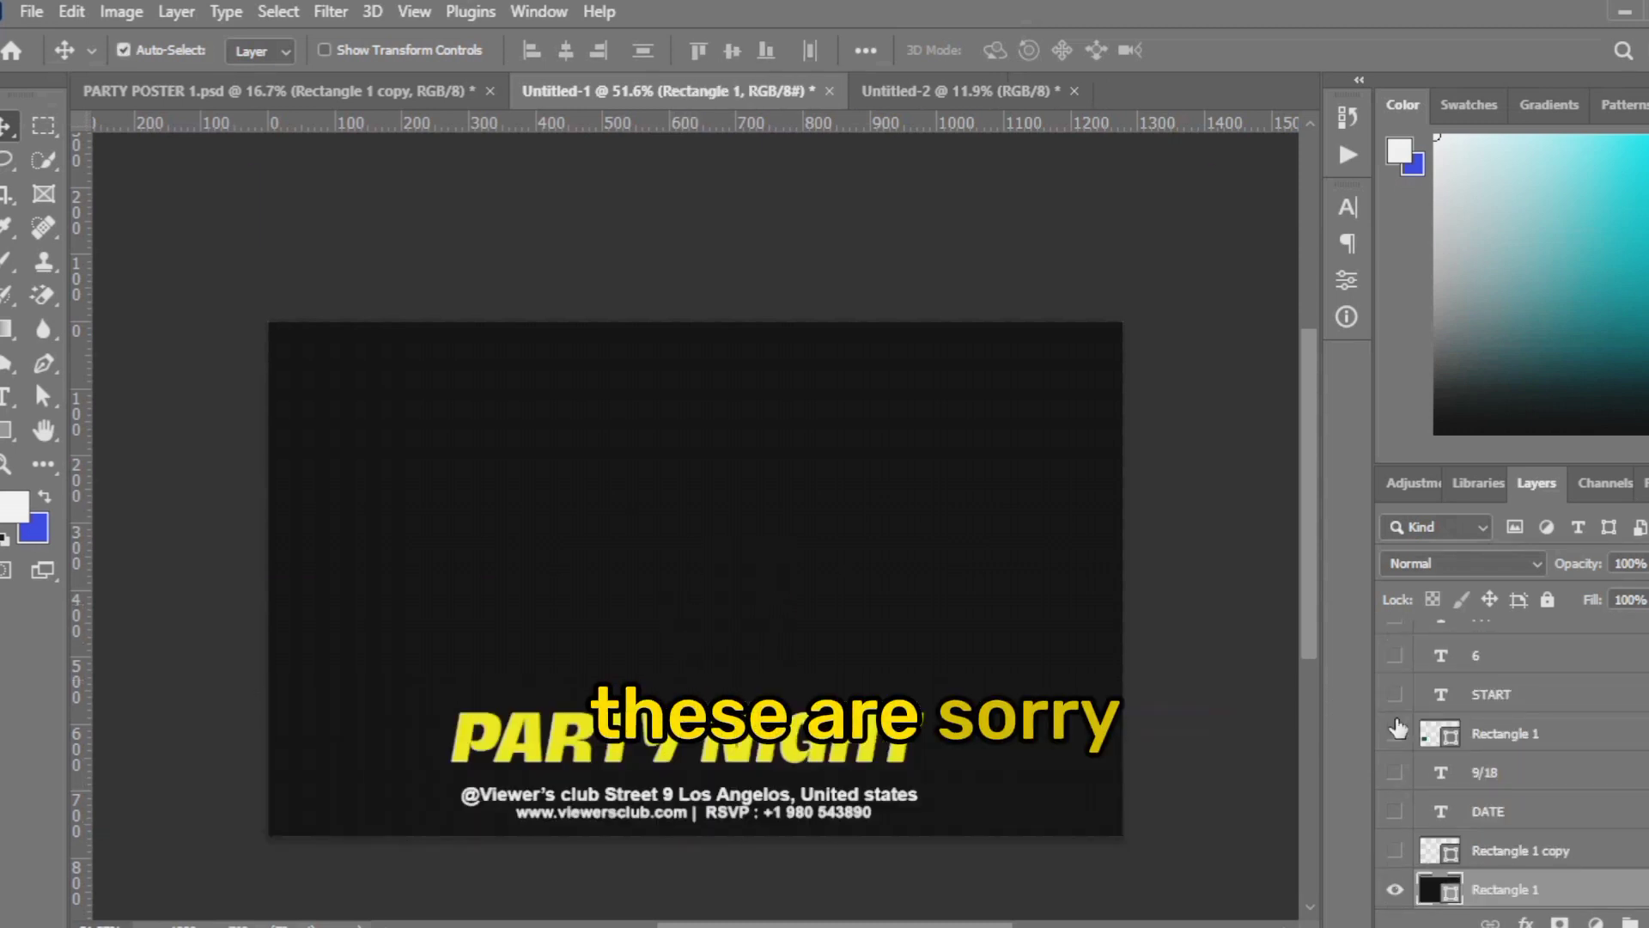
Copy the PARTY NIGHT title with the address and website/RSVP lines from Untitled-1 onto the crowd in the poster
scroll(1507, 795, "up", 3)
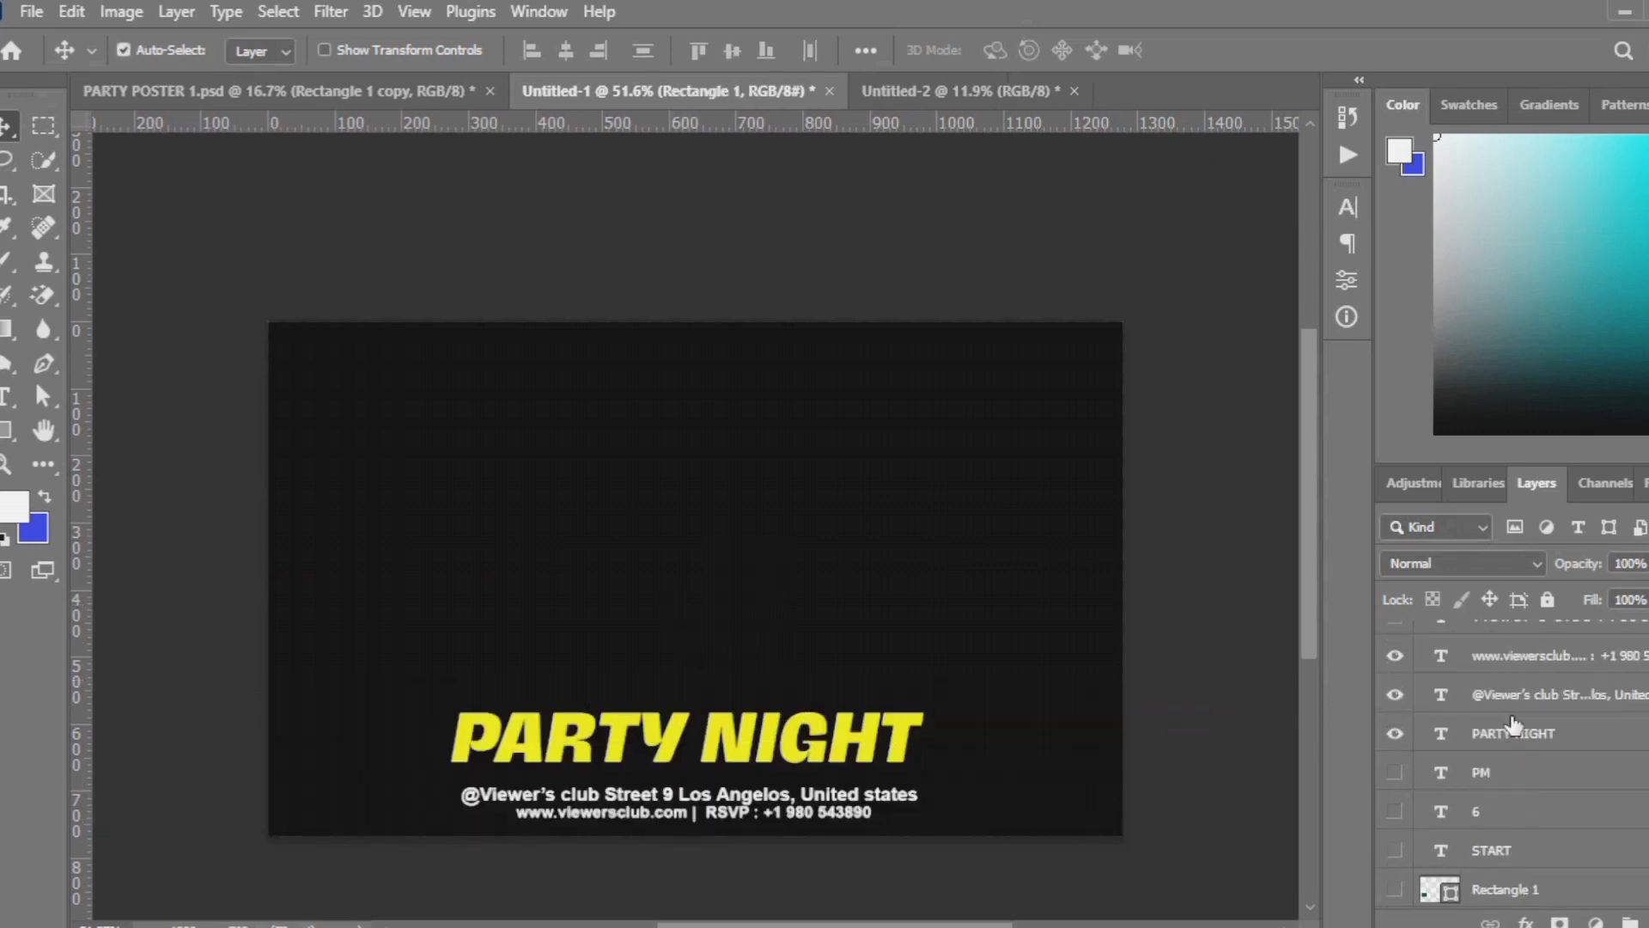
left_click(1529, 728)
scroll(1524, 717, "up", 2)
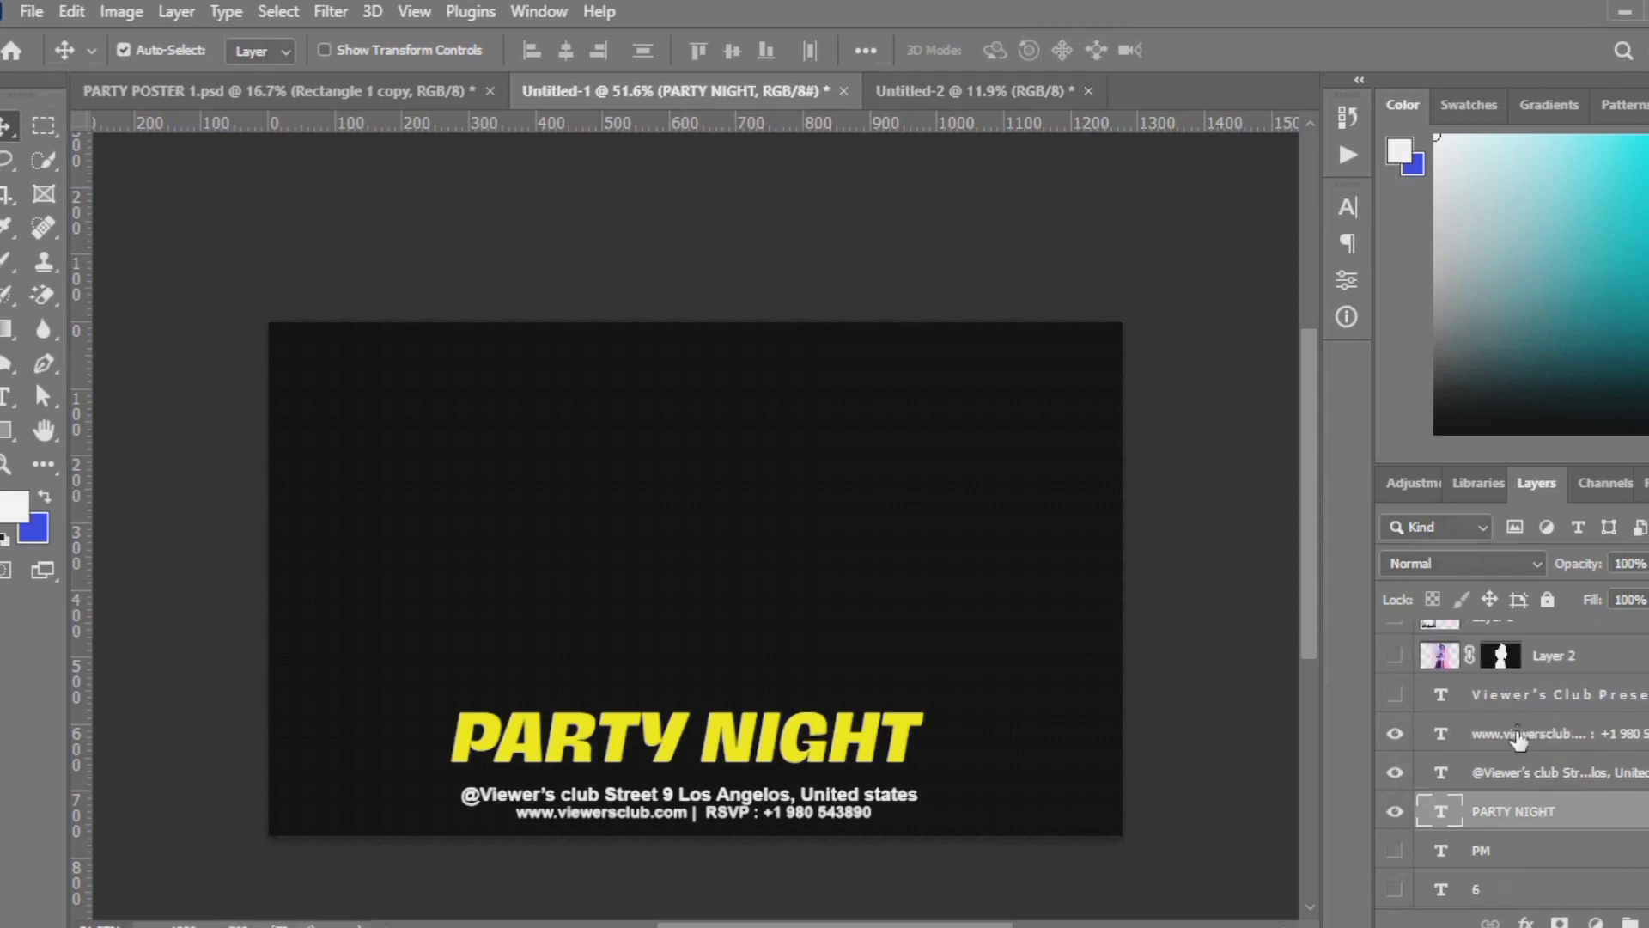
left_click(1512, 732, "shift")
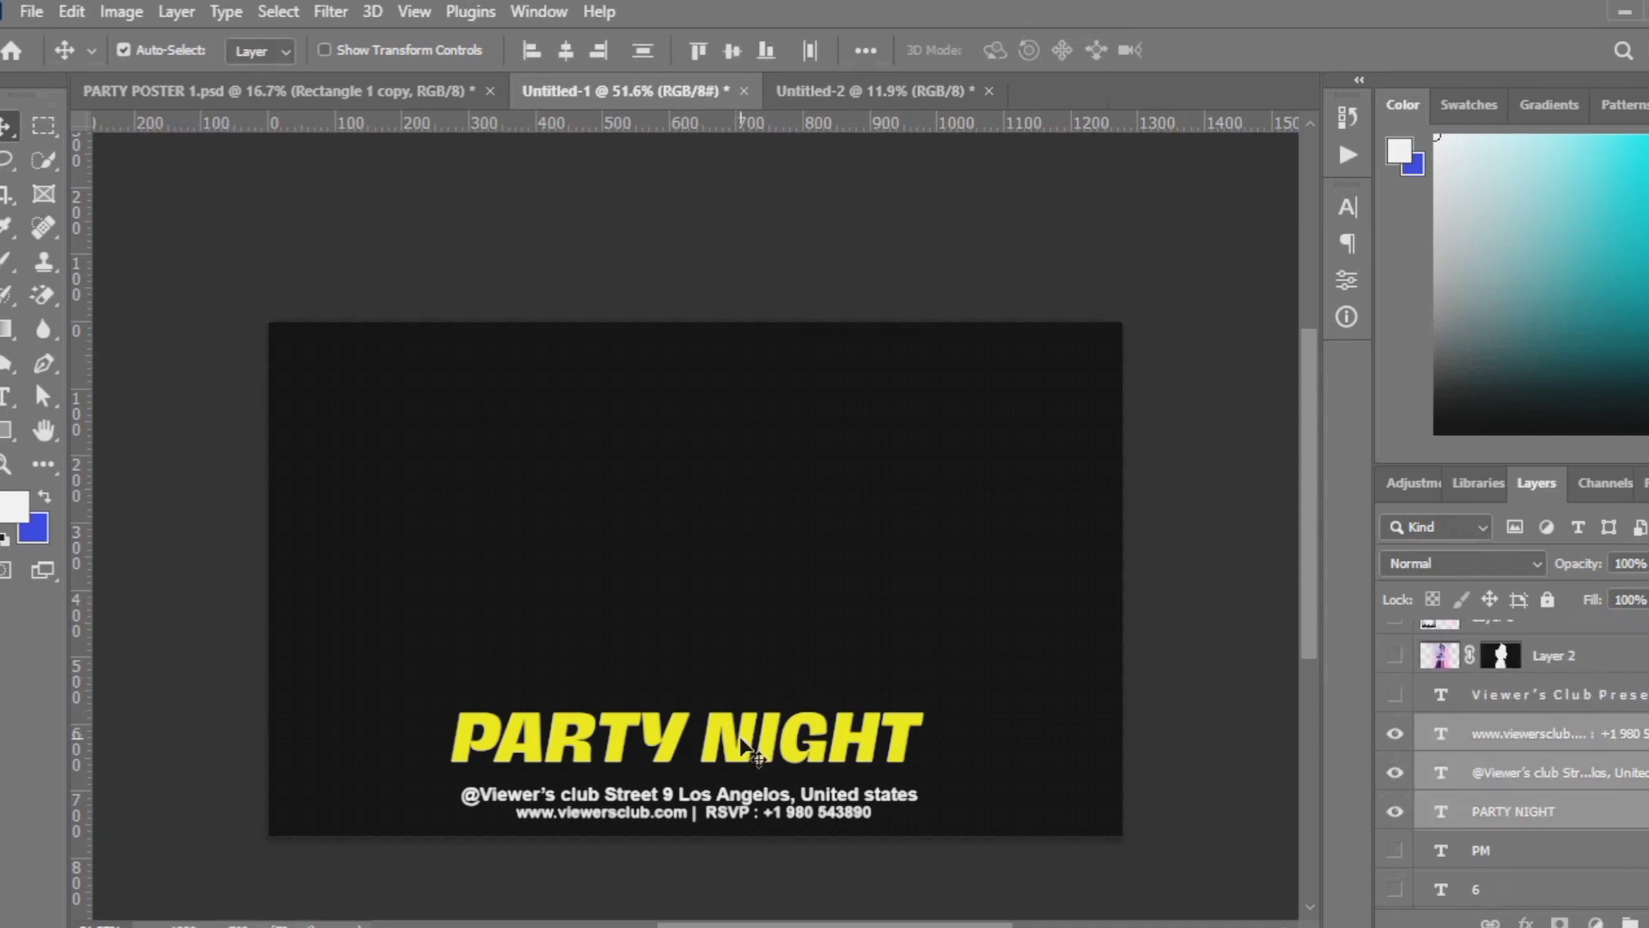
left_click_drag(751, 756, 635, 654)
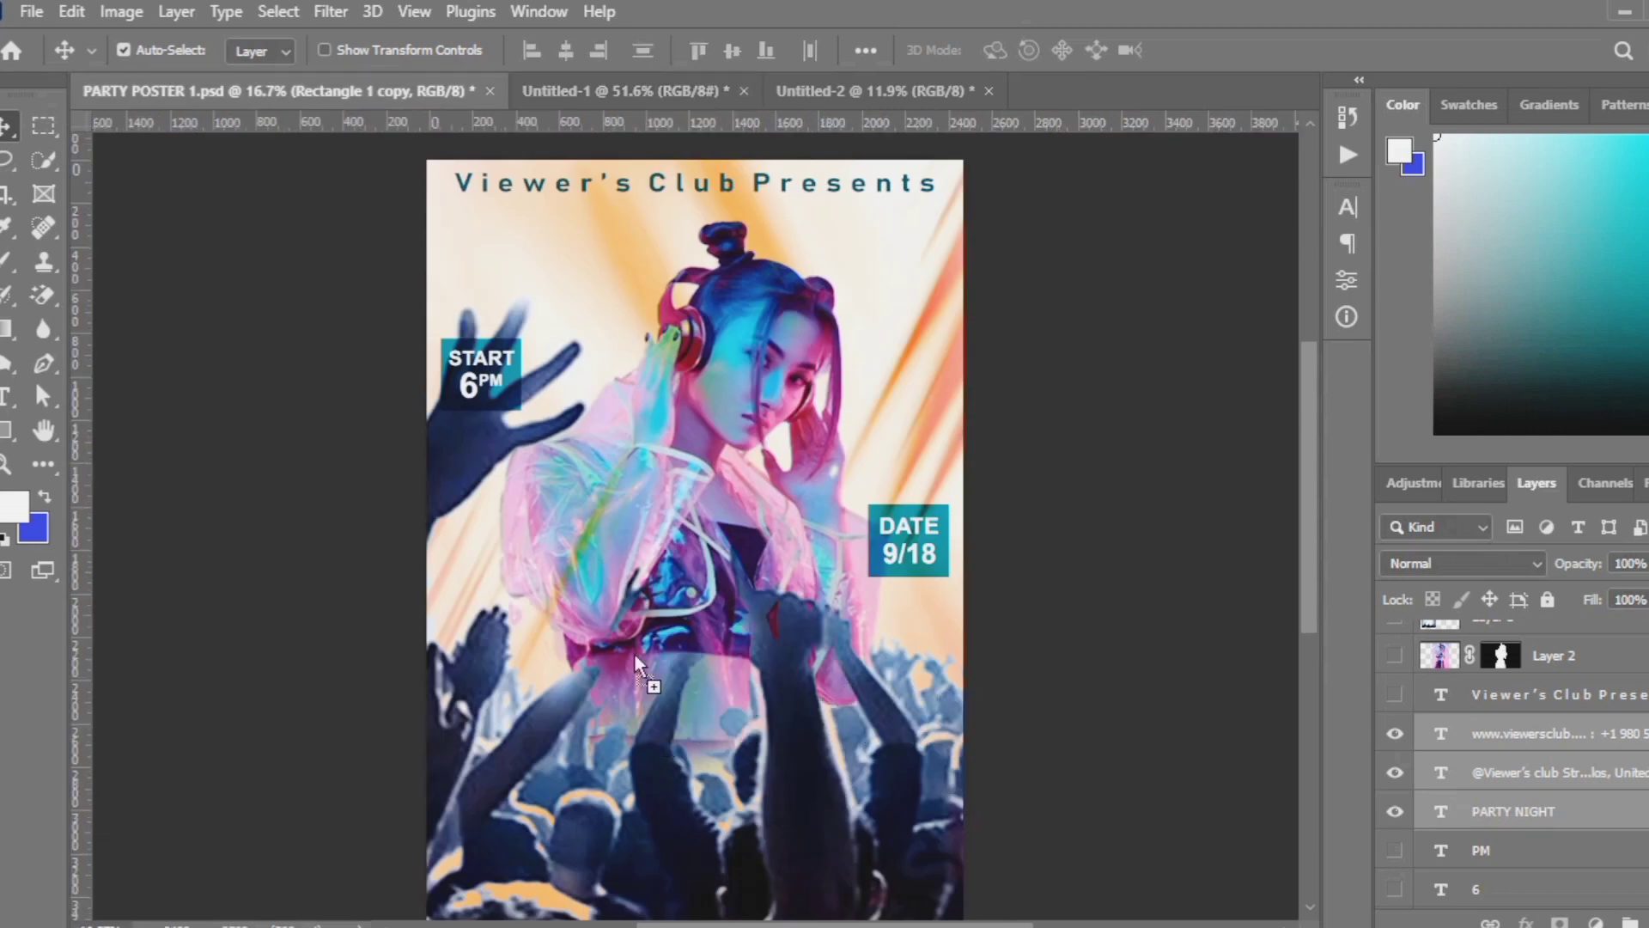
left_click_drag(678, 762, 679, 763)
Scale the title and contact lines to about 345% along the poster's bottom, and nudge PARTY NIGHT slightly down and right
key("ctrl+t")
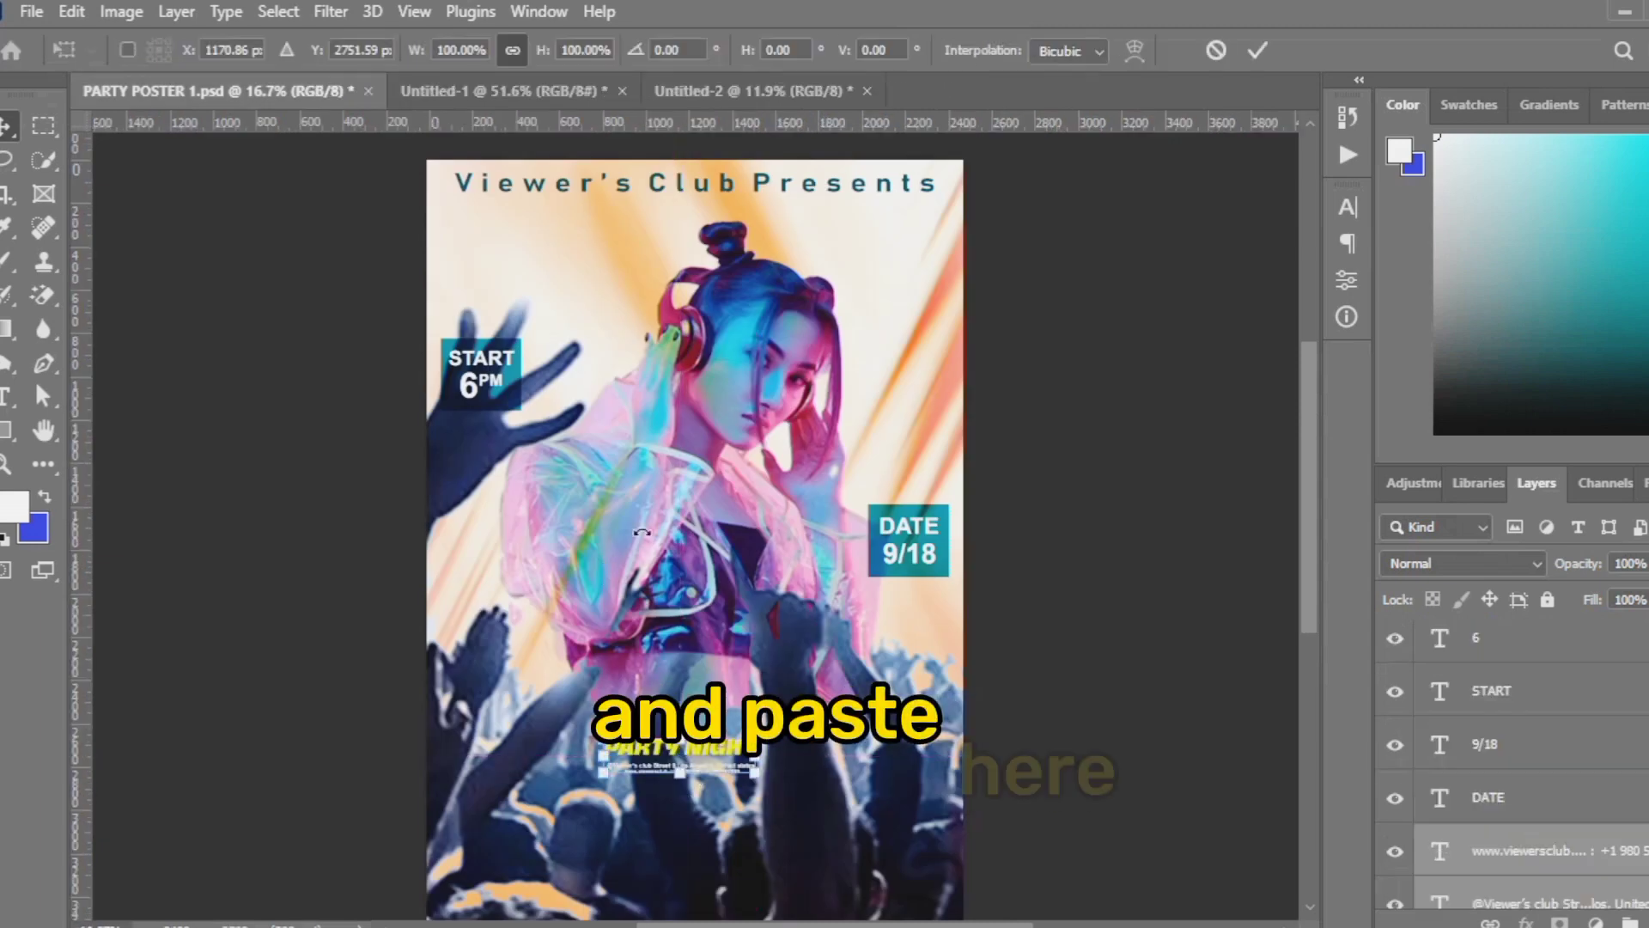
left_click_drag(550, 57, 837, 219)
left_click_drag(746, 728, 759, 814)
left_click_drag(546, 62, 527, 76)
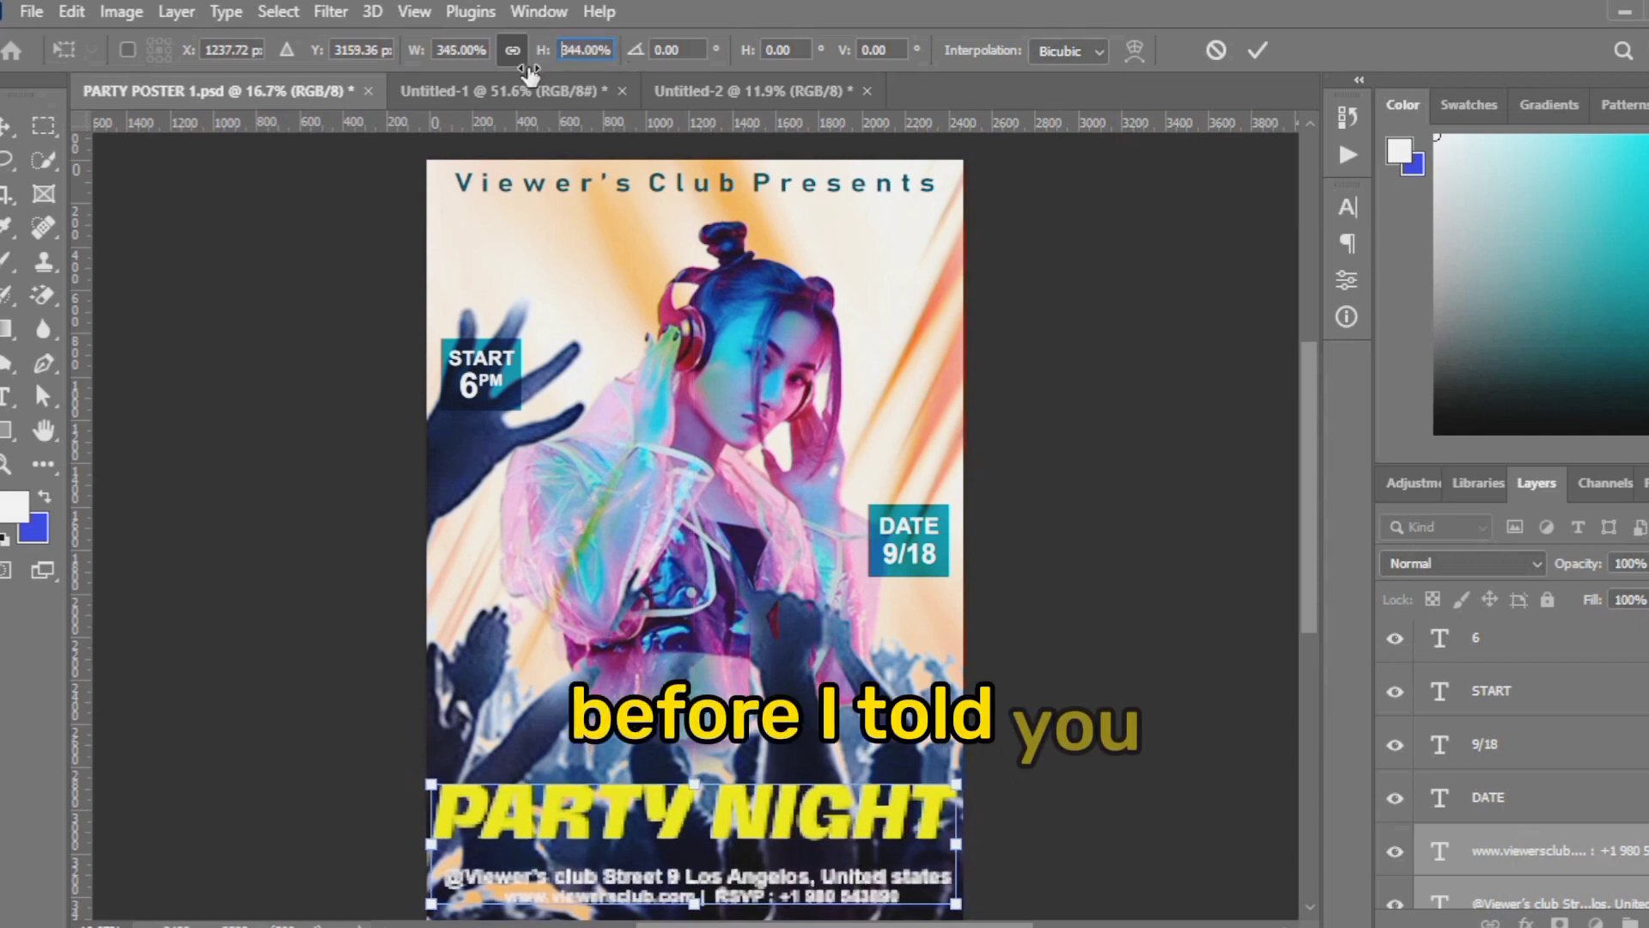
left_click(1258, 50)
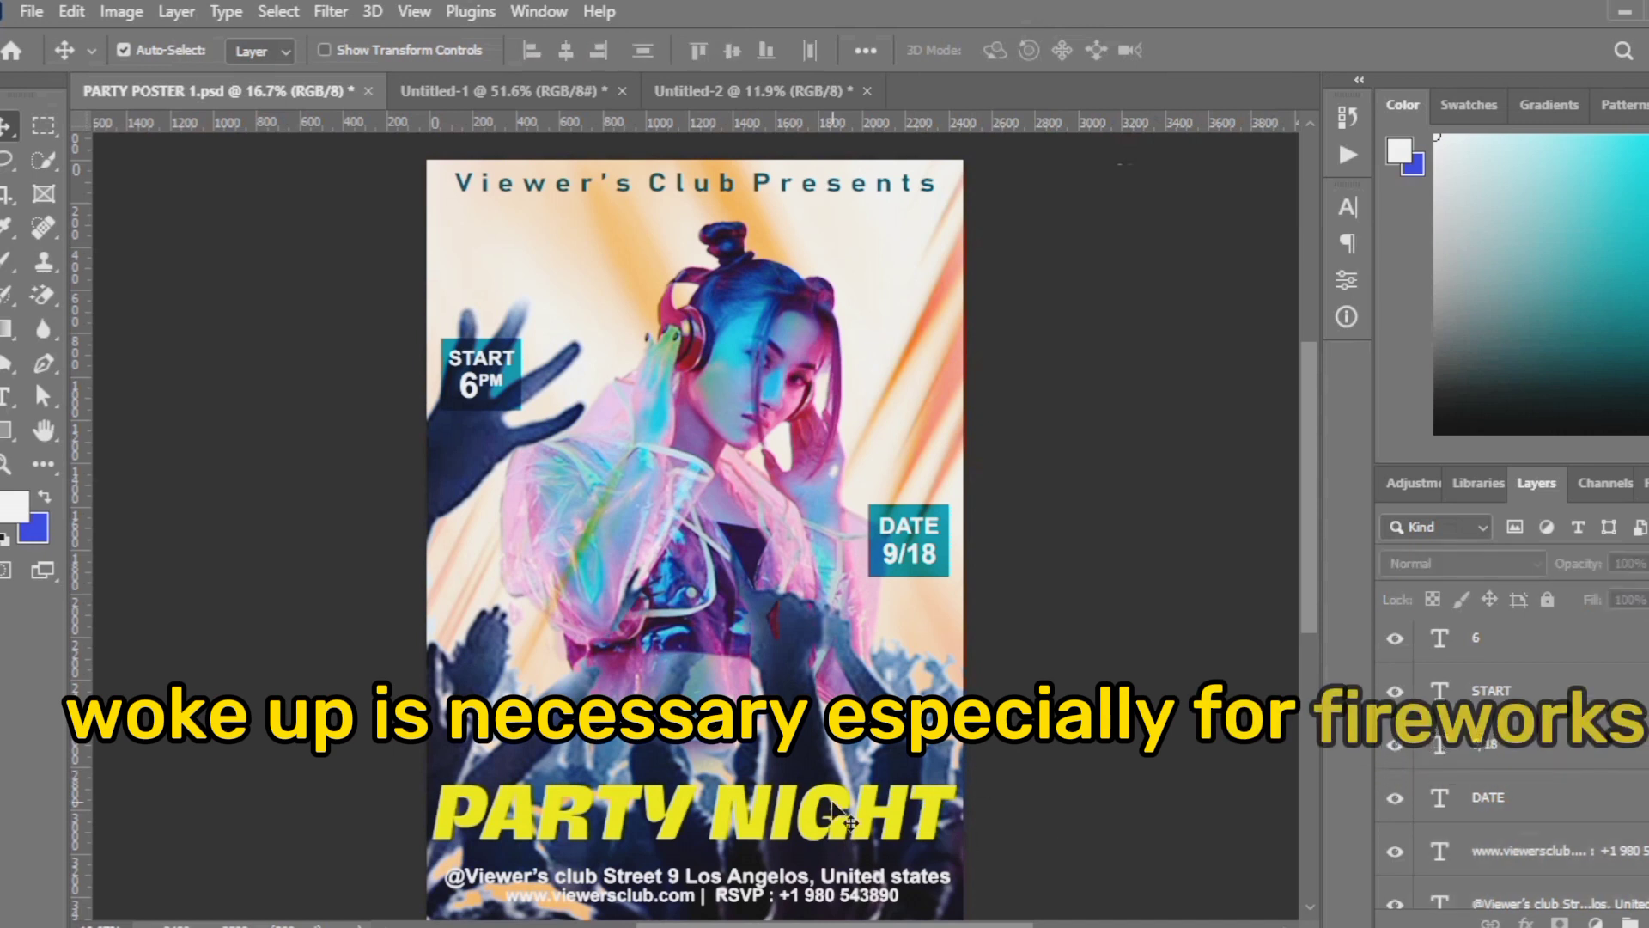
left_click_drag(754, 835, 760, 848)
left_click(1229, 659)
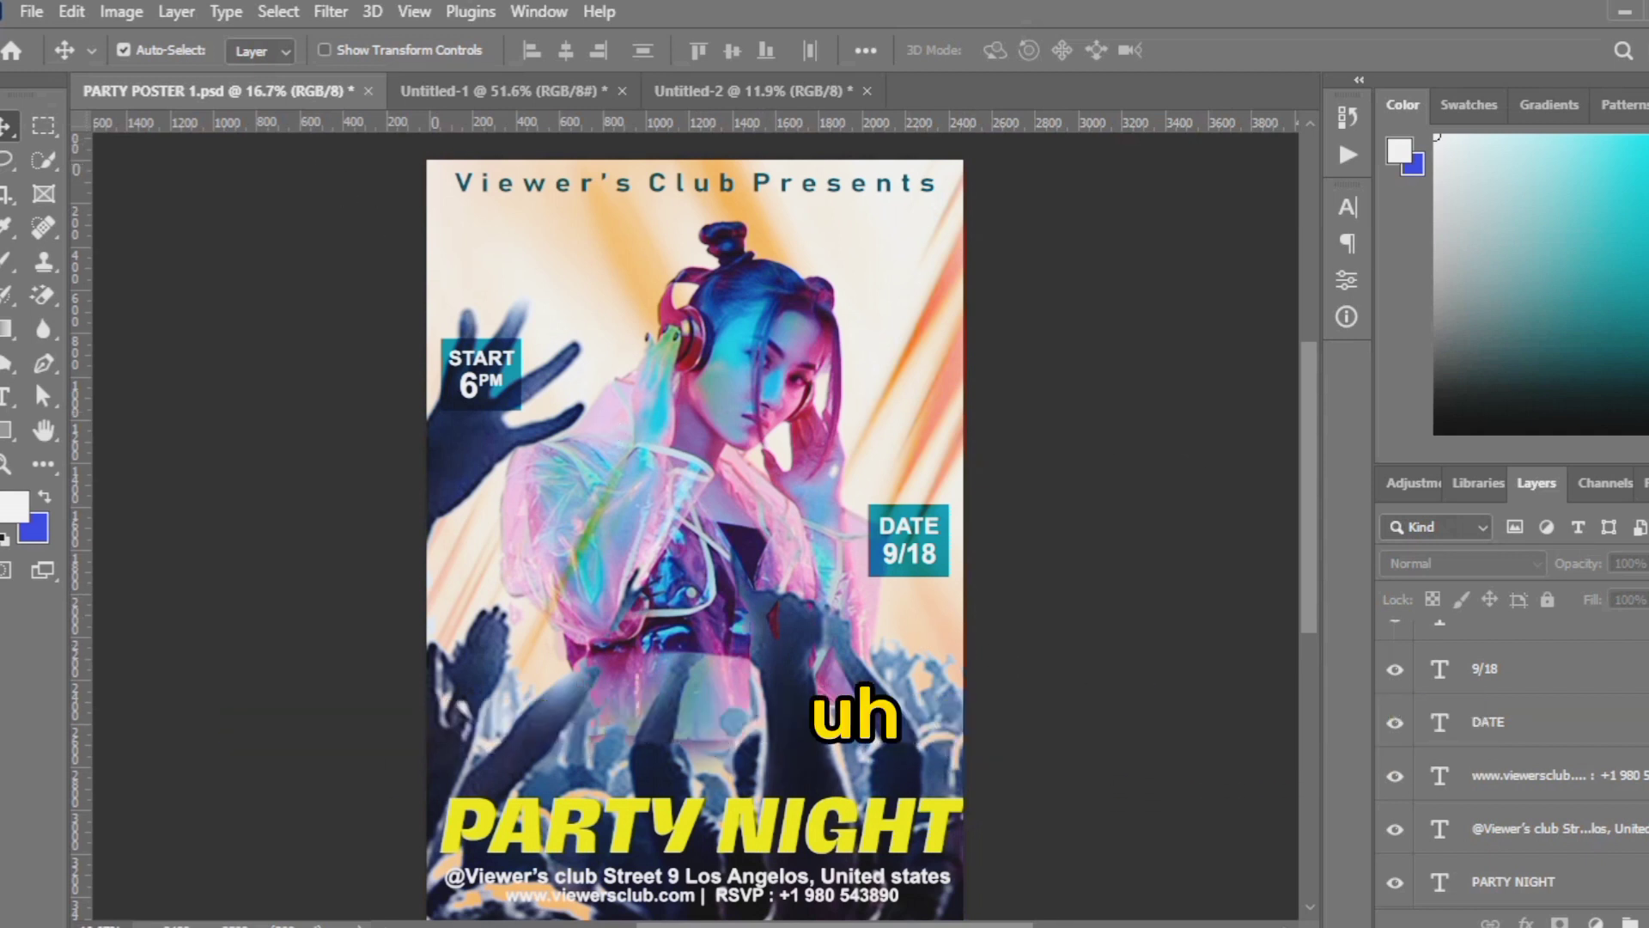
left_click(1081, 902)
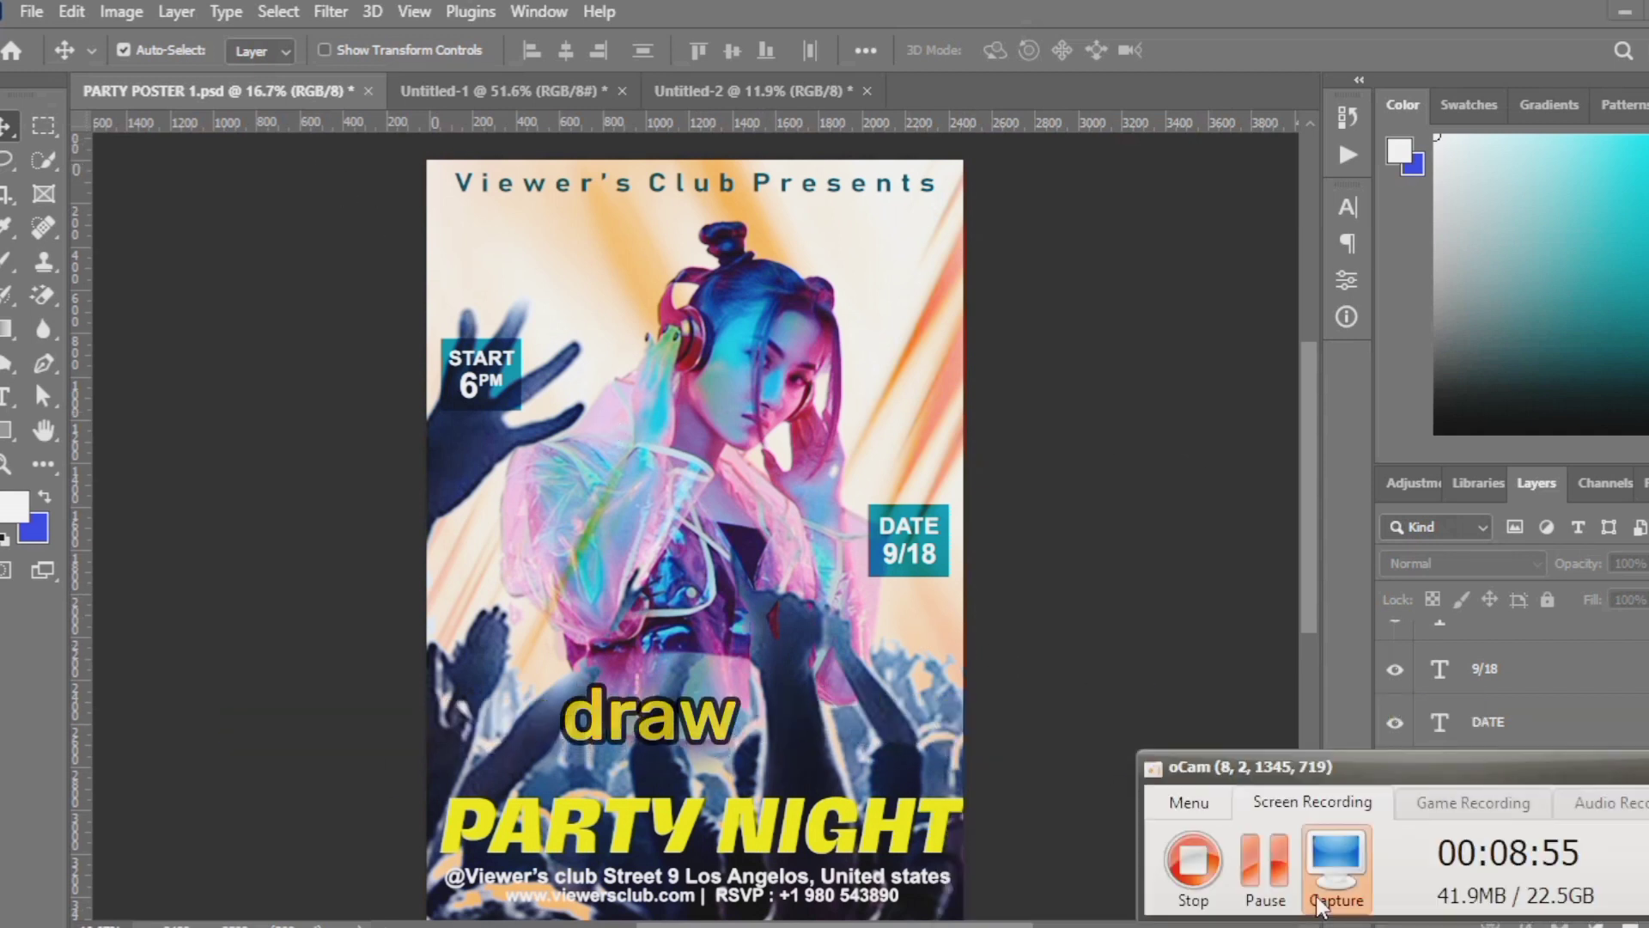
left_click(1270, 895)
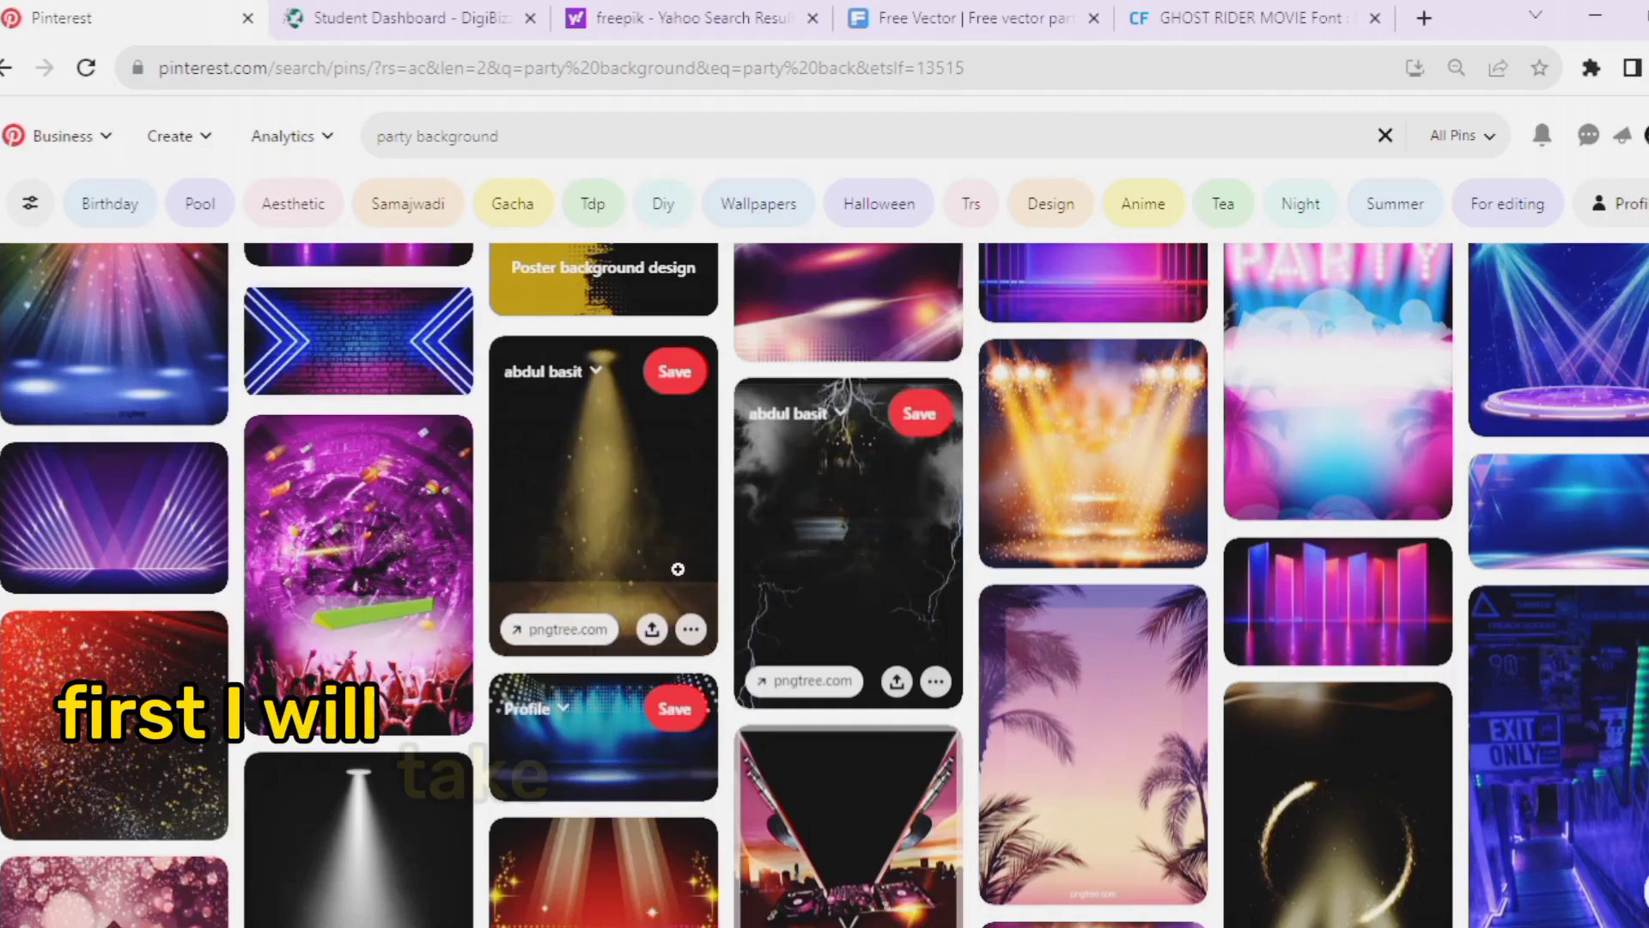
Find a blue light-beam stage image among the Pinterest party background results and copy it
scroll(1009, 652, "down", 3)
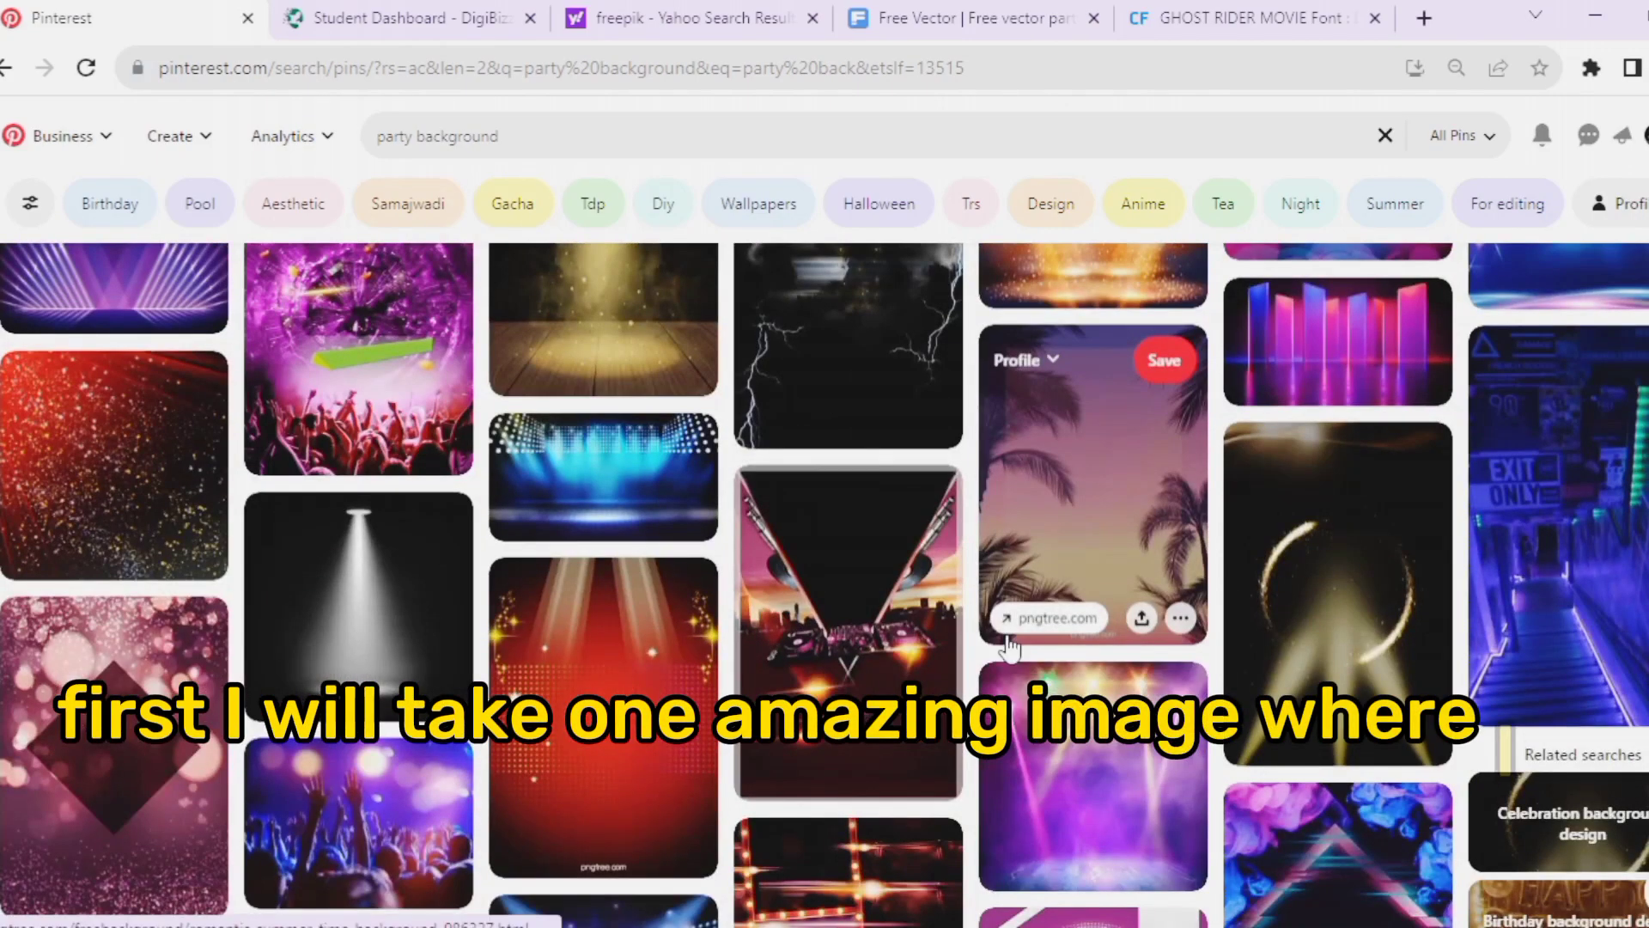
scroll(1010, 647, "down", 5)
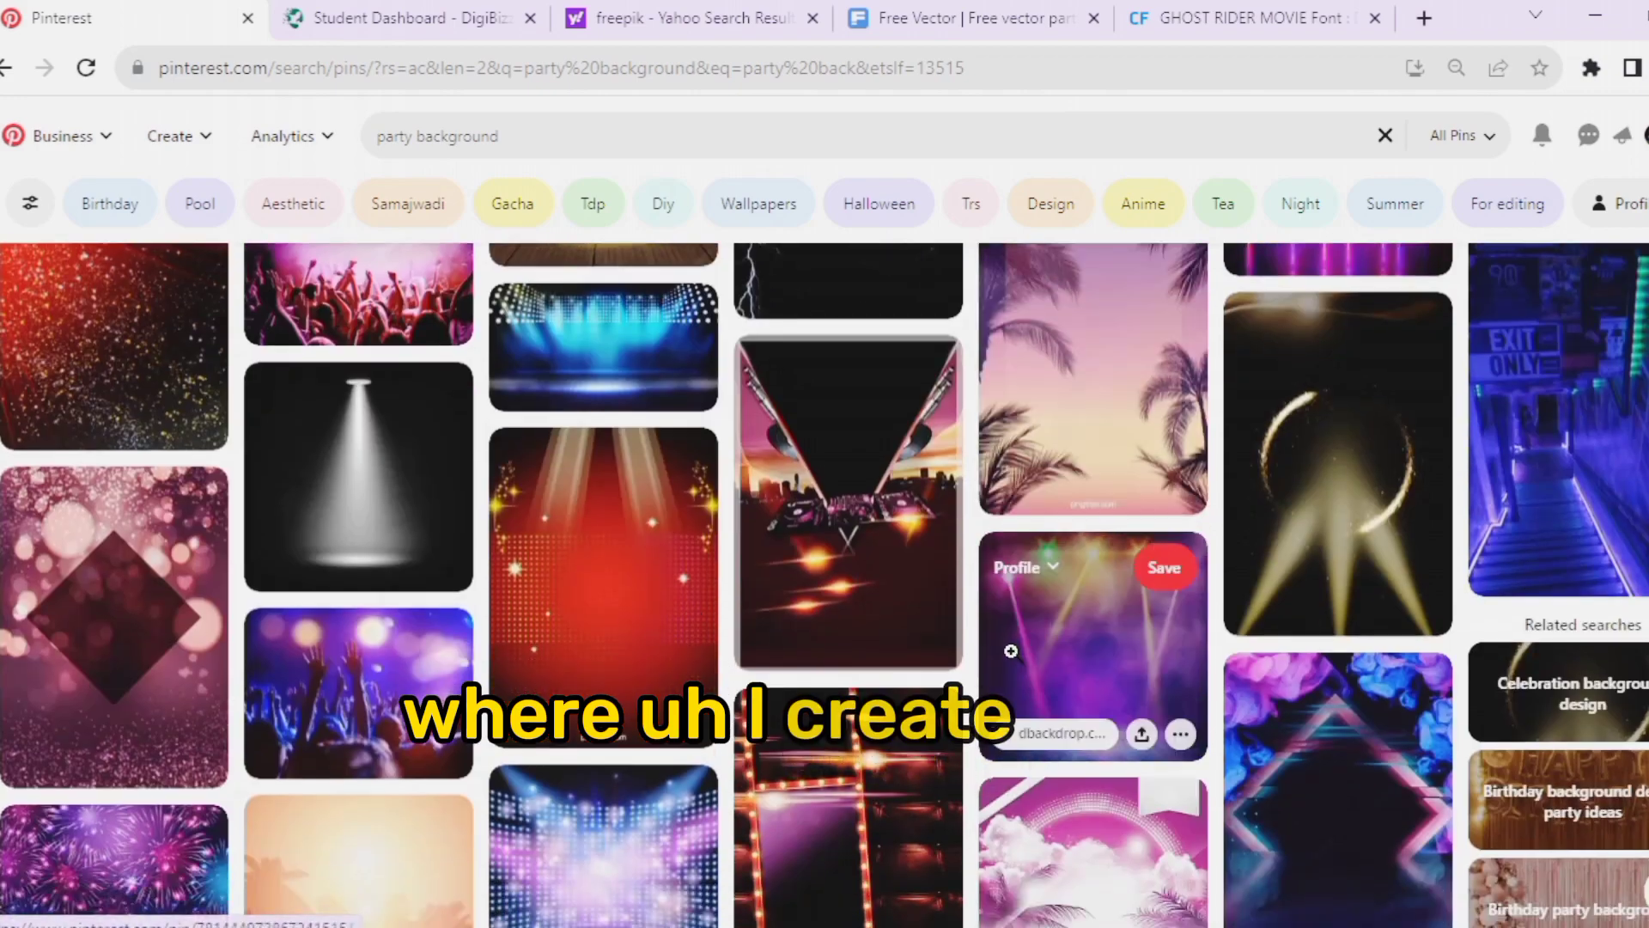
scroll(1026, 675, "down", 6)
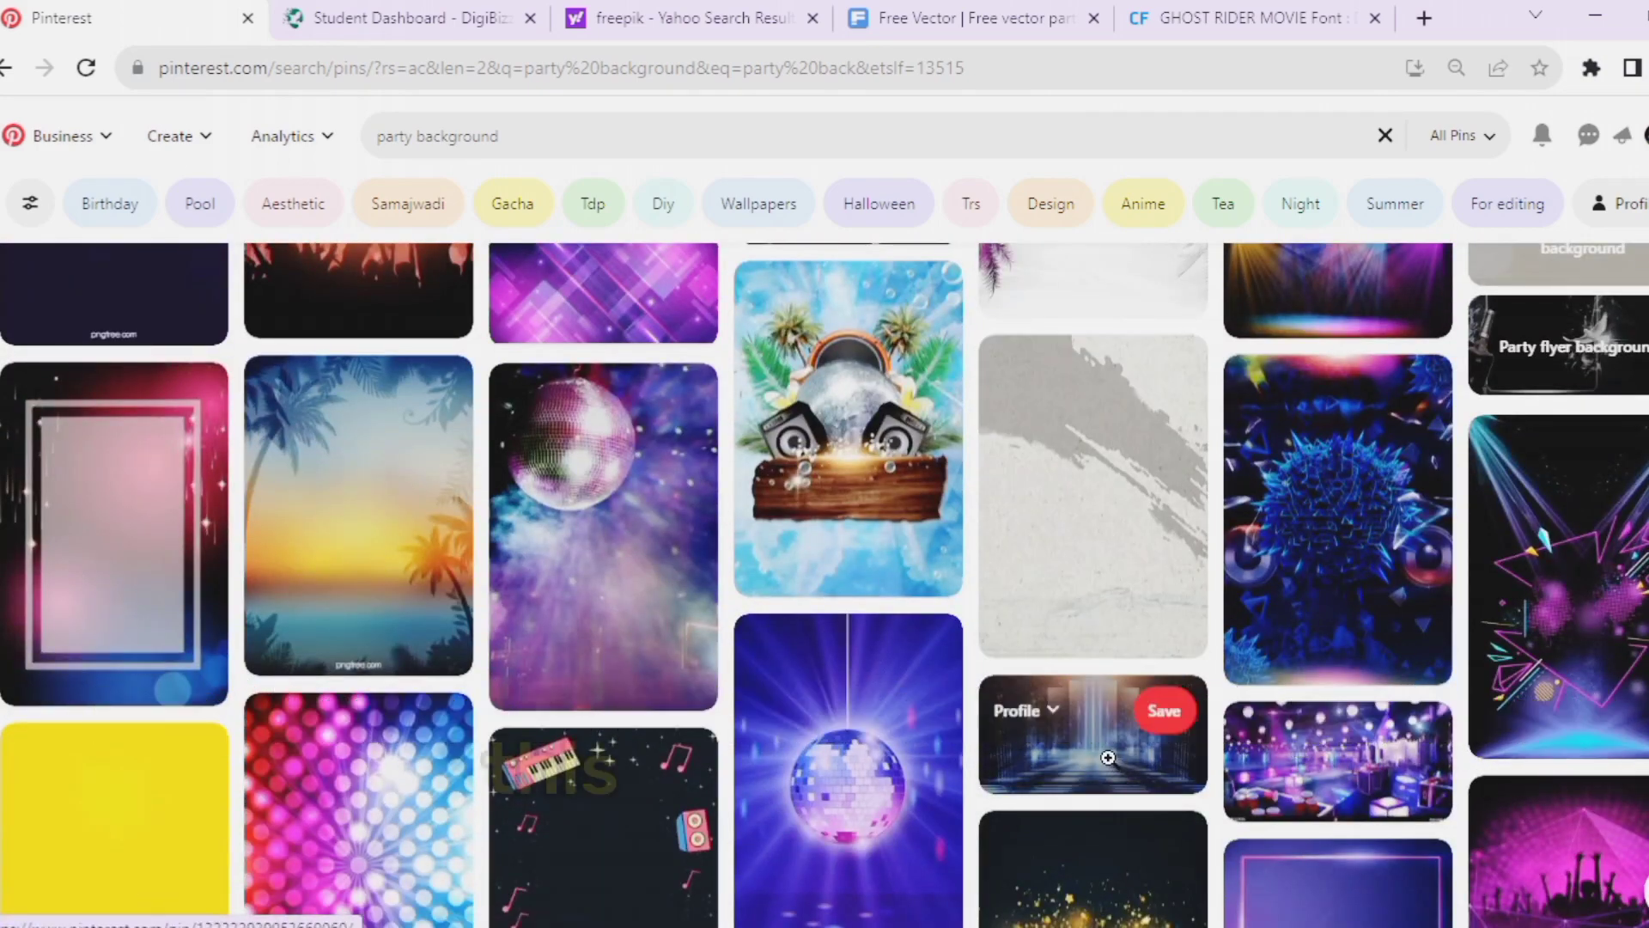
left_click(1110, 766)
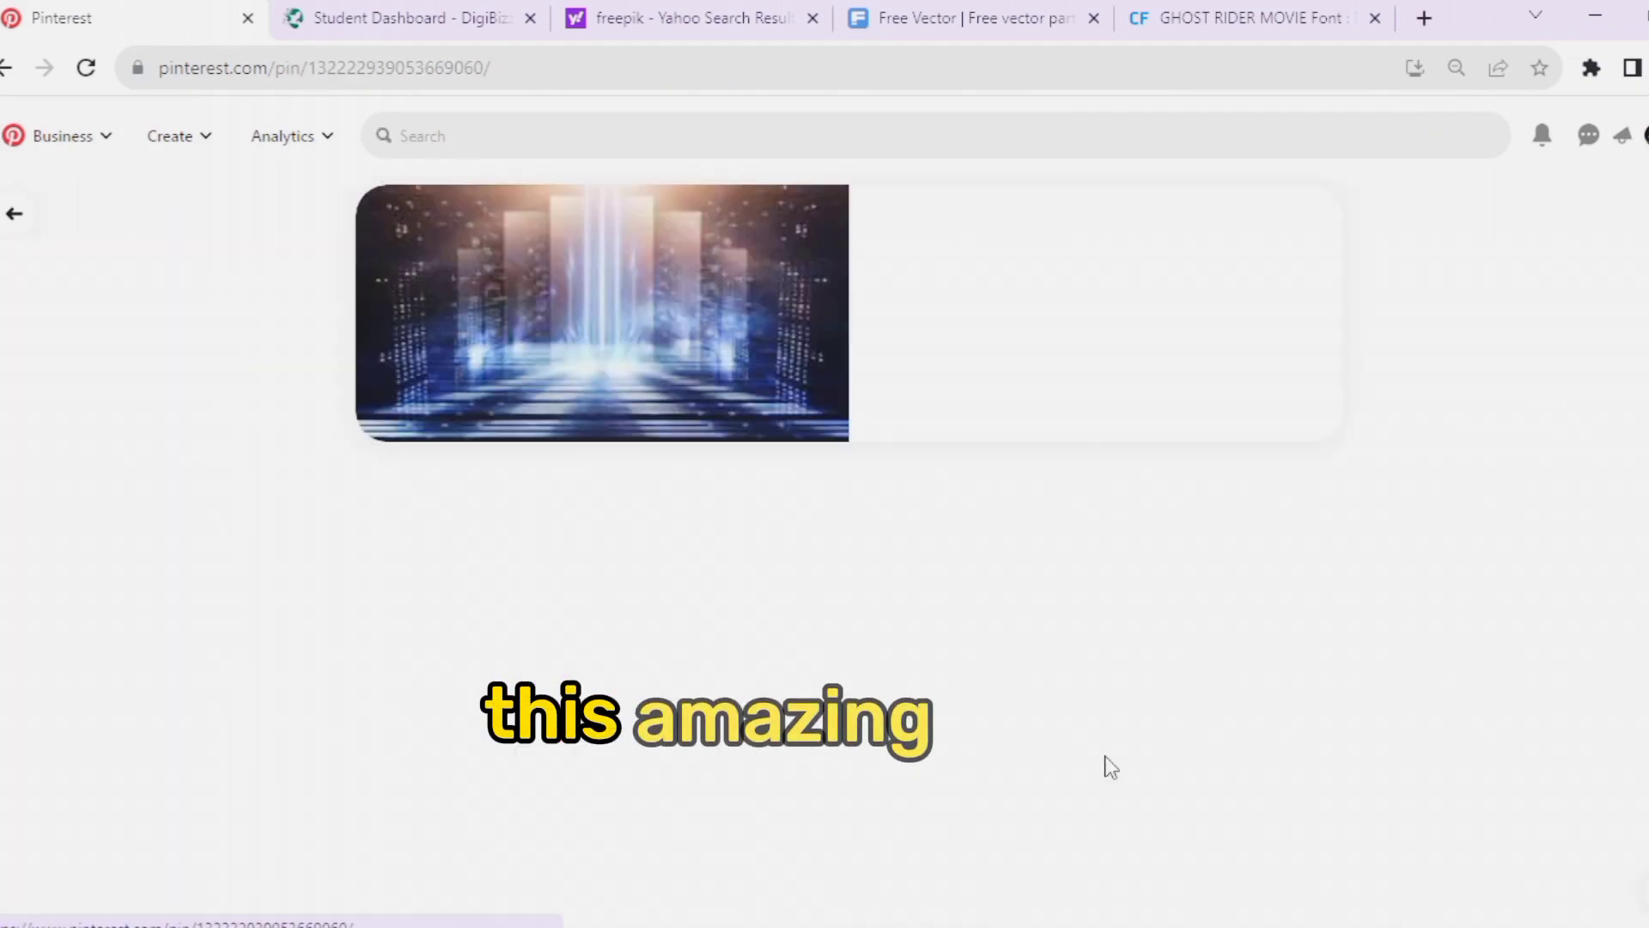
right_click(678, 307)
left_click(765, 391)
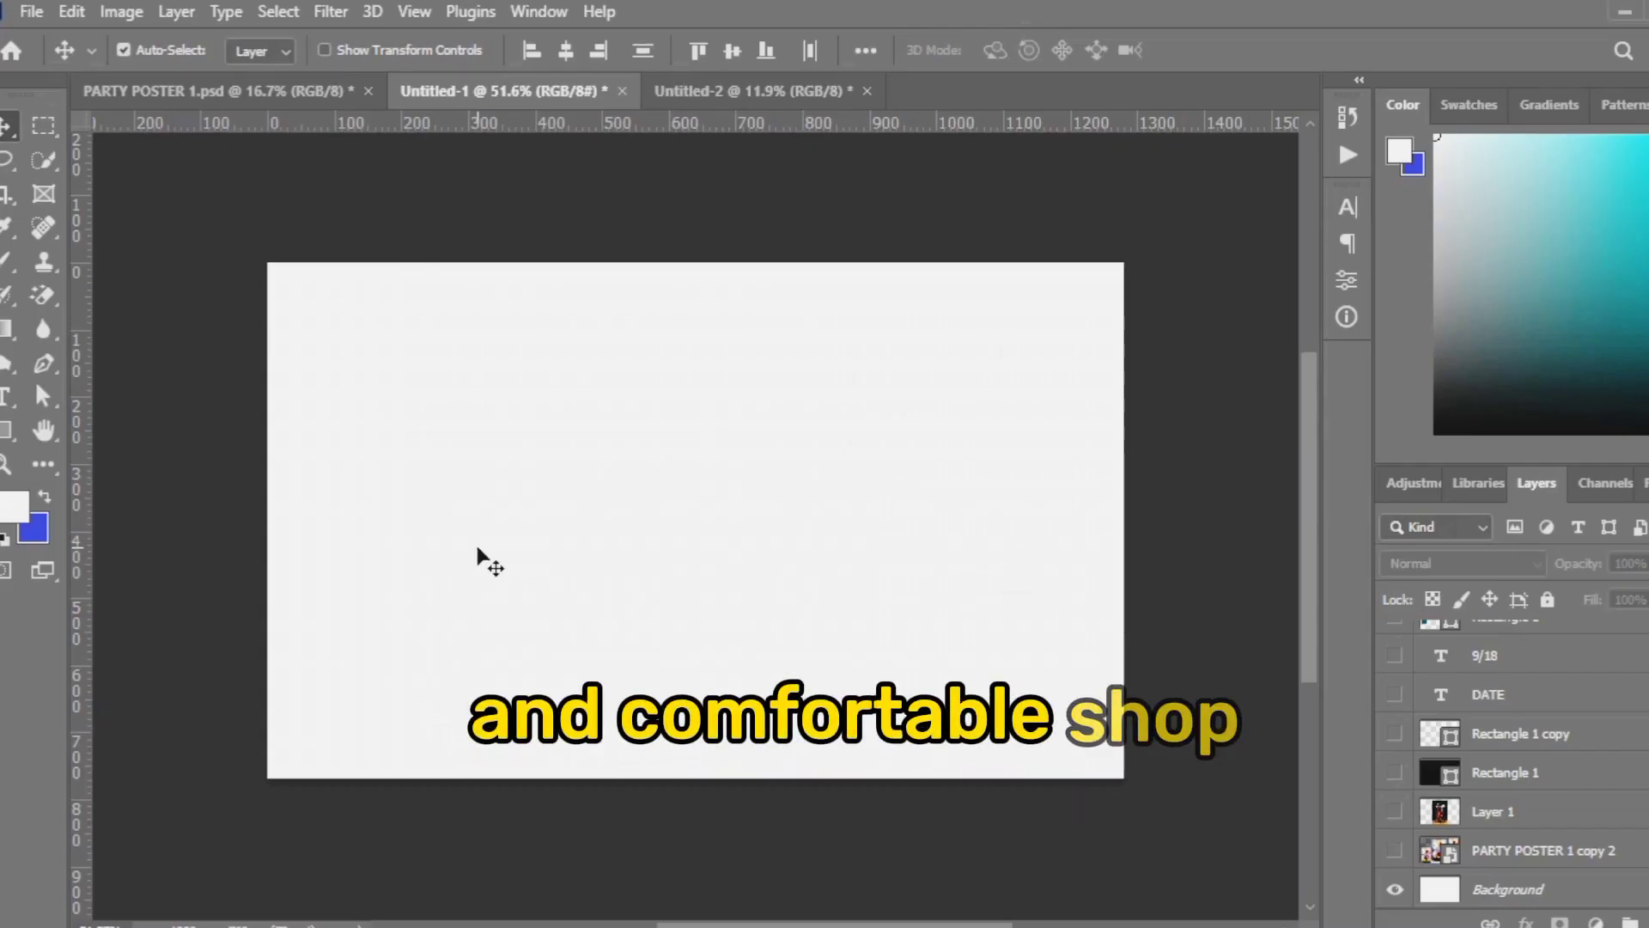
Paste the copied stage image into Untitled-1 in Photoshop and scale it to 273% so it fills the canvas
key("ctrl+v")
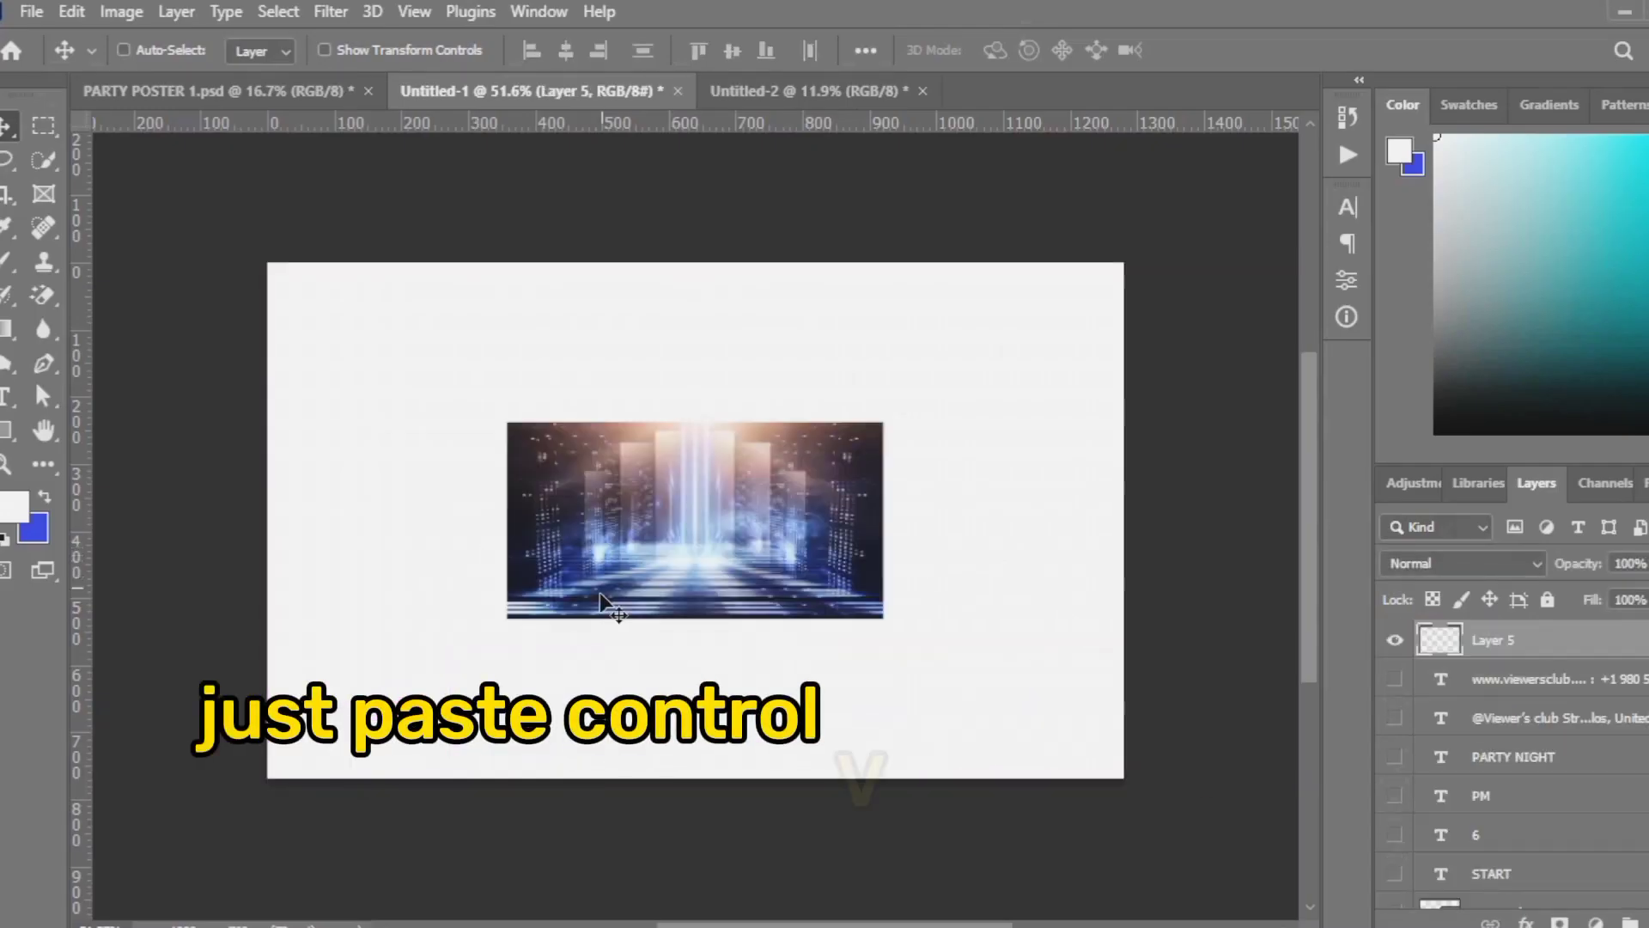
key("ctrl+t")
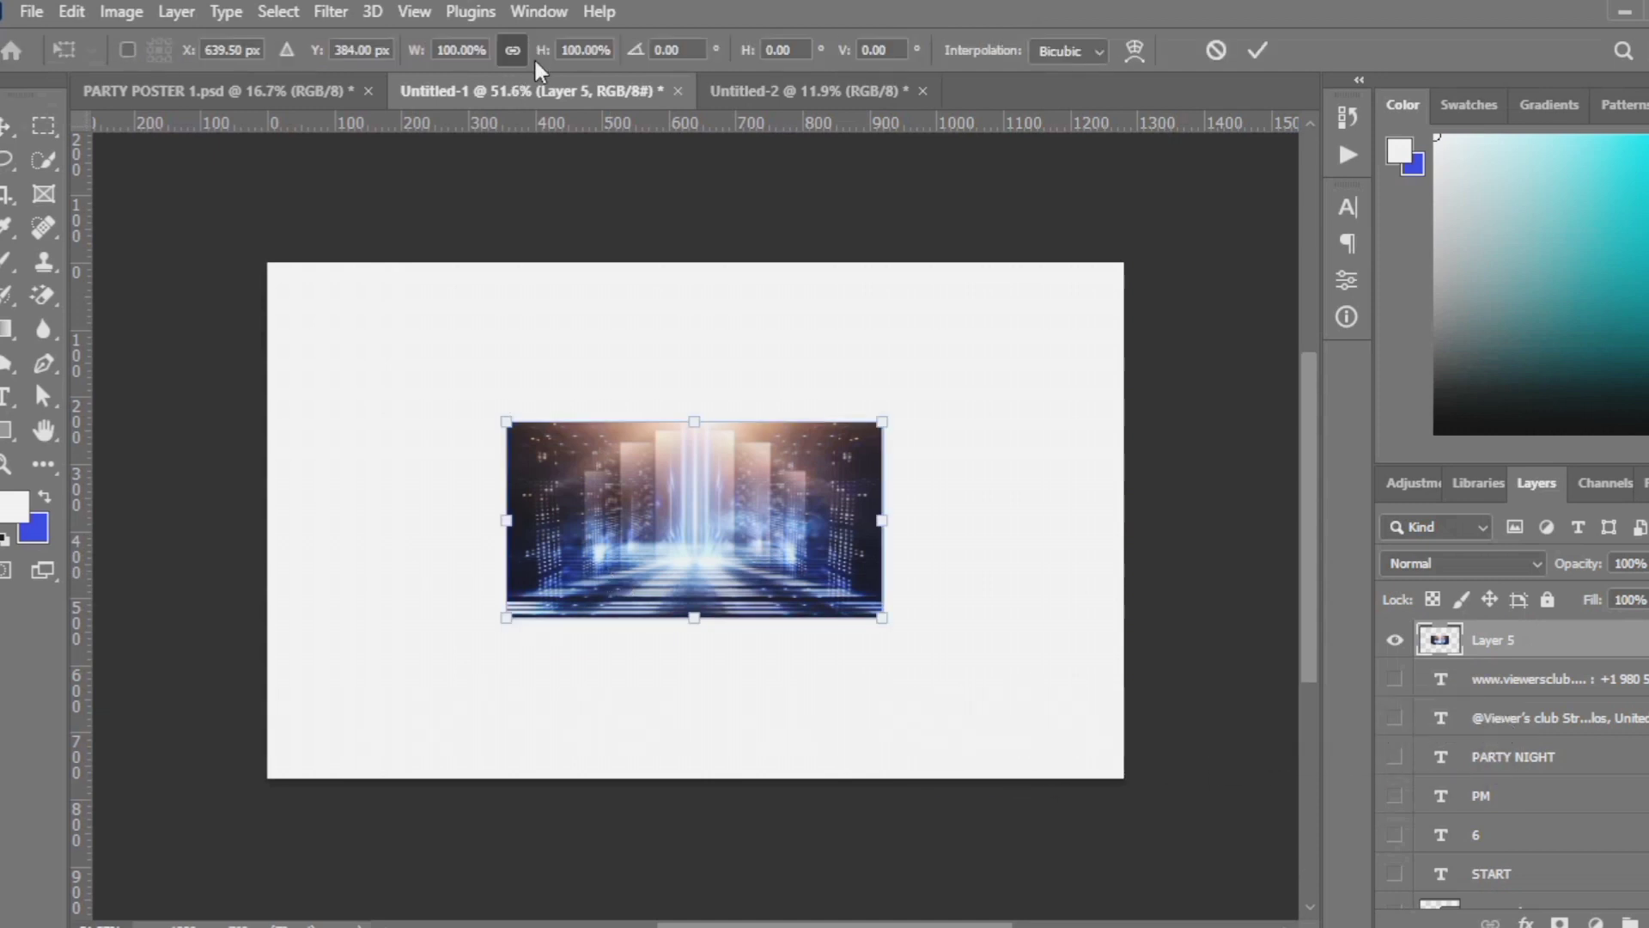
left_click_drag(542, 50, 765, 163)
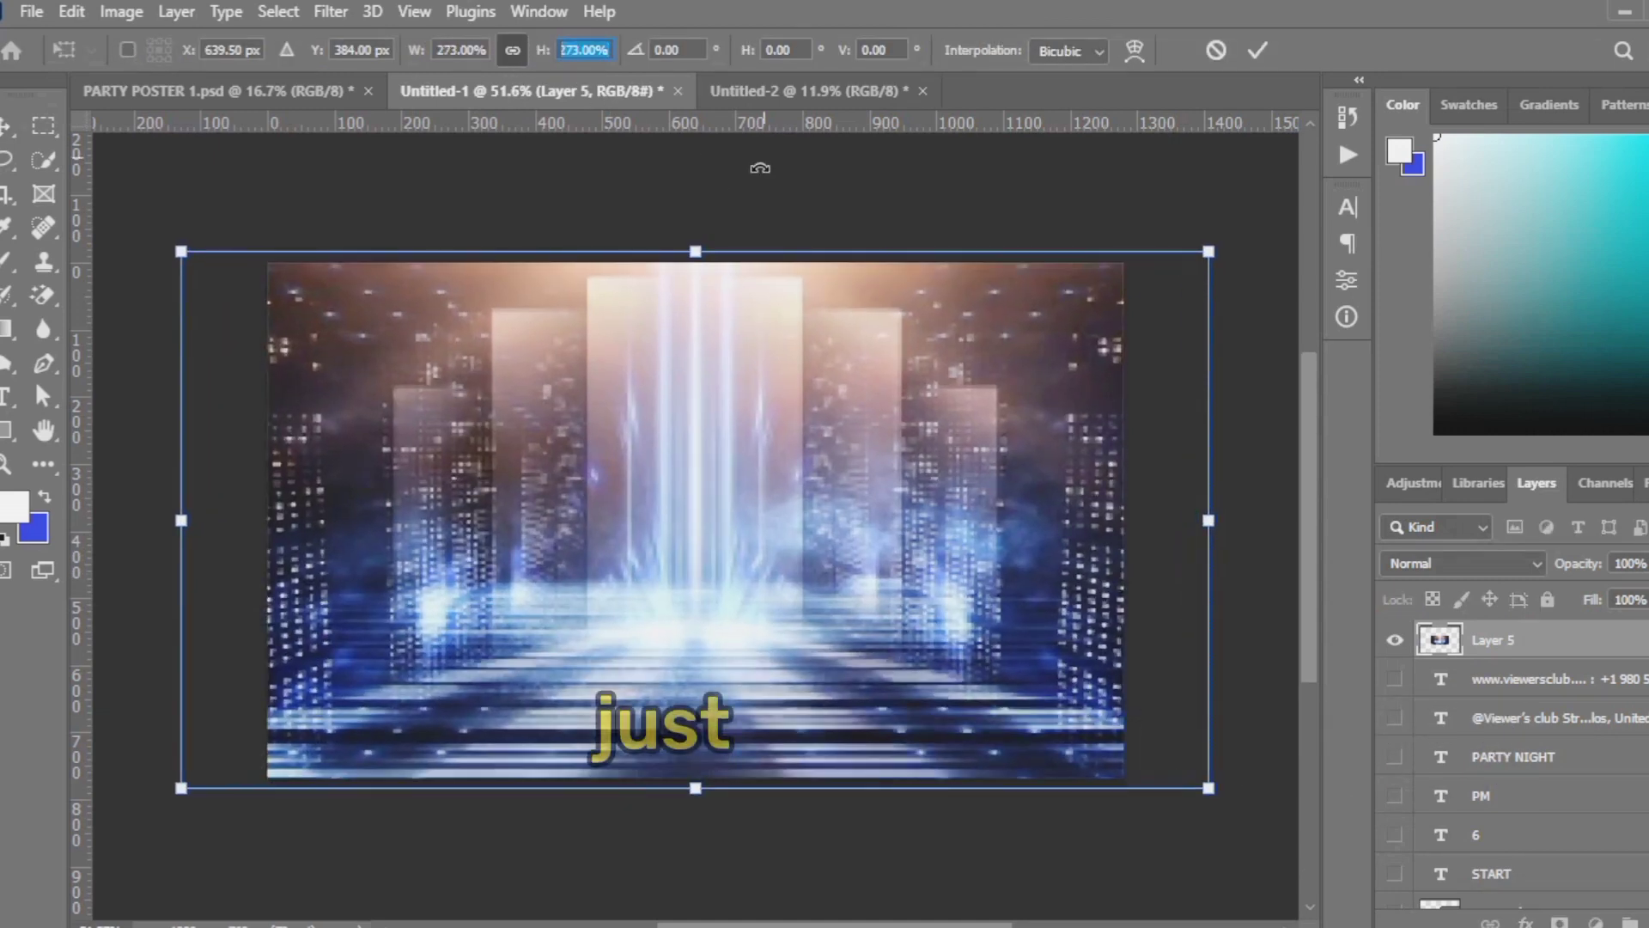
left_click(1257, 50)
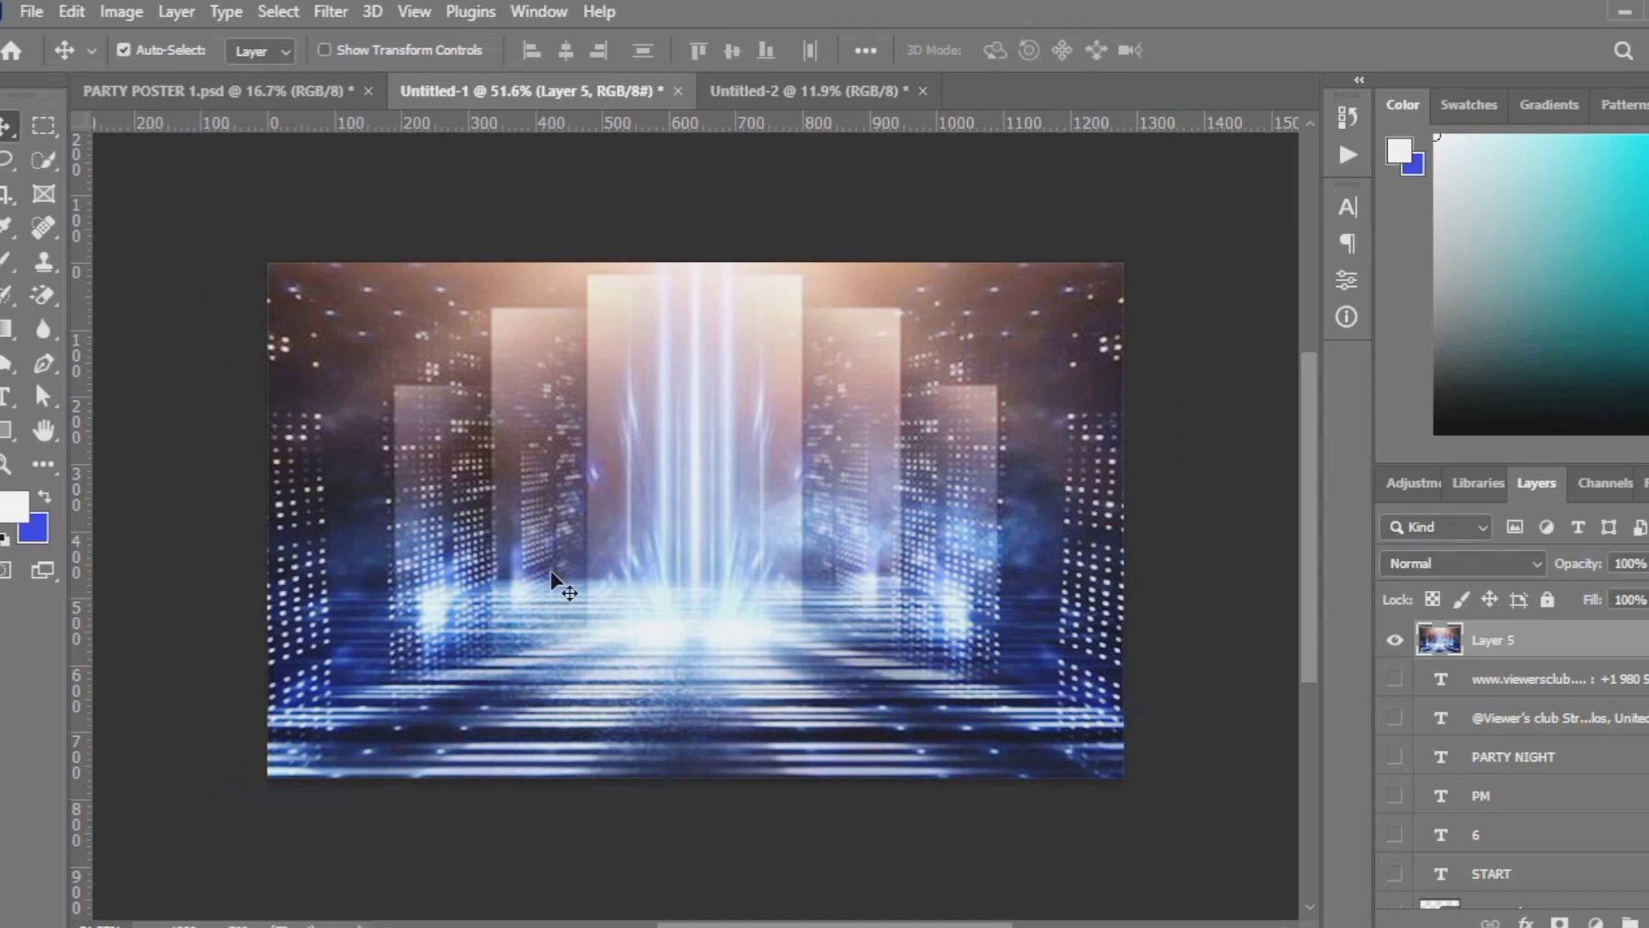
left_click(28, 13)
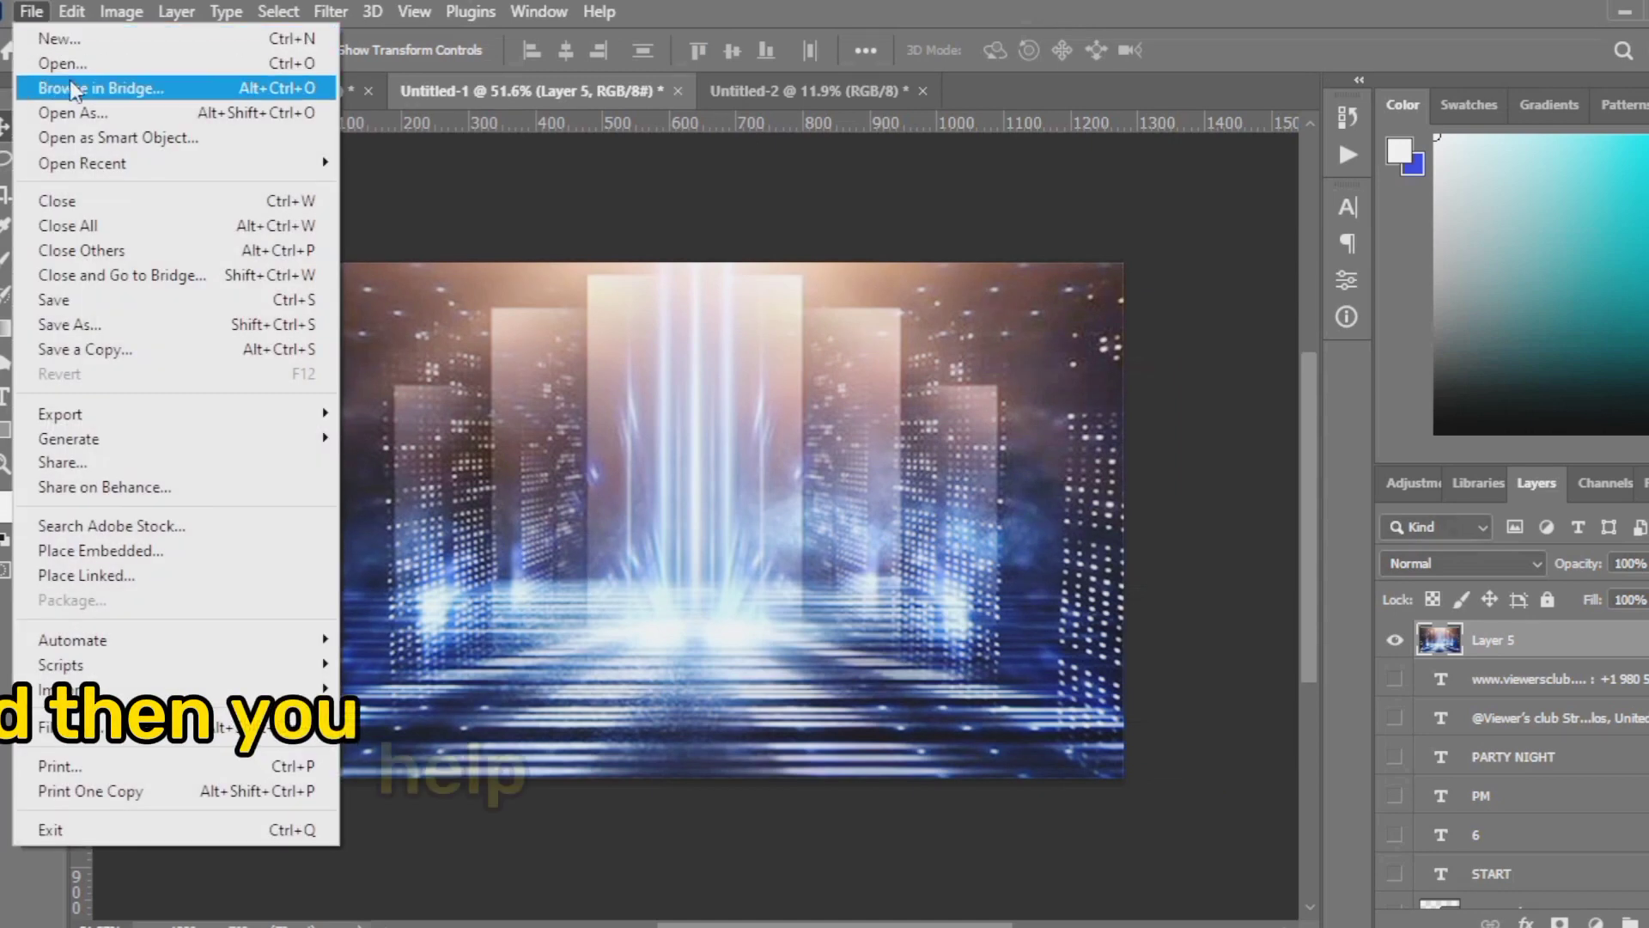
left_click(390, 205)
left_click(290, 89)
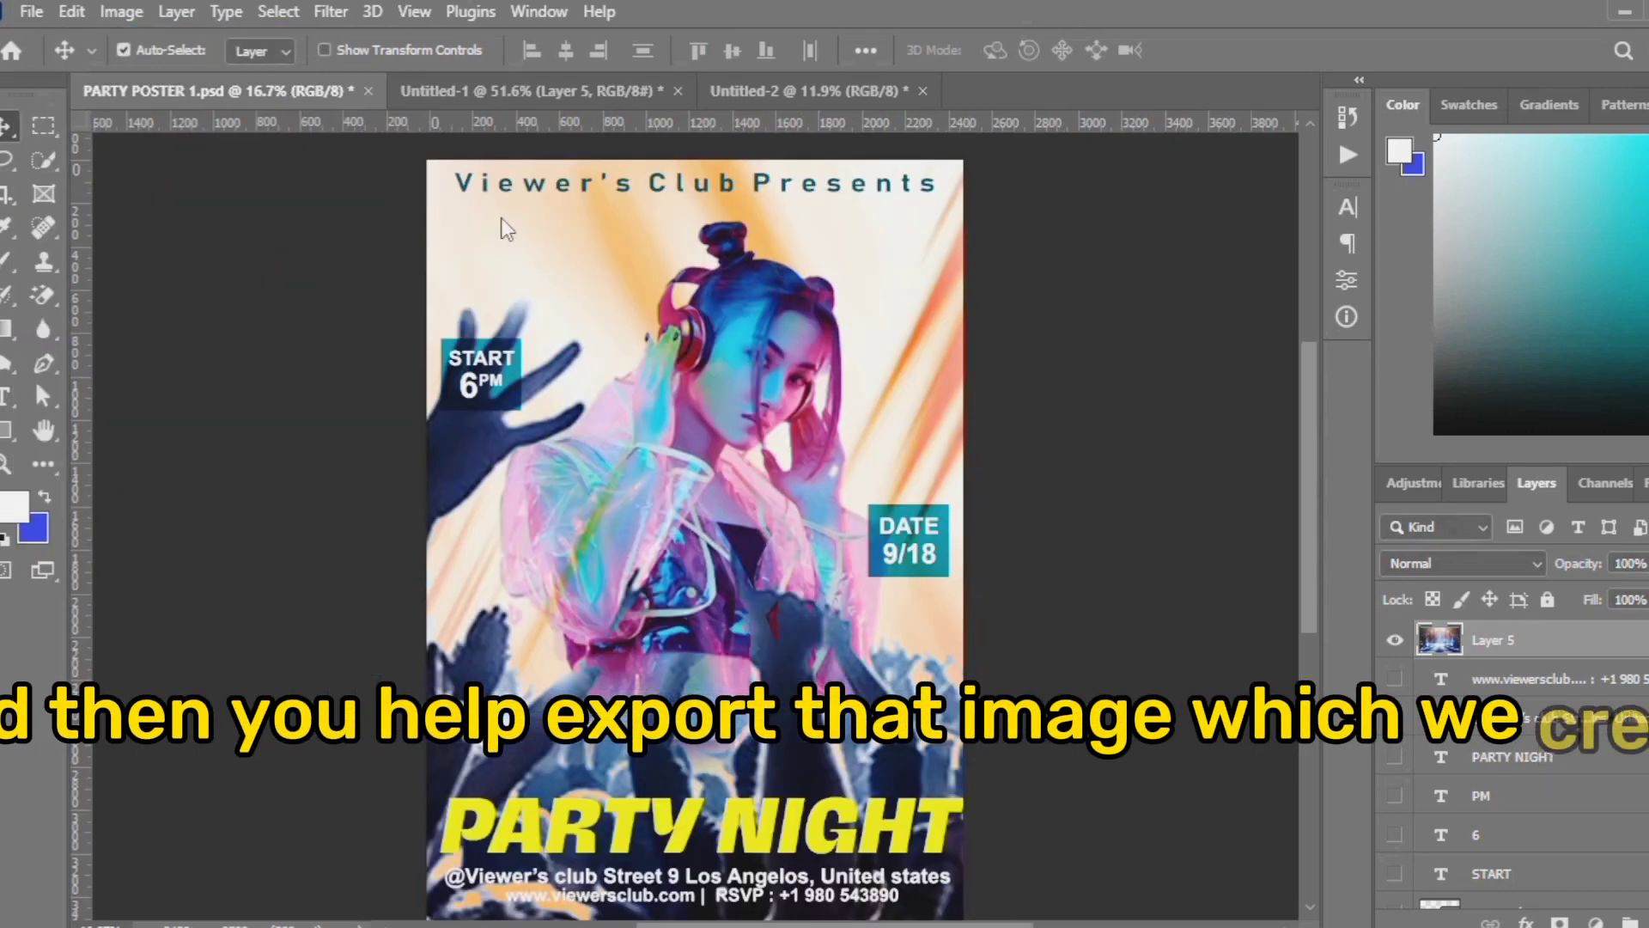
left_click(559, 91)
Place the PARTY POSTER 1 image embedded in Untitled-1 and scale it to 19.92% at the canvas center
left_click(32, 11)
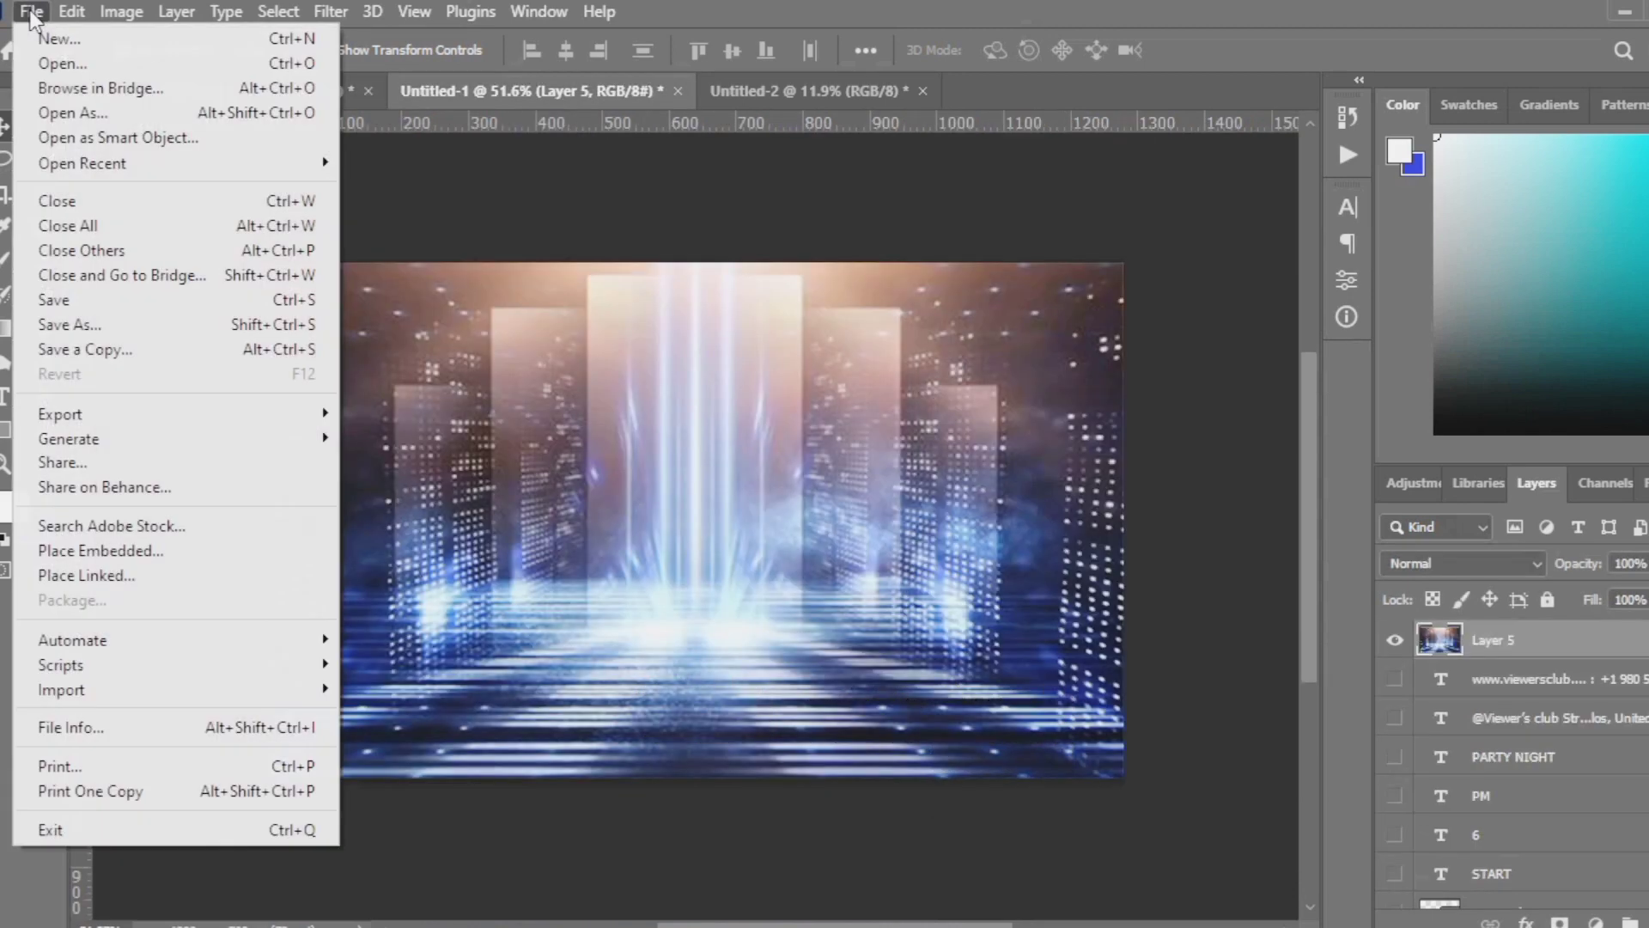
left_click(121, 551)
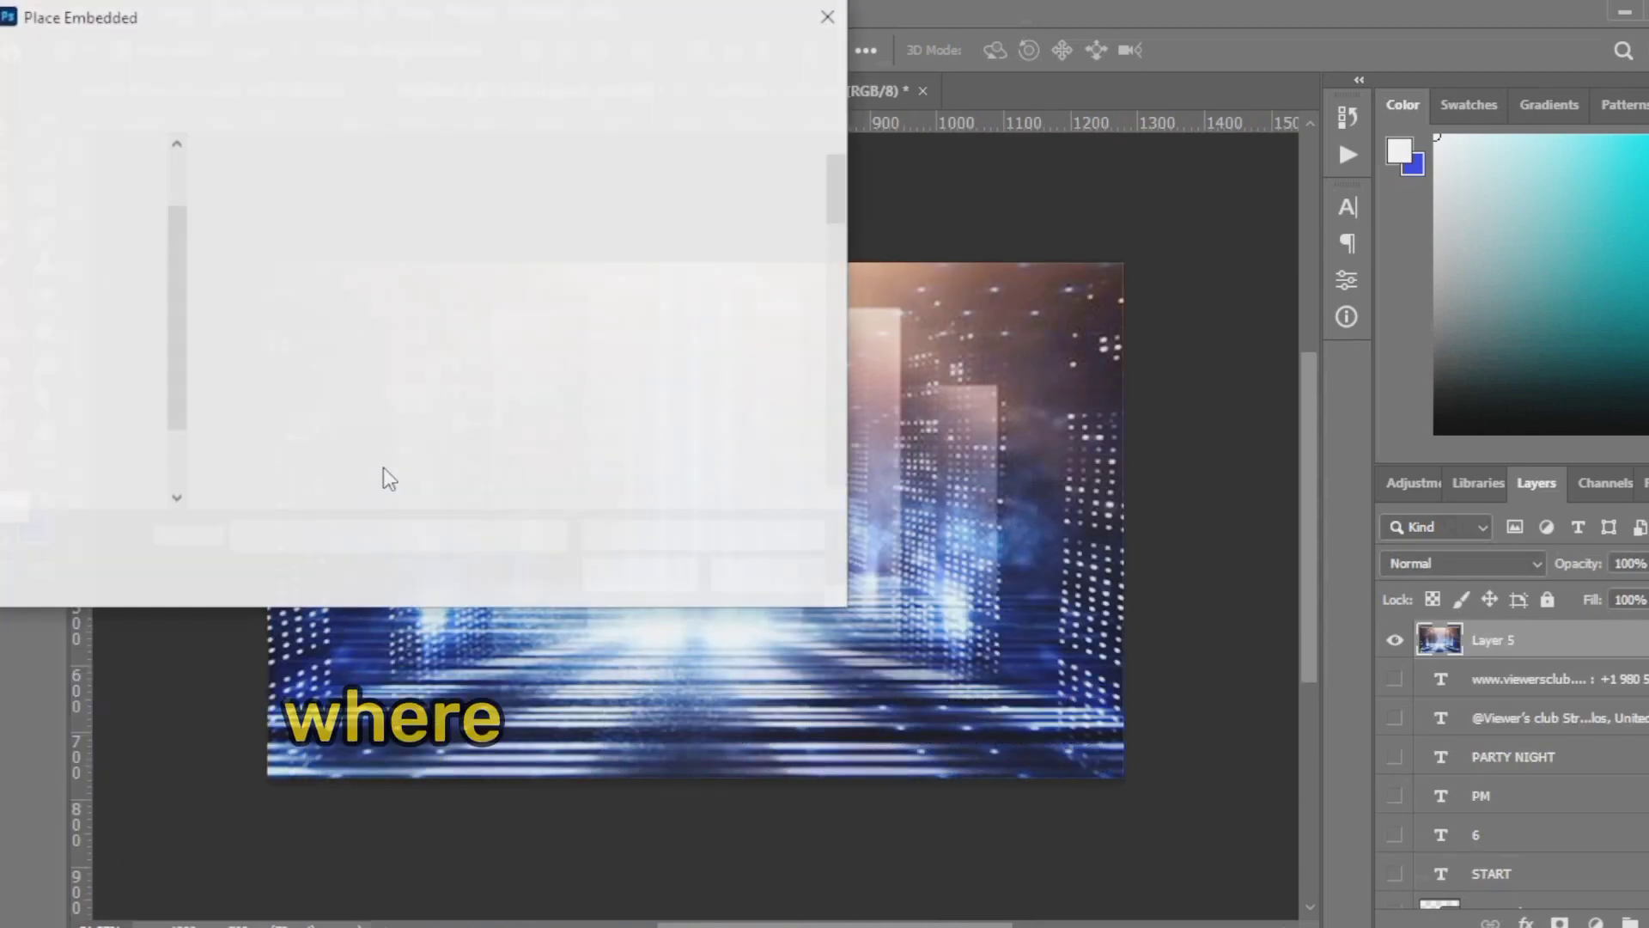
scroll(439, 354, "down", 1)
scroll(443, 365, "down", 4)
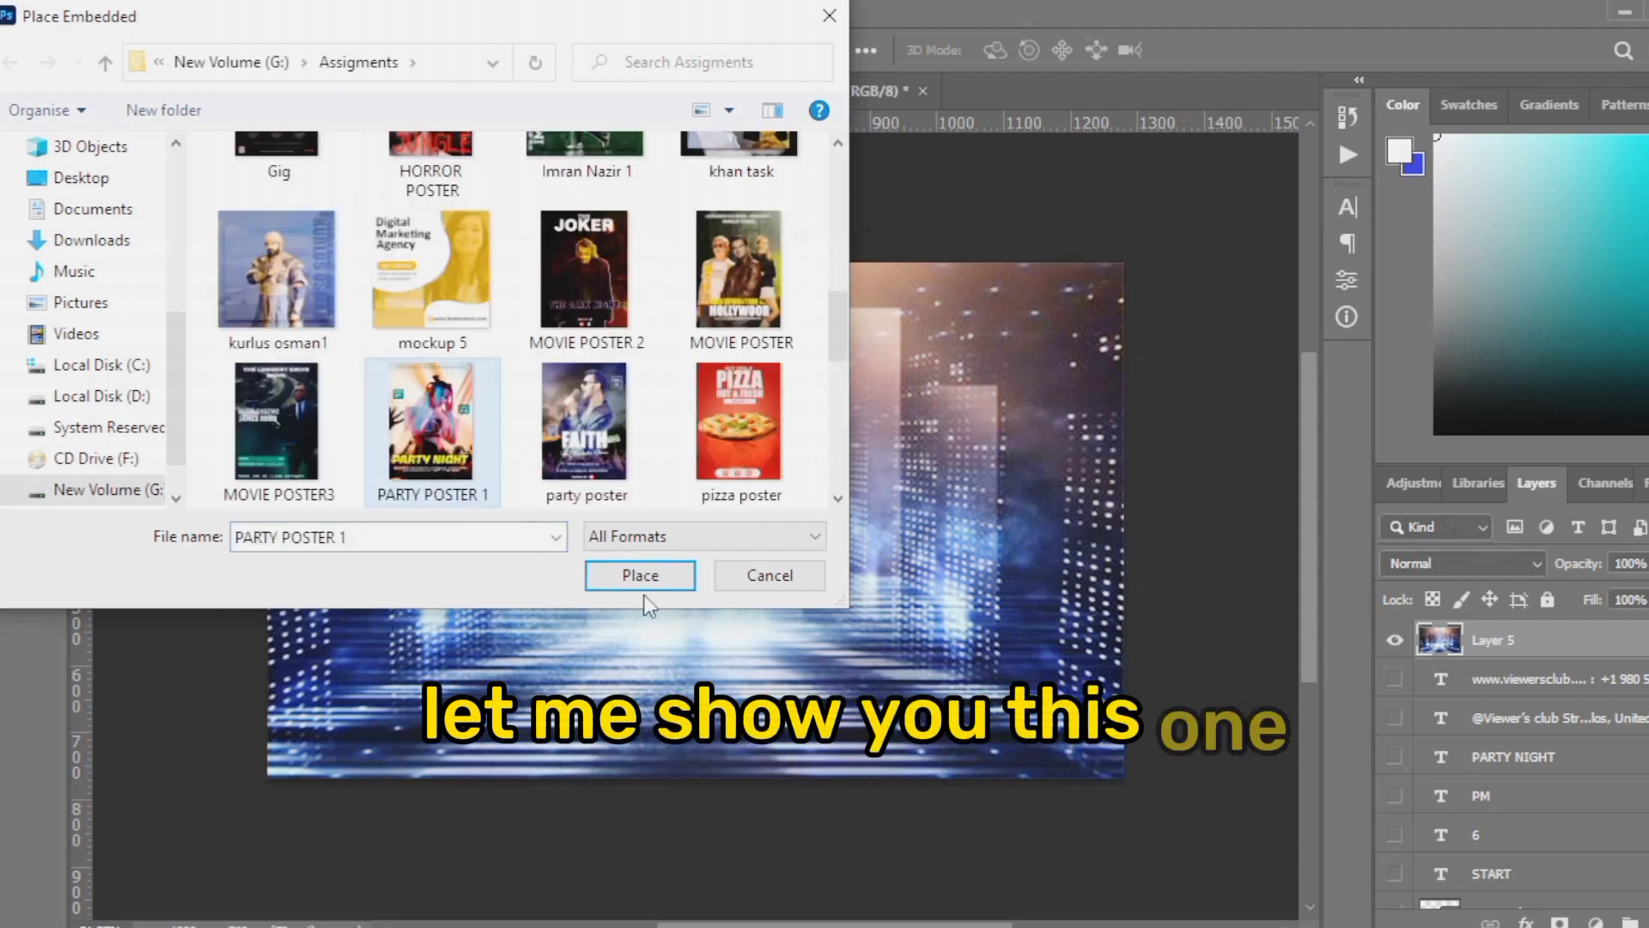
left_click(643, 579)
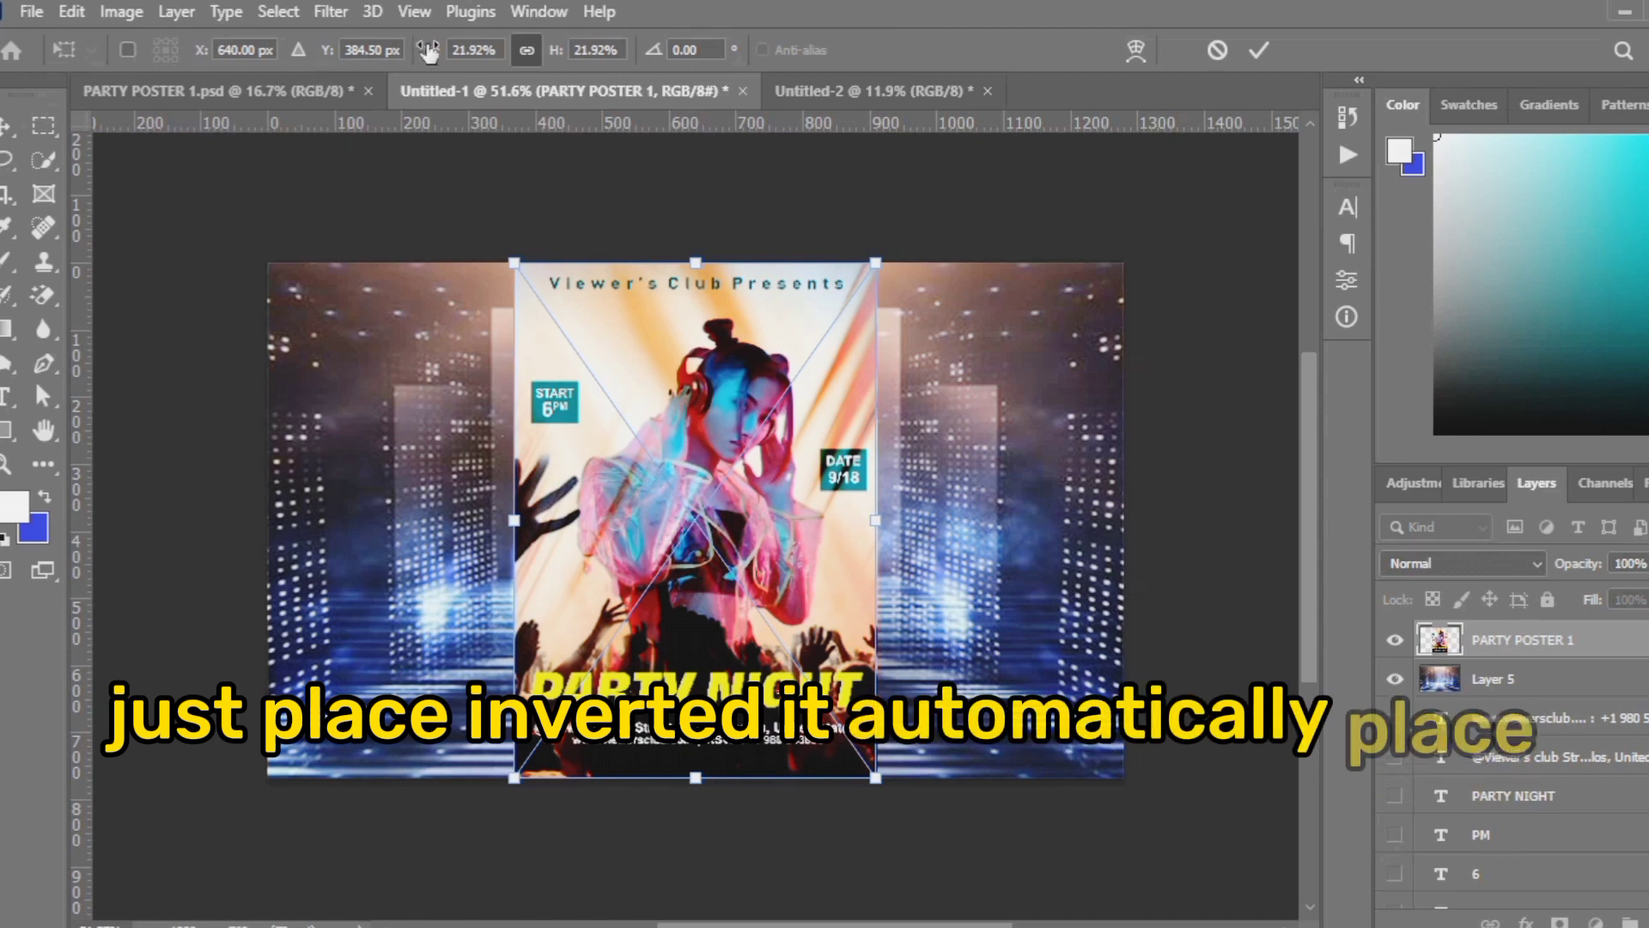
left_click_drag(432, 60, 429, 77)
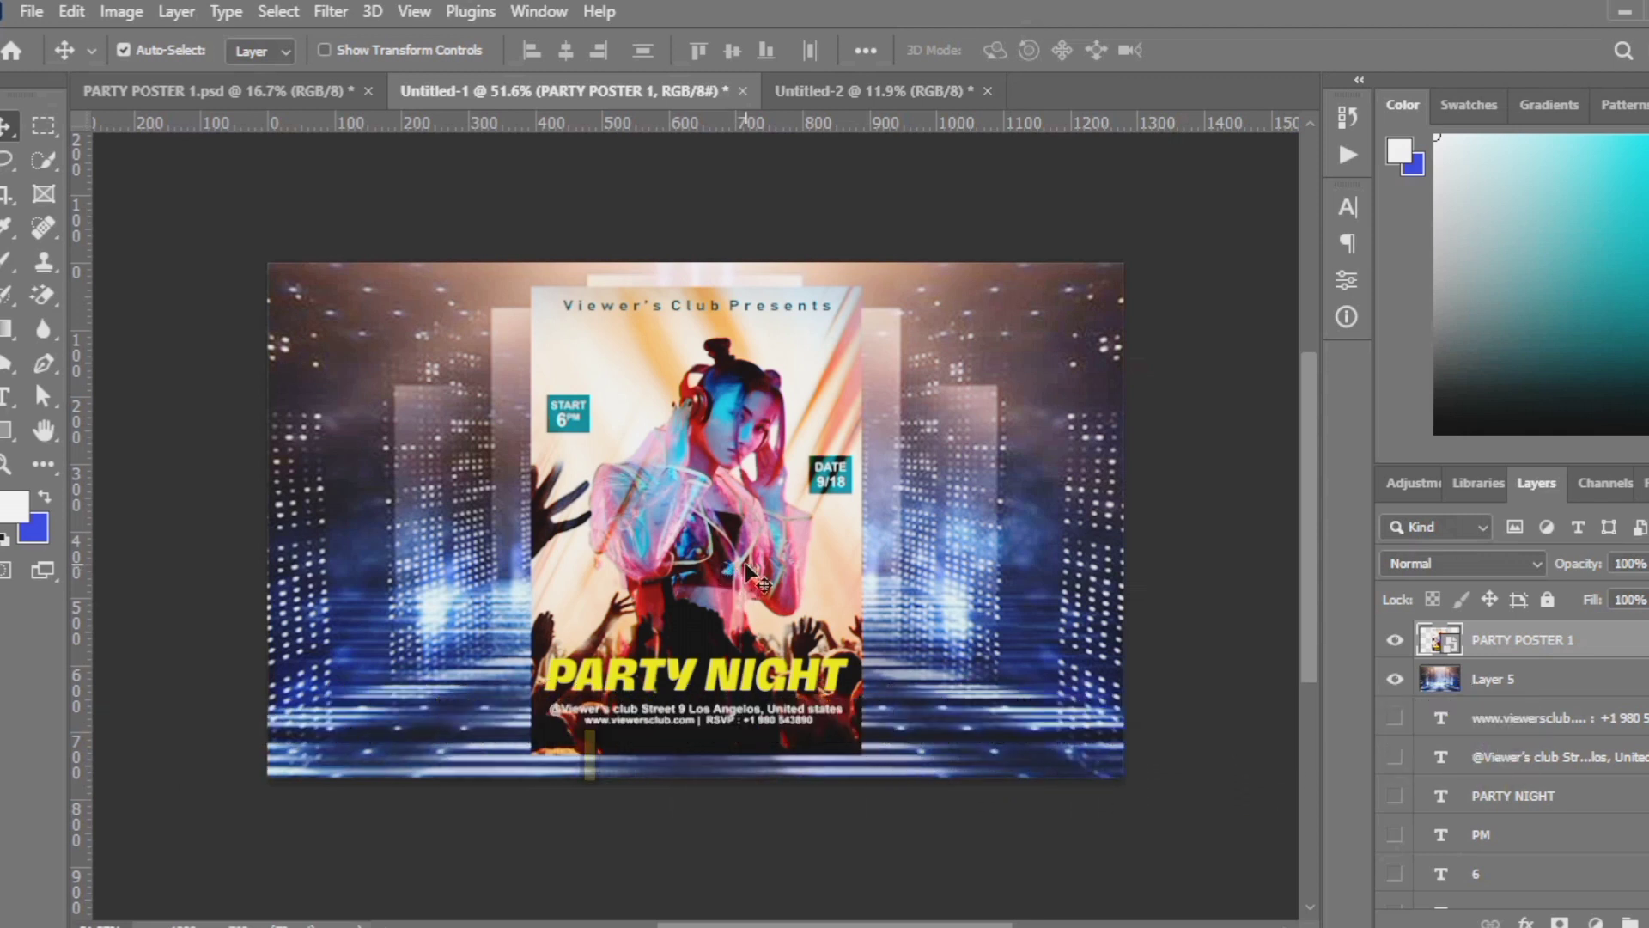
Add two smaller copies of the poster at 11.92% scale, one at the canvas's upper right and one at its lower left
left_click_drag(749, 568, 1009, 558)
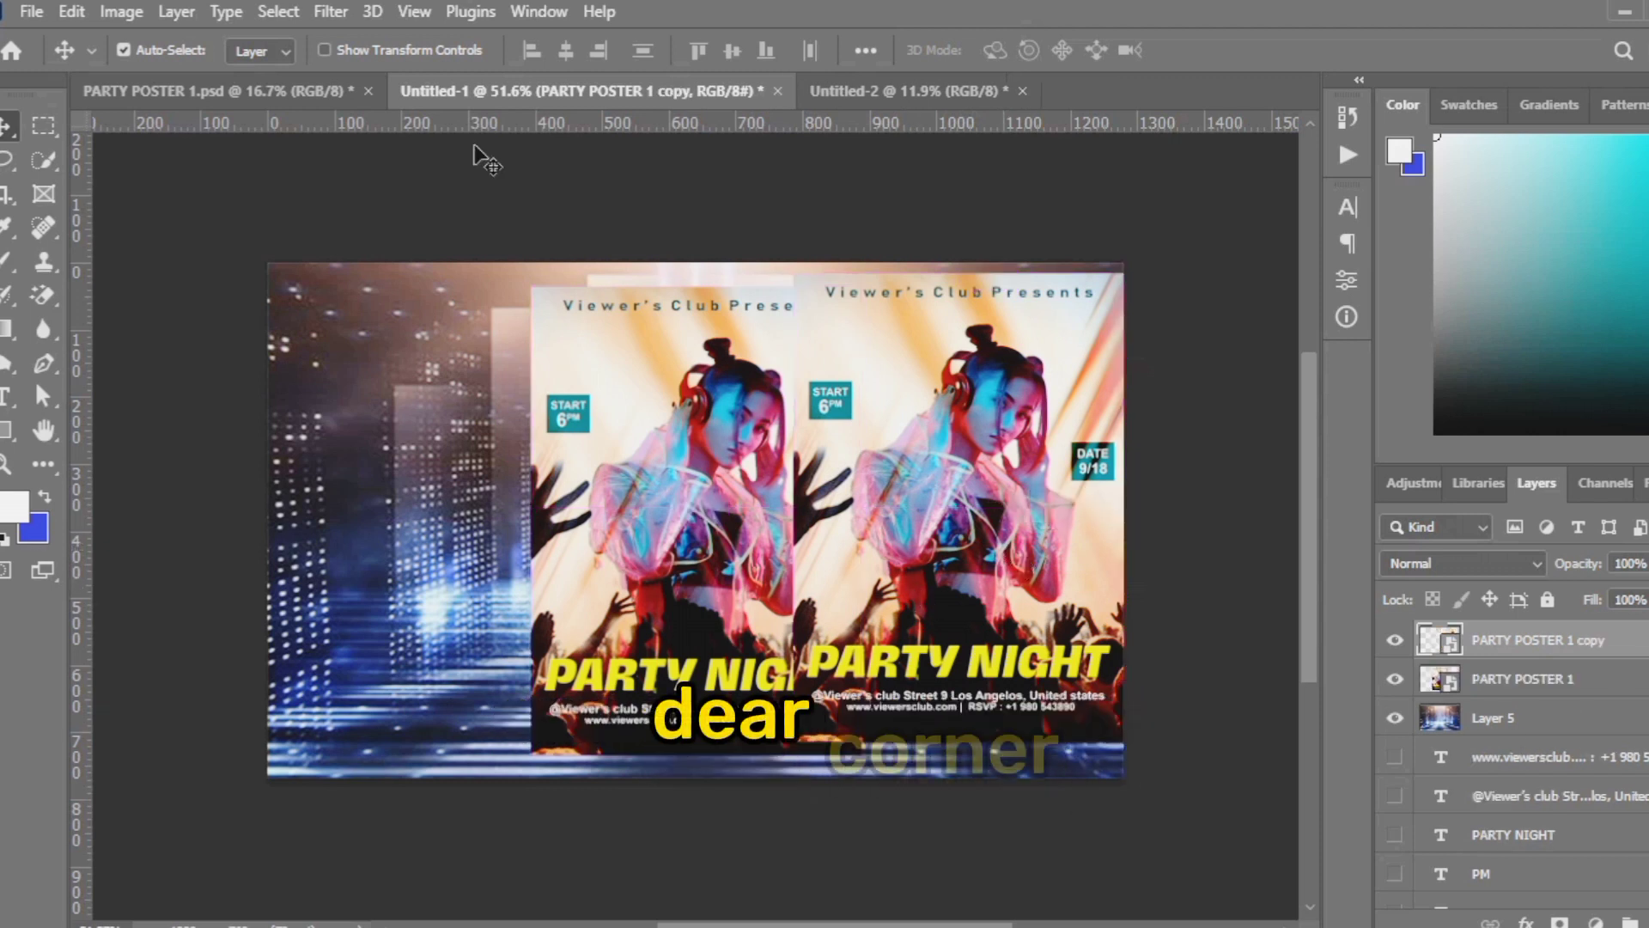
key("ctrl+t")
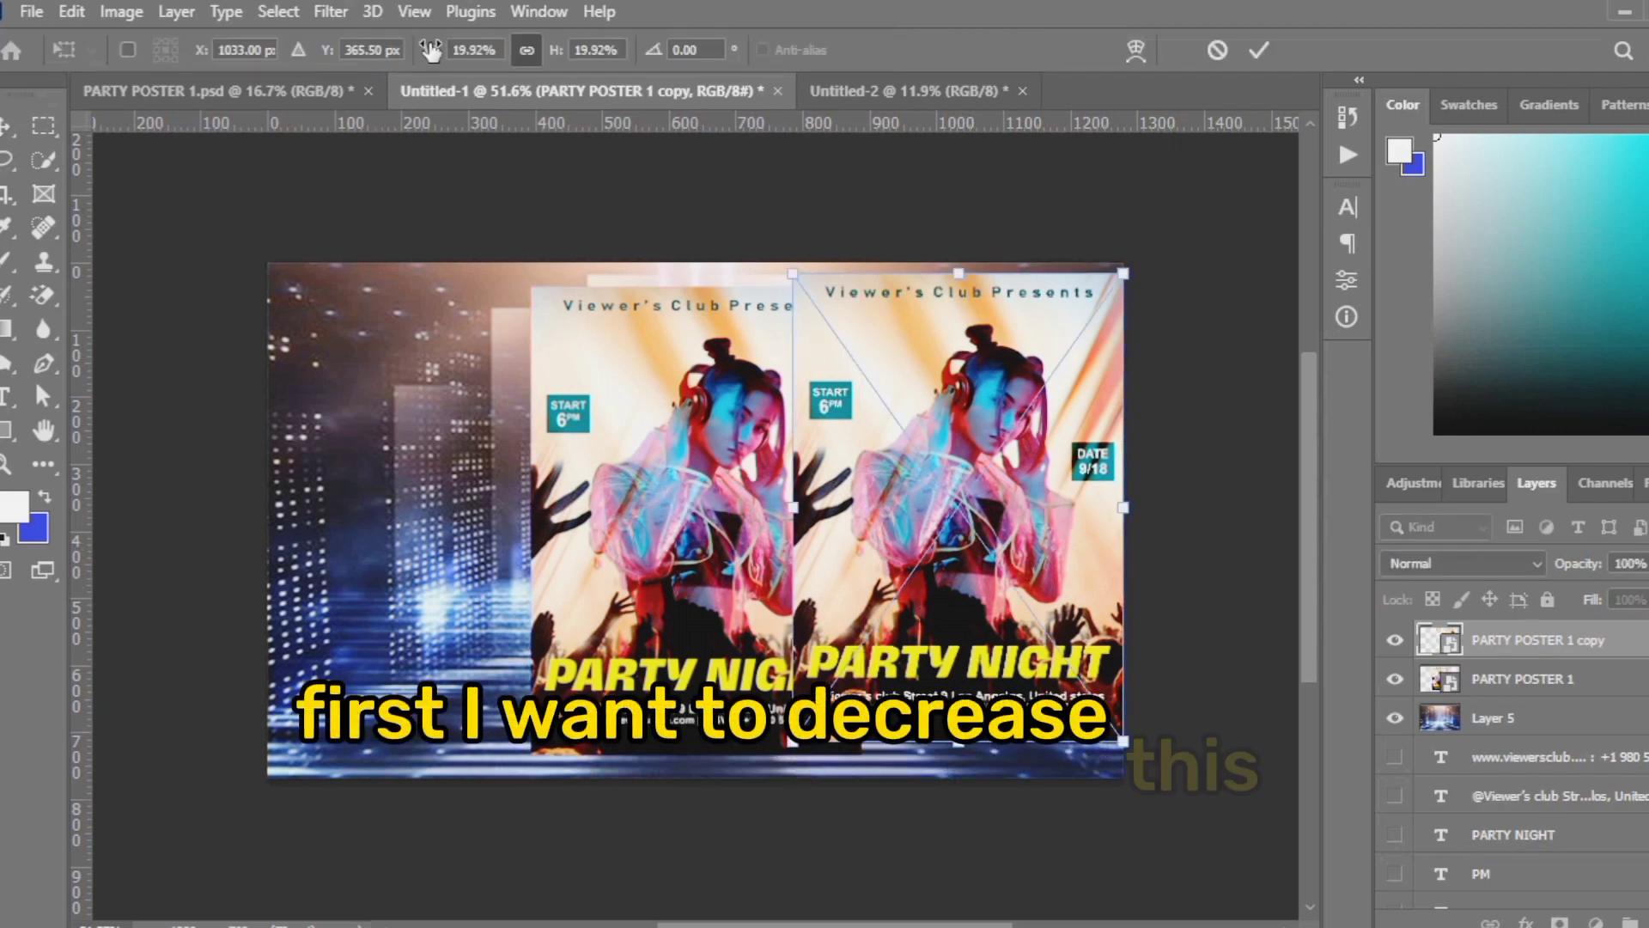
left_click_drag(429, 52, 417, 53)
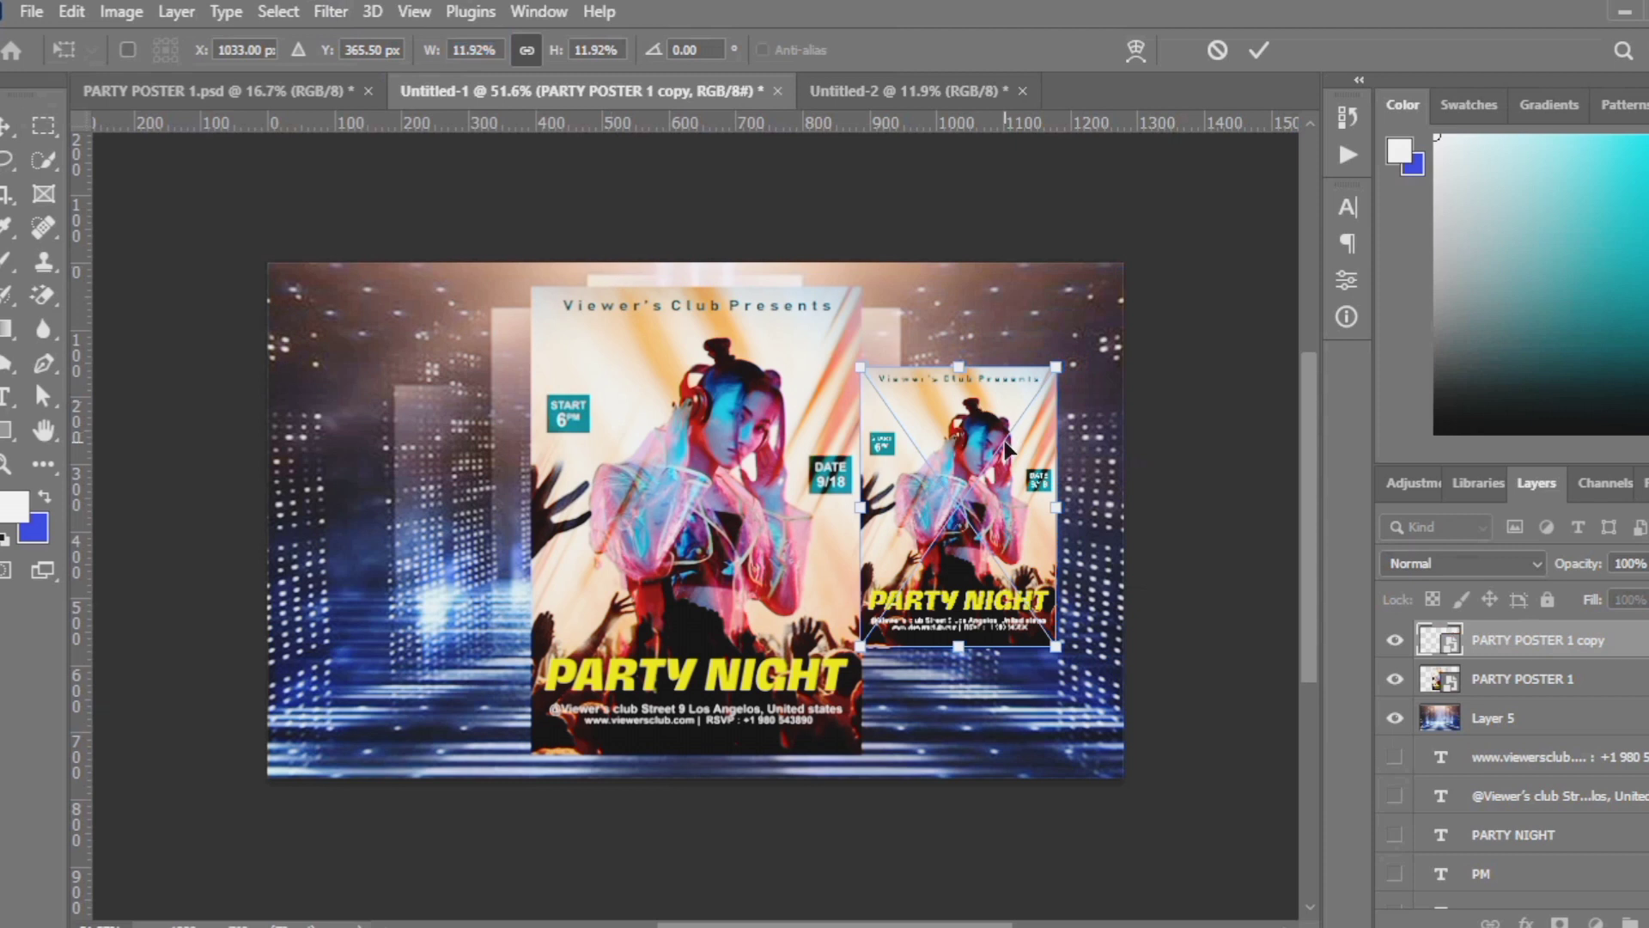
left_click_drag(1005, 447, 670, 524)
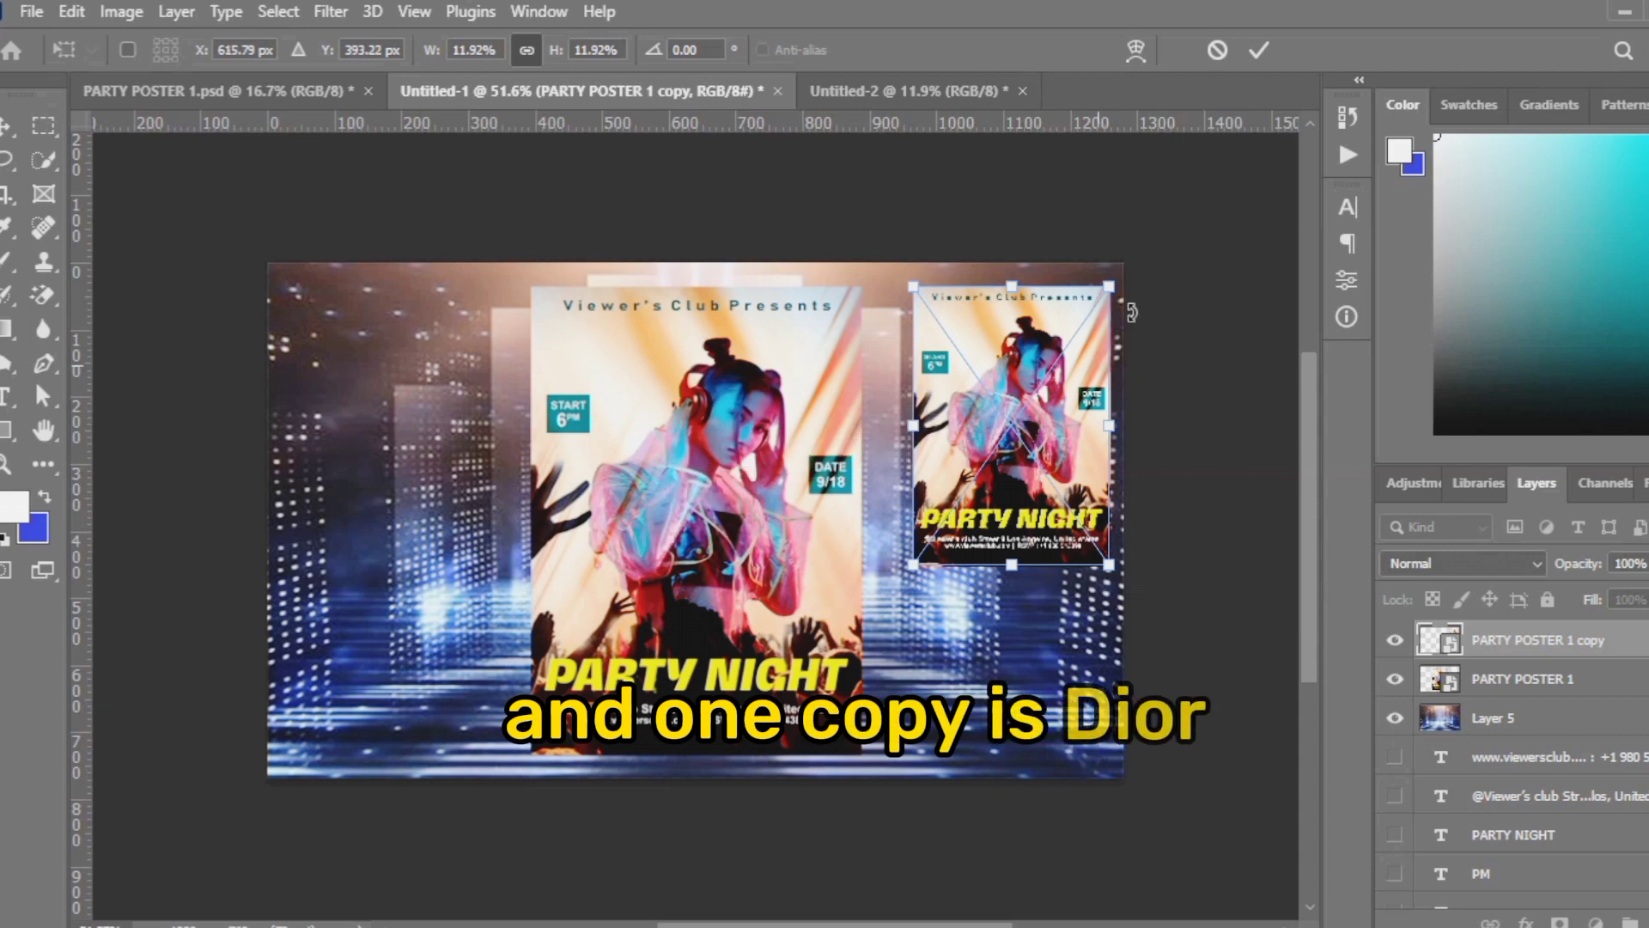
left_click(1255, 51)
left_click_drag(1027, 459, 395, 640)
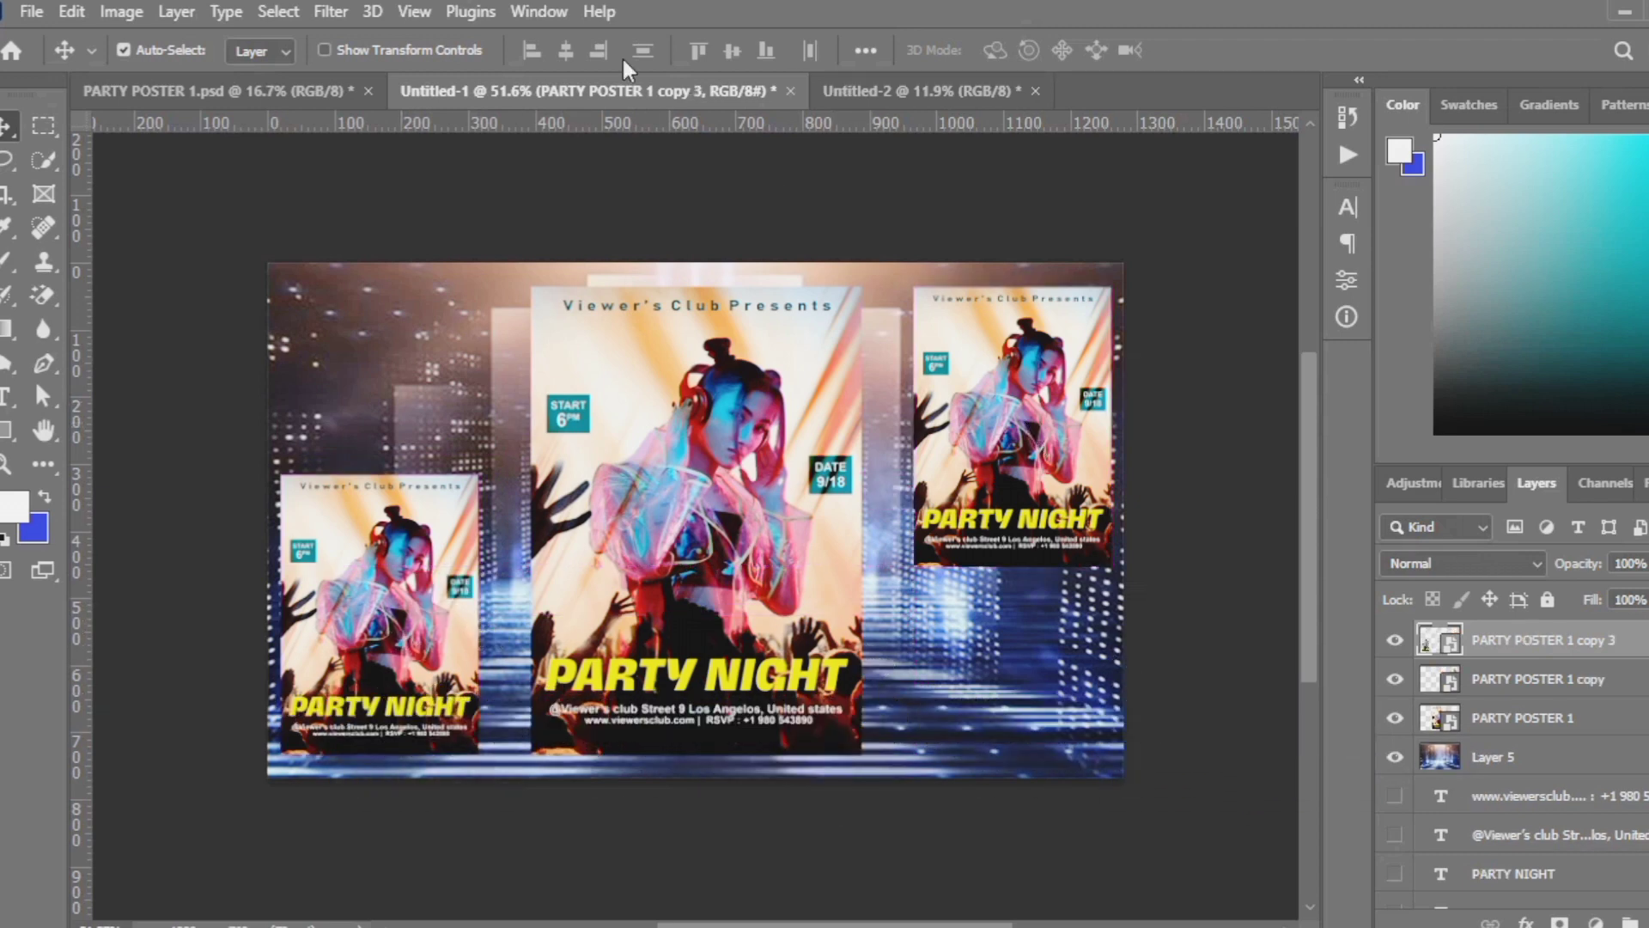
Apply a Gaussian Blur with a 1.7-pixel radius to the small poster copy at the canvas's lower left
left_click(330, 12)
mouse_move(533, 344)
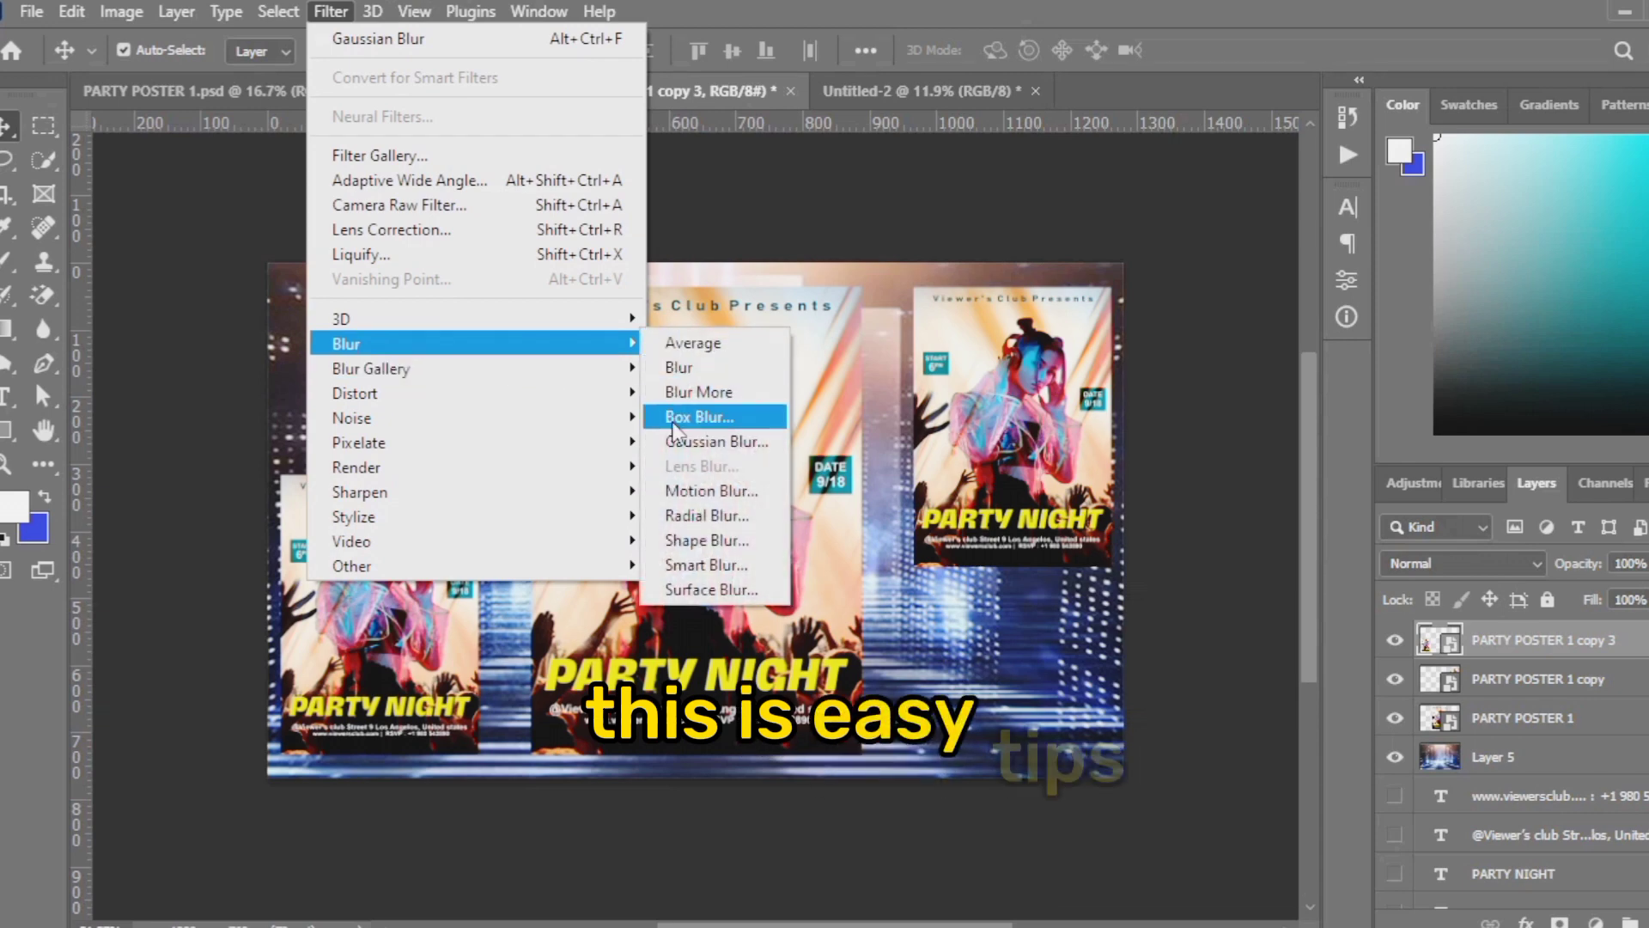
left_click(718, 441)
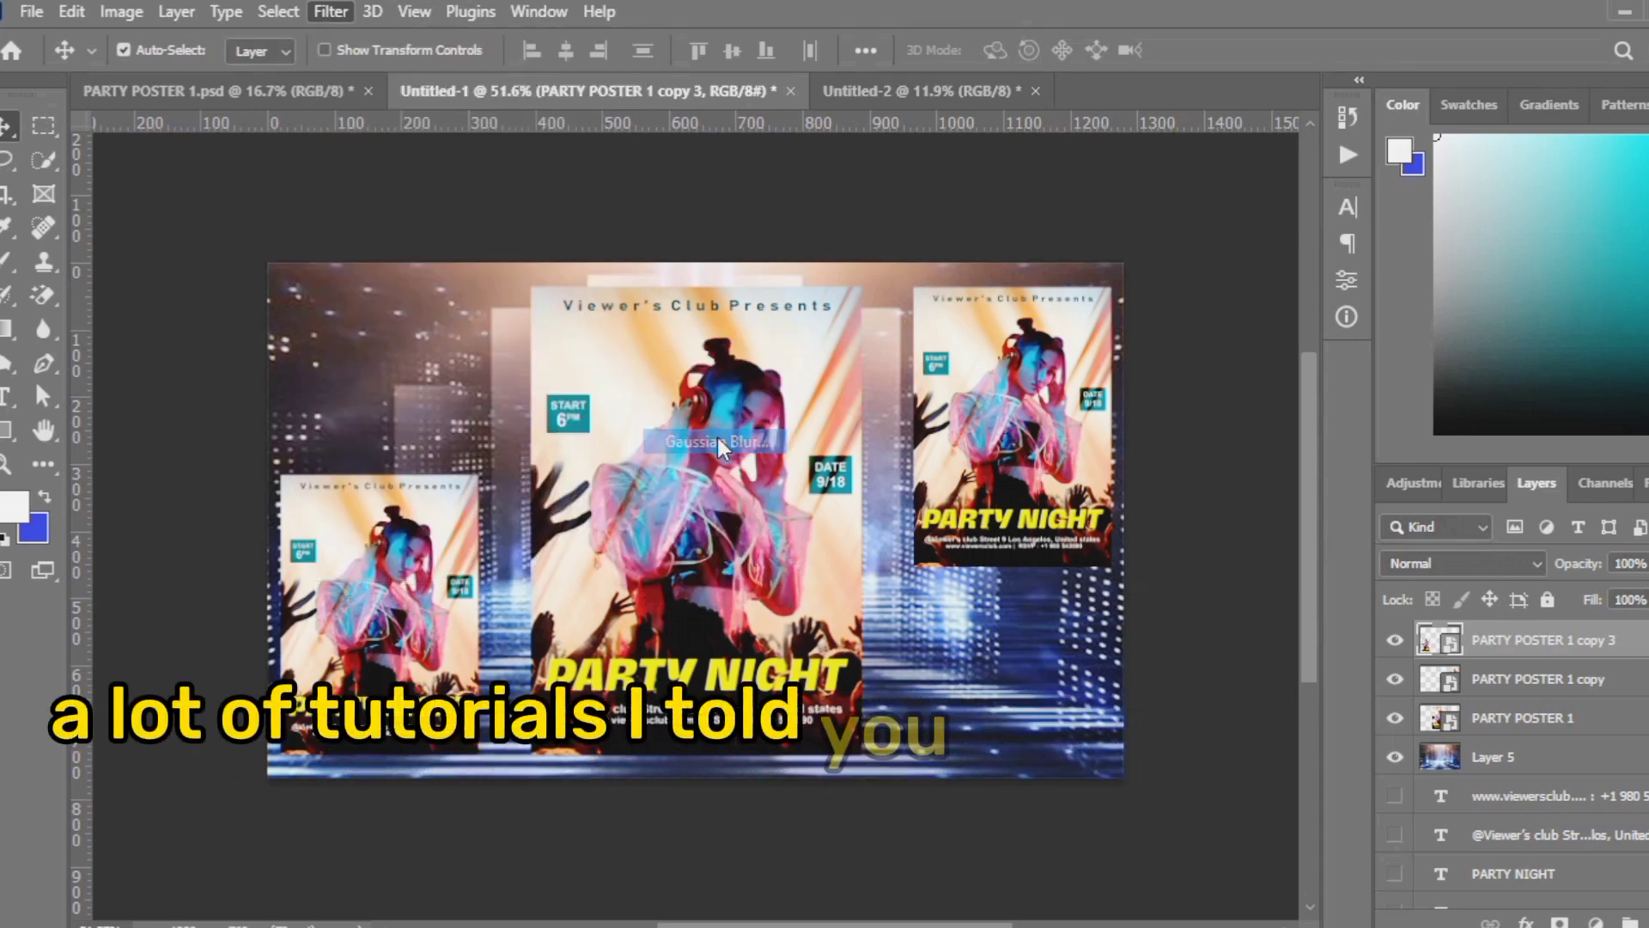
left_click_drag(1417, 513, 1346, 507)
key("Return")
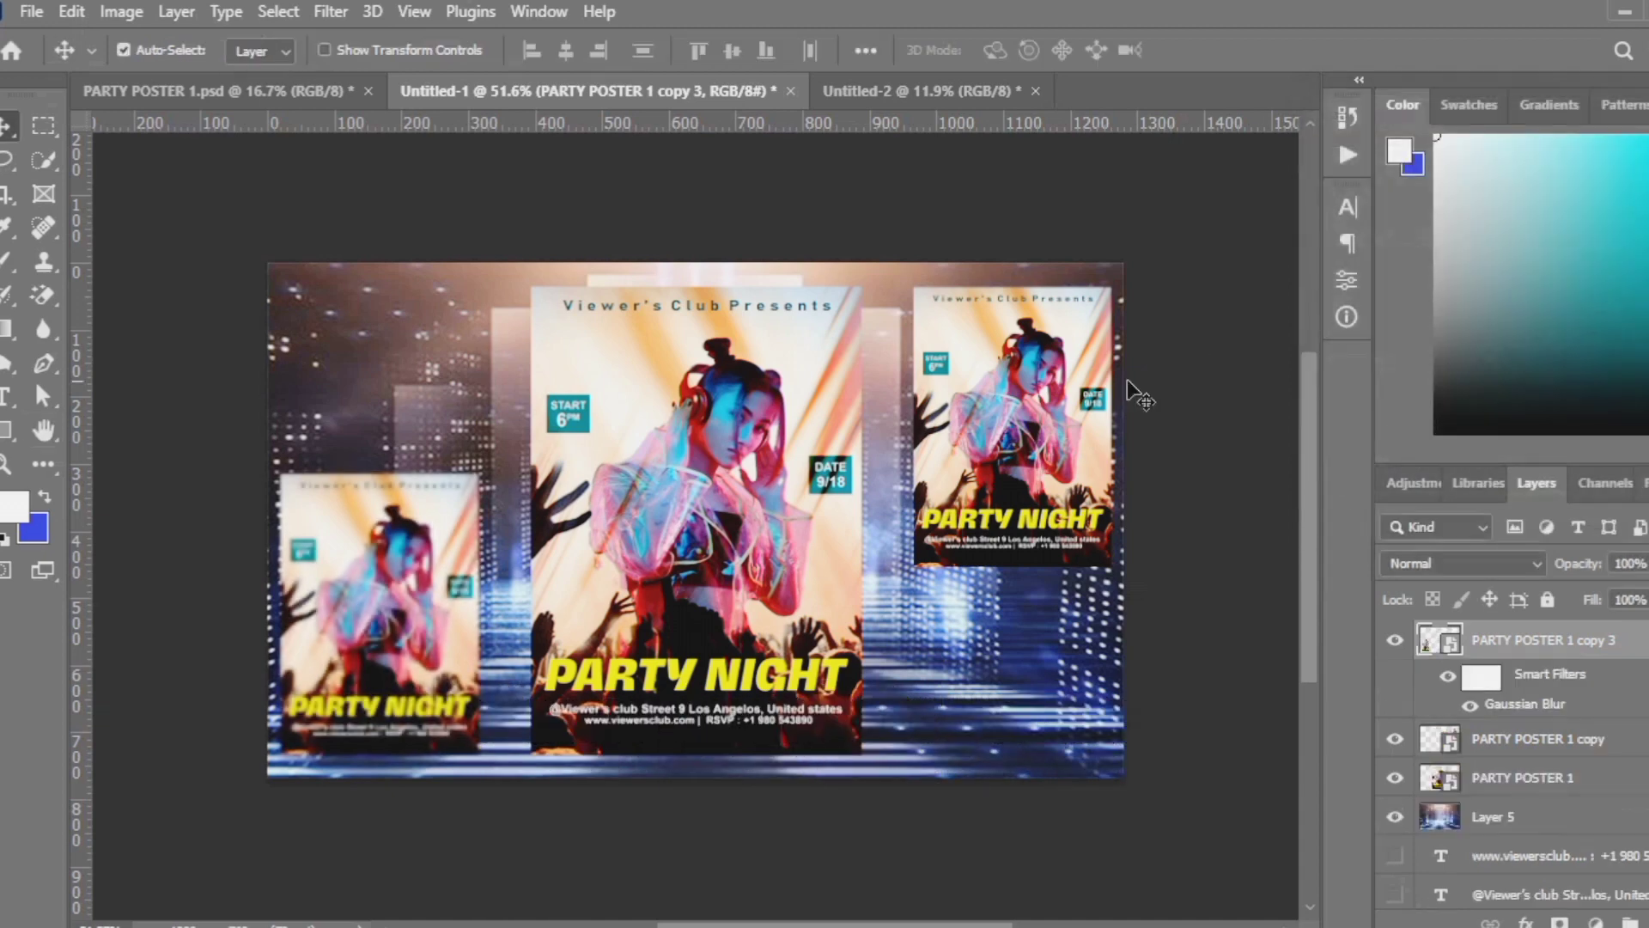
Apply a Gaussian Blur with a 1.7-pixel radius to the small poster copy at the canvas's upper right
left_click(331, 12)
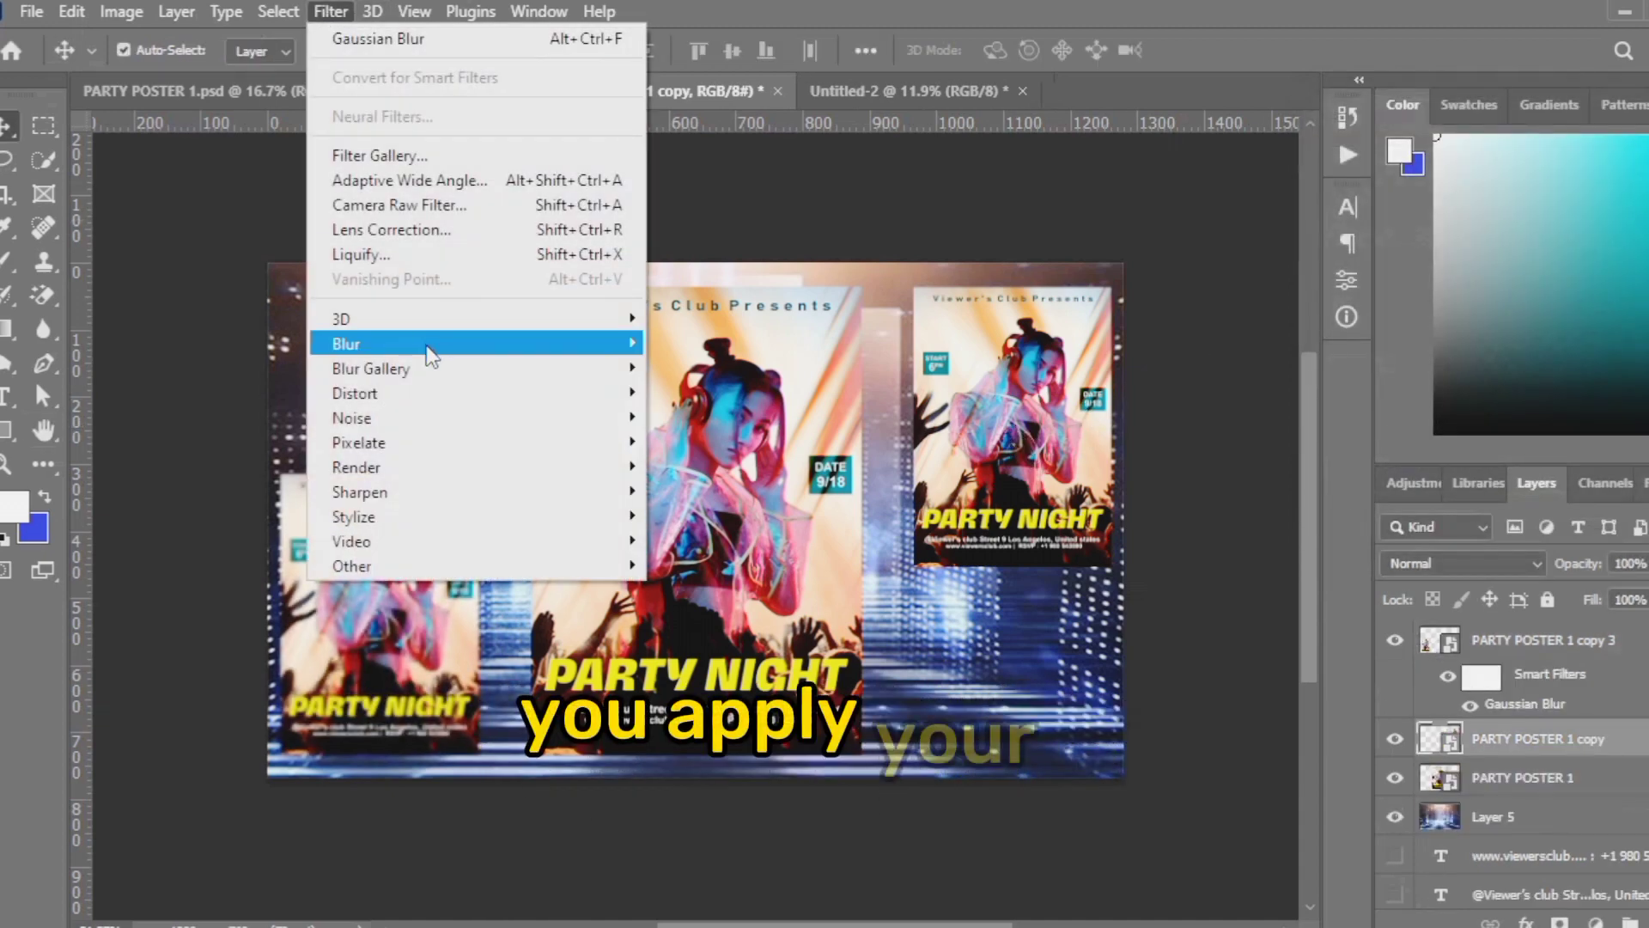
mouse_move(430, 346)
left_click(705, 443)
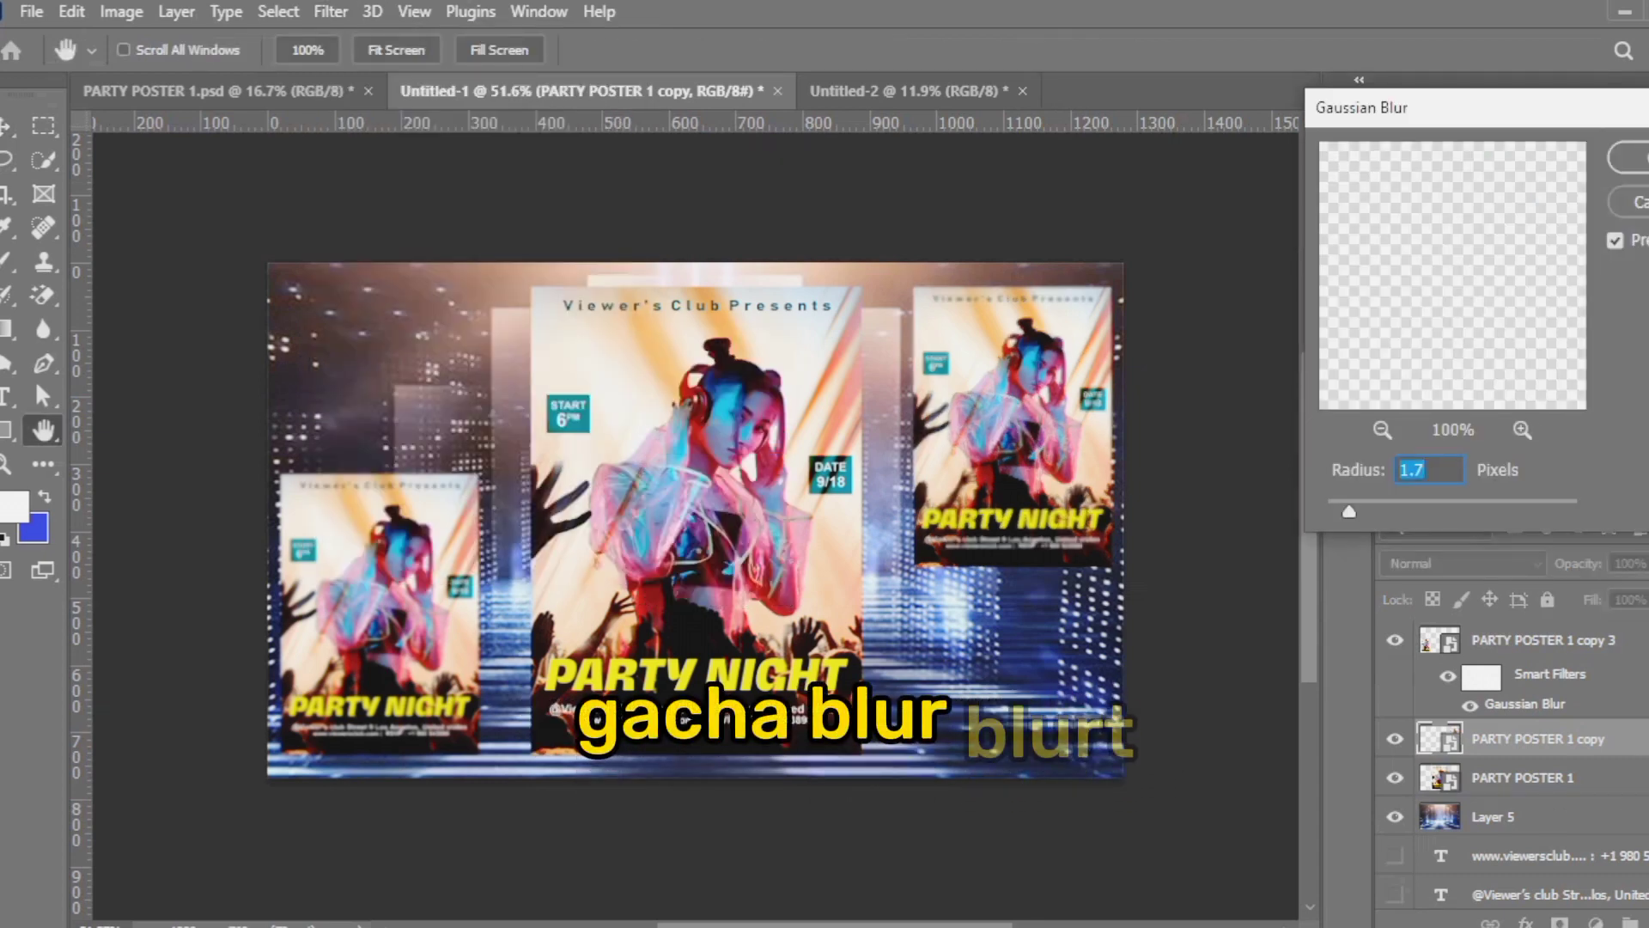
left_click(1610, 249)
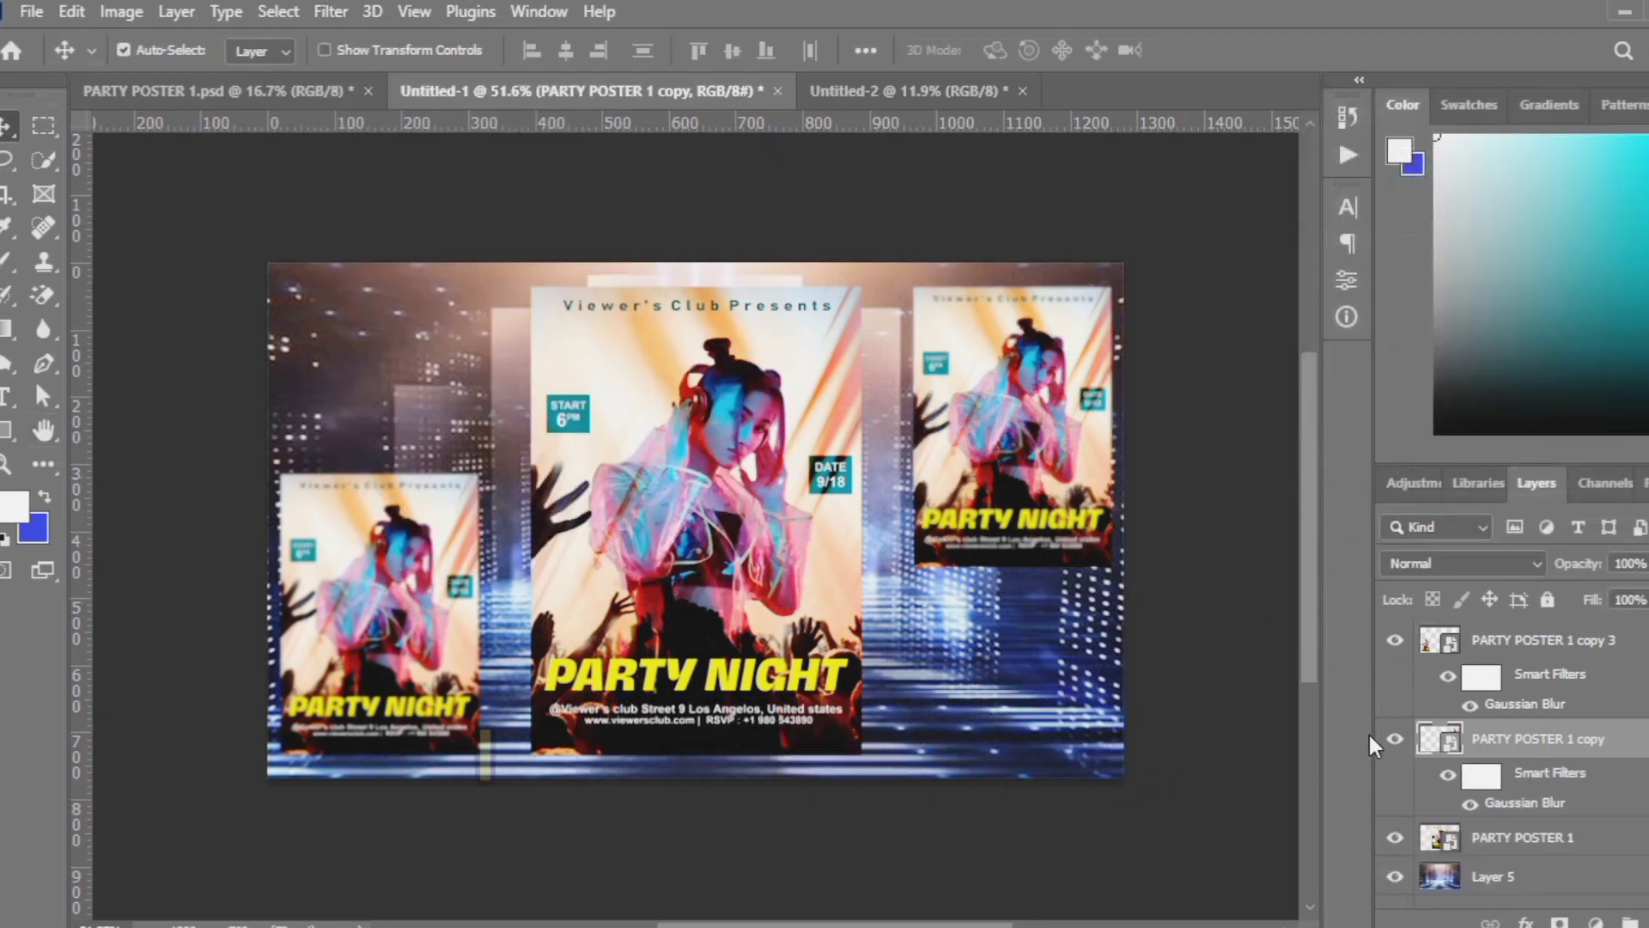
Add a drop shadow to the upper-right poster copy with 100% opacity, 5 px distance, 4% spread and 8 px size
left_click(1639, 740)
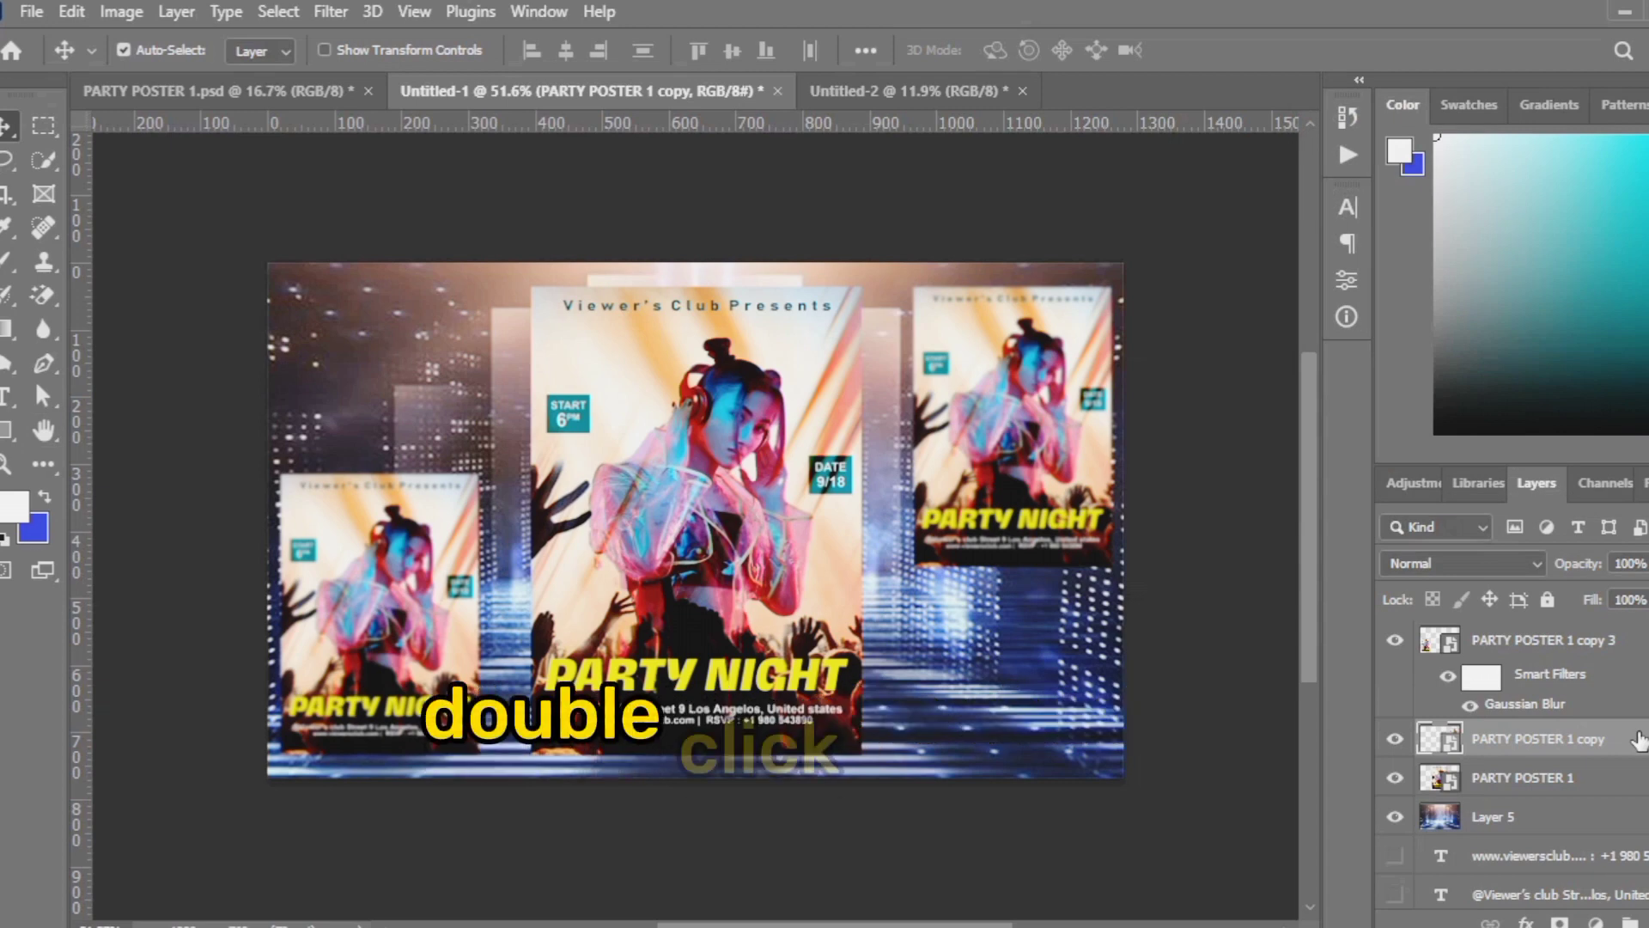
double_click(1639, 740)
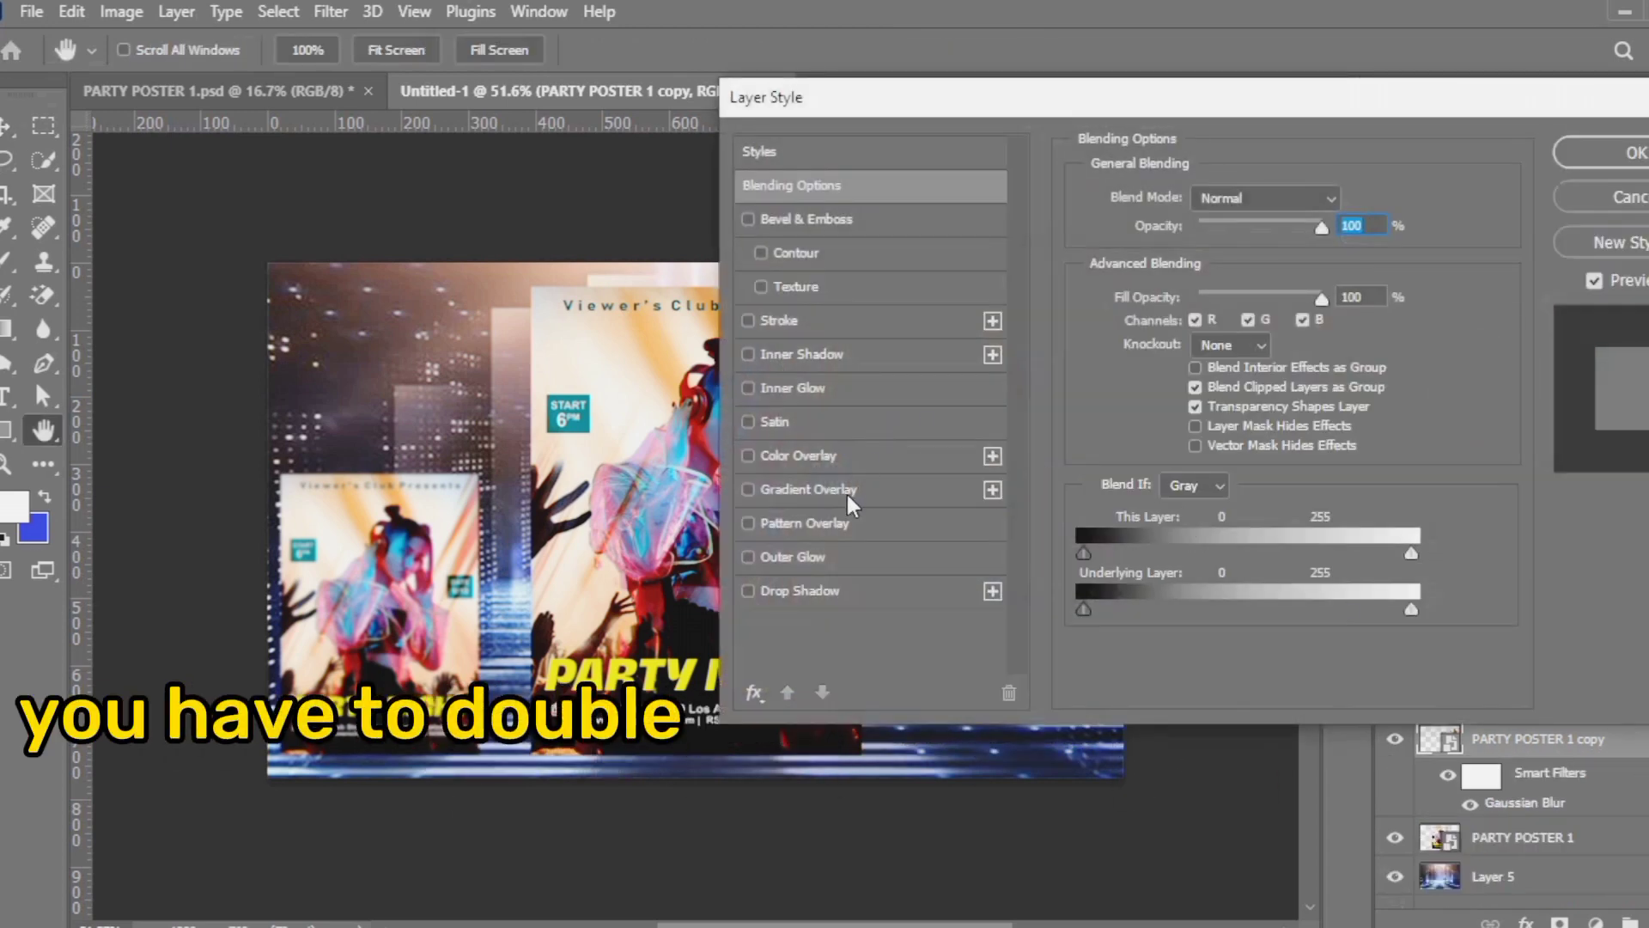
left_click(798, 590)
left_click_drag(1157, 107, 1499, 24)
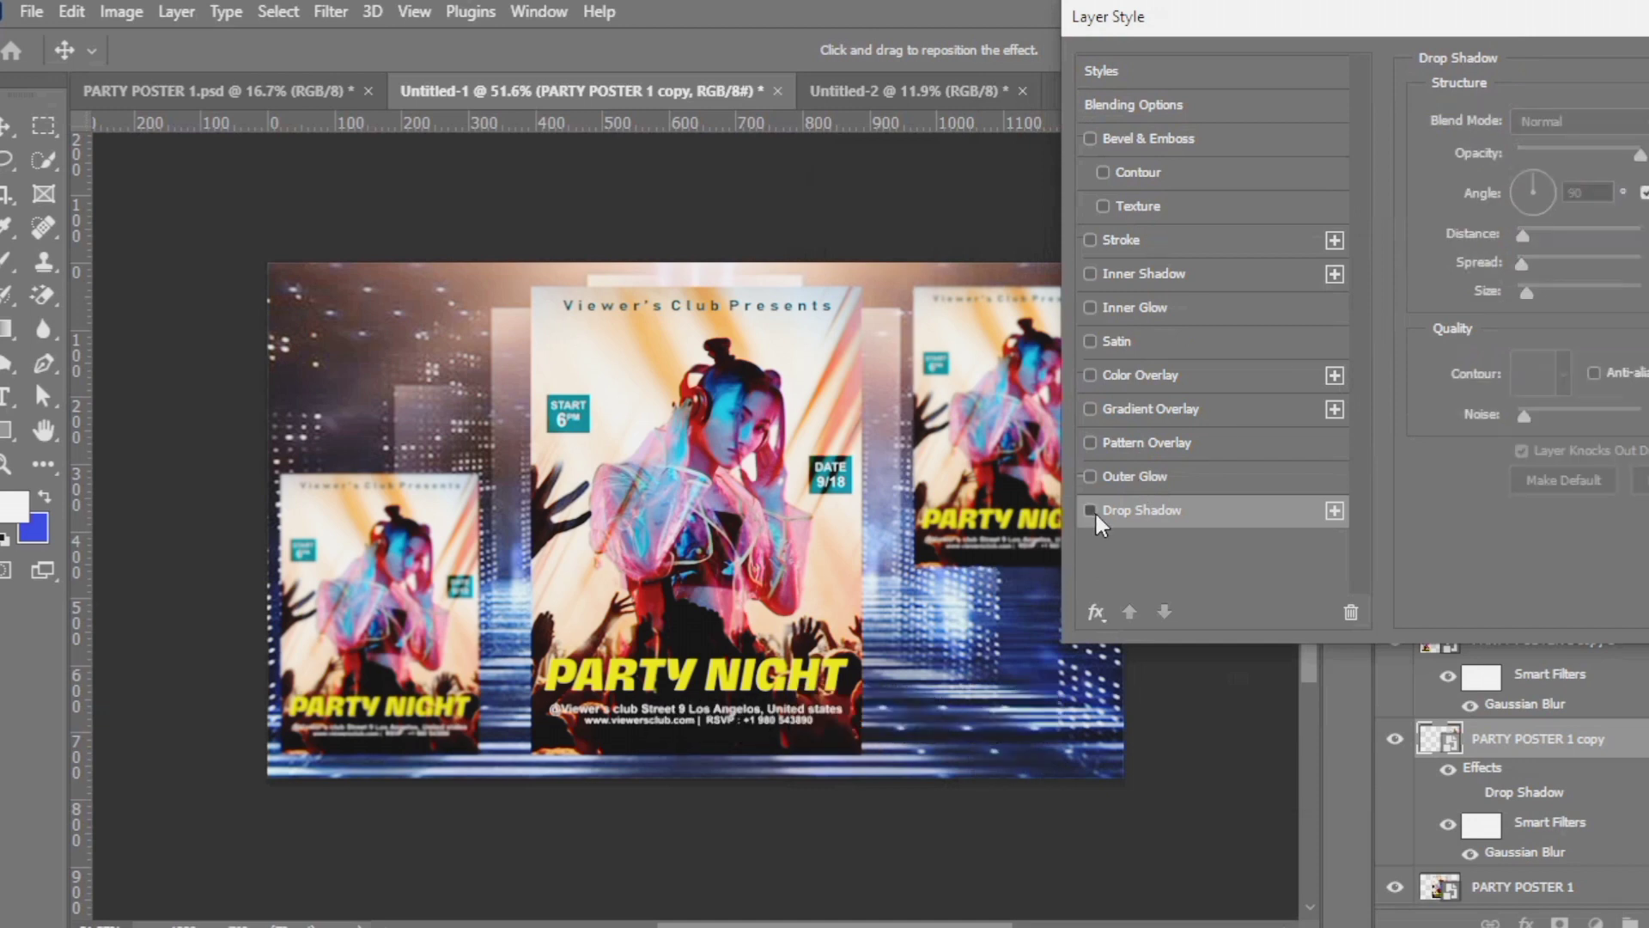
left_click_drag(1237, 22, 783, 79)
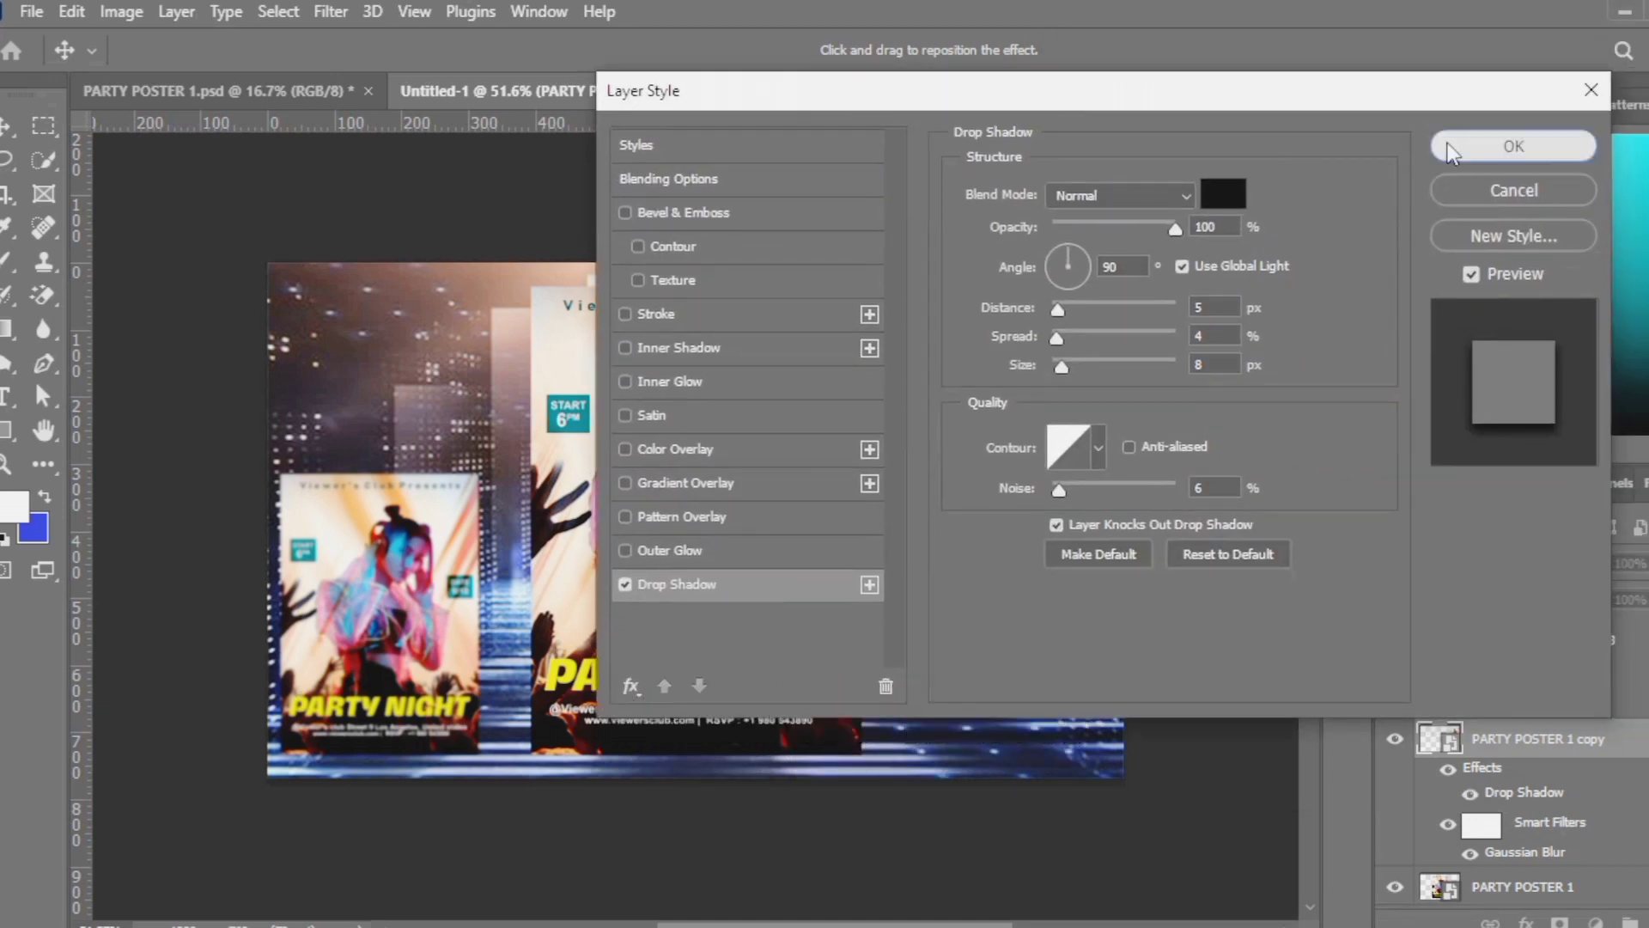
left_click(1460, 145)
Add a drop shadow to the large central poster
left_click(790, 523)
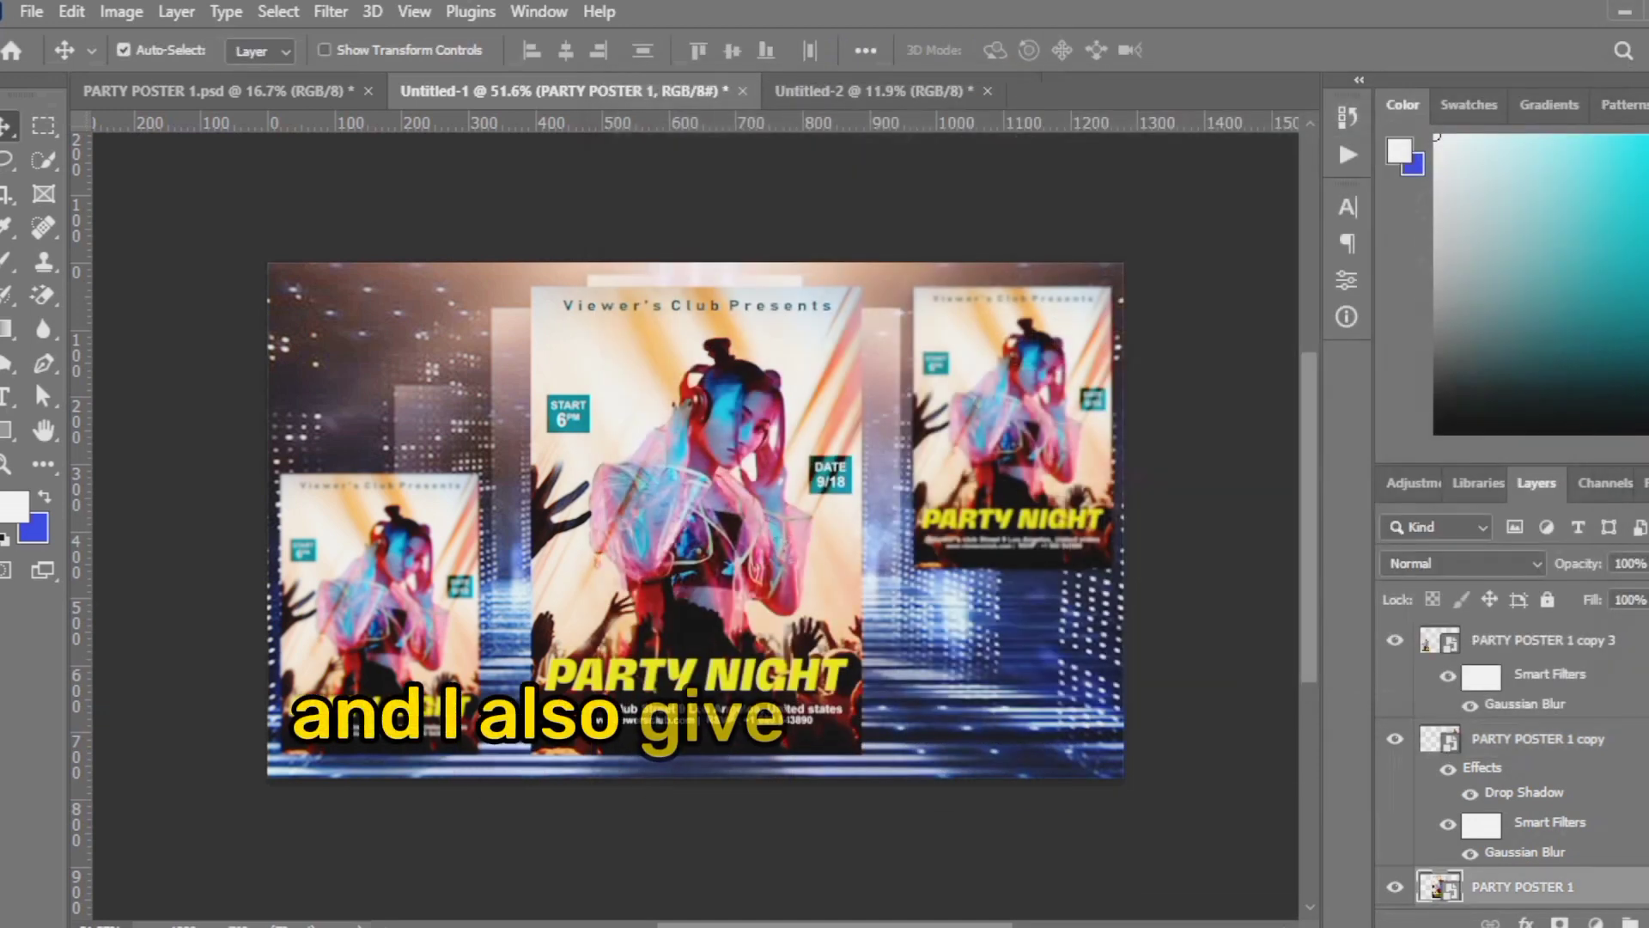
double_click(1611, 886)
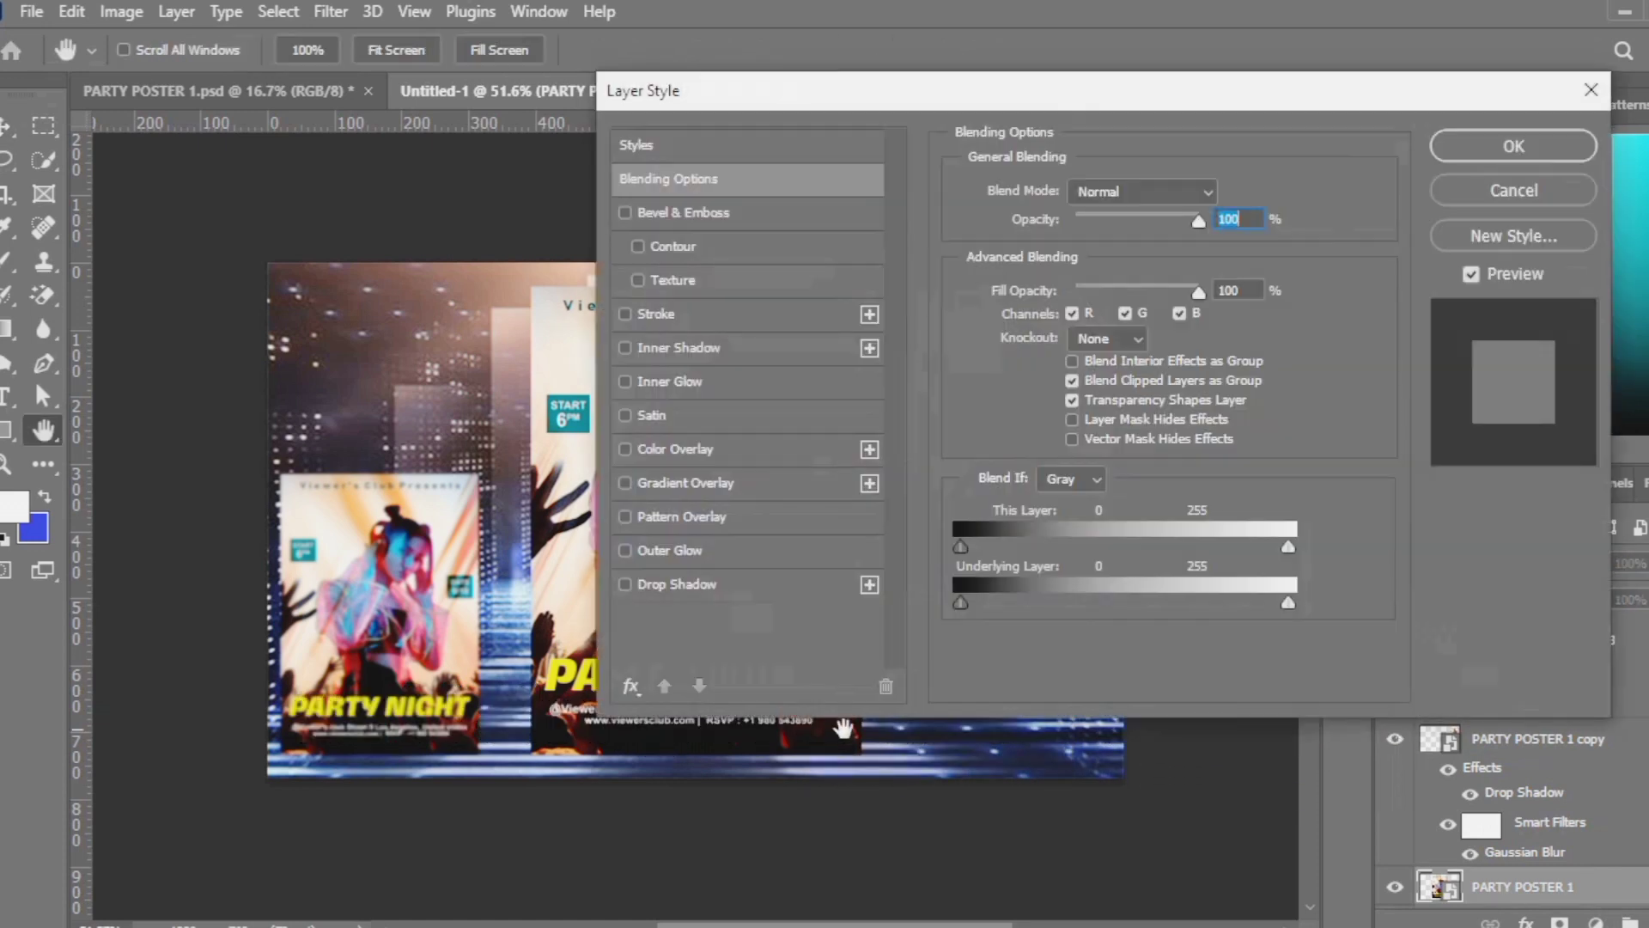
left_click_drag(1105, 99, 1266, 46)
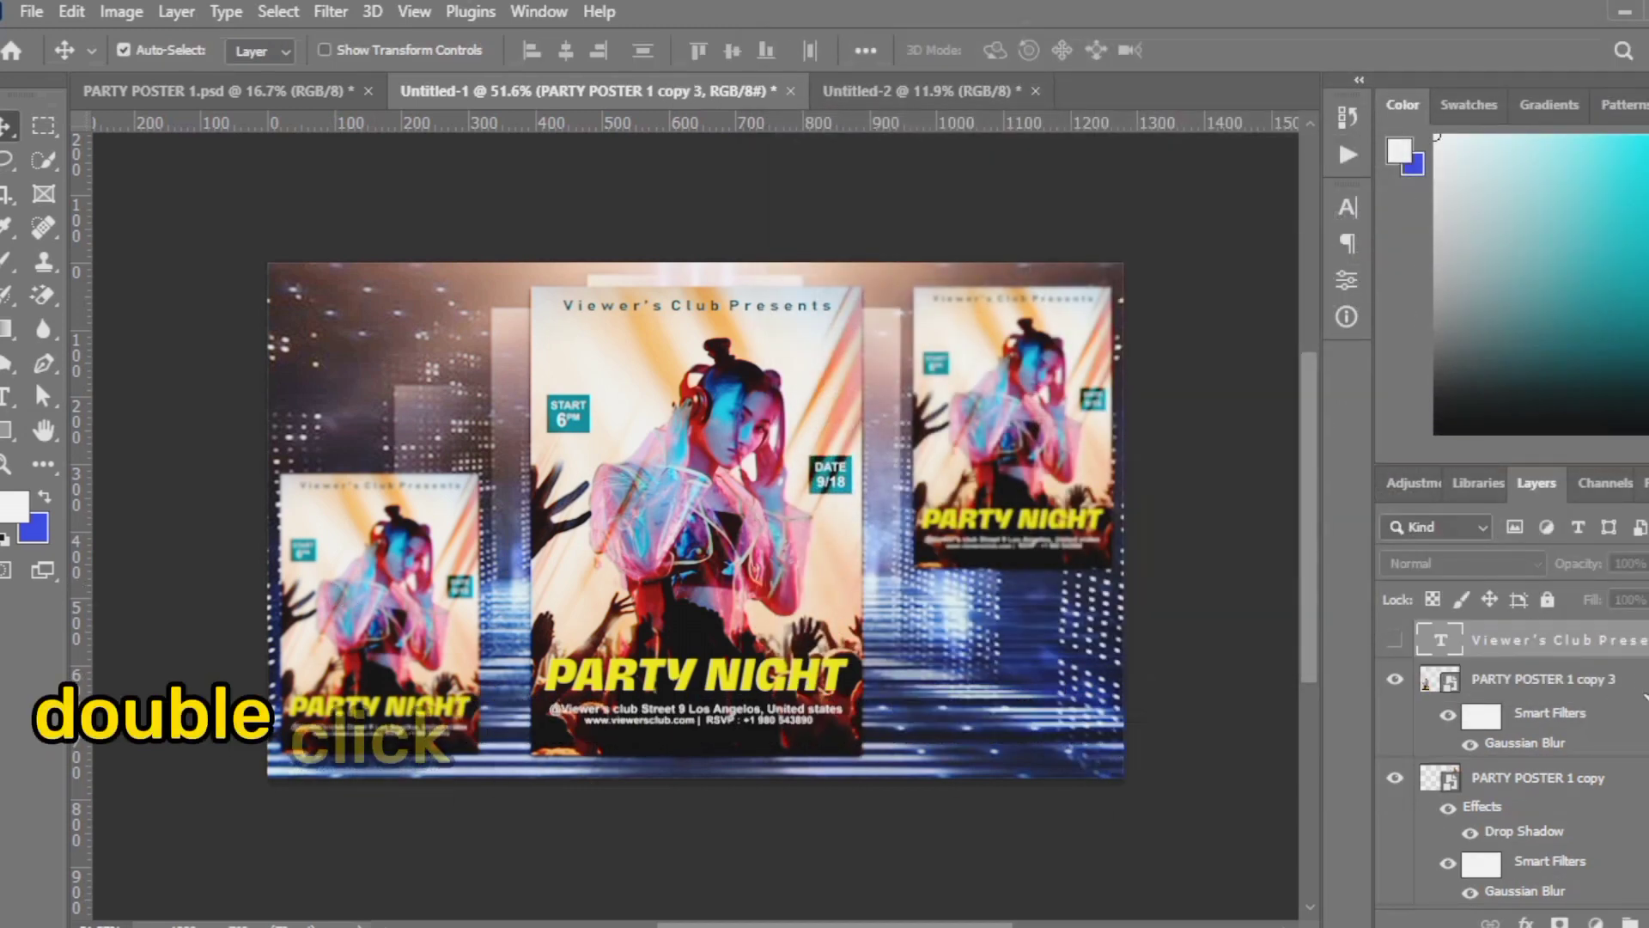
double_click(1642, 644)
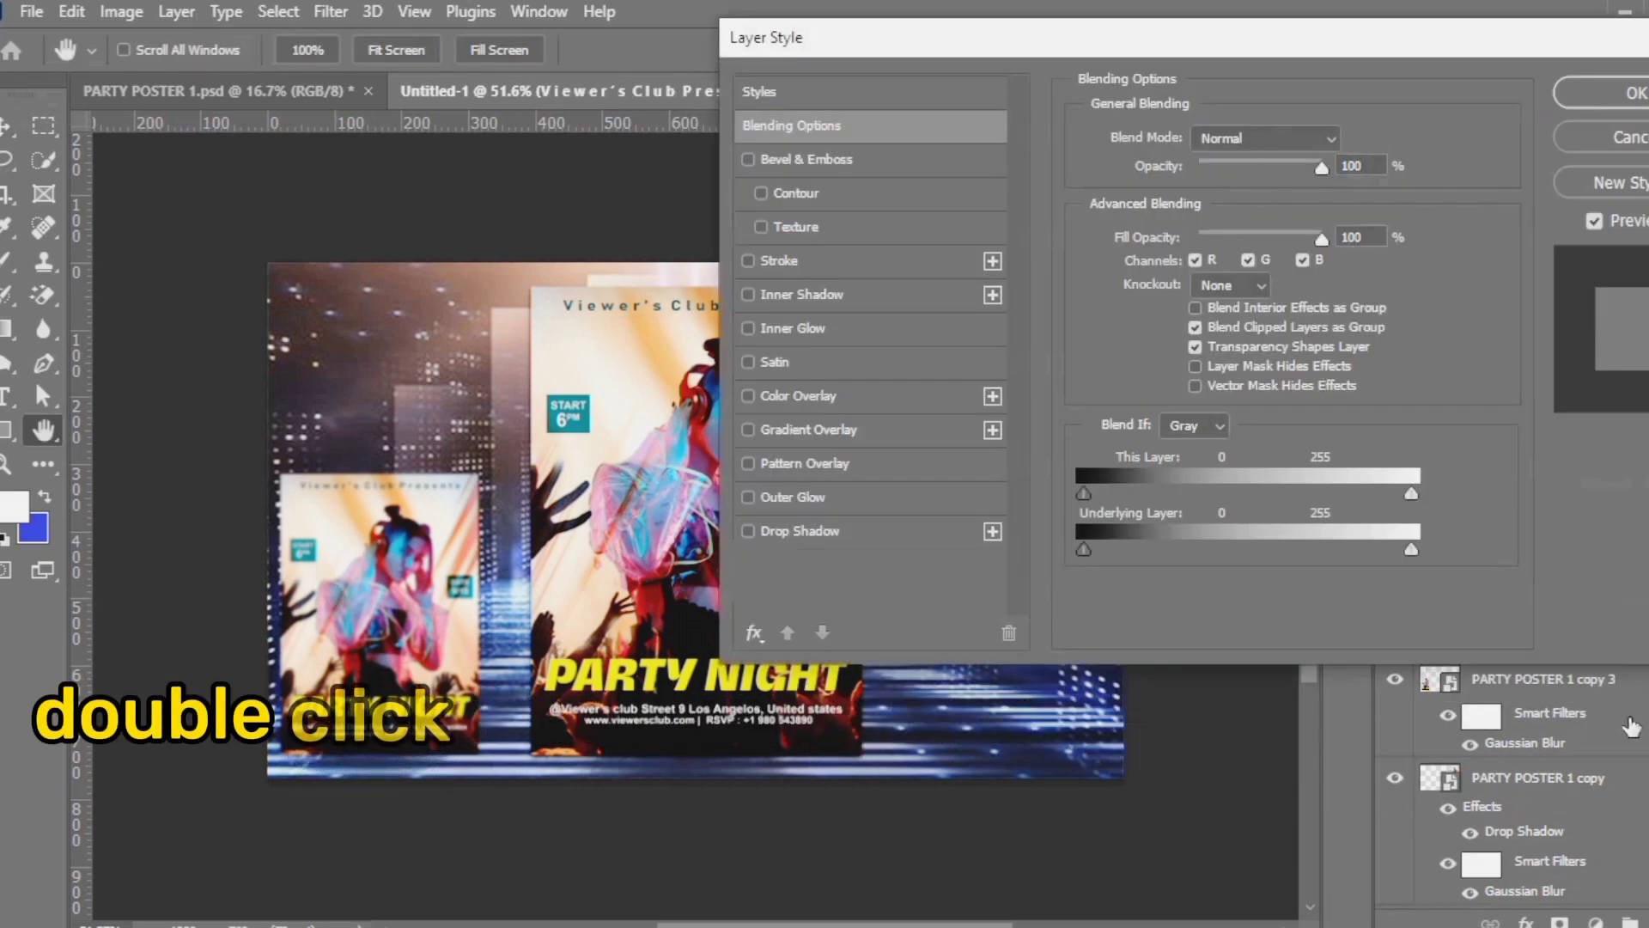
key("Escape")
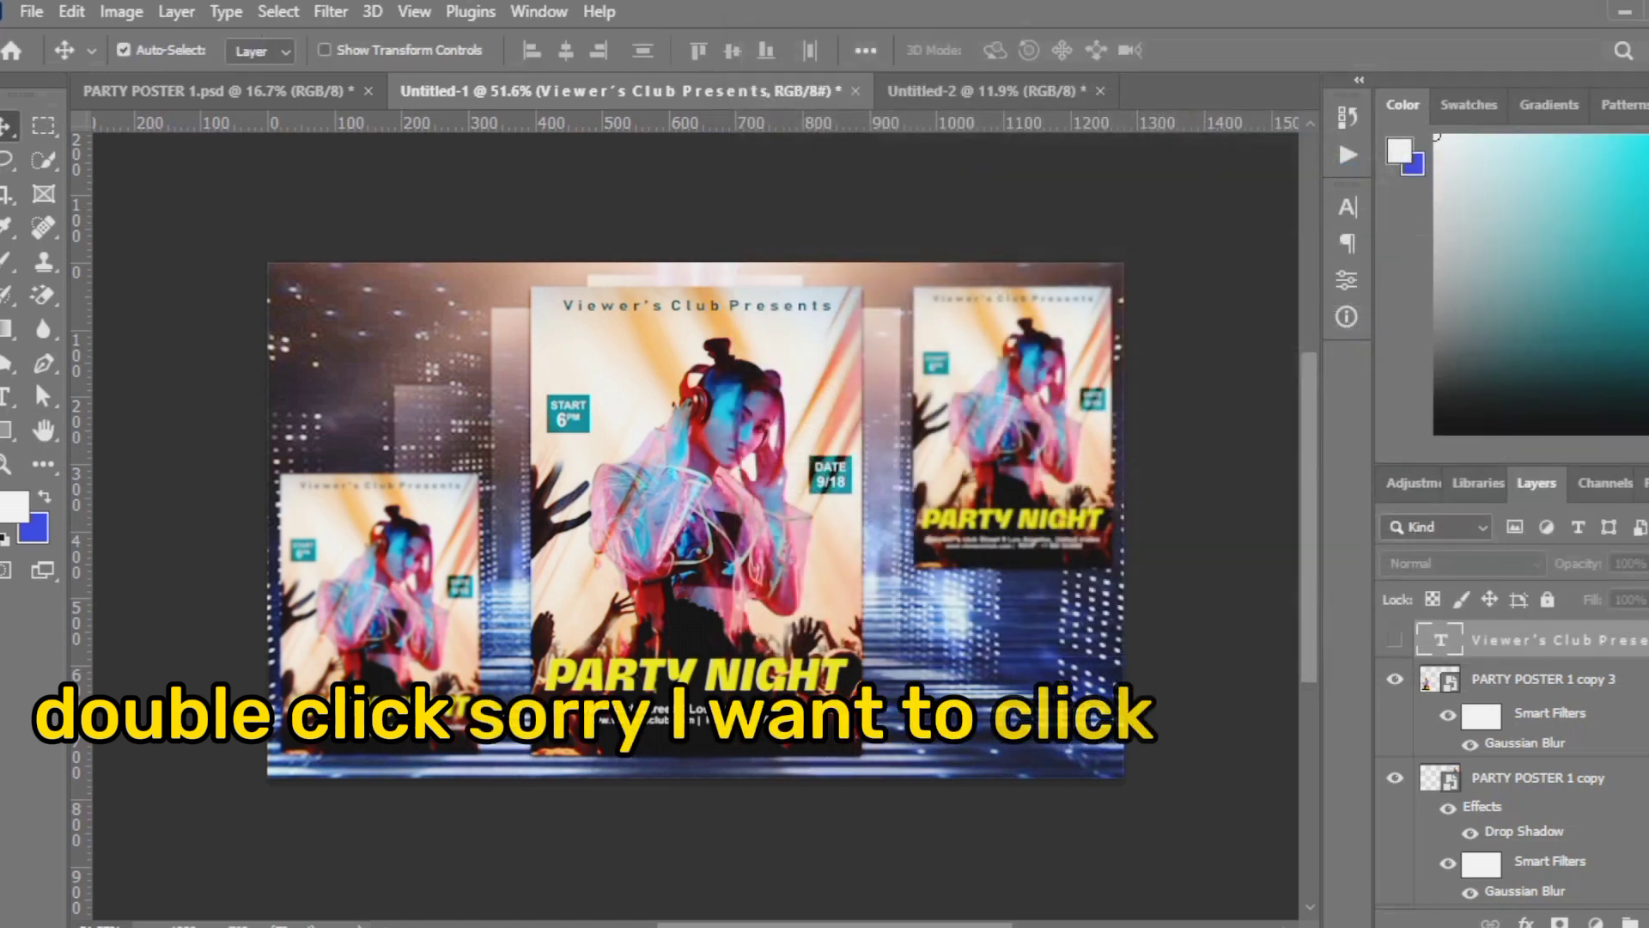
double_click(1633, 679)
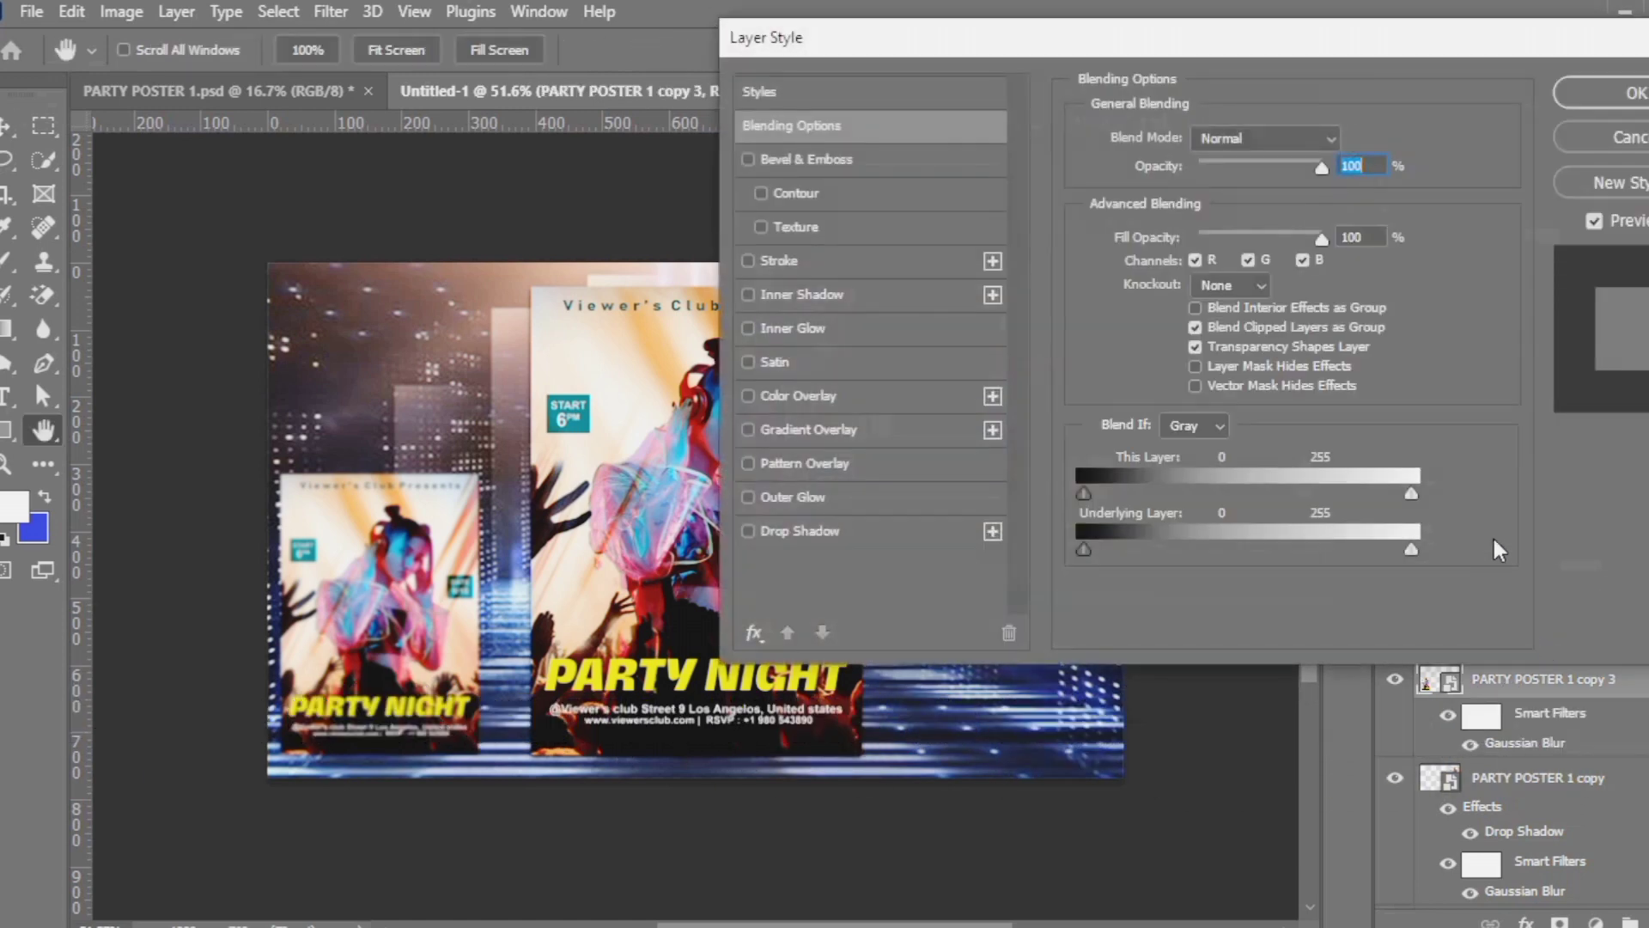
key("Escape")
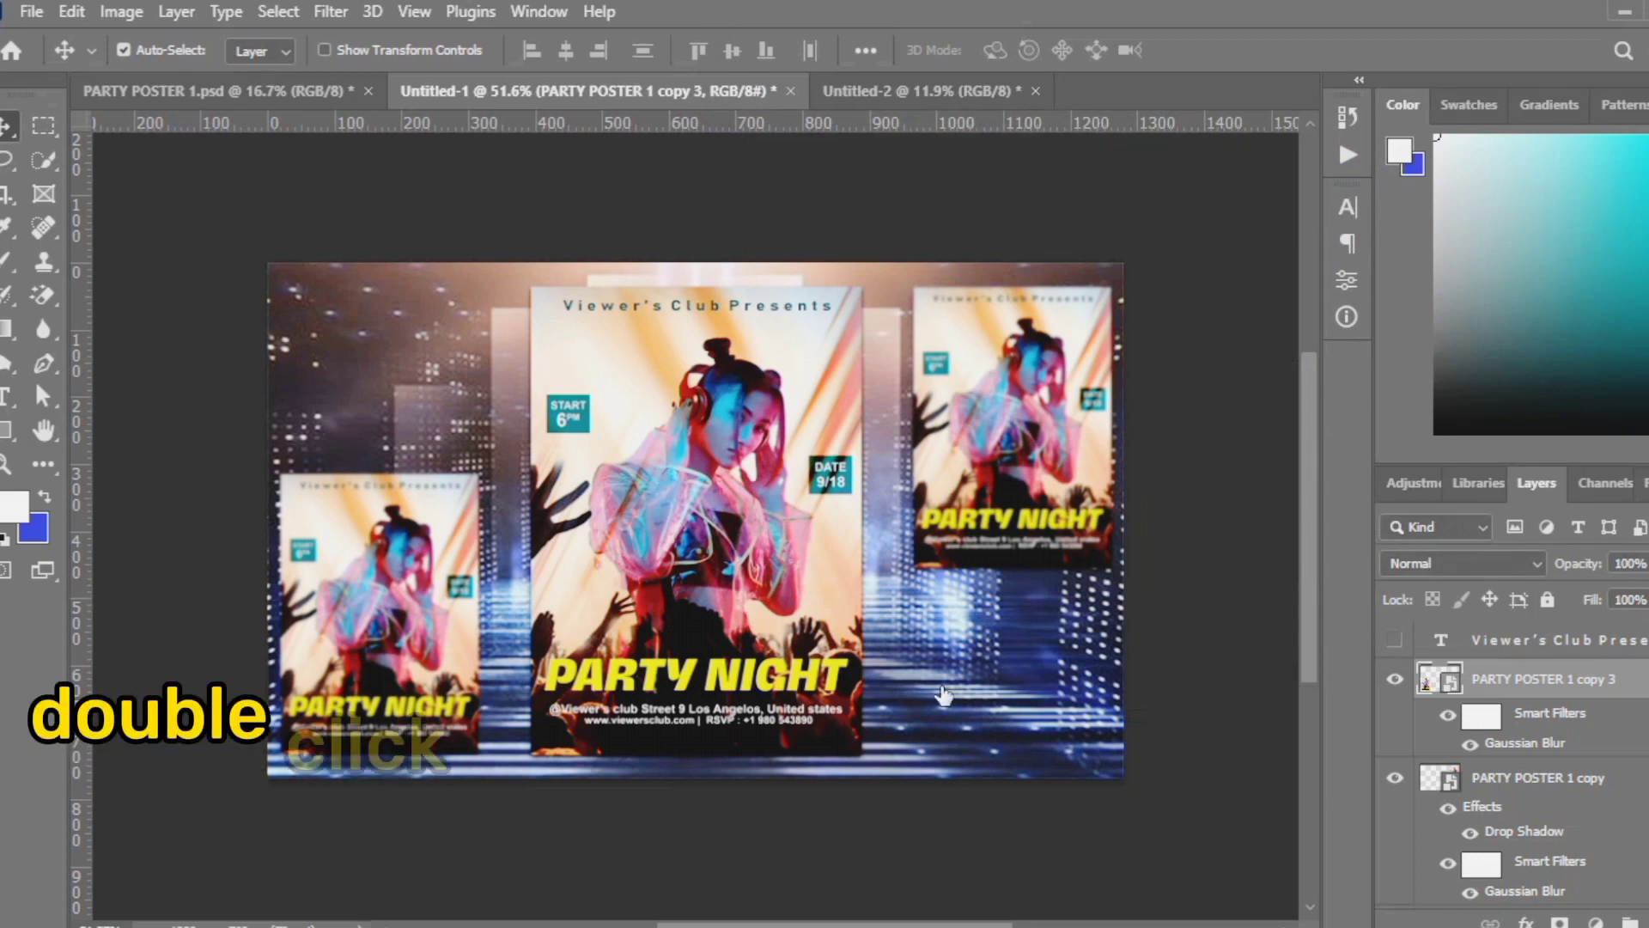
Add a drop shadow to the lower-left poster copy with 100% opacity, 5 px distance, 4% spread and 8 px size
double_click(1634, 680)
left_click(799, 531)
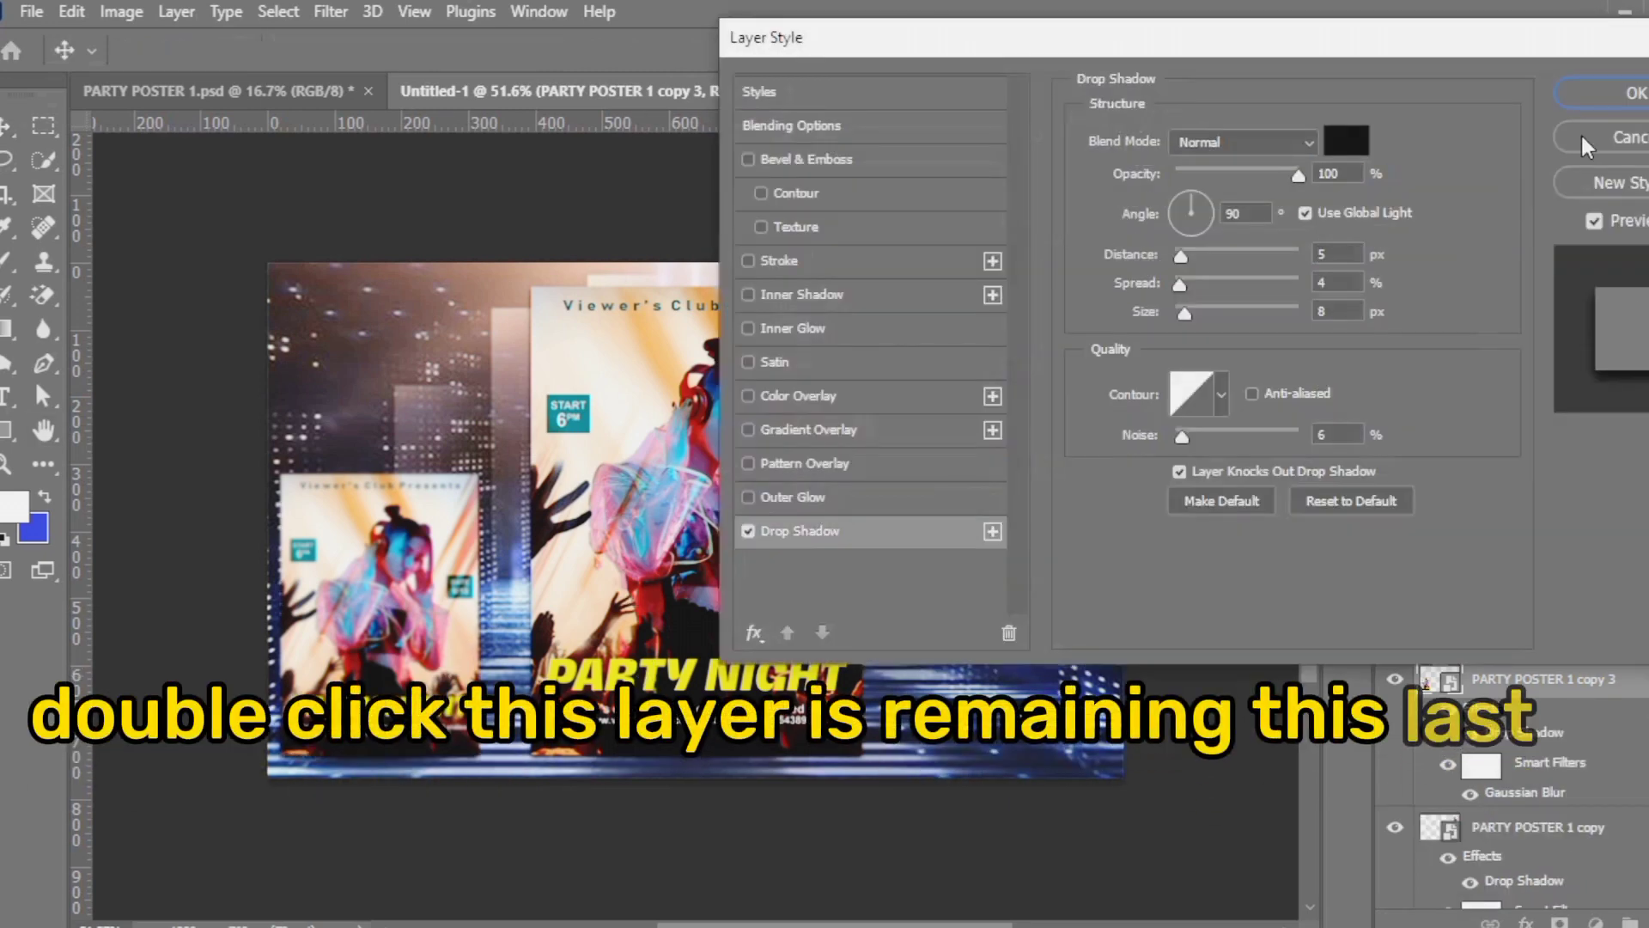
key("Return")
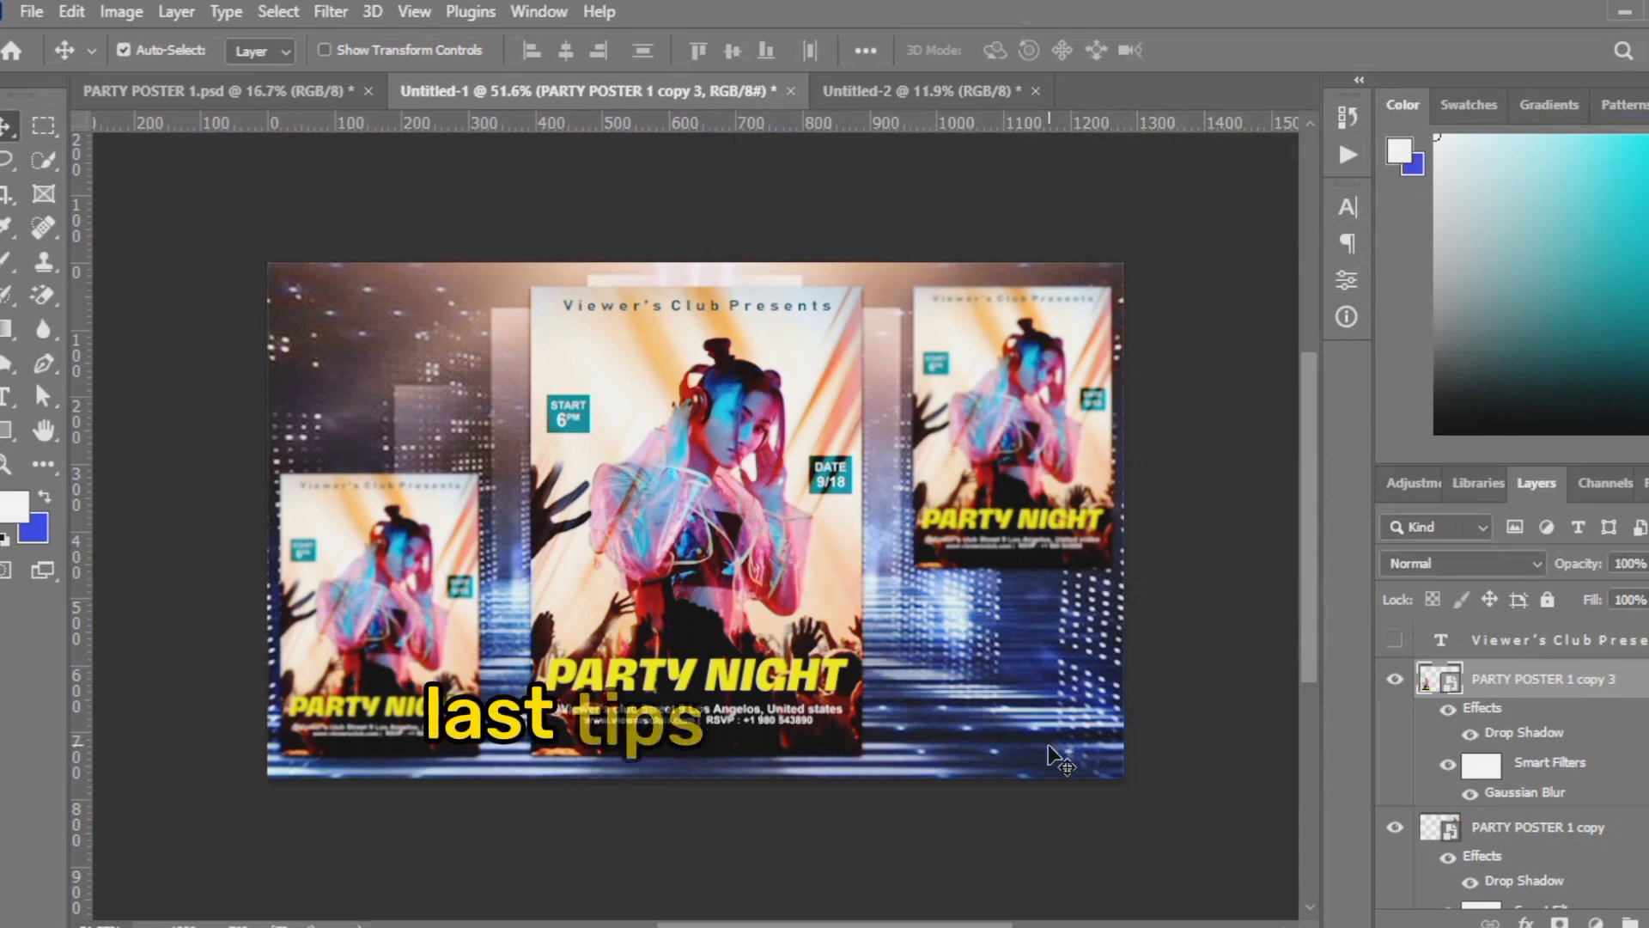
Apply a Gaussian Blur with a radius well above 1.7 pixels to the light-beam stage background and lower its layer opacity
left_click(1065, 753)
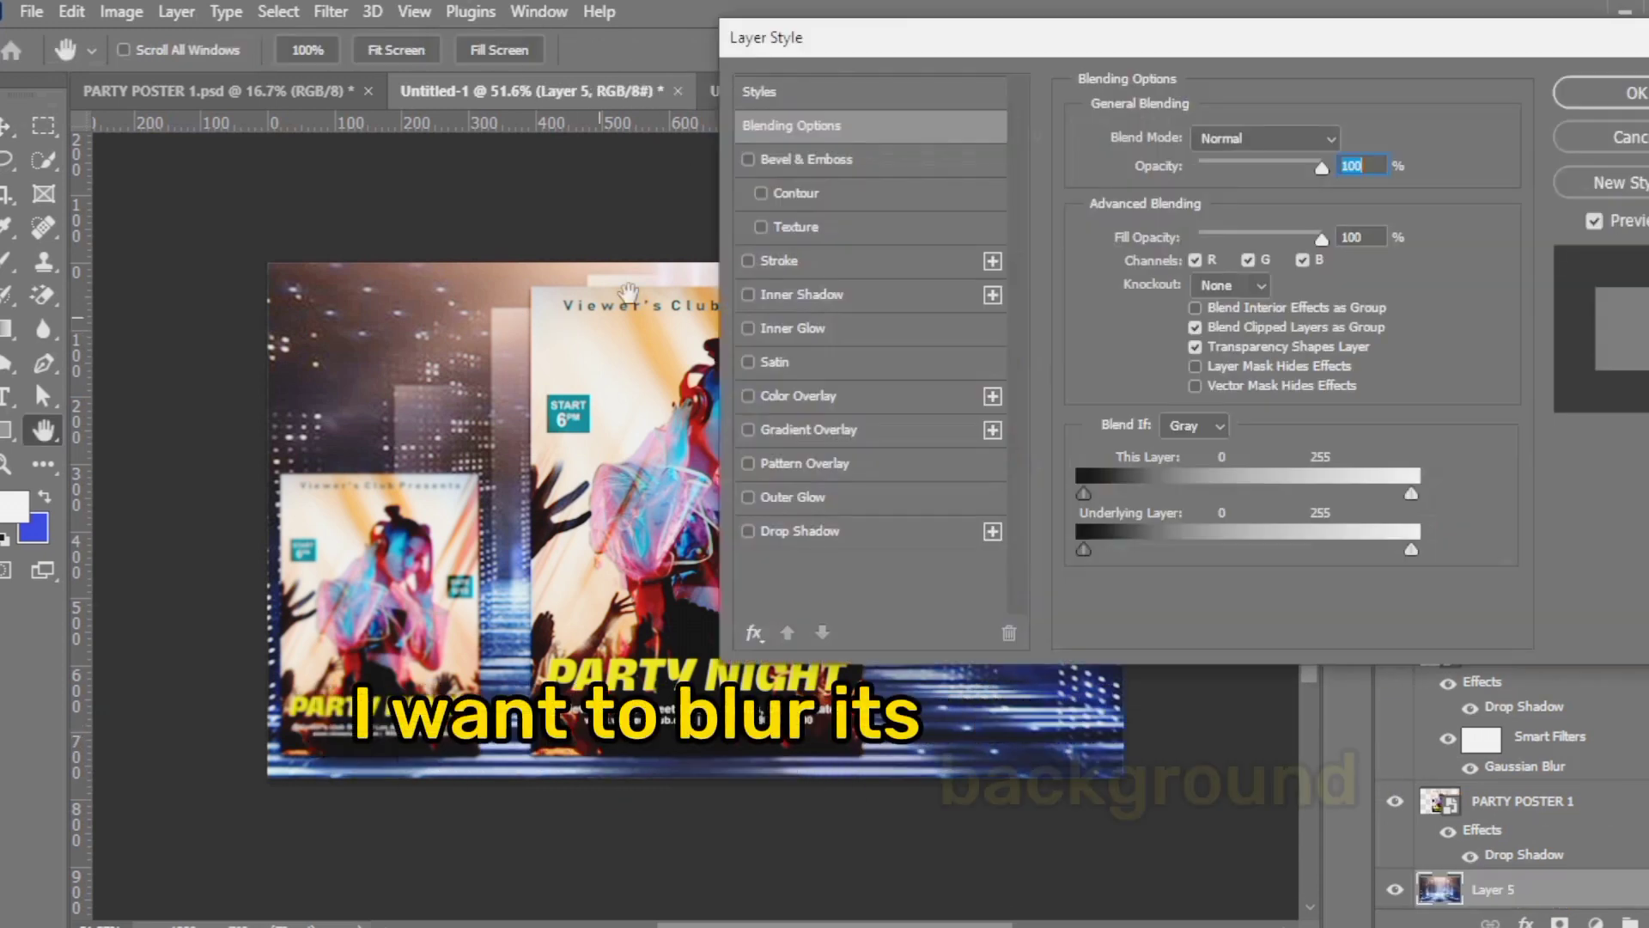
left_click(1618, 153)
left_click(331, 19)
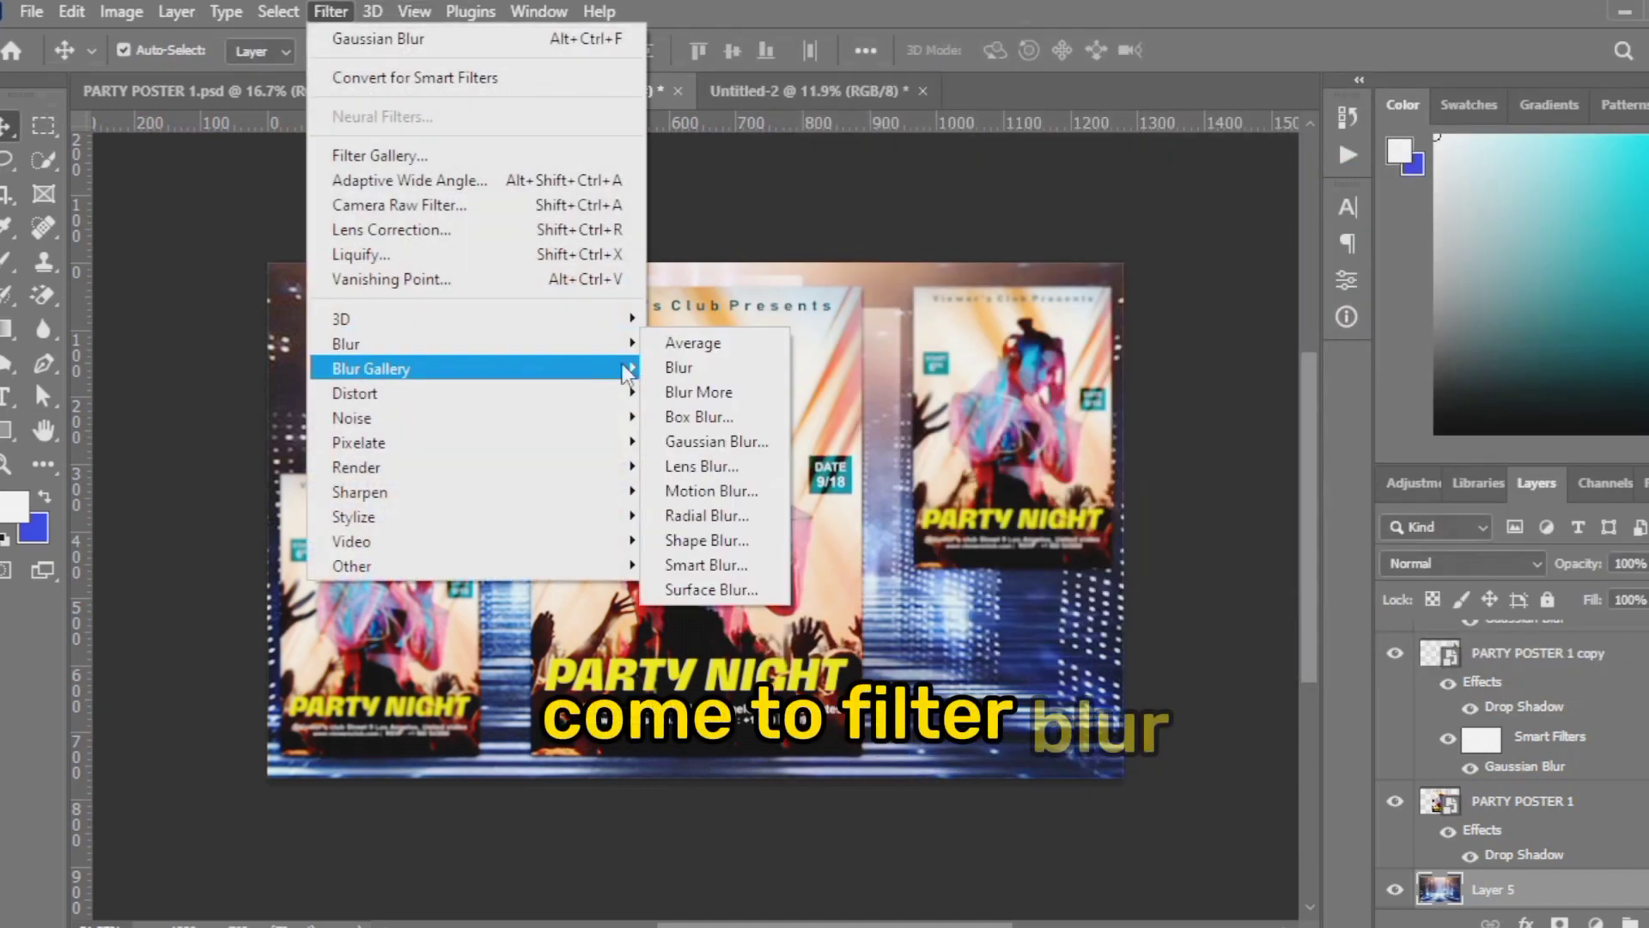
left_click(718, 442)
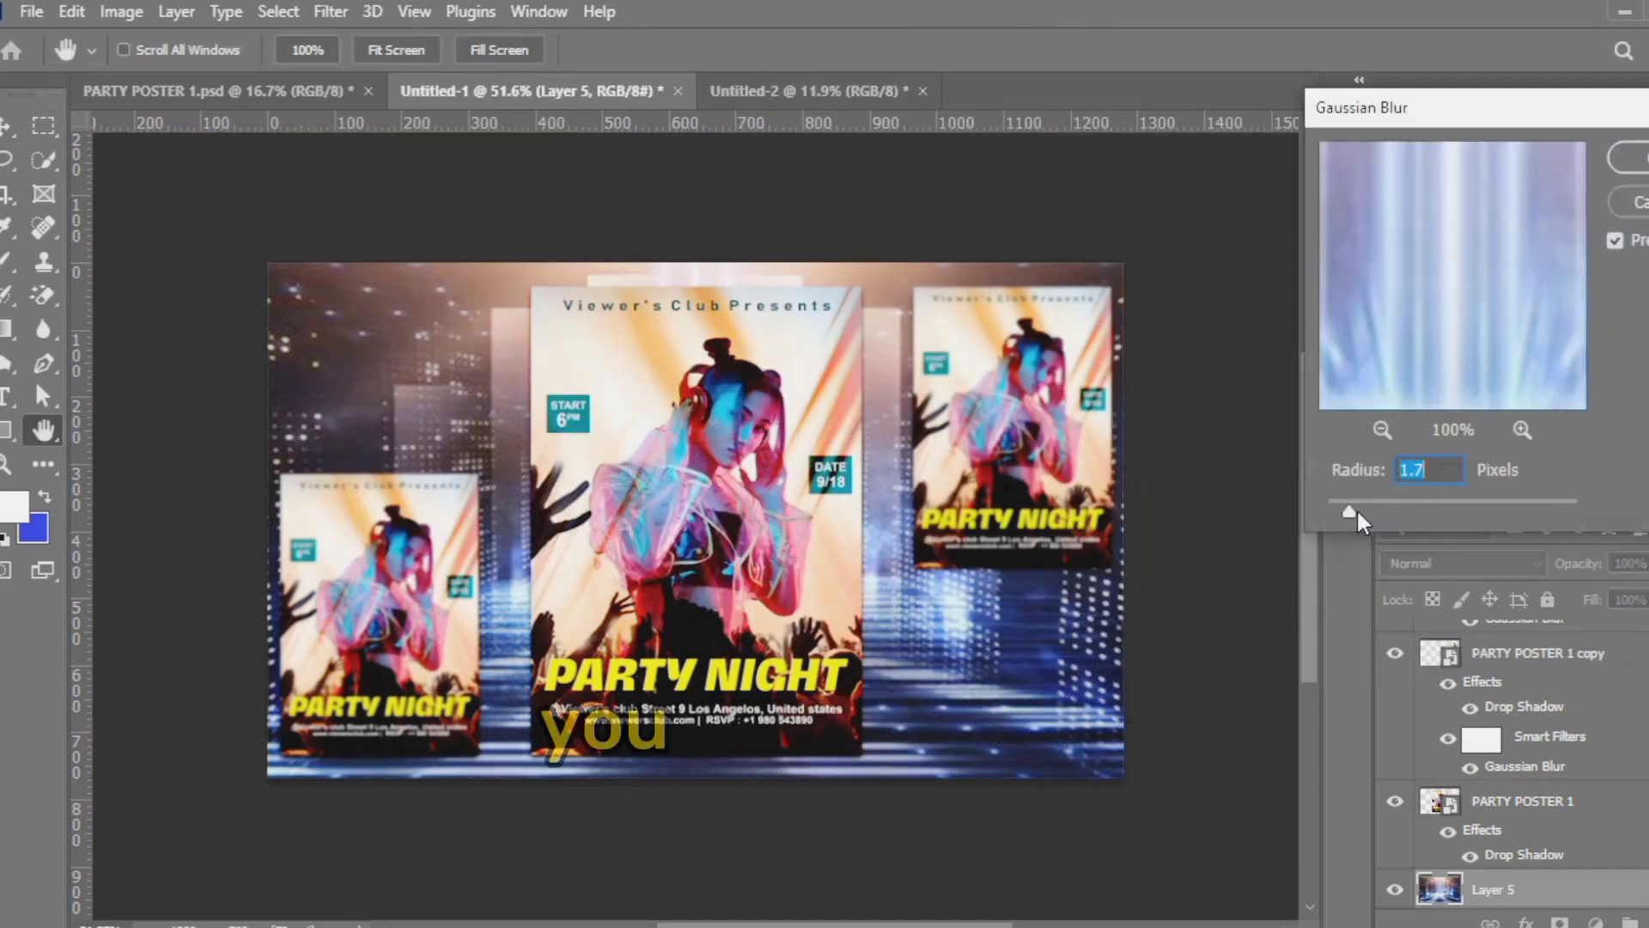
left_click_drag(1358, 513, 1402, 517)
key("Return")
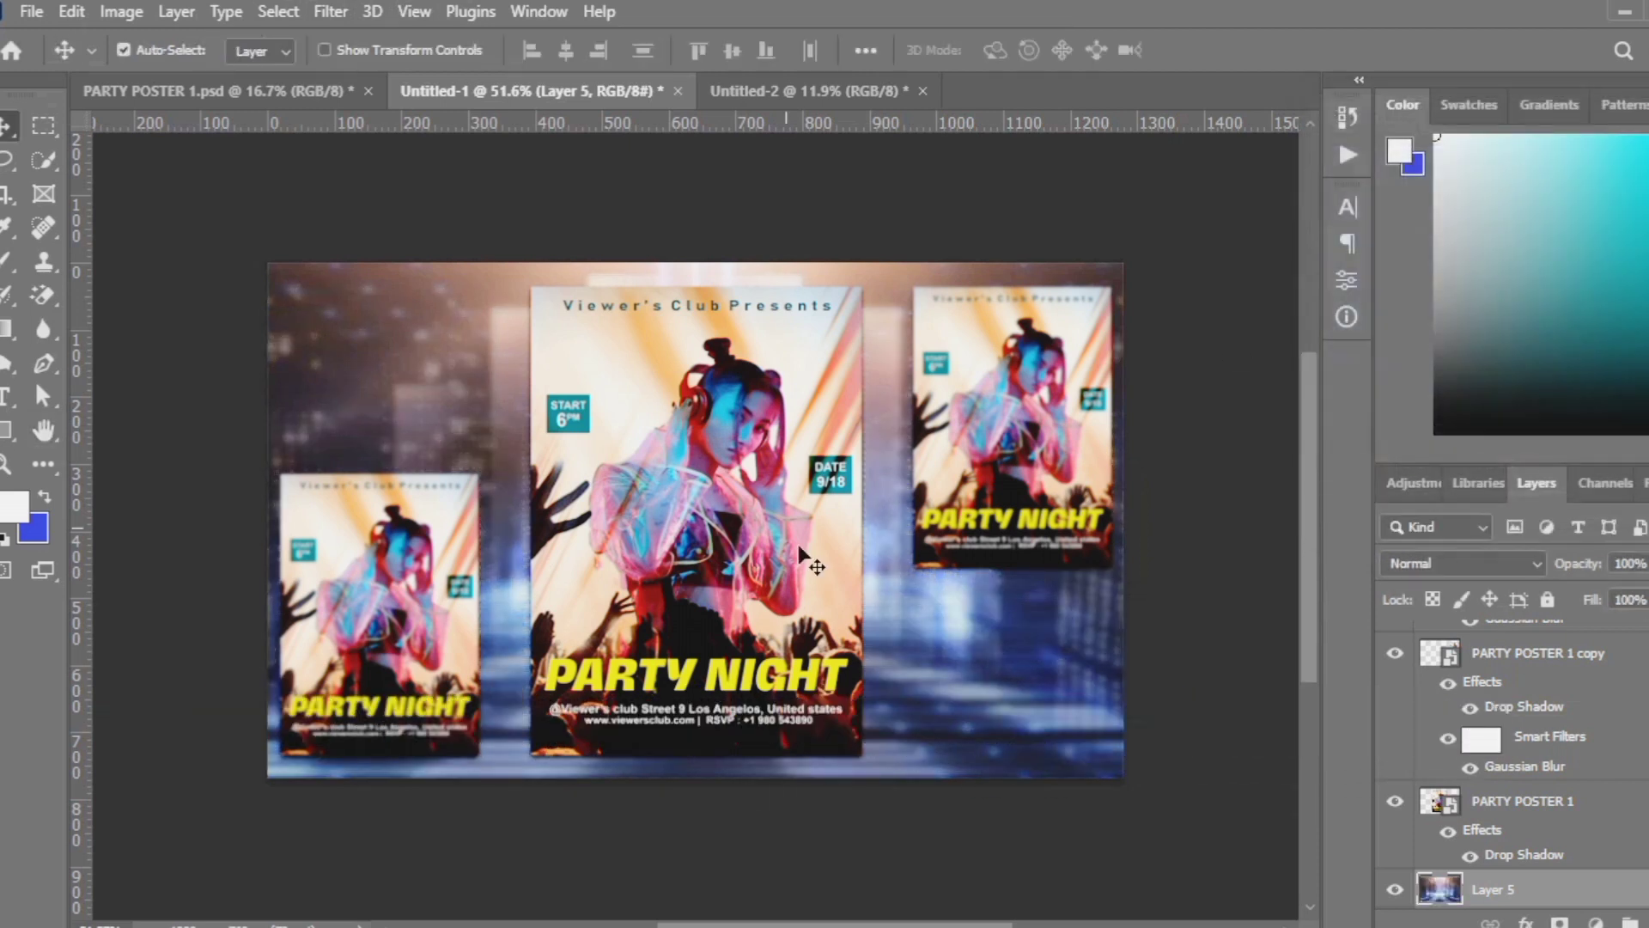
left_click(1647, 564)
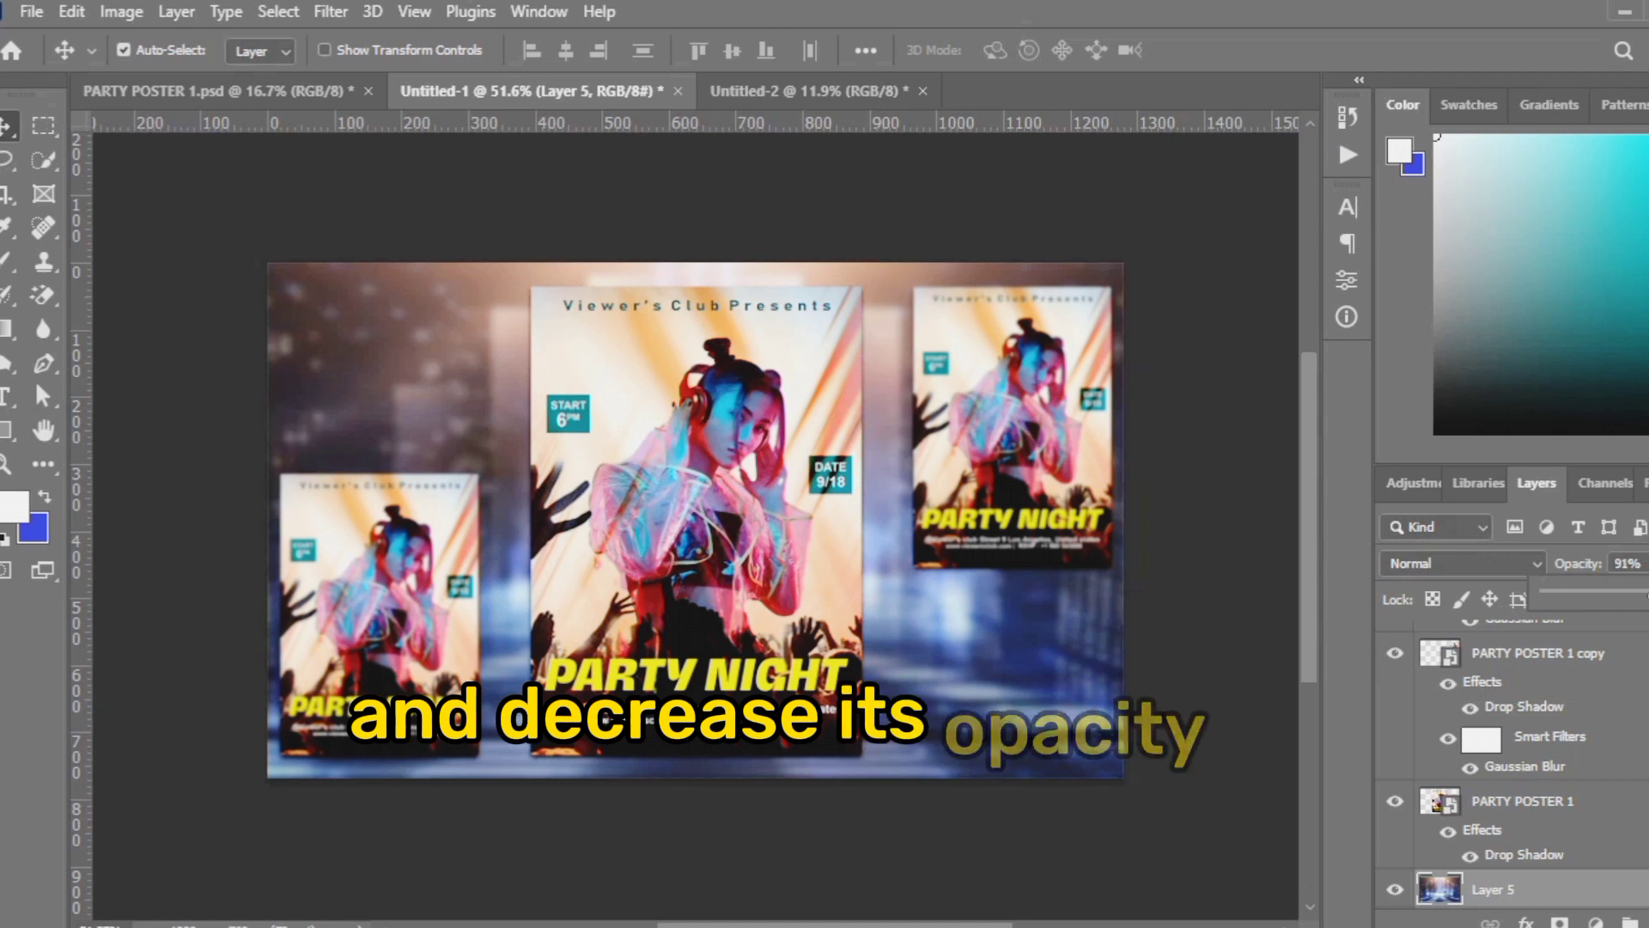
left_click(1179, 797)
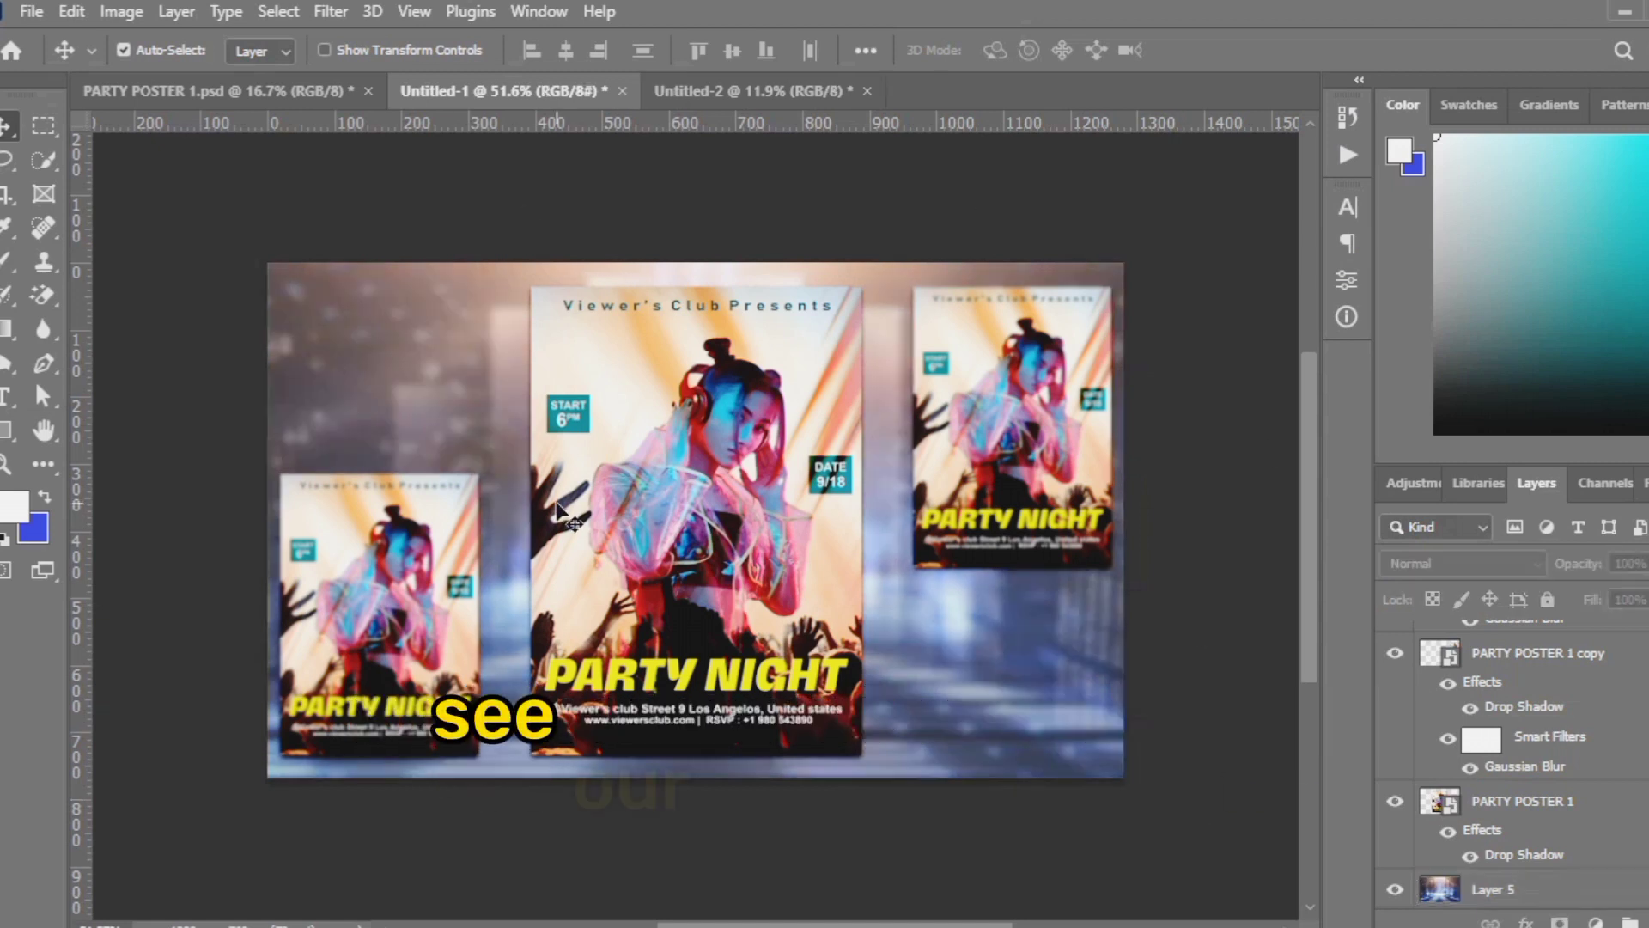